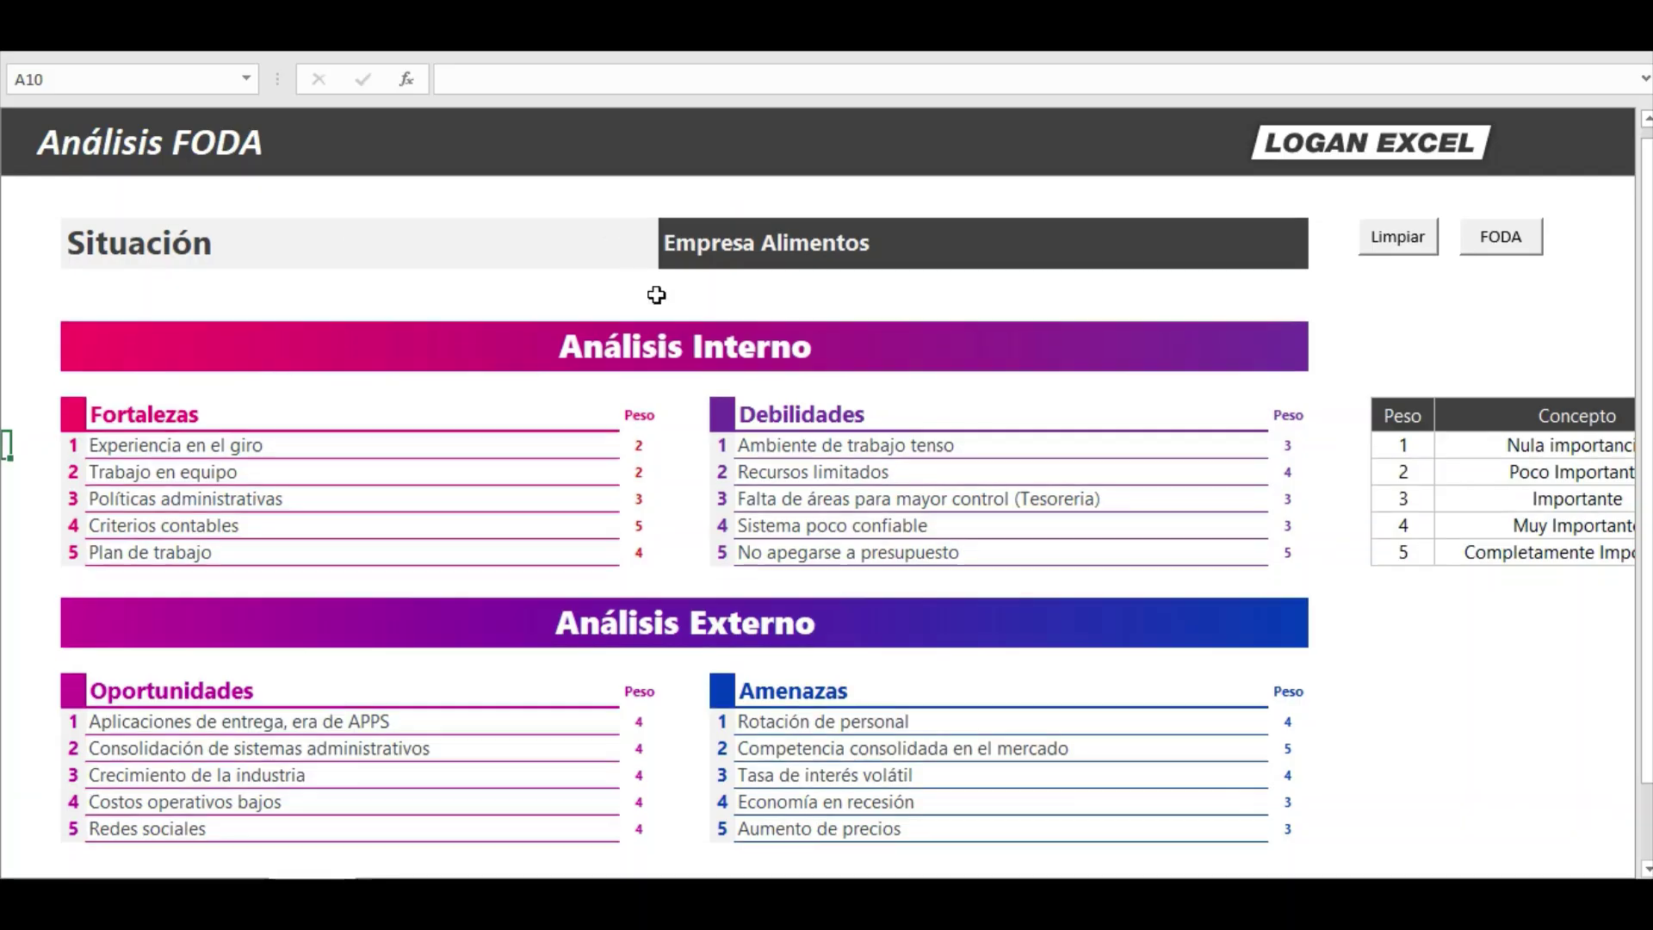
Review the weighting tables behind the radar charts, then return to the template's start.
{"action": "scroll", "coordinate": [657, 292], "scroll_direction": "down", "scroll_amount": 4}
{"action": "scroll", "coordinate": [673, 339], "scroll_direction": "up", "scroll_amount": 2}
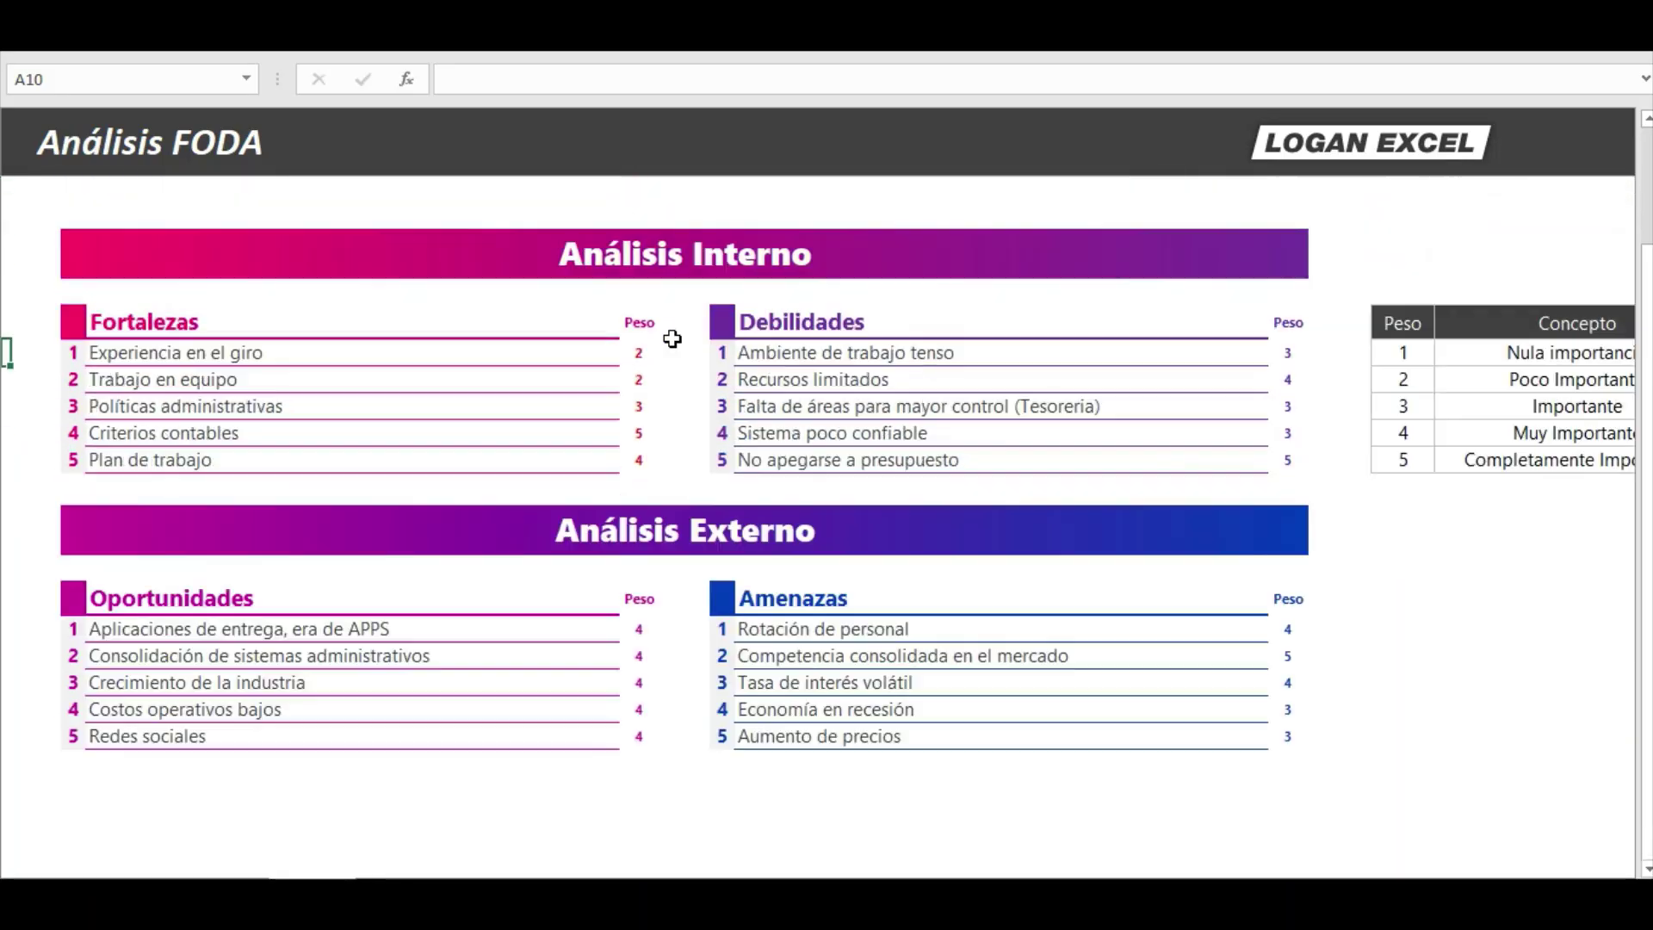
{"action": "scroll", "coordinate": [672, 339], "scroll_direction": "up", "scroll_amount": 2}
{"action": "left_click", "coordinate": [1450, 583]}
{"action": "key", "text": "Right"}
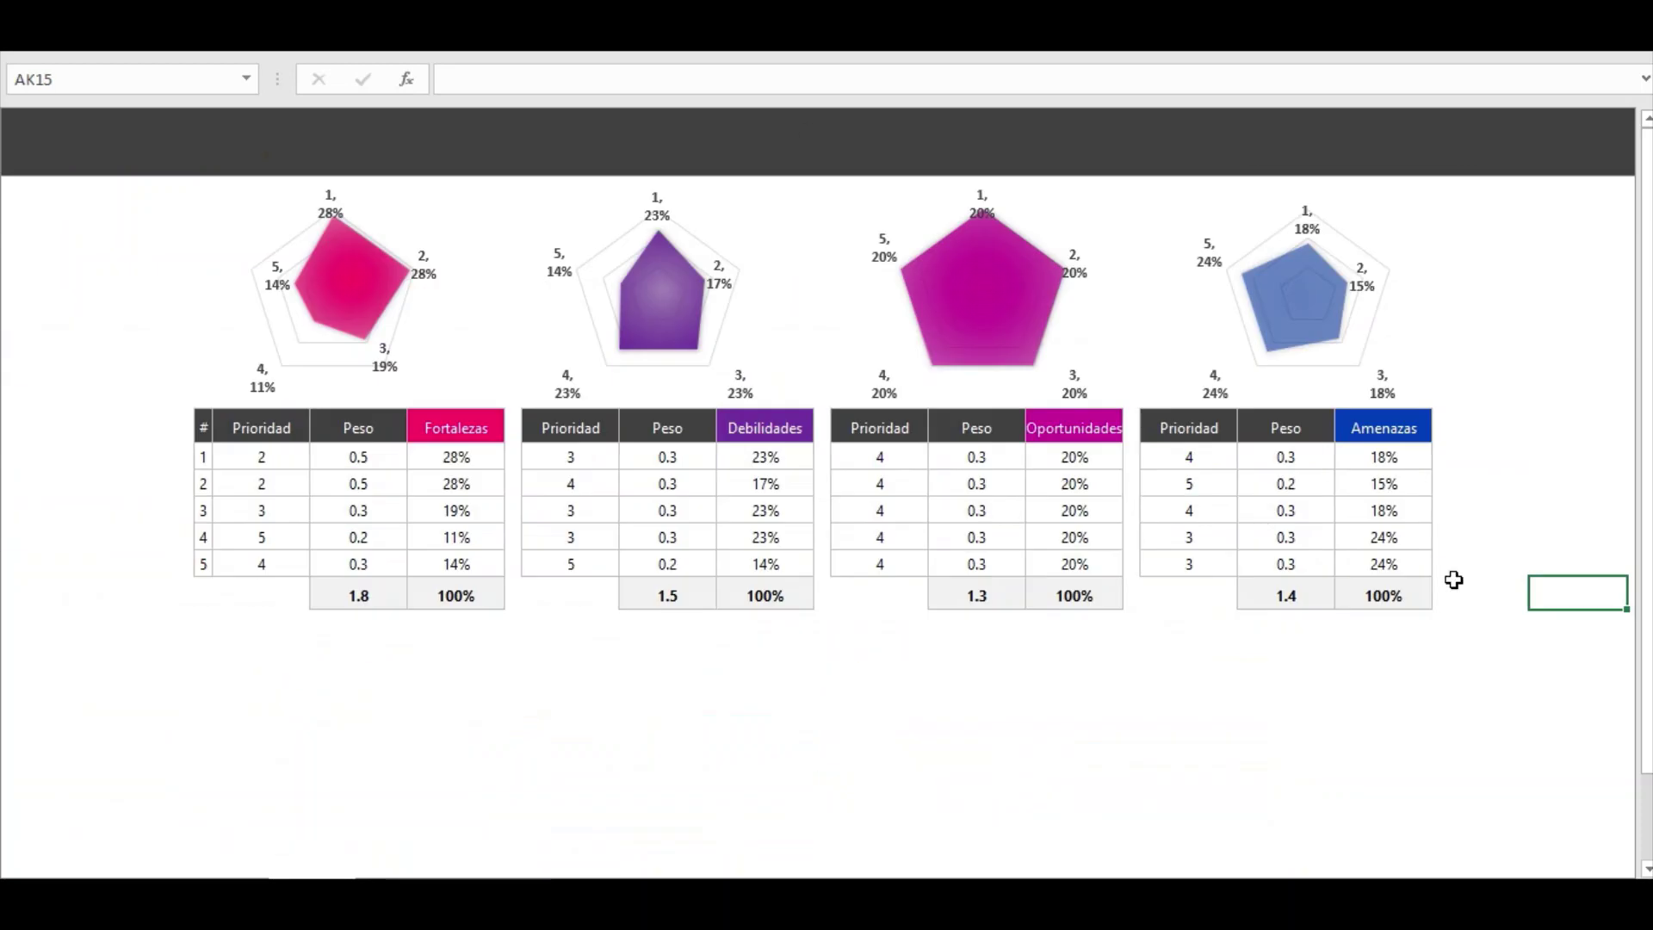
{"action": "left_click", "coordinate": [1220, 558]}
{"action": "key", "text": "Left"}
{"action": "key", "text": "Left"}
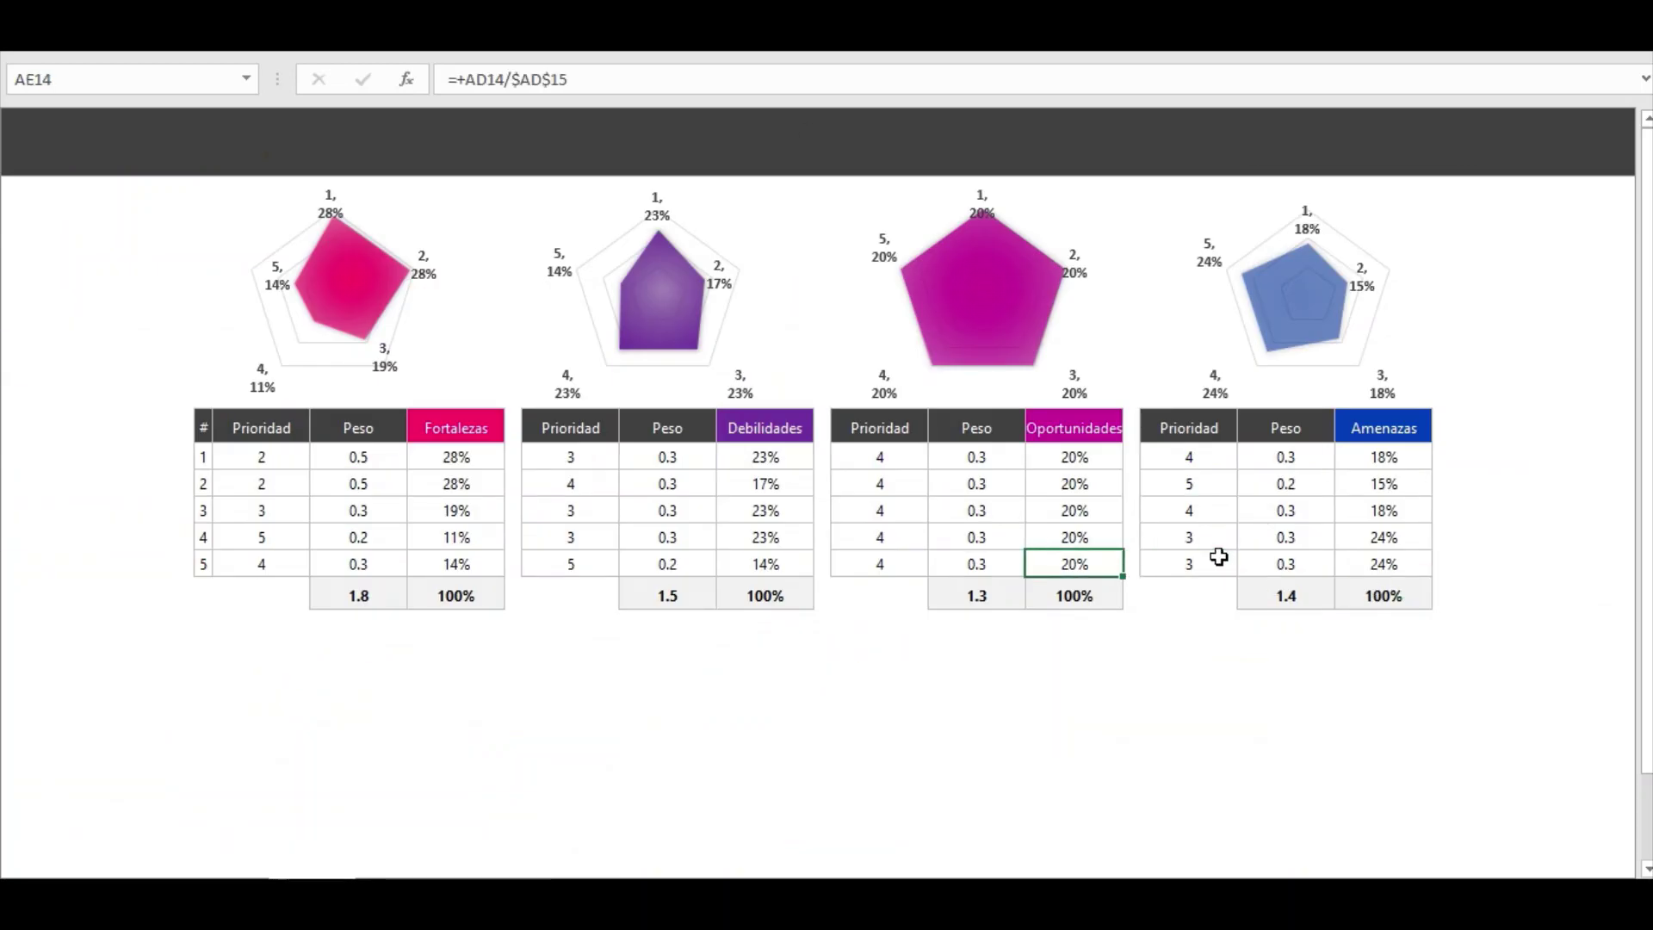
{"action": "key", "text": "Left"}
{"action": "key", "text": "Left"}
{"action": "key", "text": "Left"}
{"action": "key", "text": "Left"}
{"action": "key", "text": "Left"}
{"action": "key", "text": "Left"}
{"action": "key", "text": "Left"}
{"action": "key", "text": "Home"}
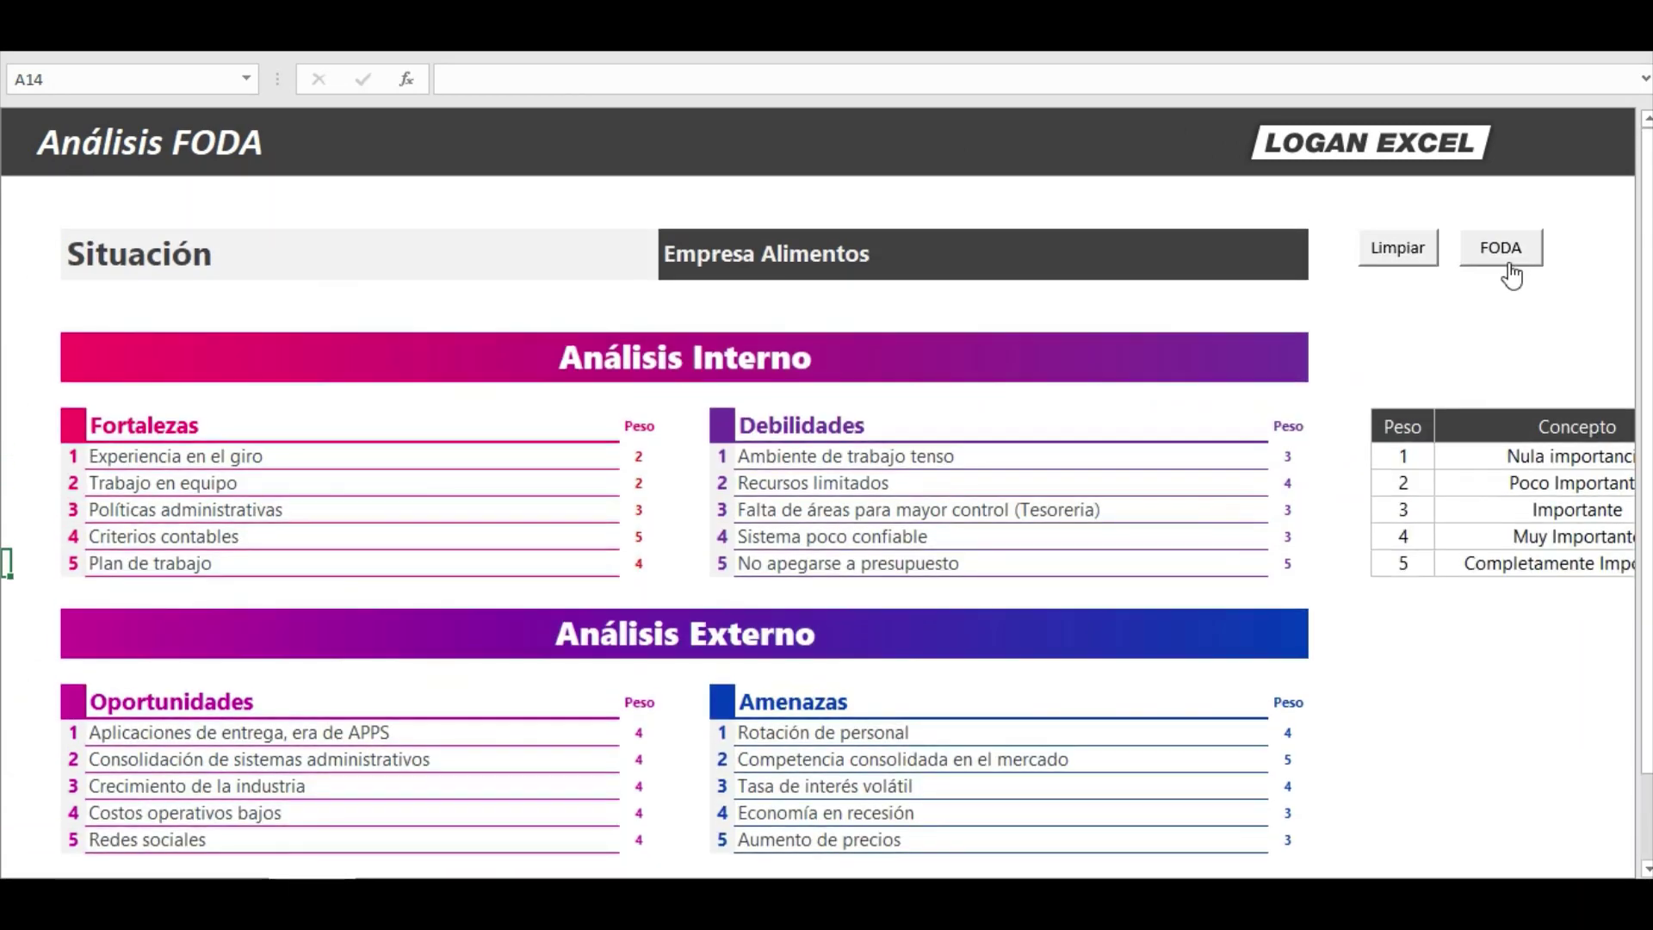
Build the FODA matrix diagram with its four radar charts and scroll through it.
{"action": "left_click", "coordinate": [1512, 276]}
{"action": "scroll", "coordinate": [1049, 509], "scroll_direction": "down", "scroll_amount": 1}
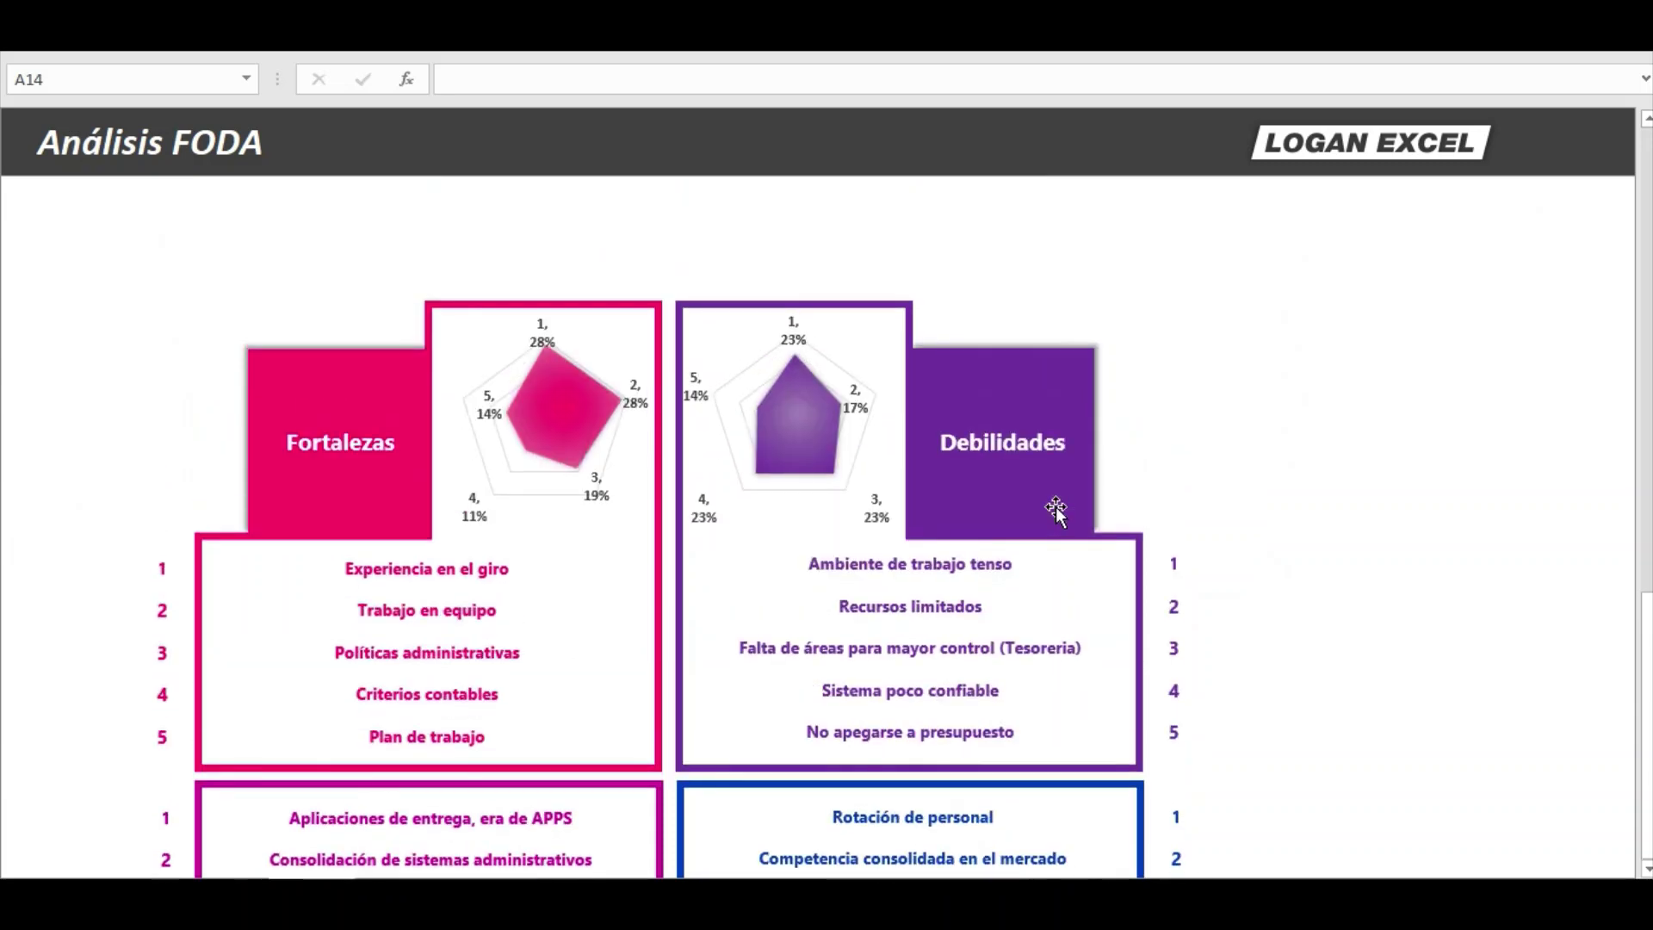
{"action": "scroll", "coordinate": [1055, 506], "scroll_direction": "down", "scroll_amount": 1}
{"action": "scroll", "coordinate": [1045, 499], "scroll_direction": "down", "scroll_amount": 3}
{"action": "scroll", "coordinate": [1045, 495], "scroll_direction": "down", "scroll_amount": 2}
{"action": "scroll", "coordinate": [1123, 470], "scroll_direction": "down", "scroll_amount": 2}
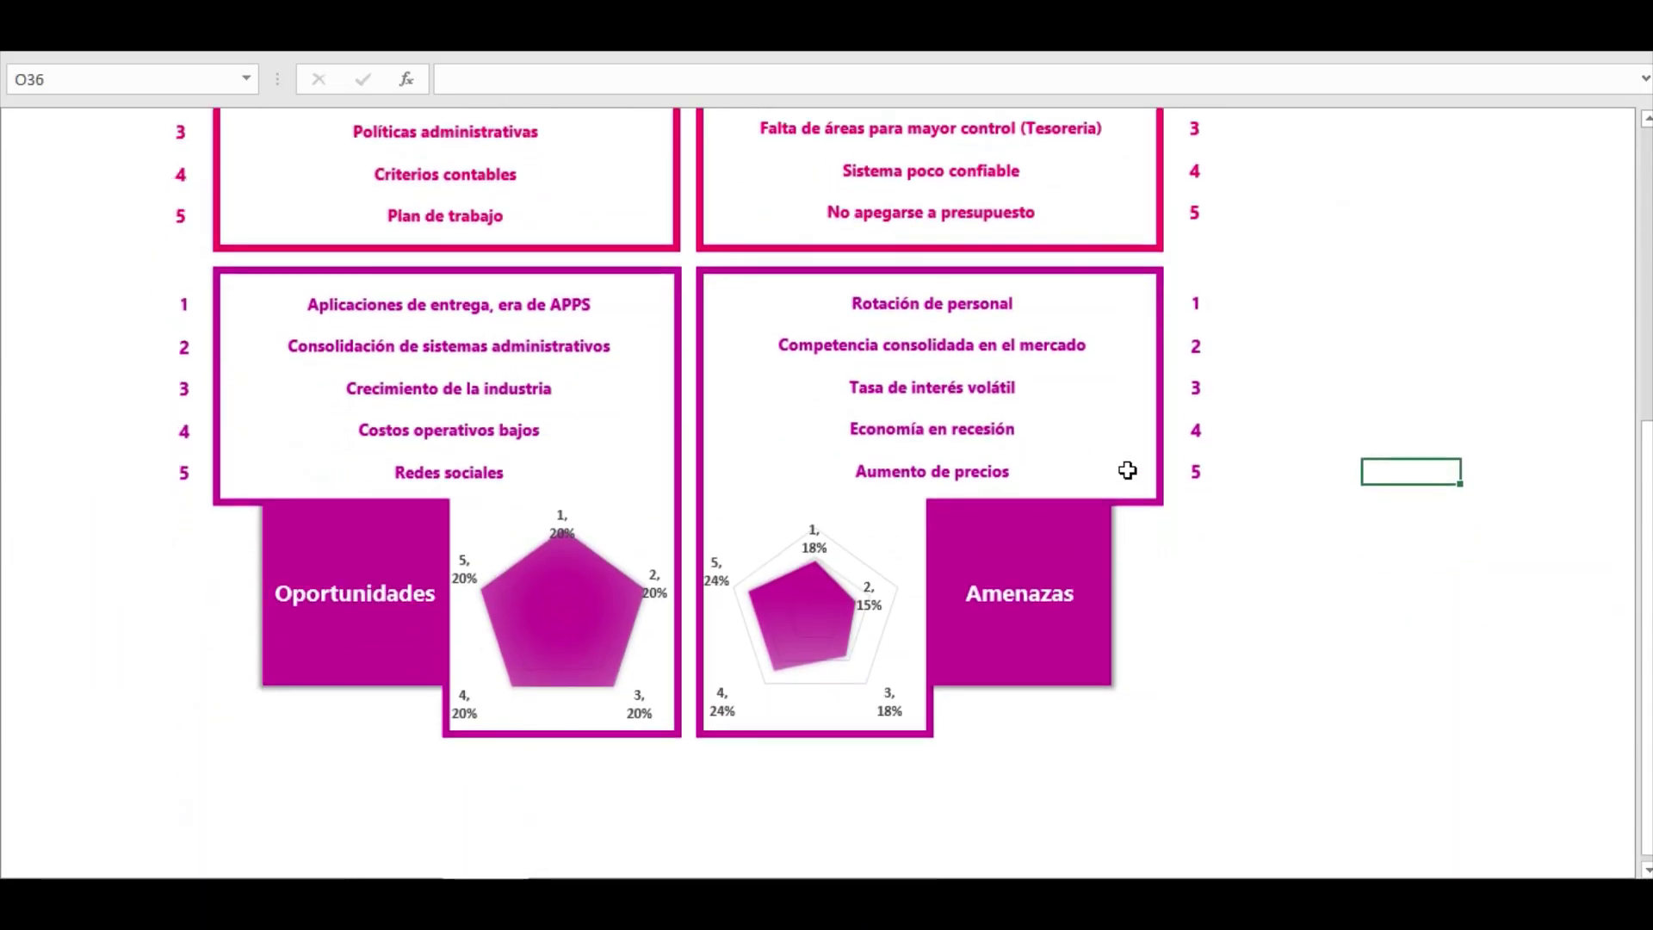
{"action": "scroll", "coordinate": [1127, 470], "scroll_direction": "up", "scroll_amount": 2}
{"action": "scroll", "coordinate": [1127, 470], "scroll_direction": "up", "scroll_amount": 3}
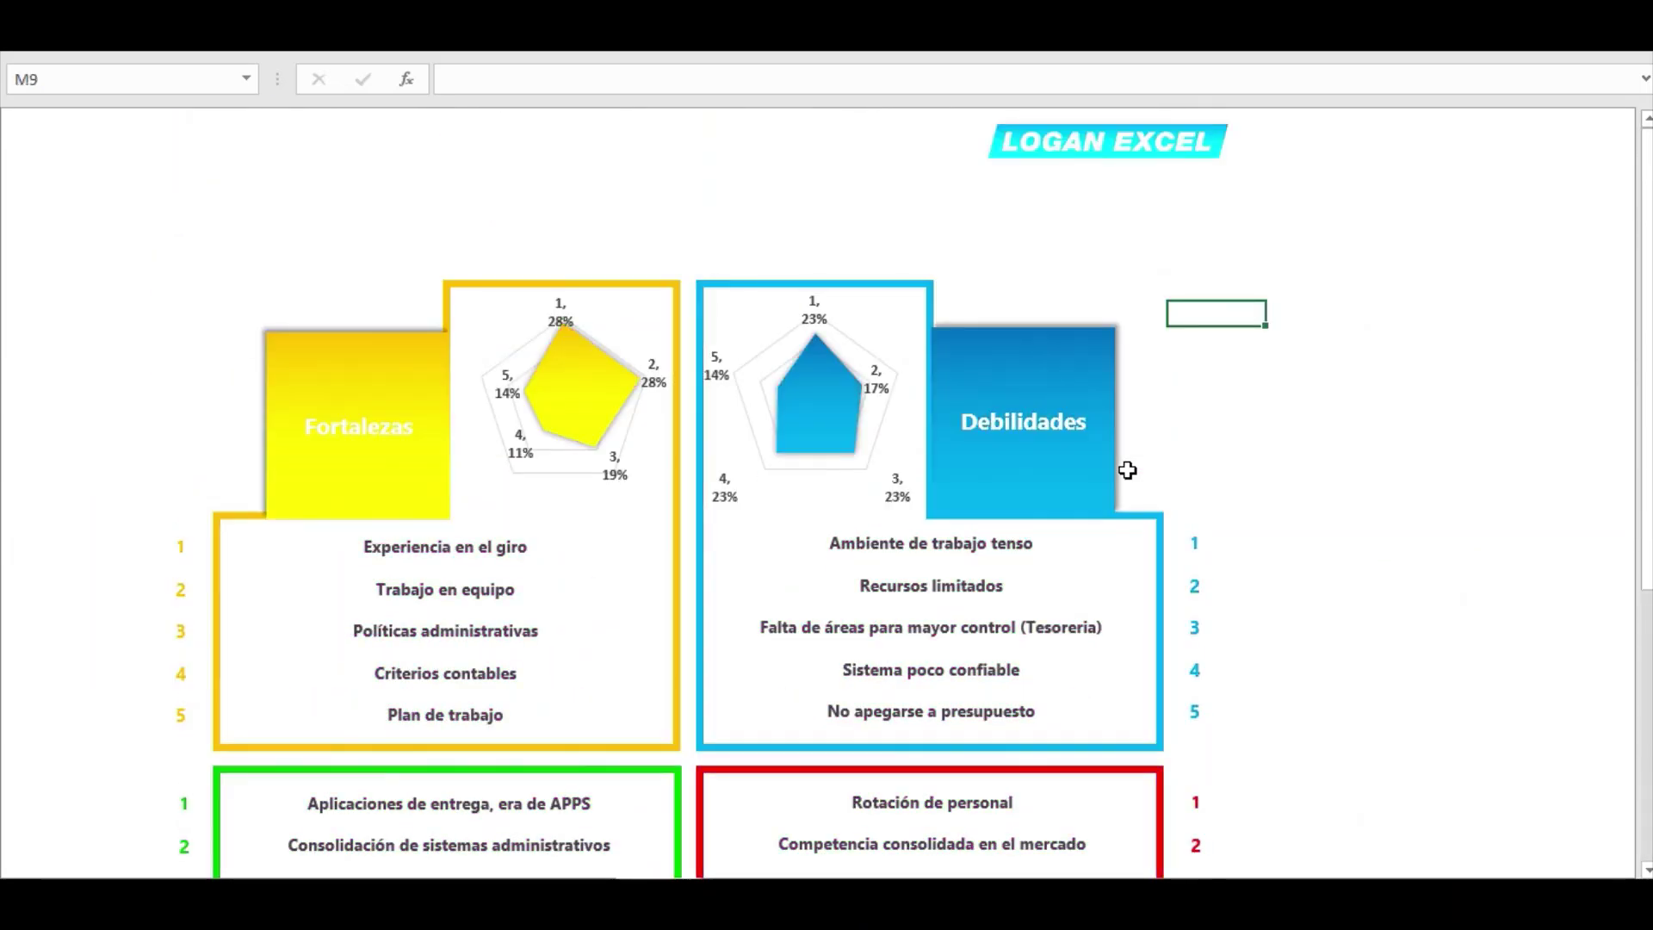
{"action": "scroll", "coordinate": [1127, 470], "scroll_direction": "down", "scroll_amount": 1}
{"action": "scroll", "coordinate": [1127, 470], "scroll_direction": "down", "scroll_amount": 2}
{"action": "scroll", "coordinate": [1127, 470], "scroll_direction": "down", "scroll_amount": 2}
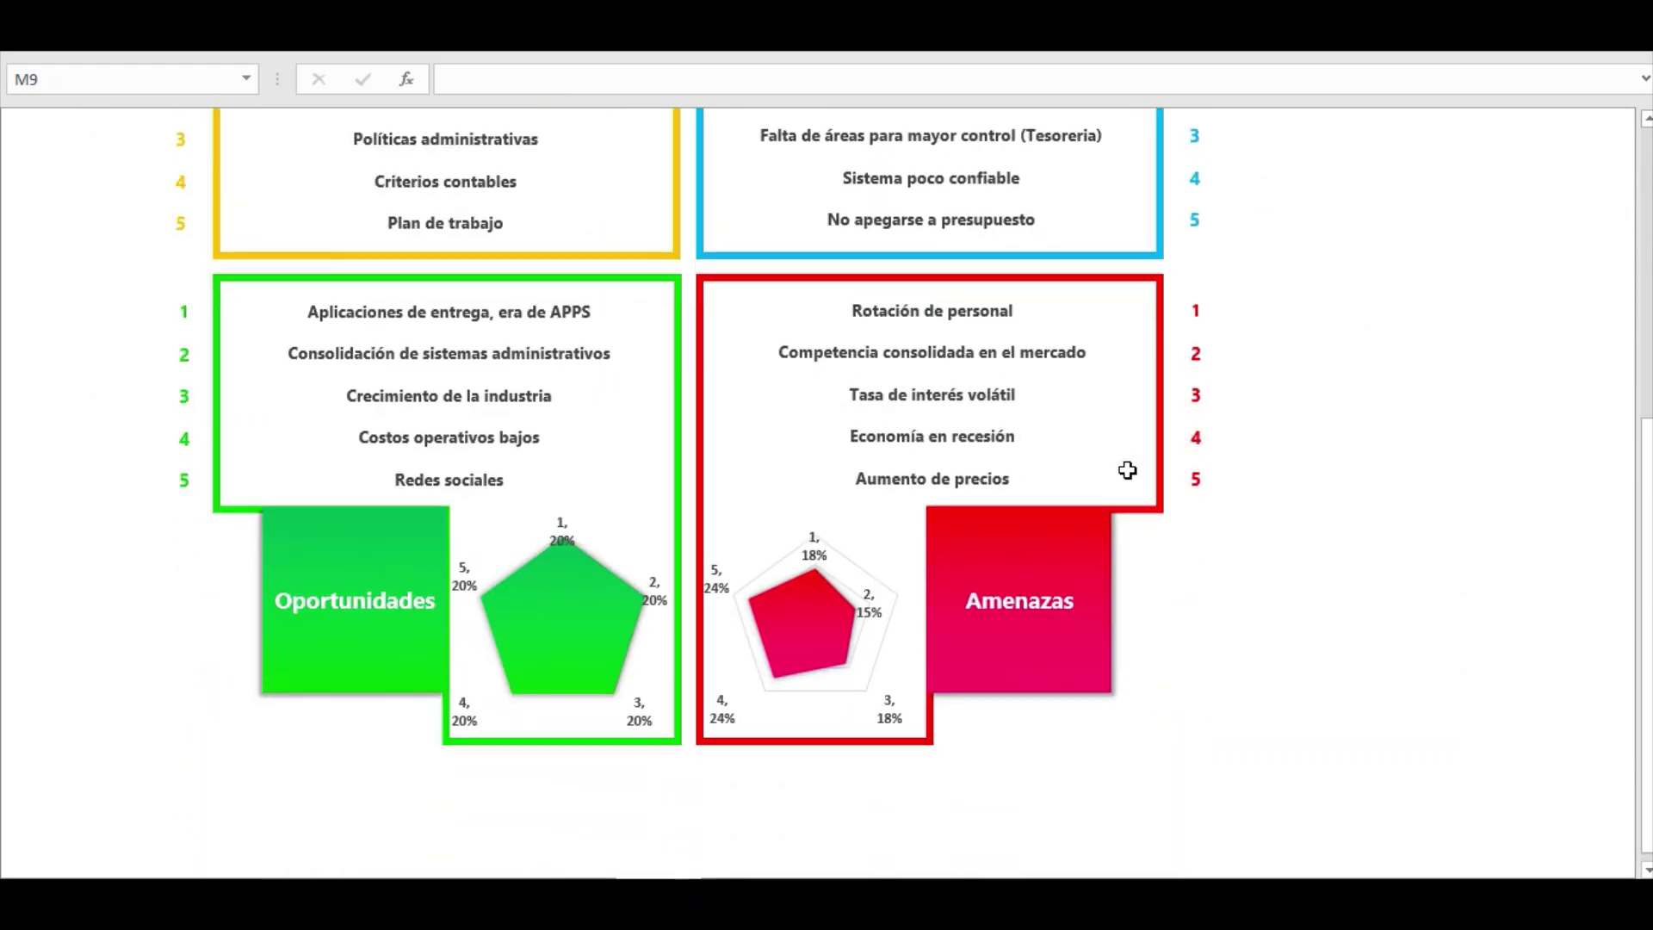
{"action": "scroll", "coordinate": [1127, 470], "scroll_direction": "up", "scroll_amount": 1}
{"action": "scroll", "coordinate": [1127, 470], "scroll_direction": "up", "scroll_amount": 3}
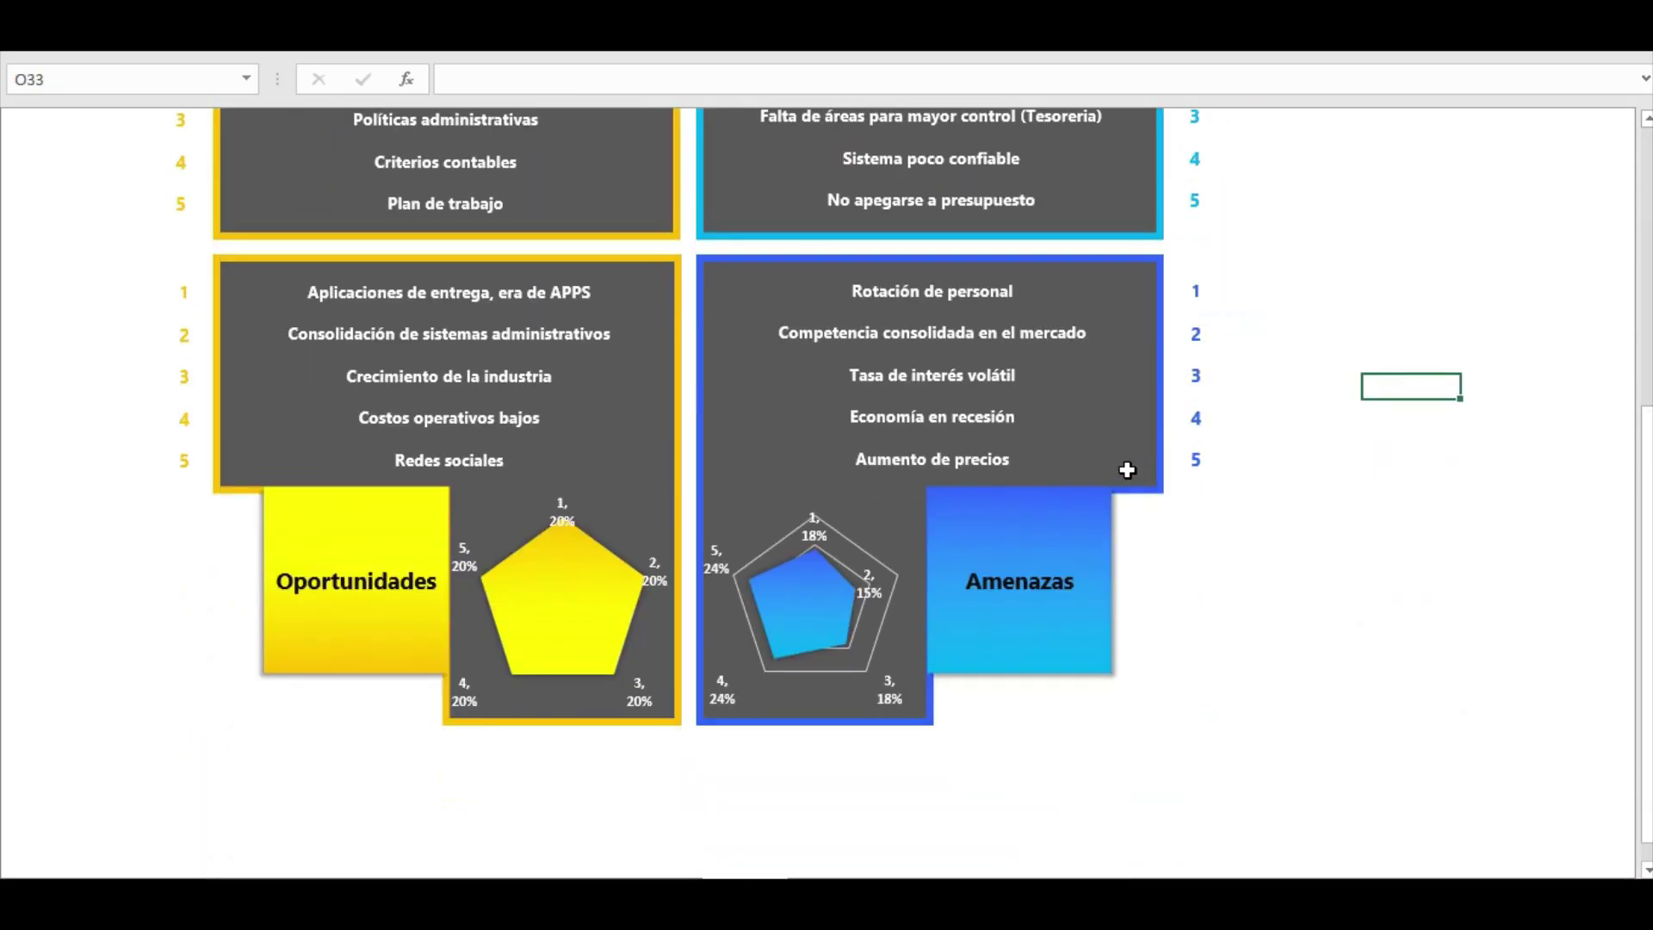
{"action": "scroll", "coordinate": [1127, 470], "scroll_direction": "up", "scroll_amount": 3}
{"action": "scroll", "coordinate": [1127, 470], "scroll_direction": "up", "scroll_amount": 1}
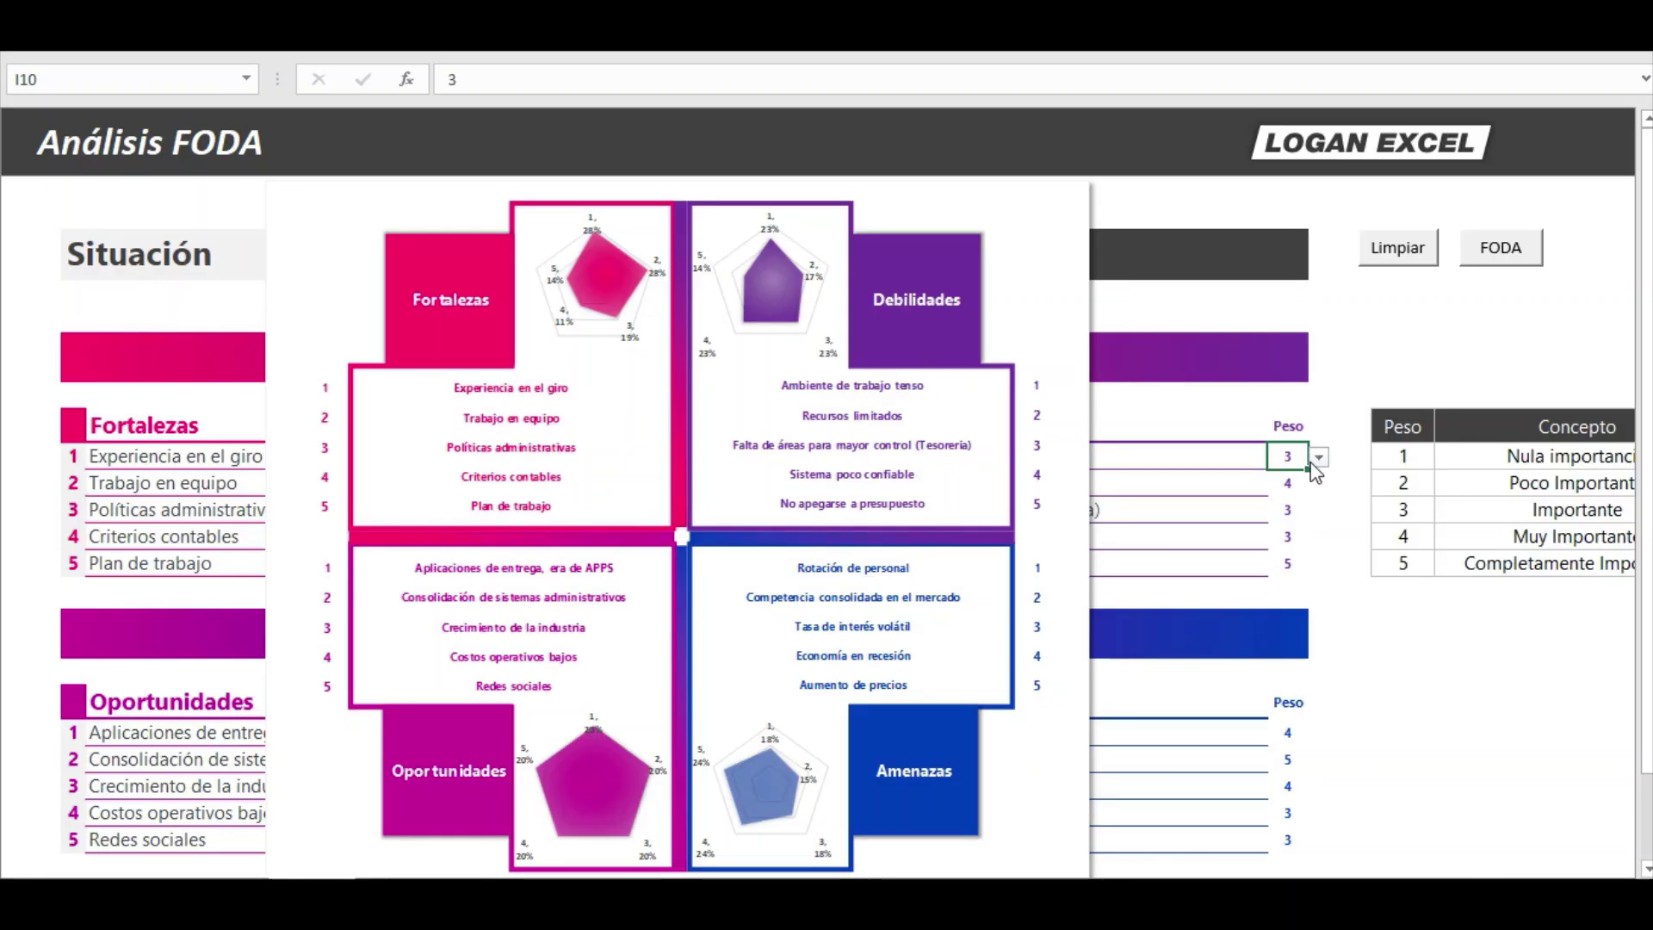
Set the first weakness's weight to 4 and the third threat's weight to 3.
{"action": "left_click", "coordinate": [1319, 457]}
{"action": "left_click", "coordinate": [1292, 527]}
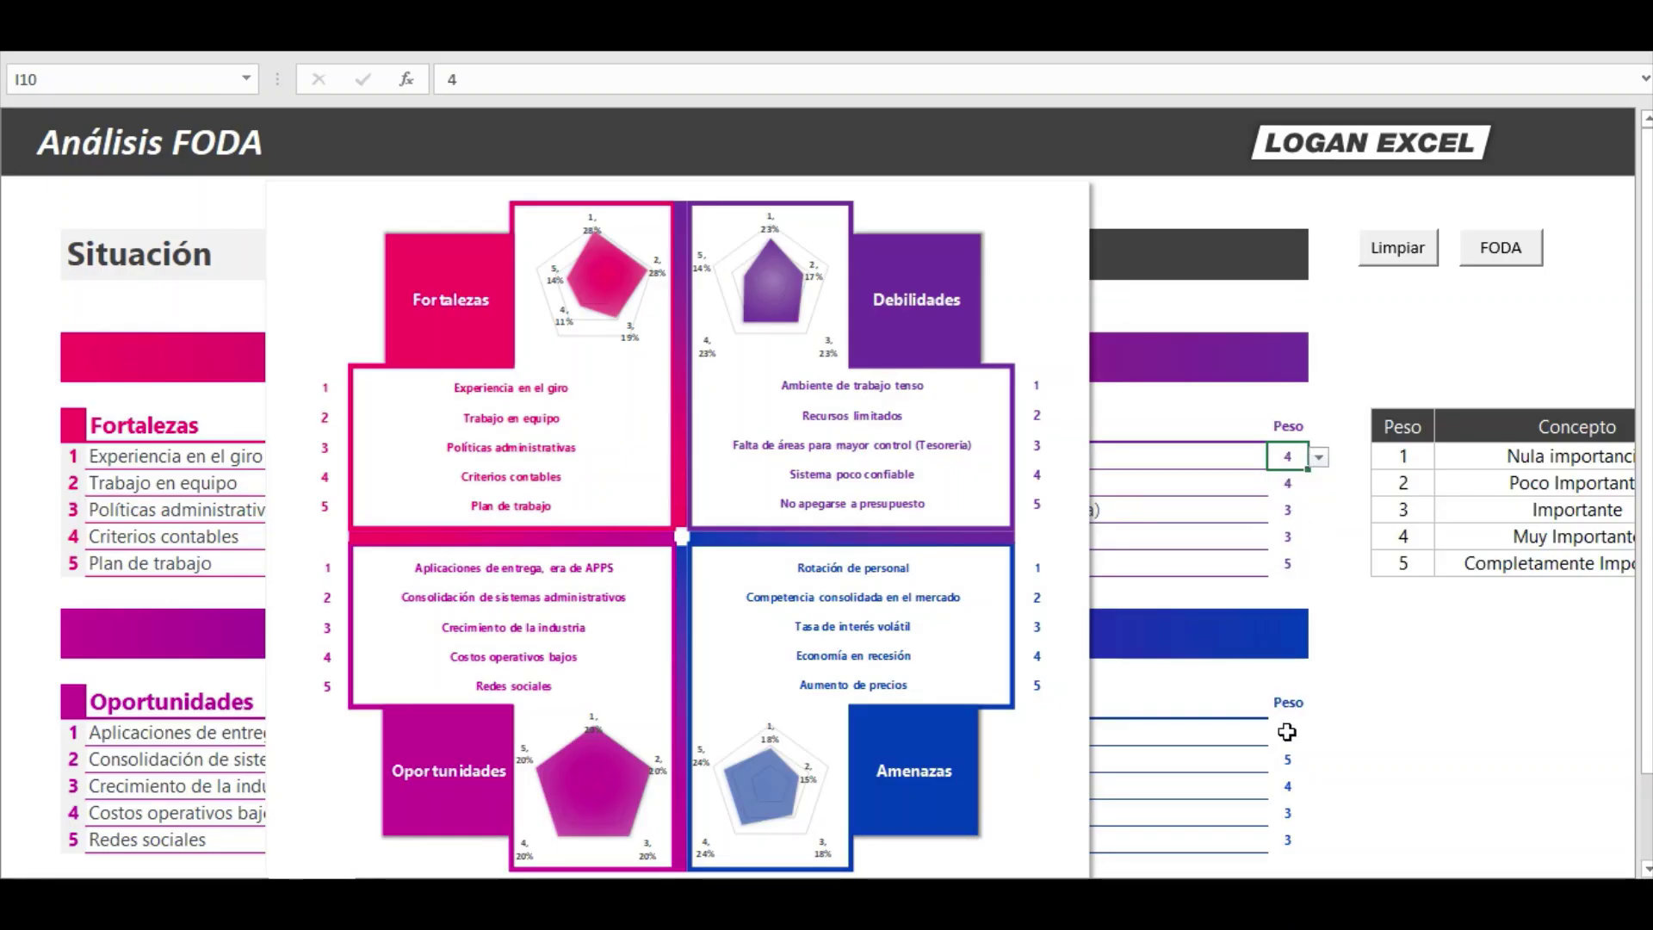
{"action": "left_click", "coordinate": [1288, 786]}
{"action": "left_click", "coordinate": [1319, 787]}
{"action": "left_click", "coordinate": [1291, 841]}
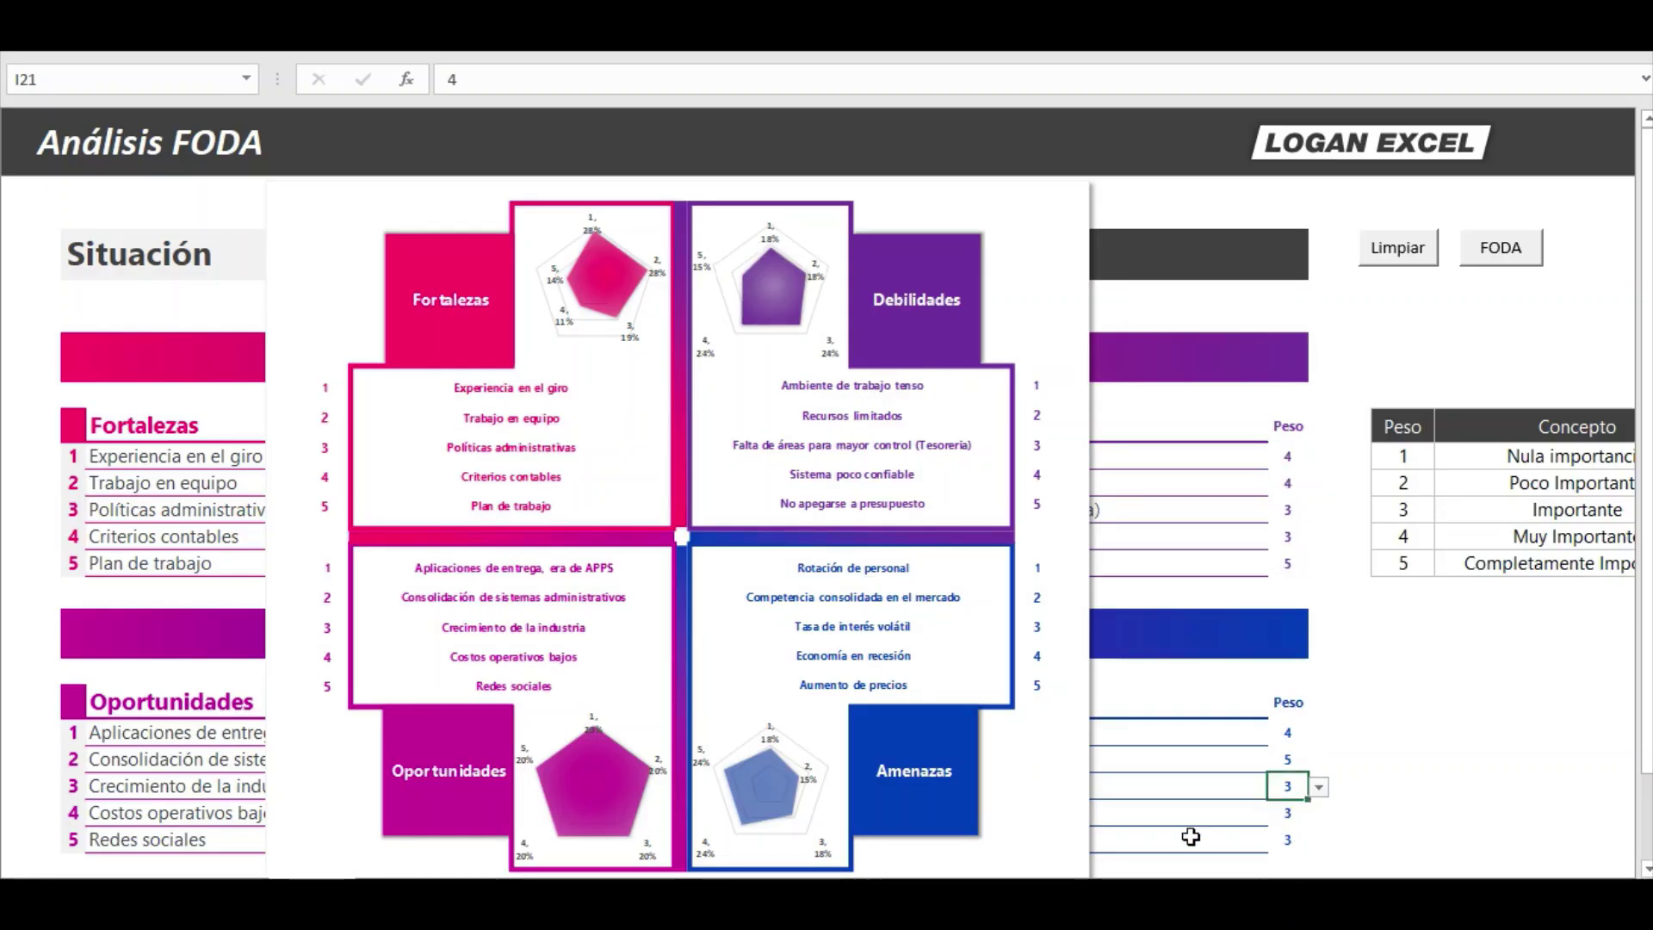
Set the second threat's weight to 3 and choose a new weight for the first threat.
{"action": "left_click", "coordinate": [1296, 839]}
{"action": "left_click", "coordinate": [1298, 760]}
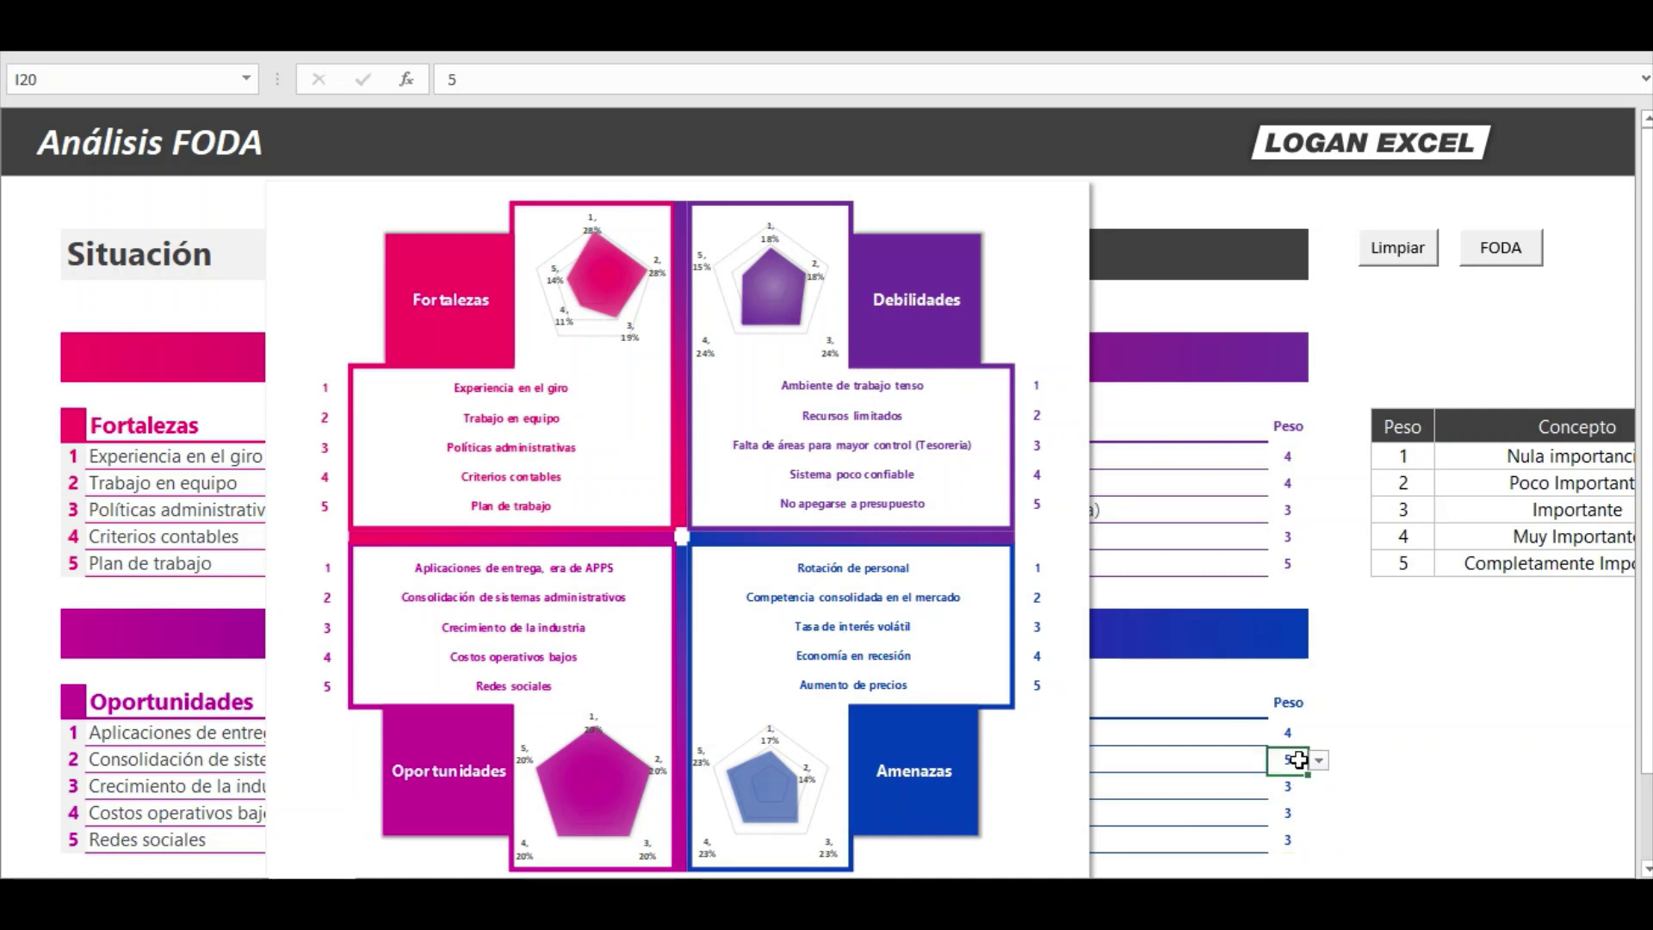
{"action": "left_click", "coordinate": [1319, 761]}
{"action": "left_click", "coordinate": [1295, 818]}
{"action": "left_click", "coordinate": [1288, 732]}
{"action": "left_click", "coordinate": [1319, 734]}
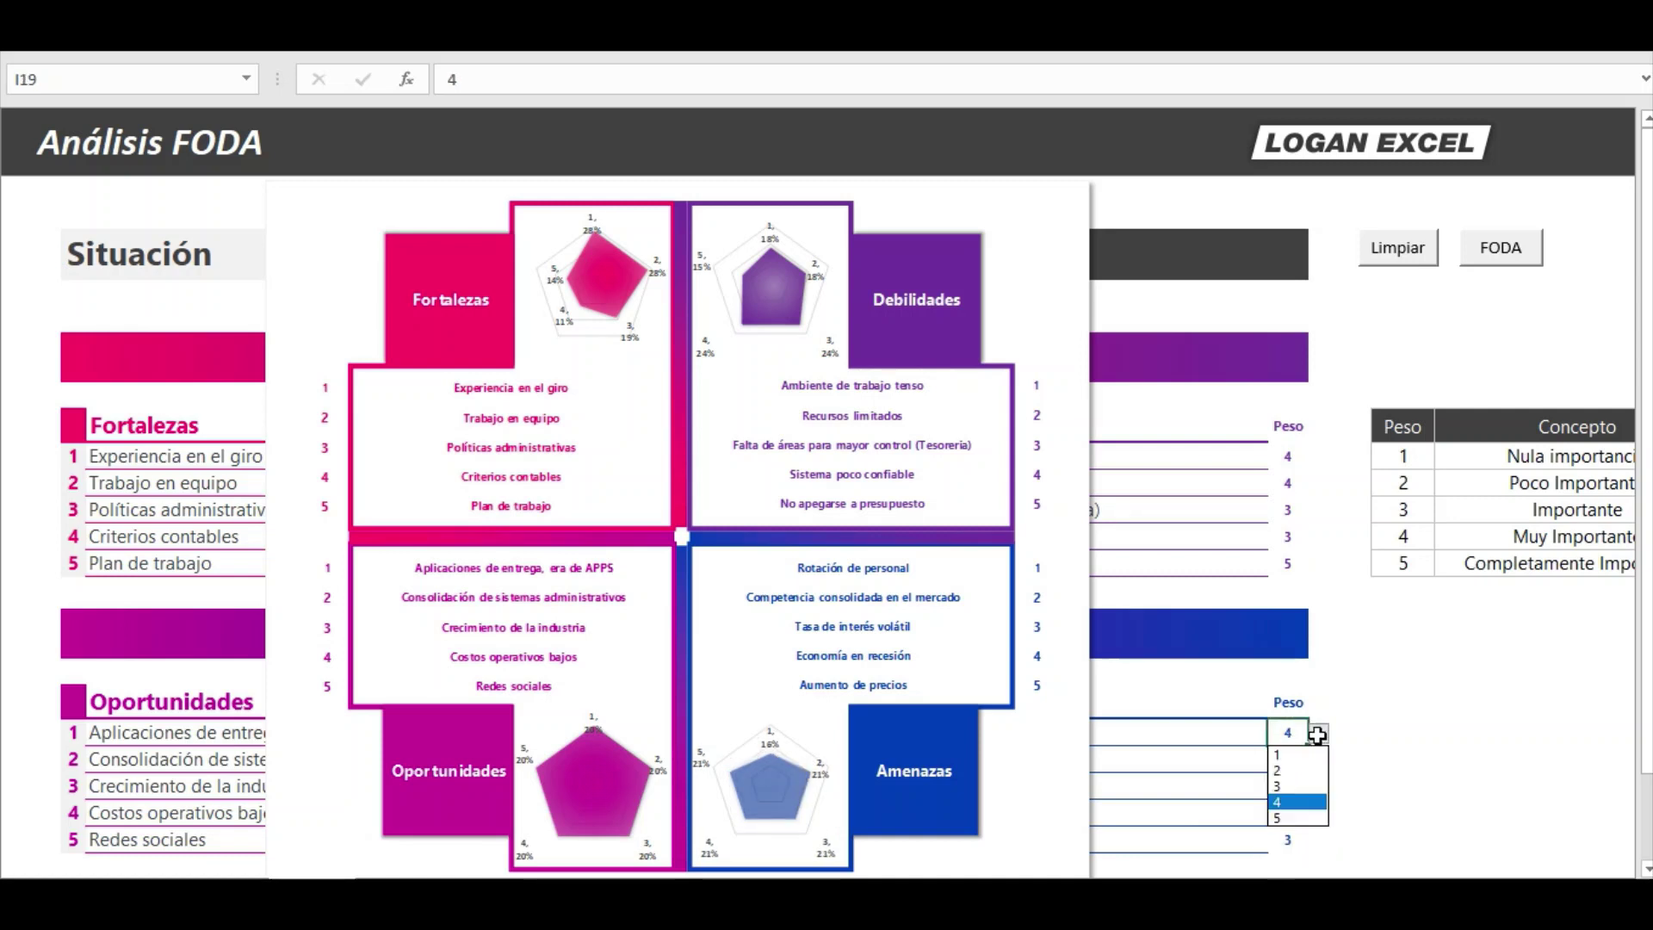
{"action": "left_click", "coordinate": [1292, 785]}
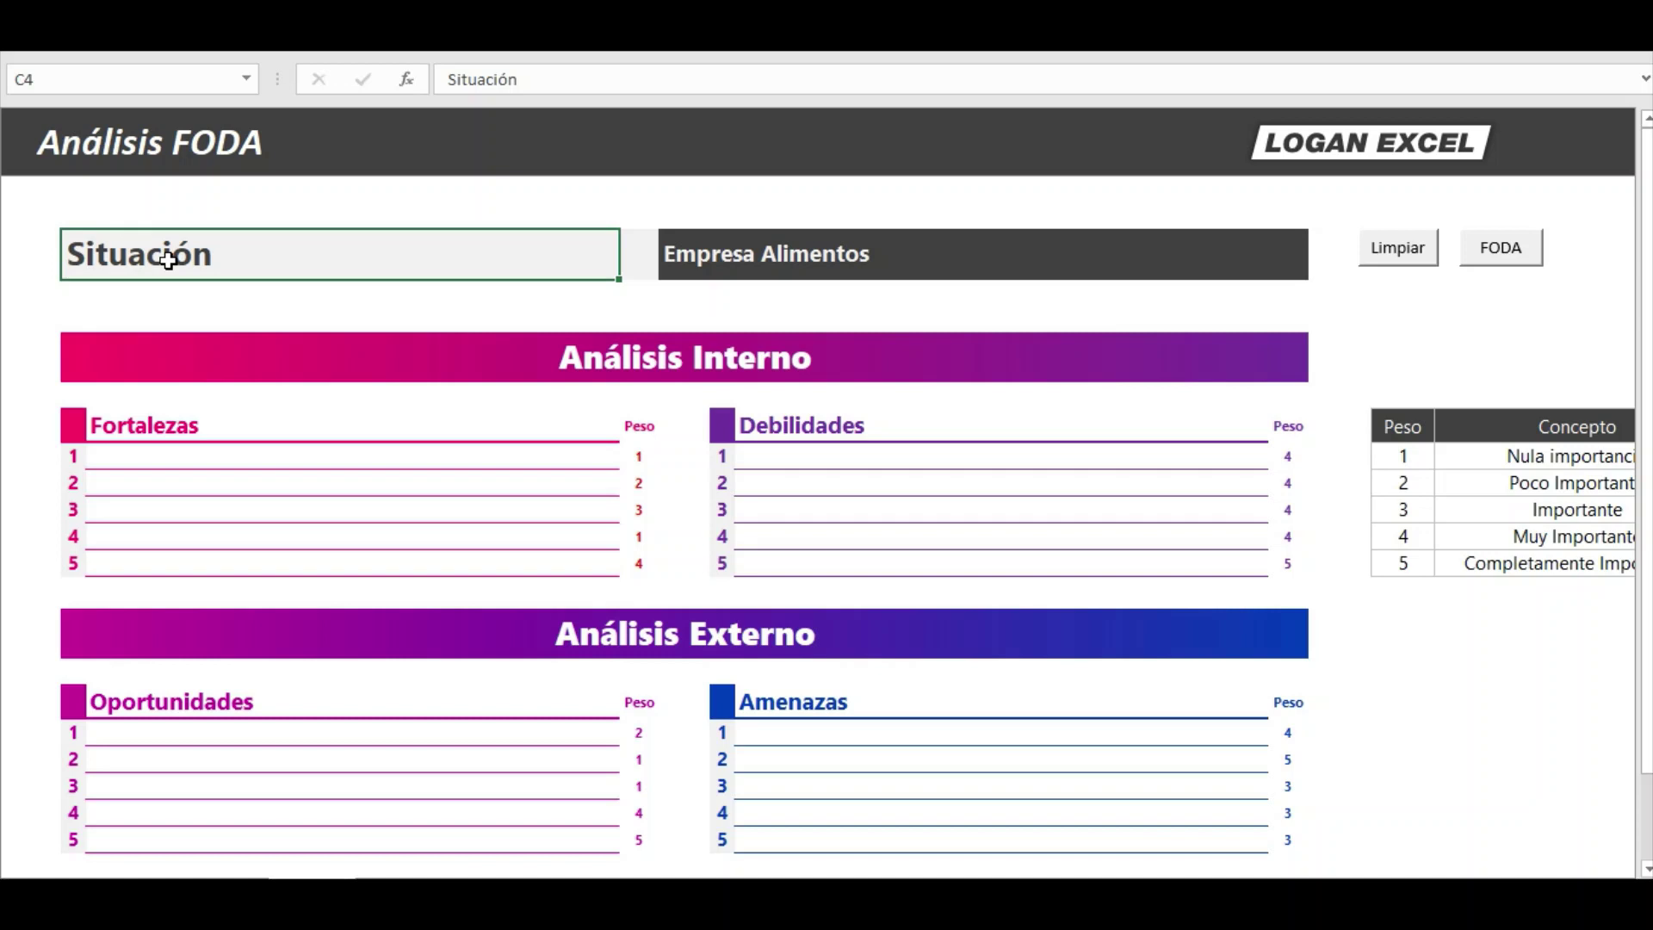
{"action": "left_click", "coordinate": [208, 215]}
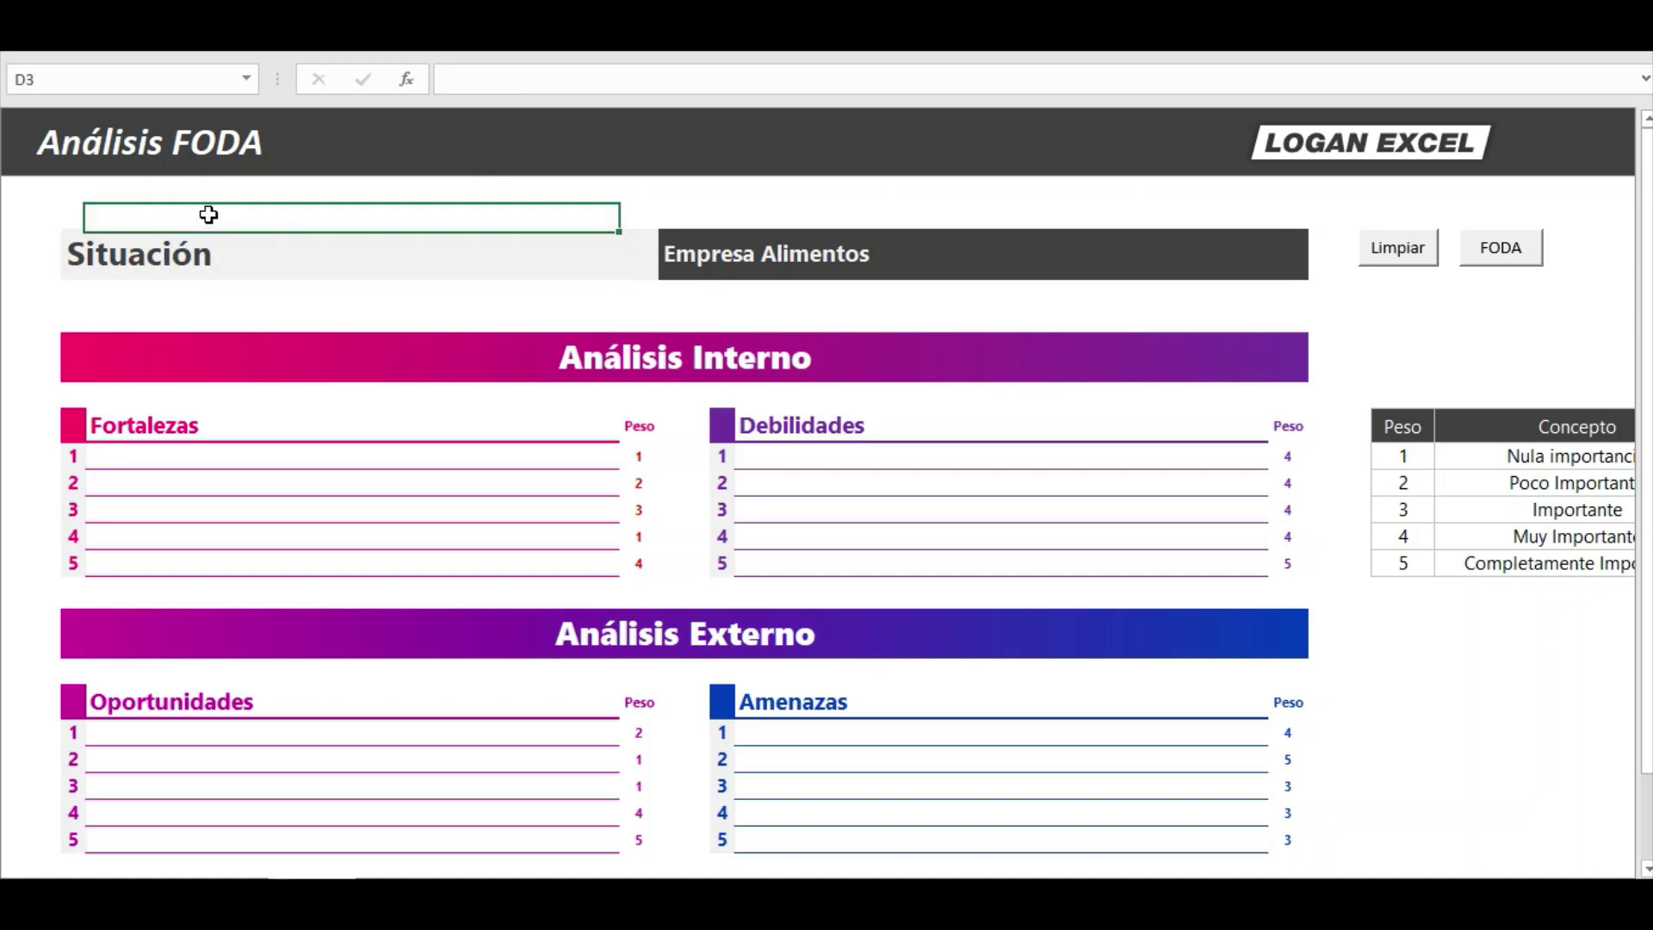
{"action": "key", "text": "Down"}
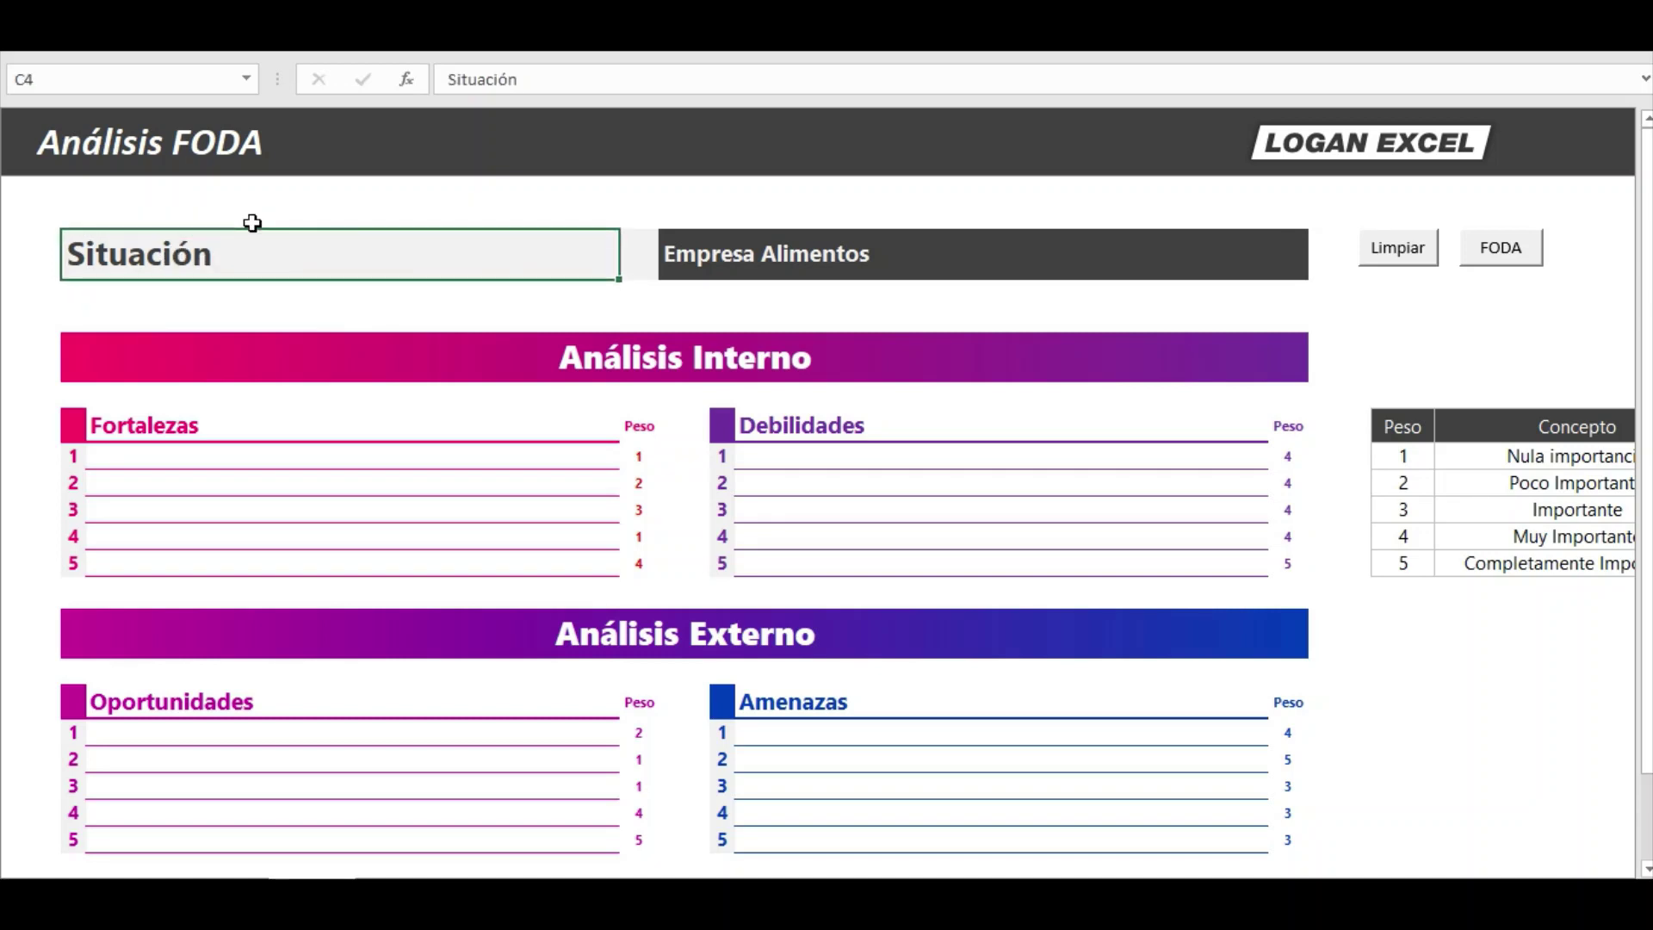
{"action": "left_click", "coordinate": [1005, 244]}
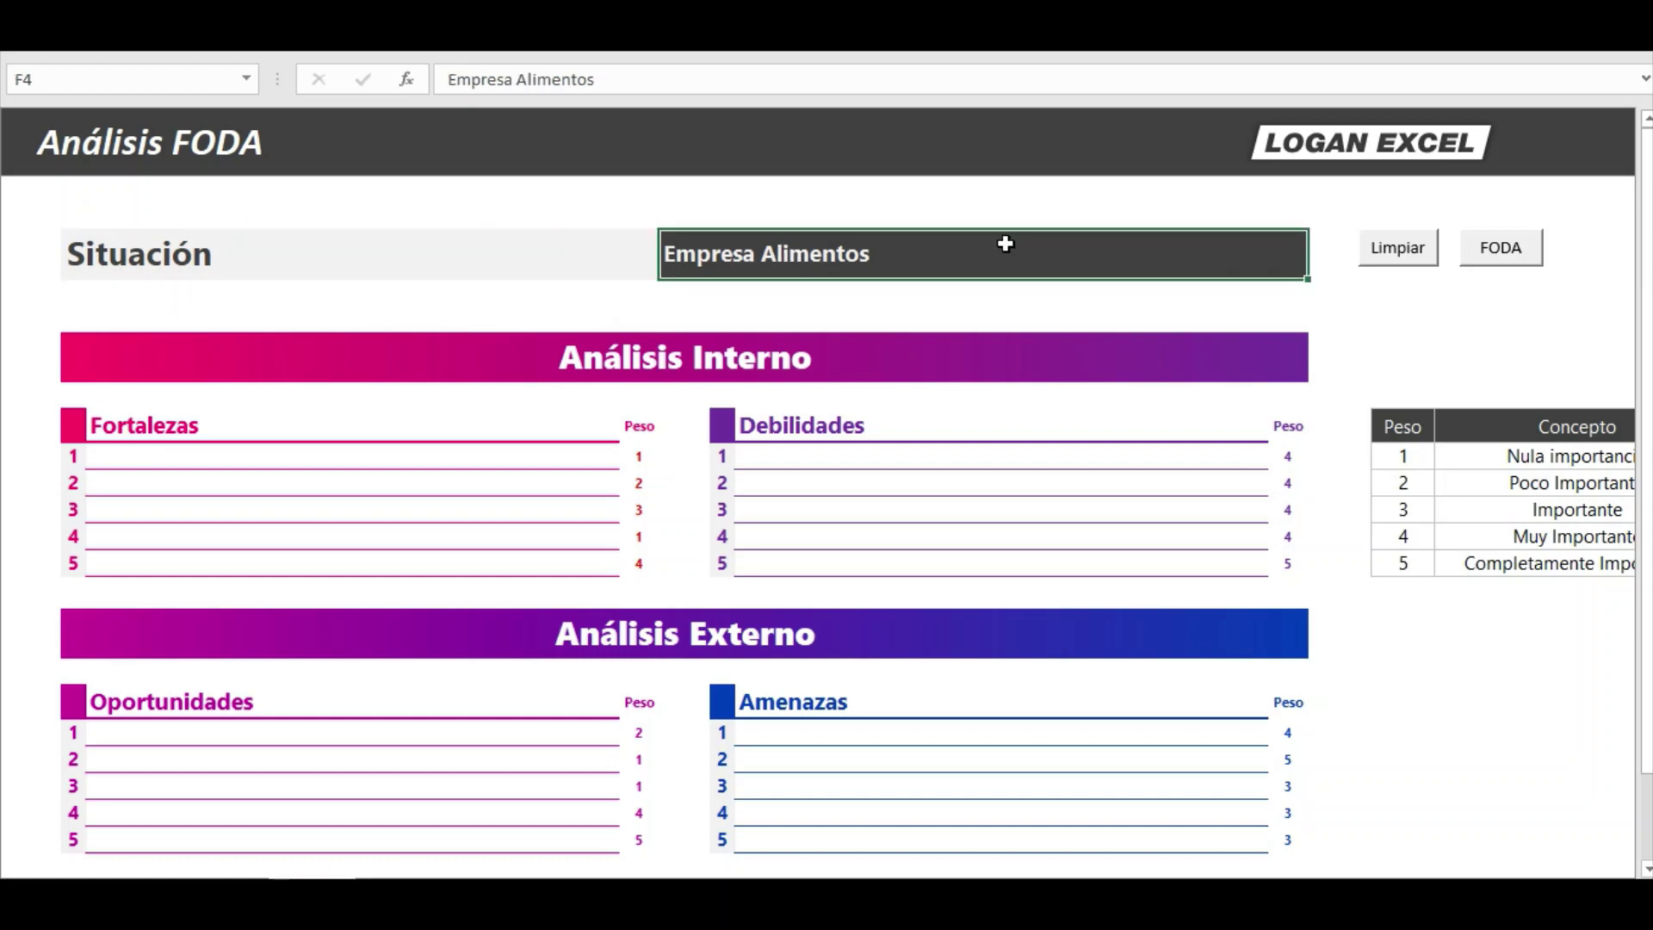
{"action": "key", "text": "Left"}
{"action": "key", "text": "Left"}
{"action": "key", "text": "Left"}
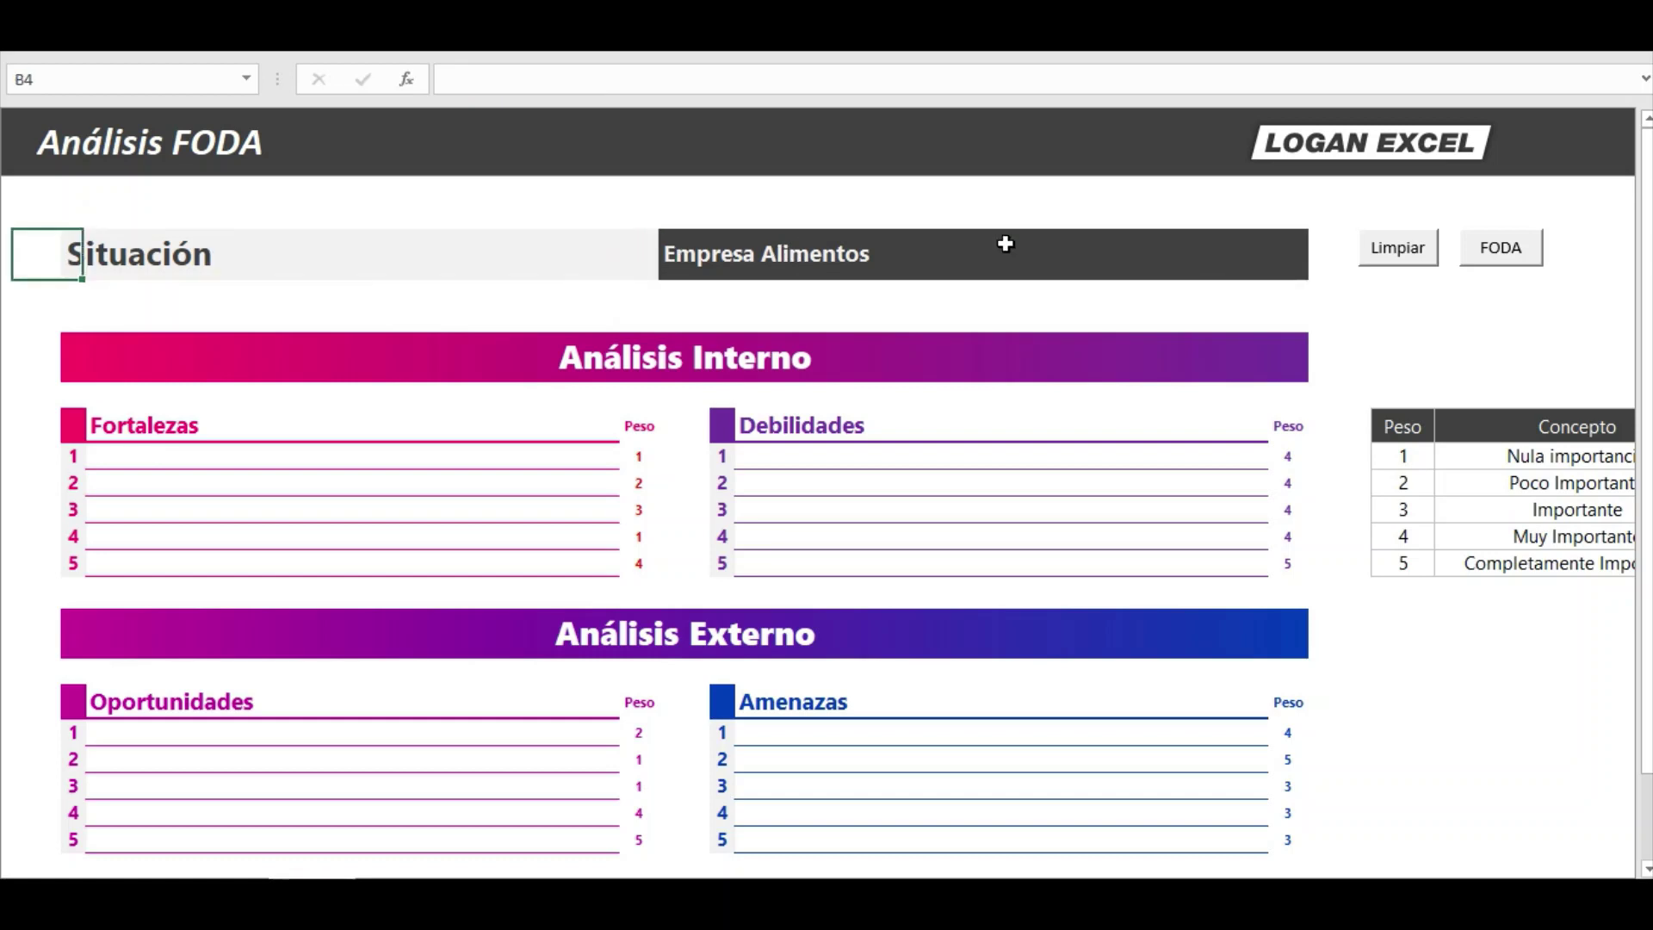
{"action": "key", "text": "Right"}
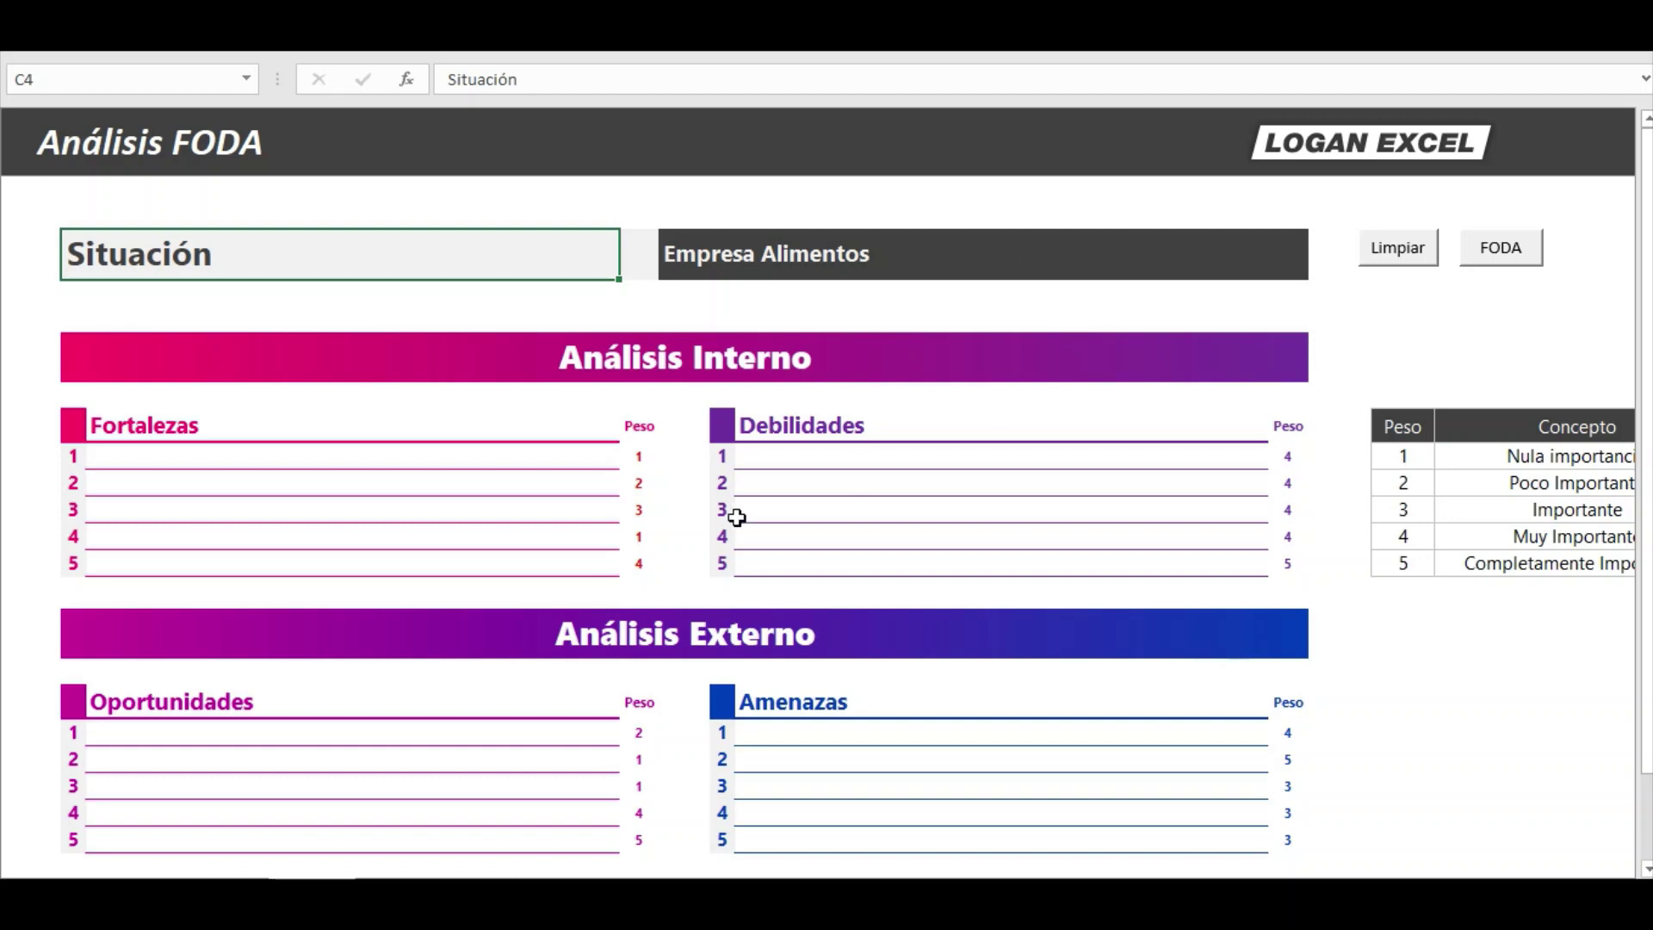
{"action": "left_click", "coordinate": [812, 367]}
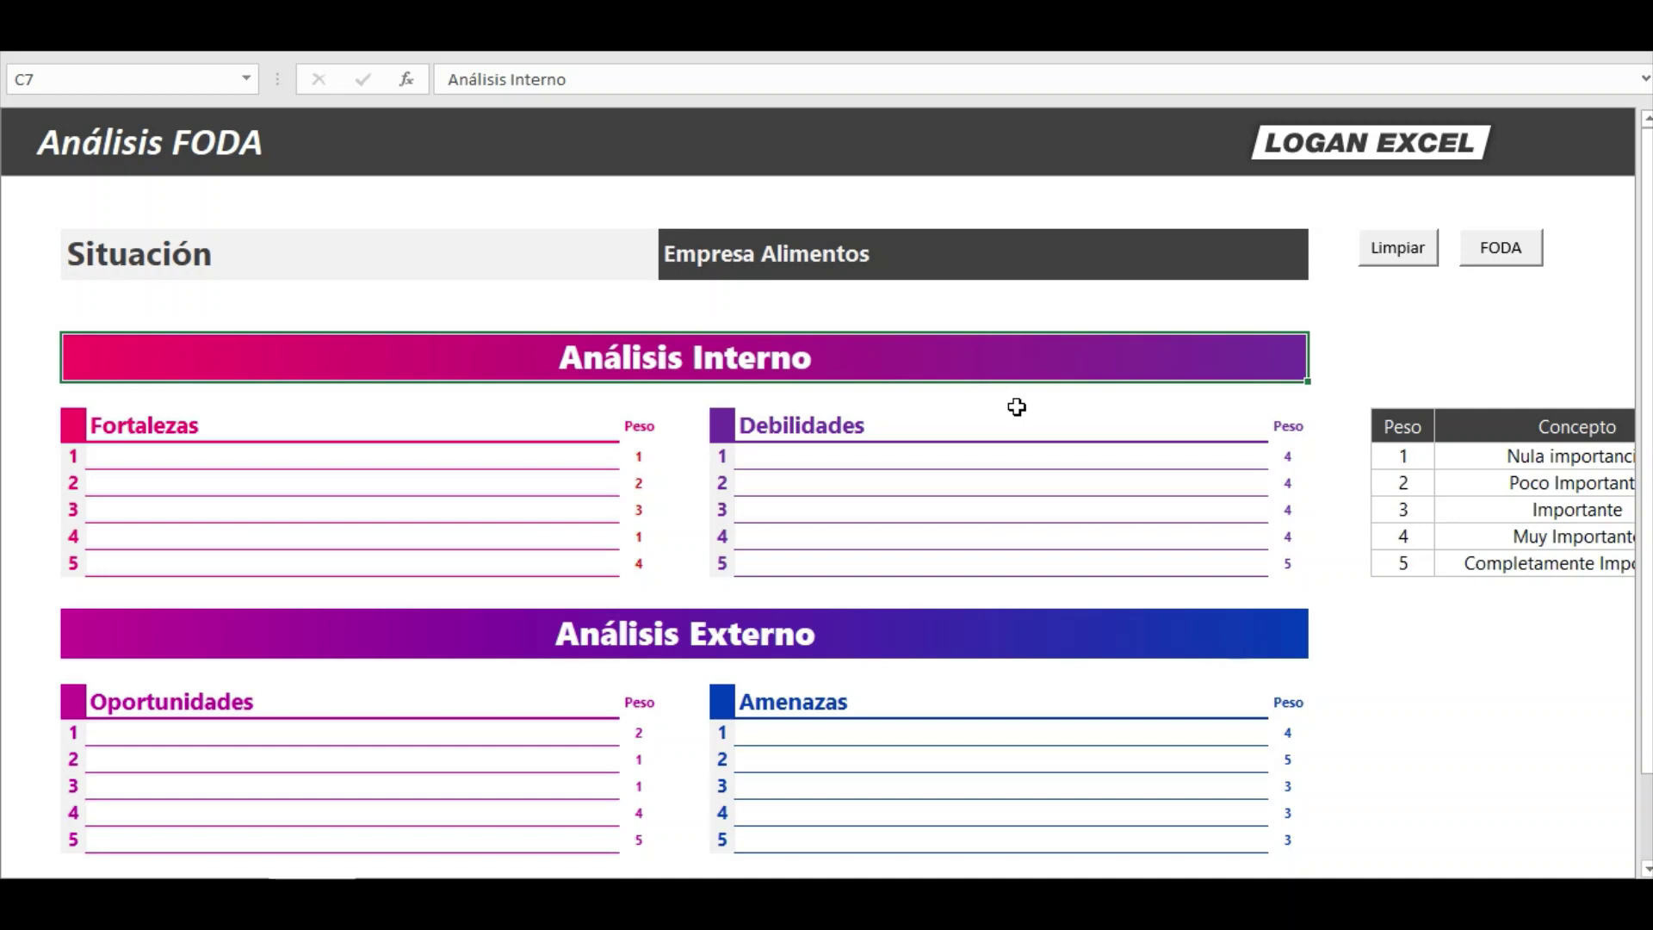
{"action": "key", "text": "Up"}
Move from the company name field to the first Fortalezas entry cell.
{"action": "key", "text": "Up"}
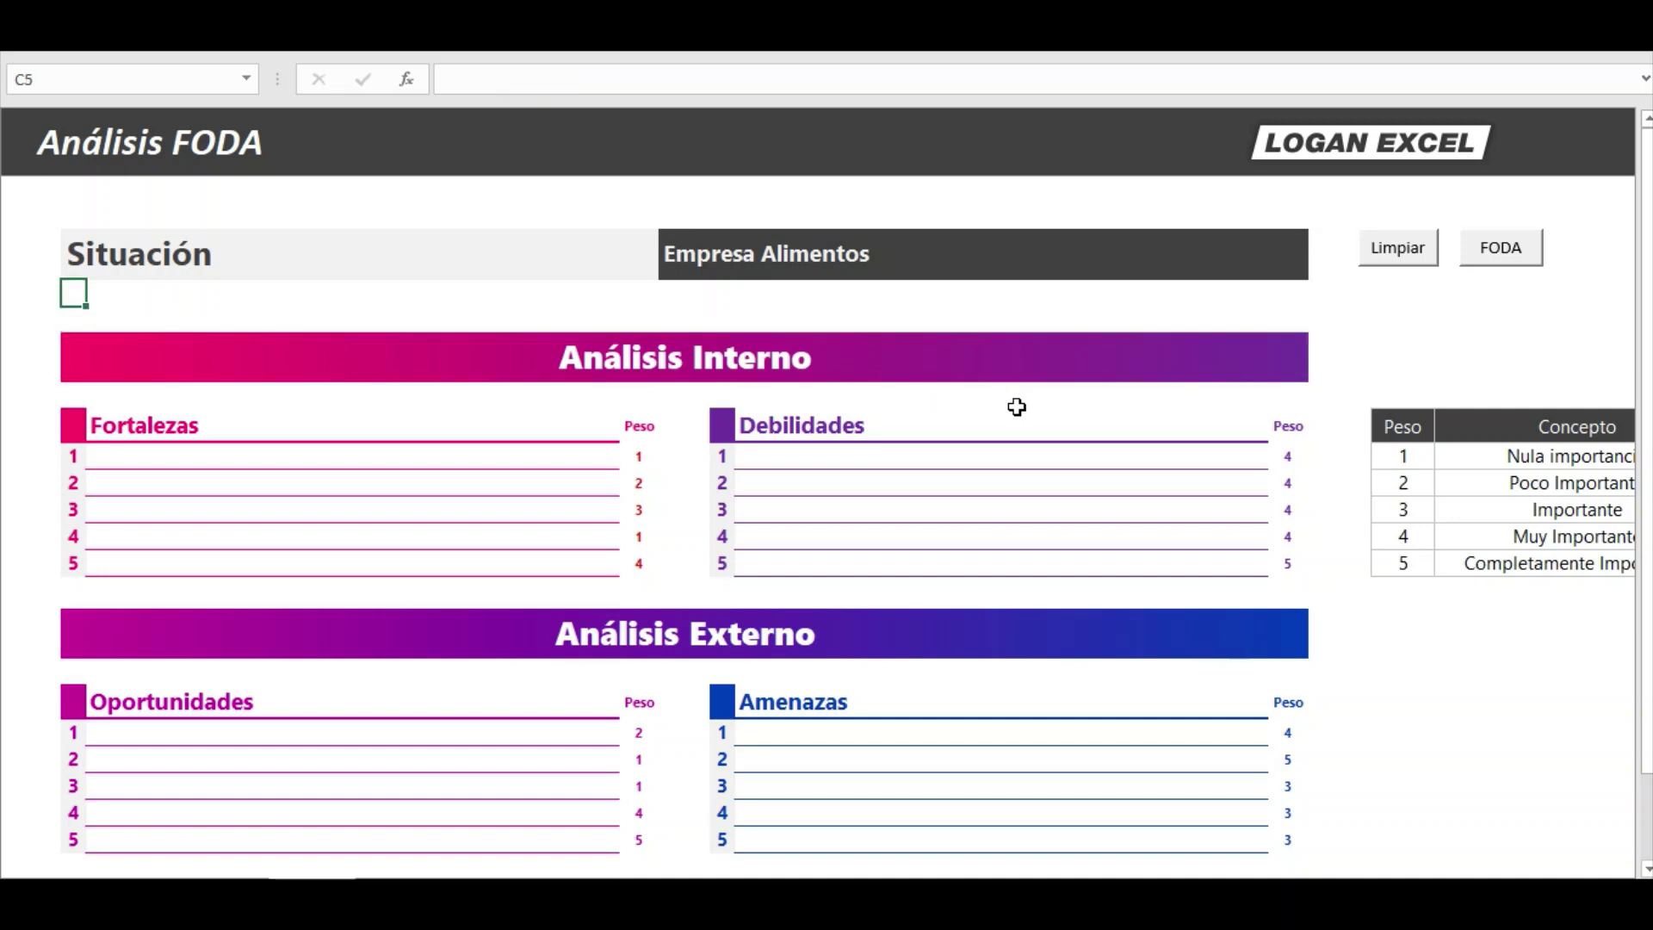
{"action": "key", "text": "Right"}
{"action": "key", "text": "Right"}
{"action": "key", "text": "Right"}
{"action": "key", "text": "Up"}
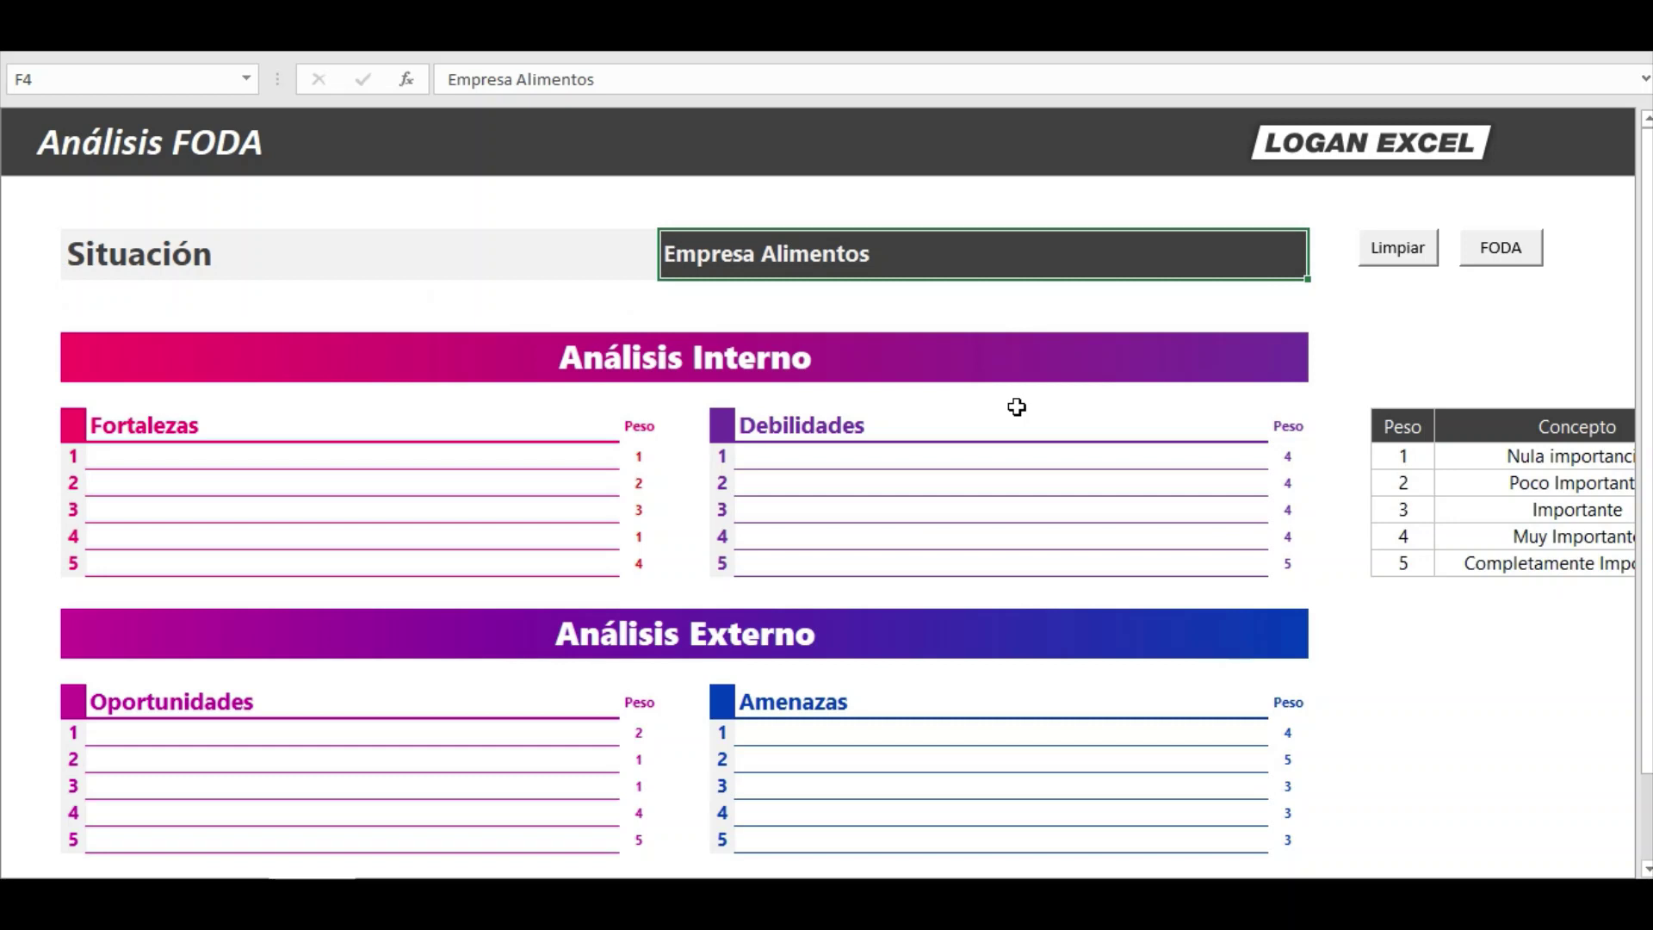
{"action": "left_click", "coordinate": [341, 461]}
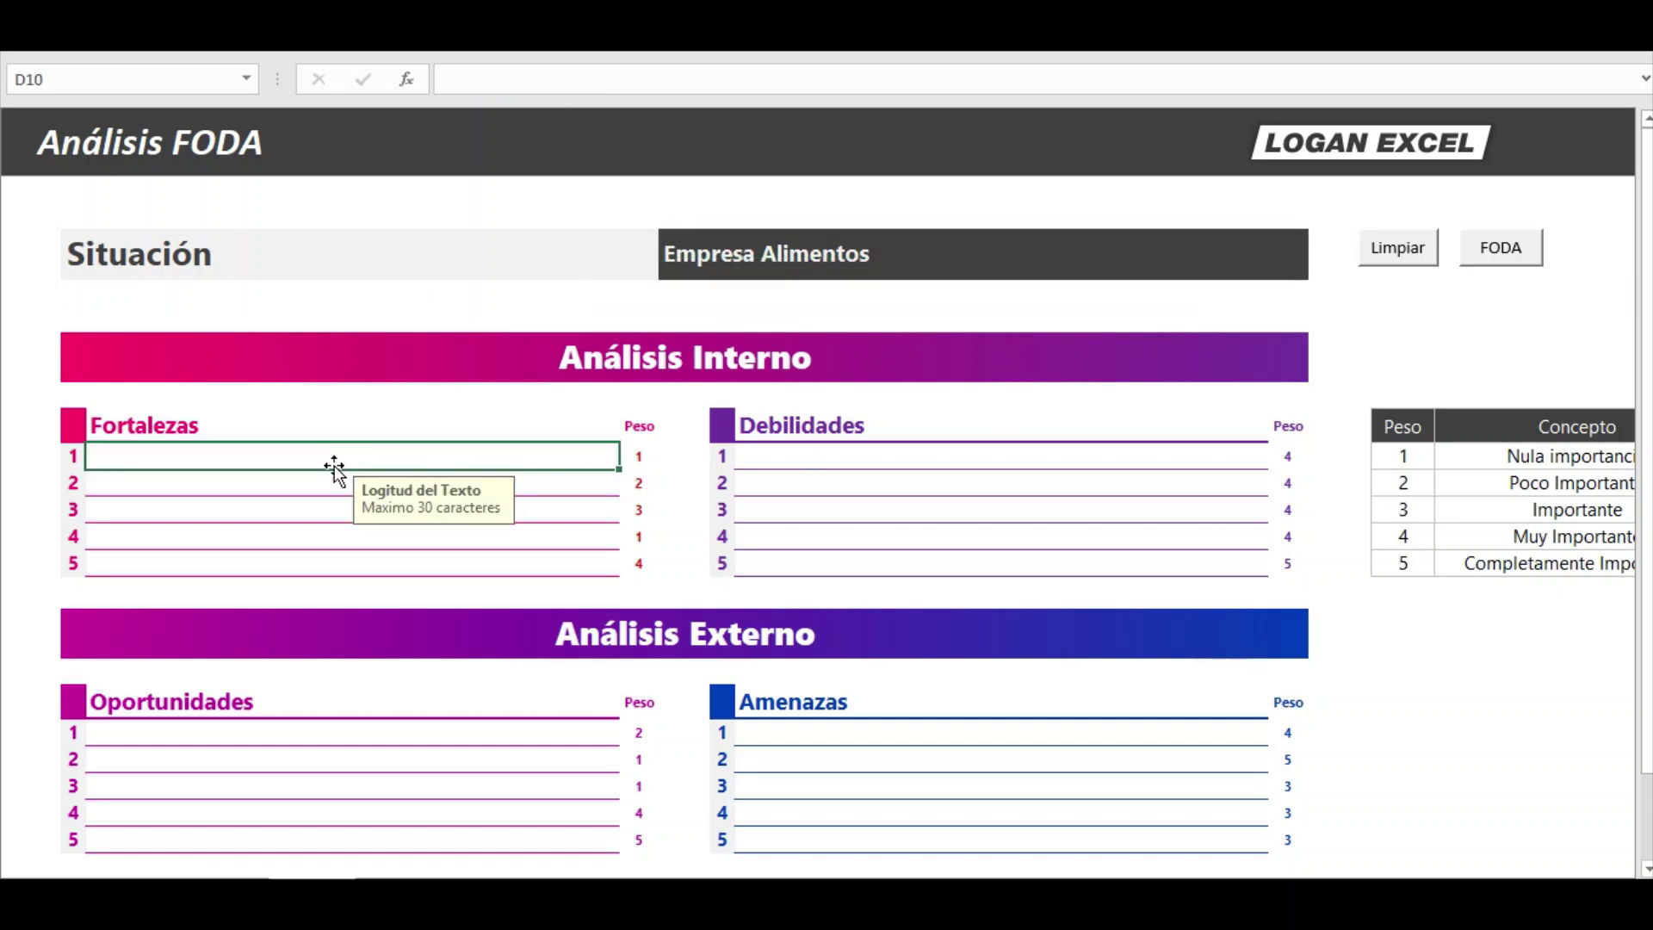
{"action": "left_click", "coordinate": [190, 510]}
{"action": "left_click", "coordinate": [186, 558]}
{"action": "left_click", "coordinate": [195, 476]}
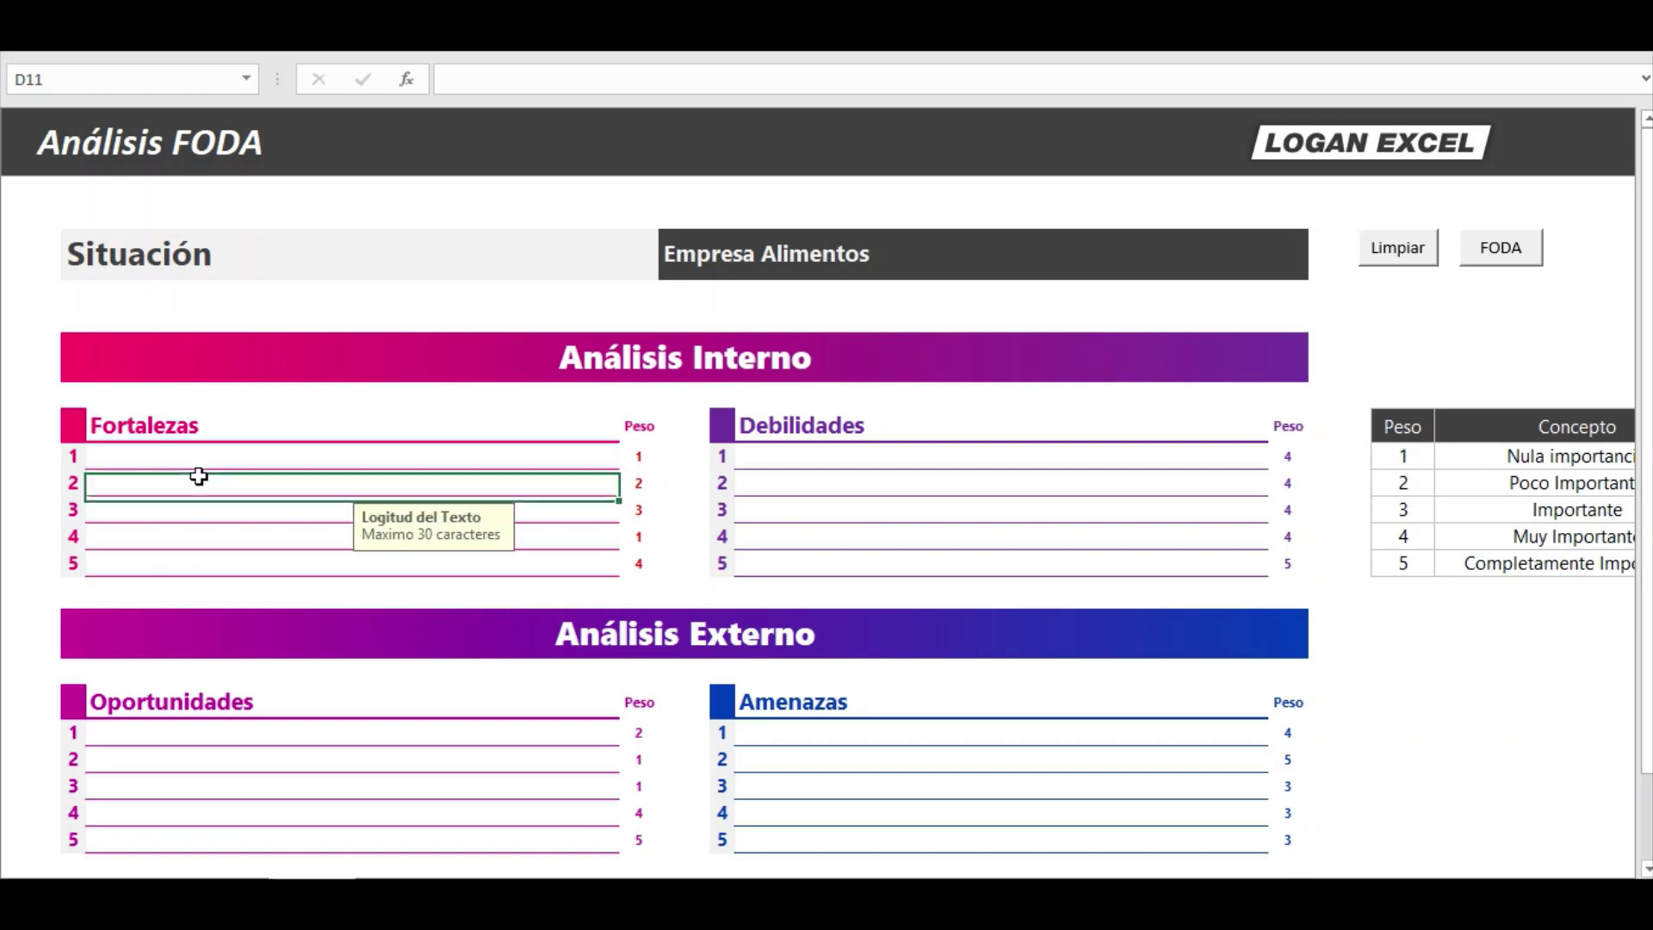
{"action": "left_click", "coordinate": [201, 455]}
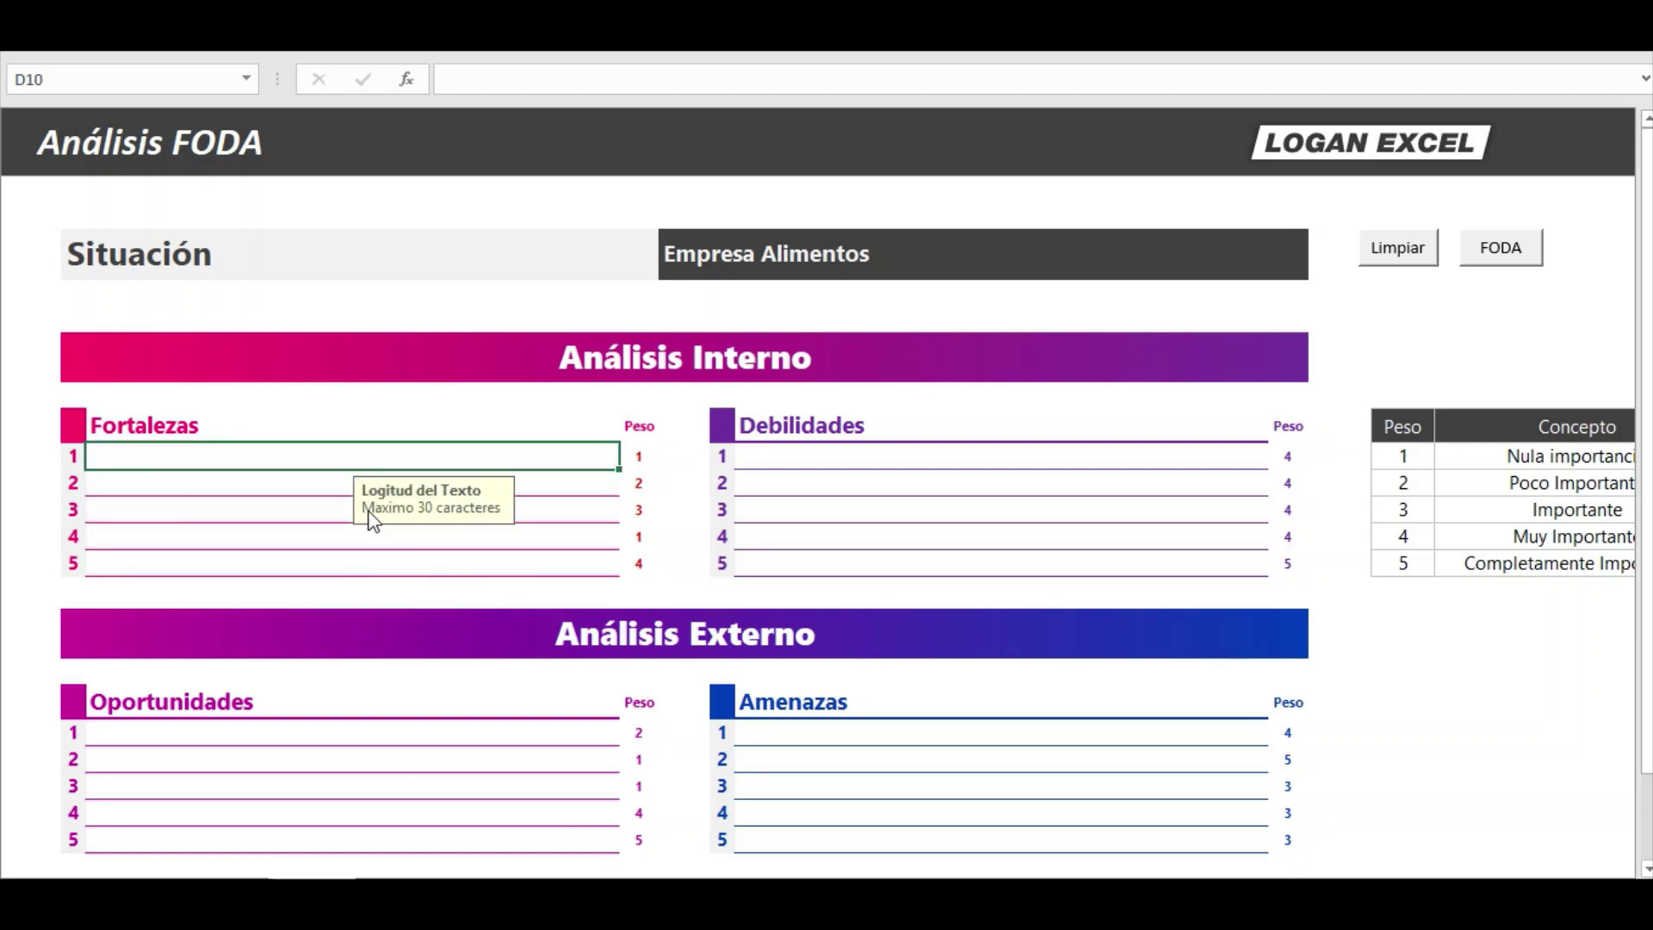
{"action": "key", "text": "Left"}
{"action": "key", "text": "Left"}
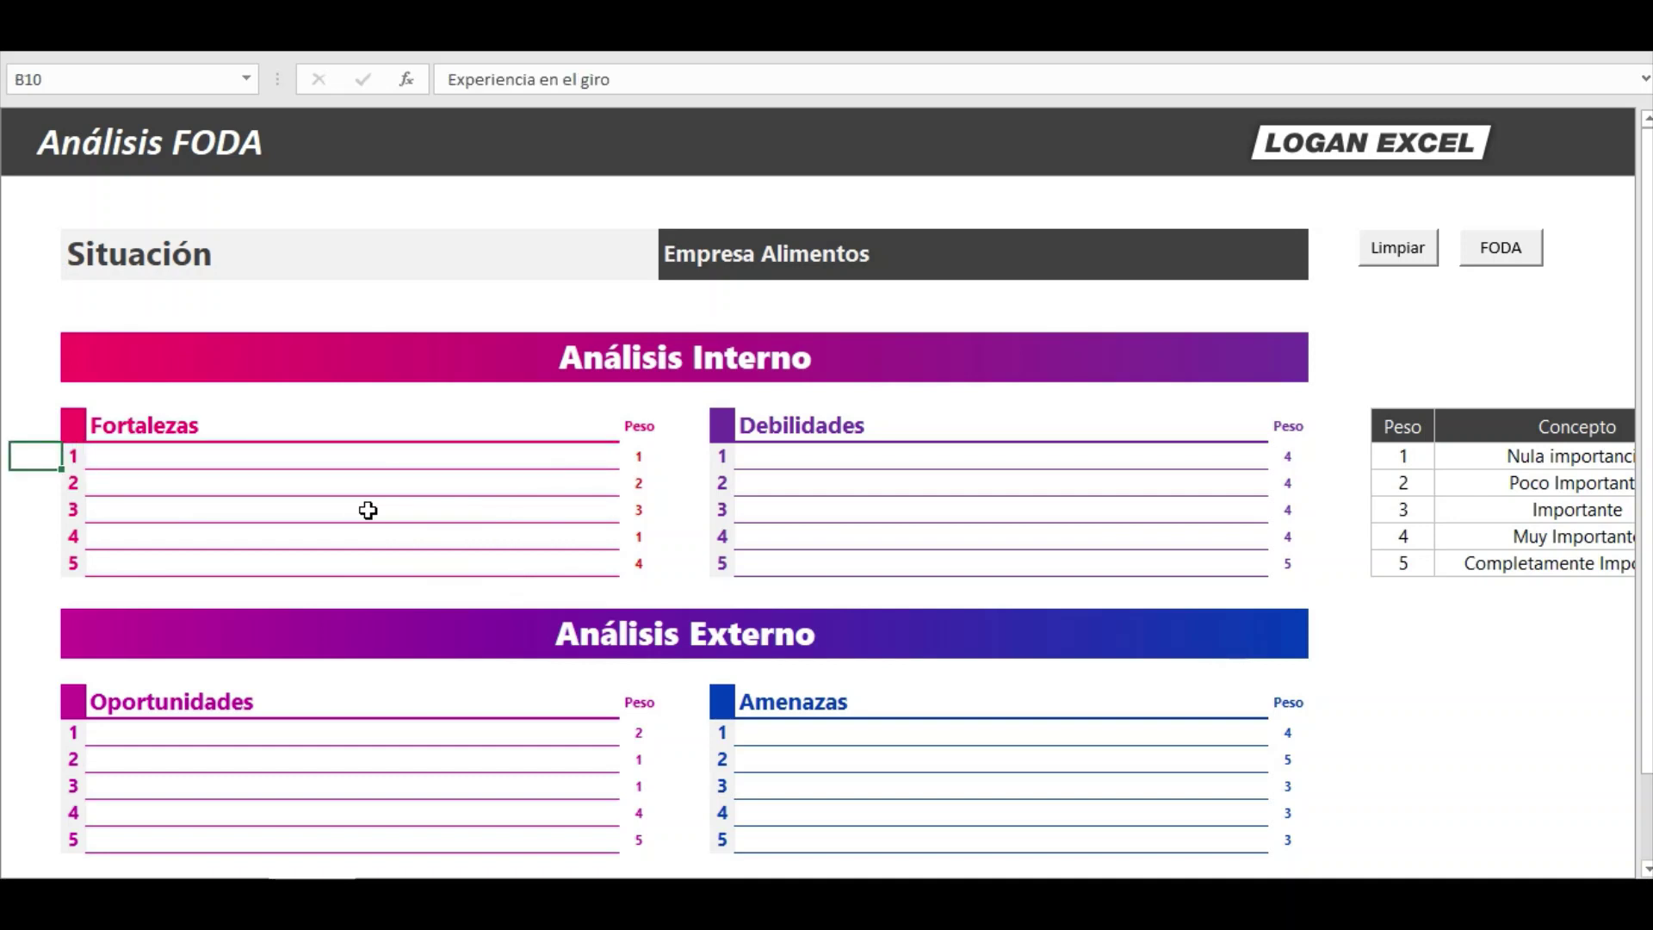
Paste the five strengths into Fortalezas as values and clear the copy marquee.
{"action": "key", "text": "ctrl+v"}
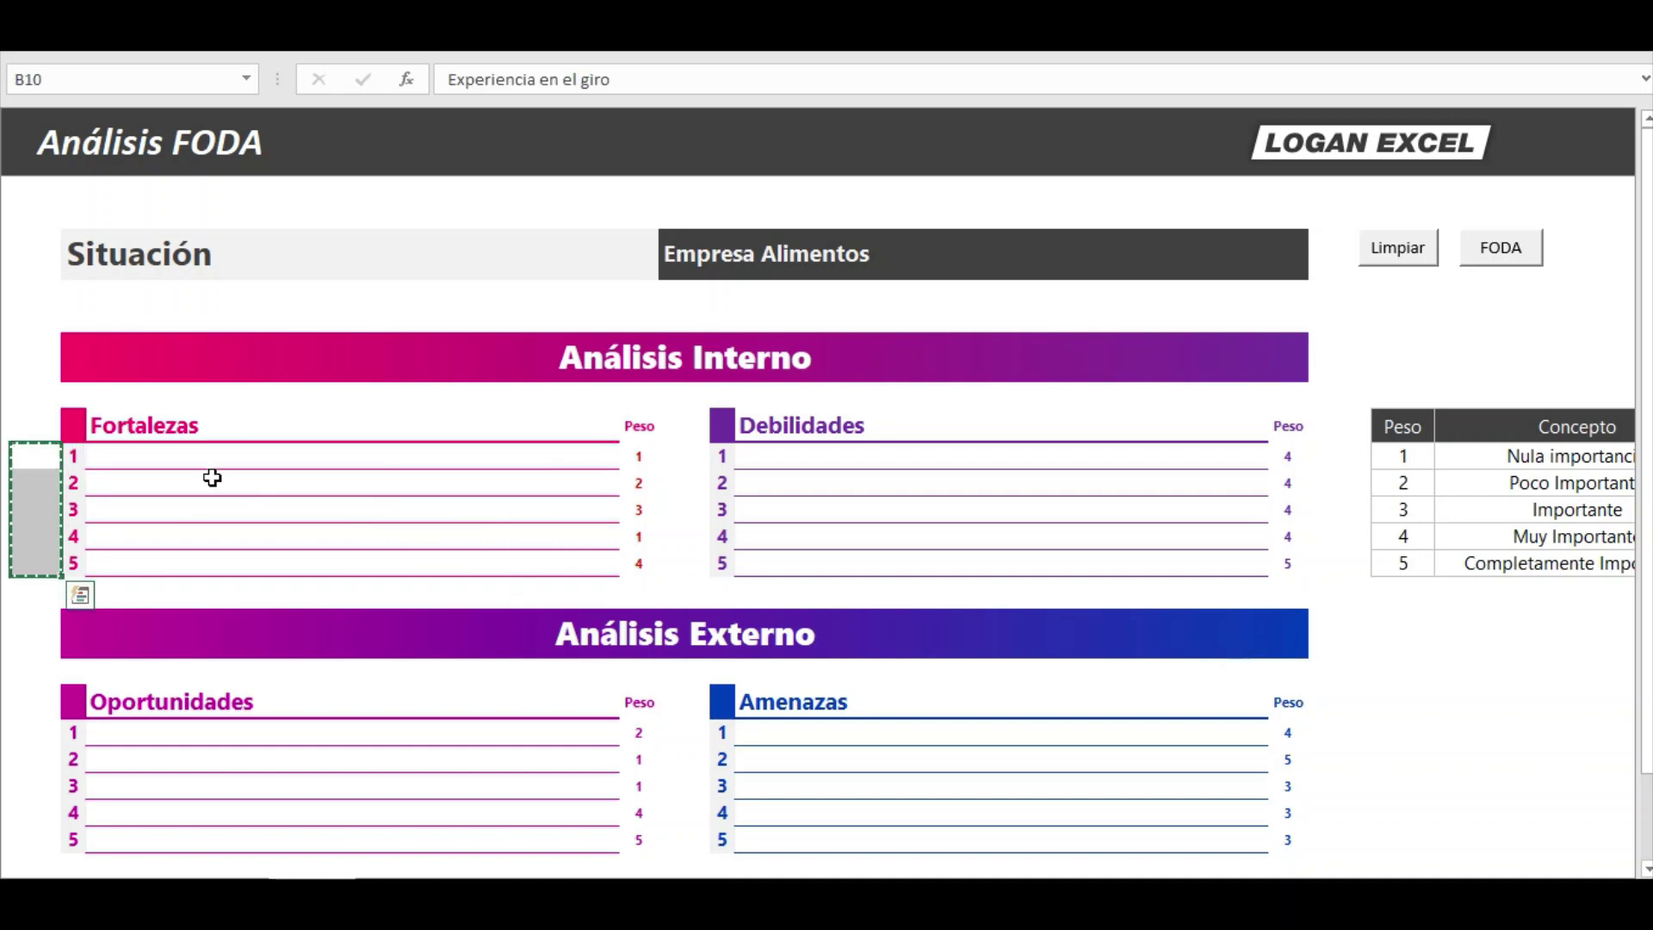
{"action": "left_click", "coordinate": [173, 459]}
{"action": "right_click", "coordinate": [173, 465]}
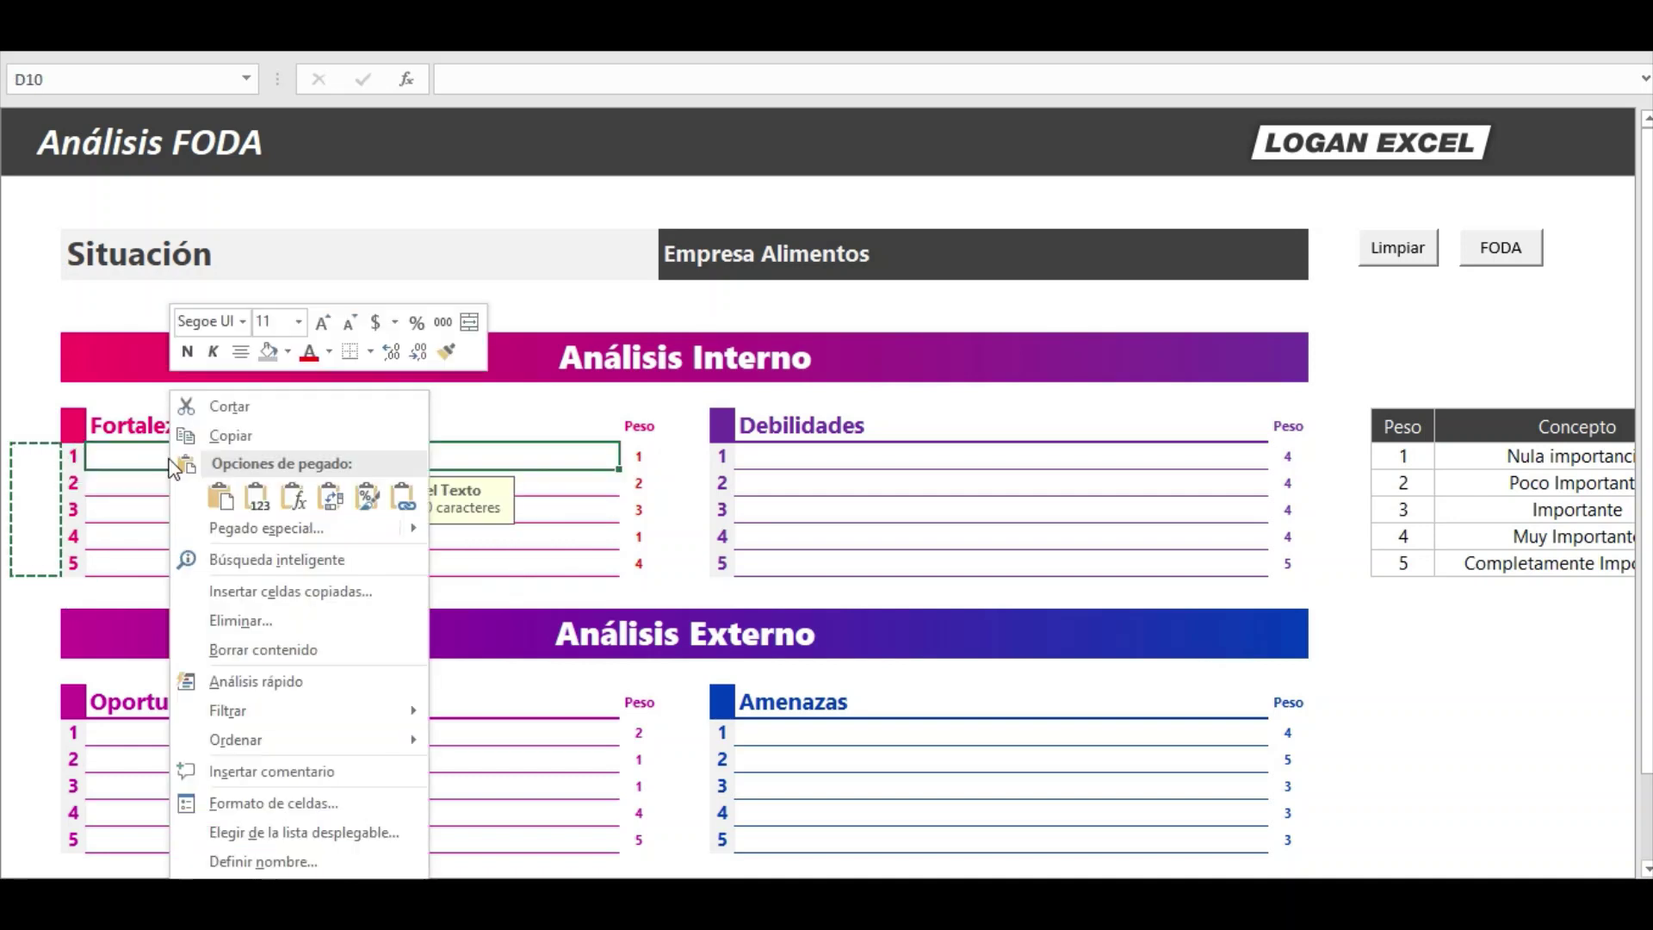
{"action": "left_click", "coordinate": [256, 499]}
{"action": "left_click", "coordinate": [302, 422]}
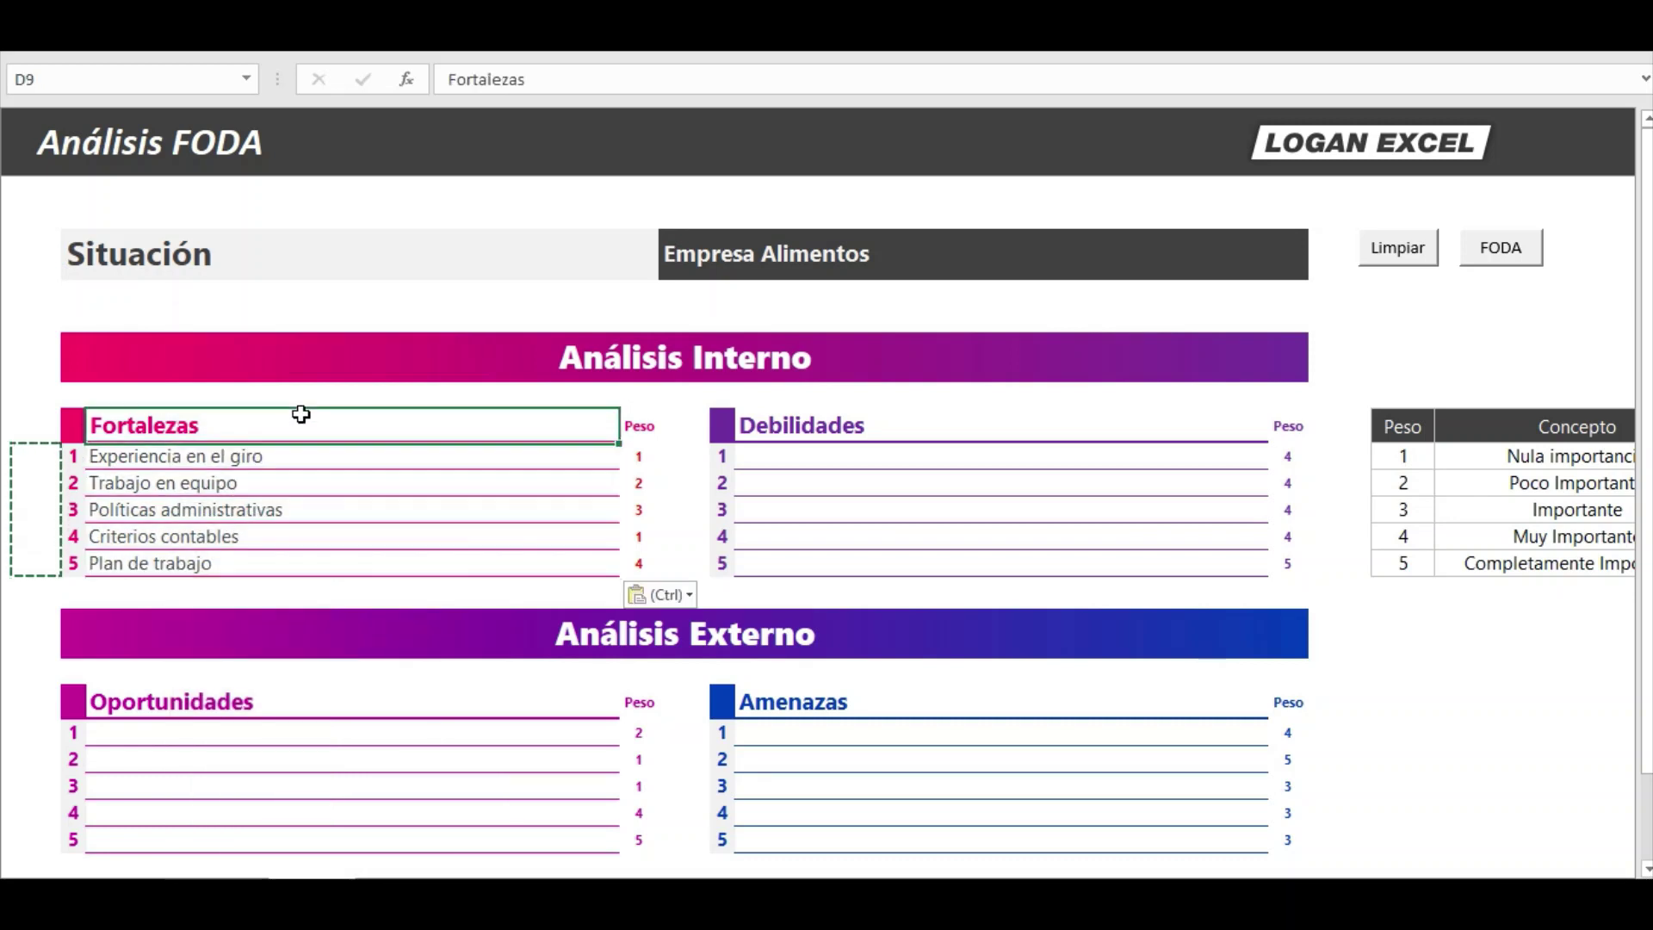
{"action": "key", "text": "Escape"}
{"action": "left_click", "coordinate": [348, 456]}
{"action": "left_click", "coordinate": [524, 413]}
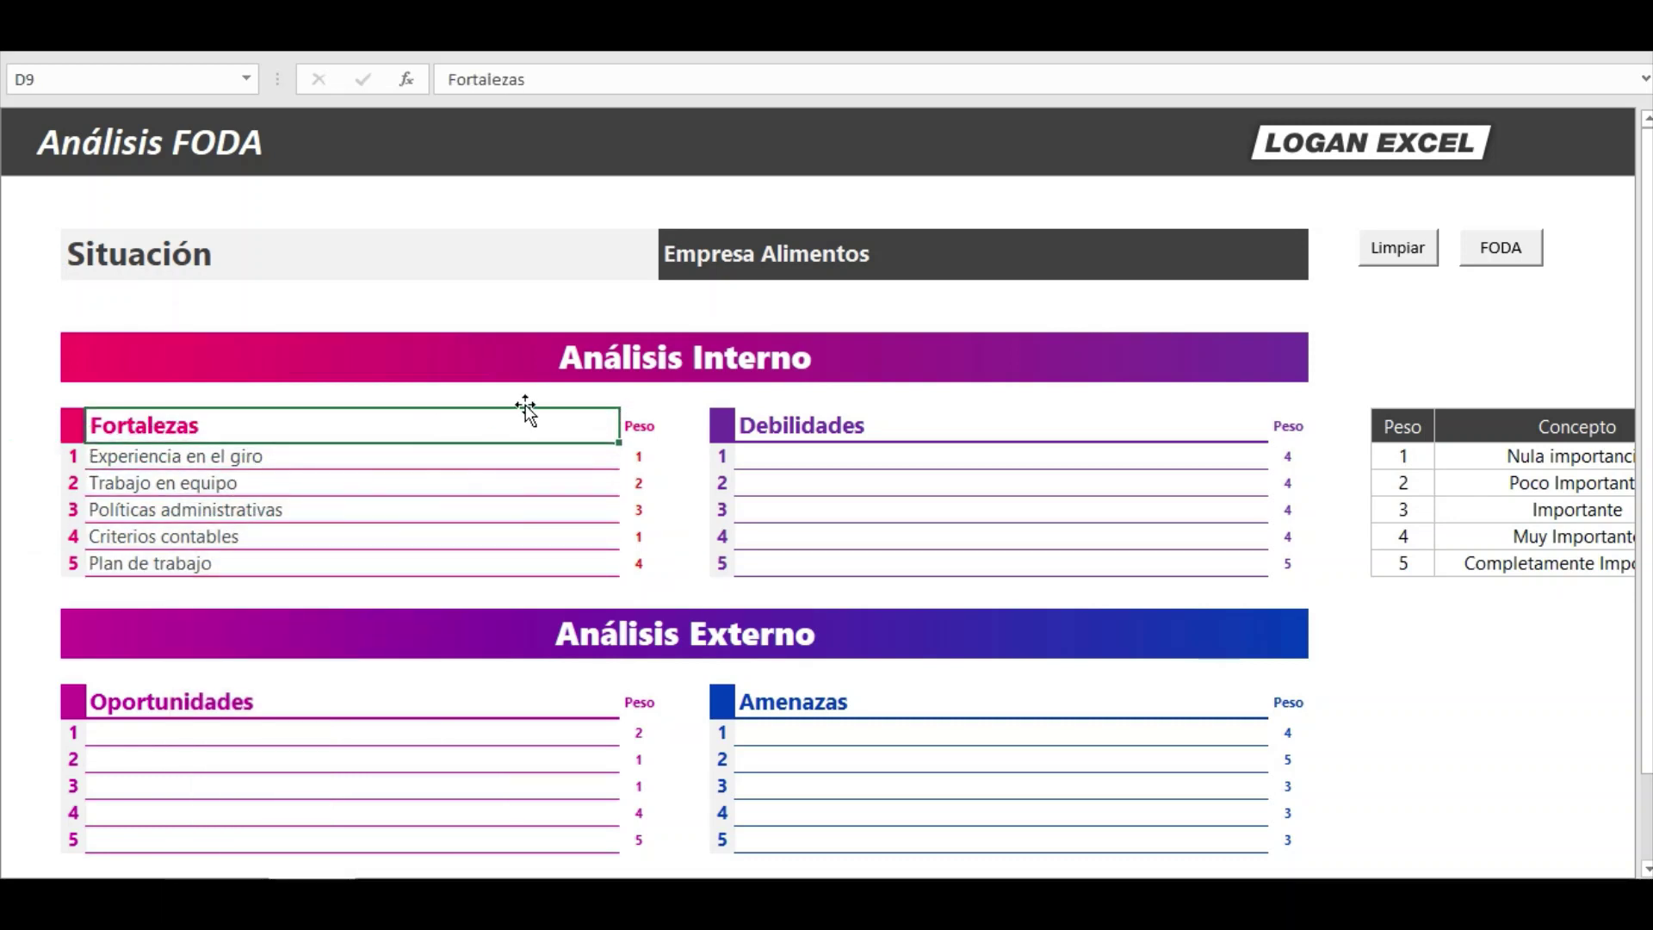
{"action": "left_click", "coordinate": [550, 395]}
{"action": "left_click", "coordinate": [595, 429]}
{"action": "key", "text": "Down"}
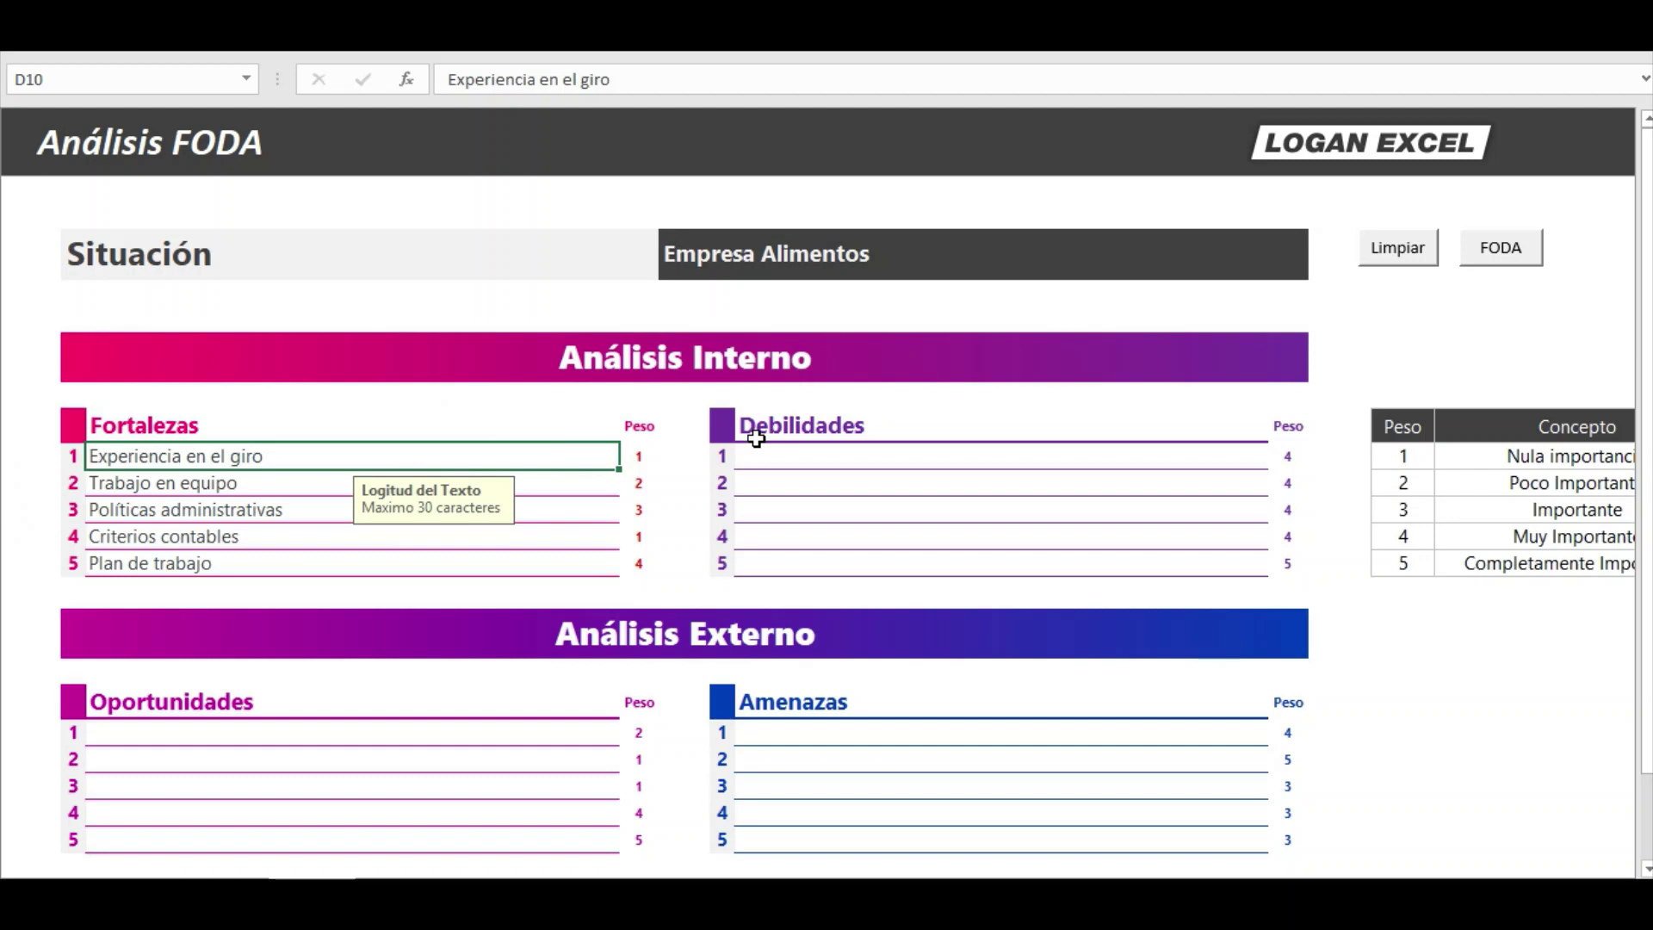
{"action": "key", "text": "Down"}
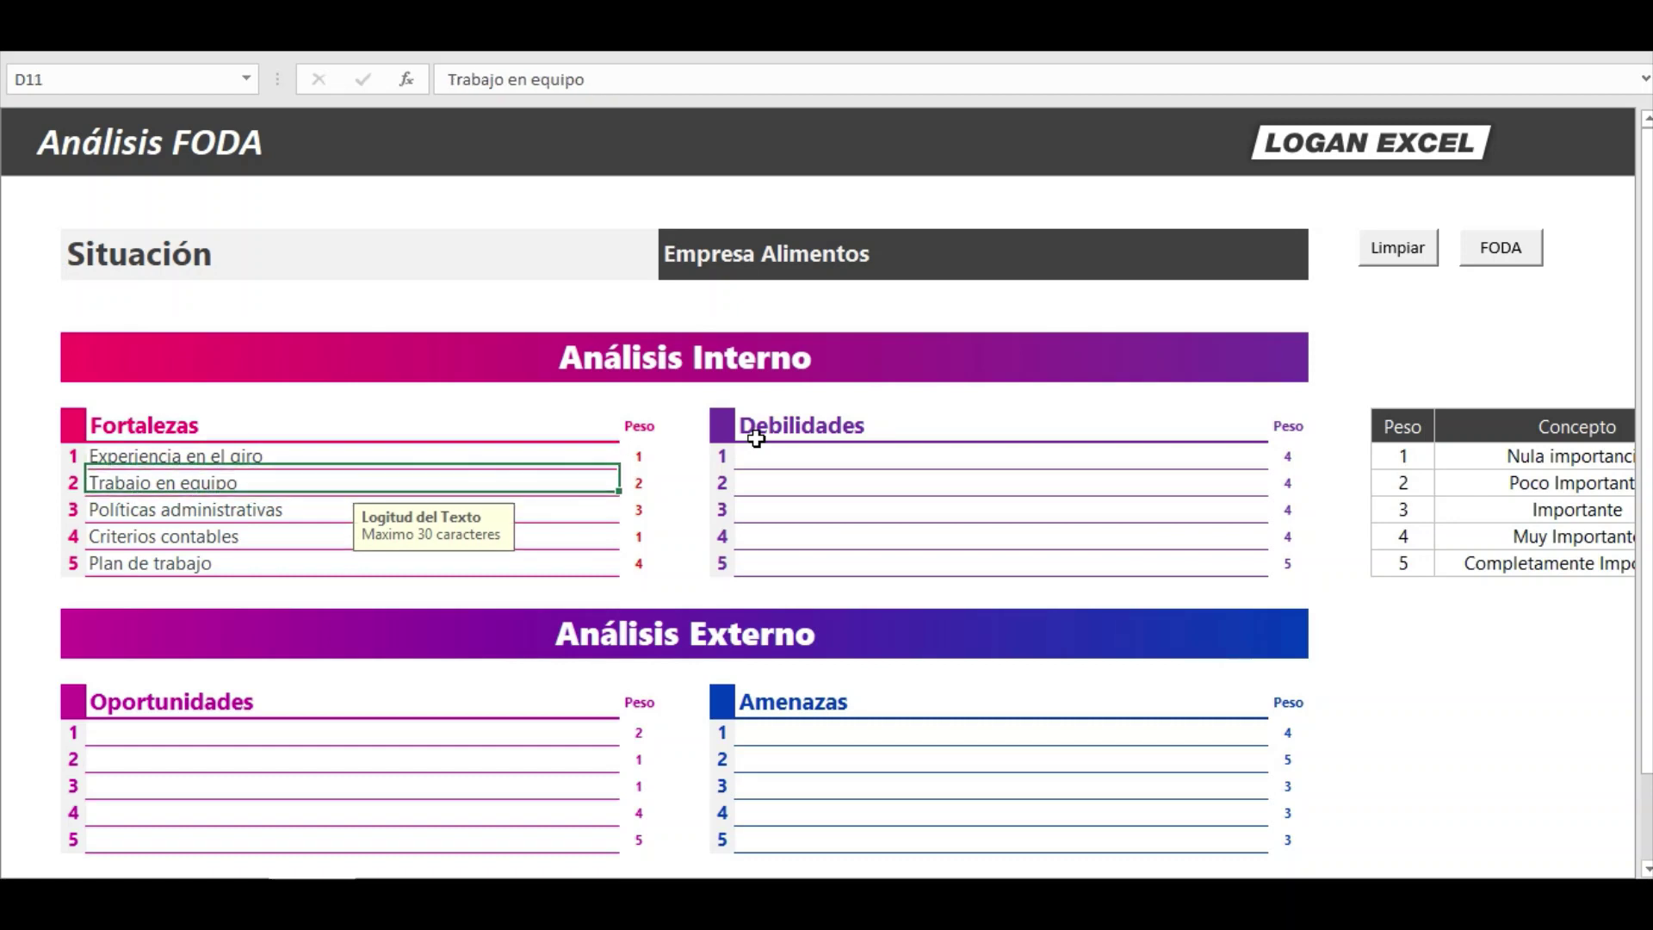
{"action": "key", "text": "Down"}
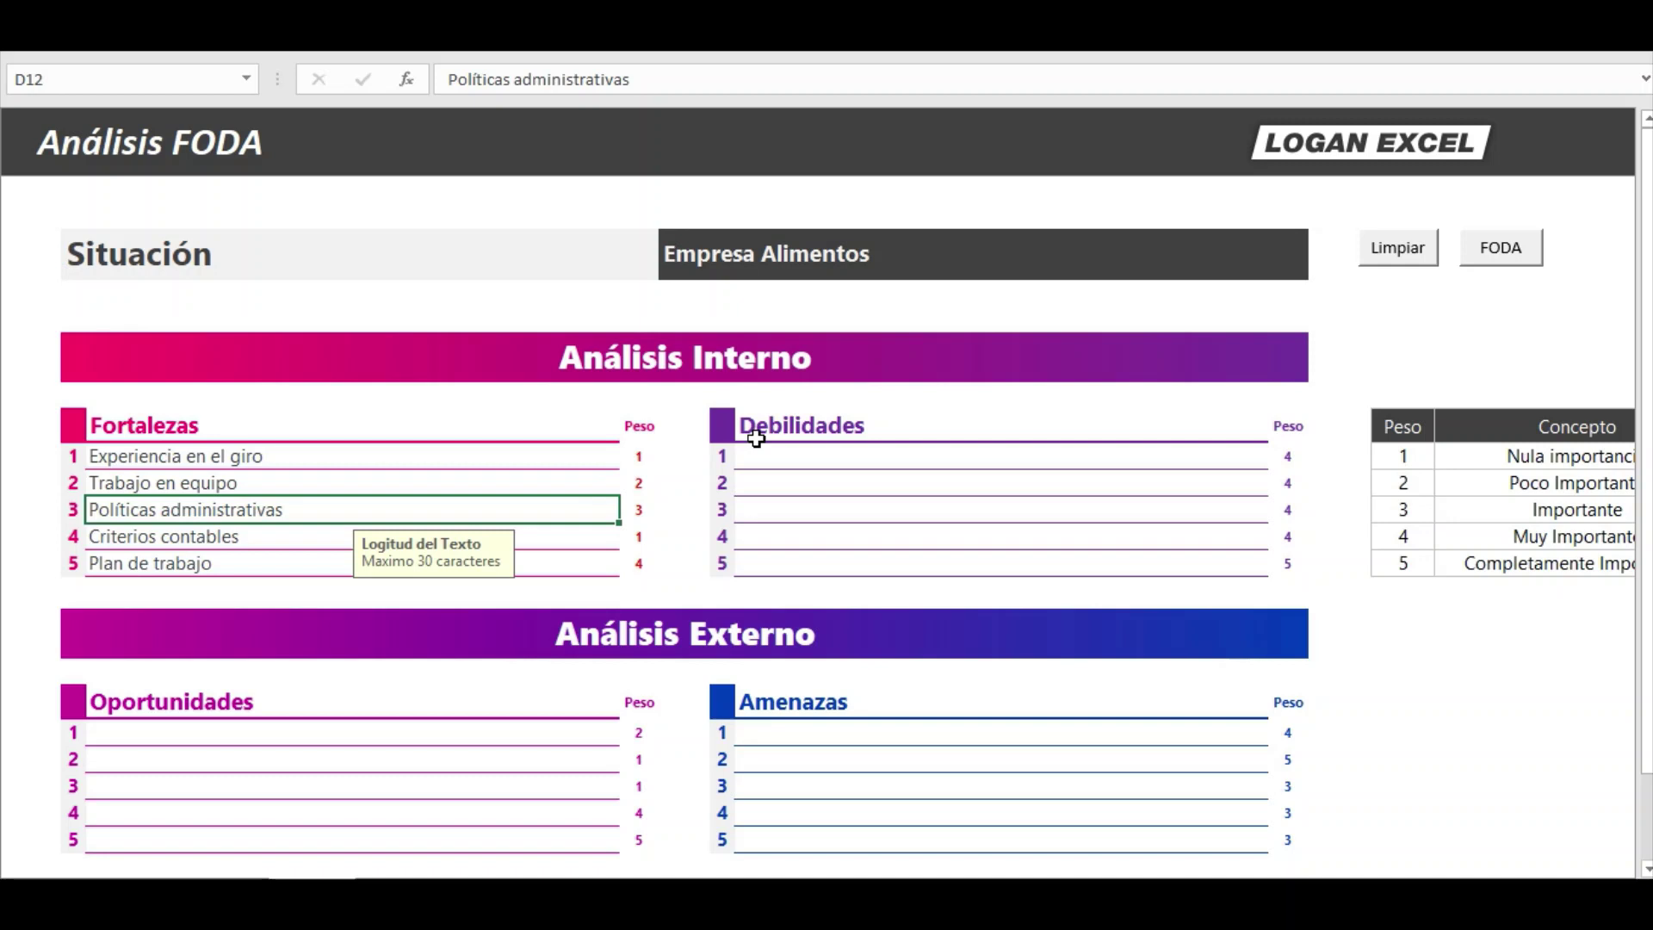
{"action": "key", "text": "Down"}
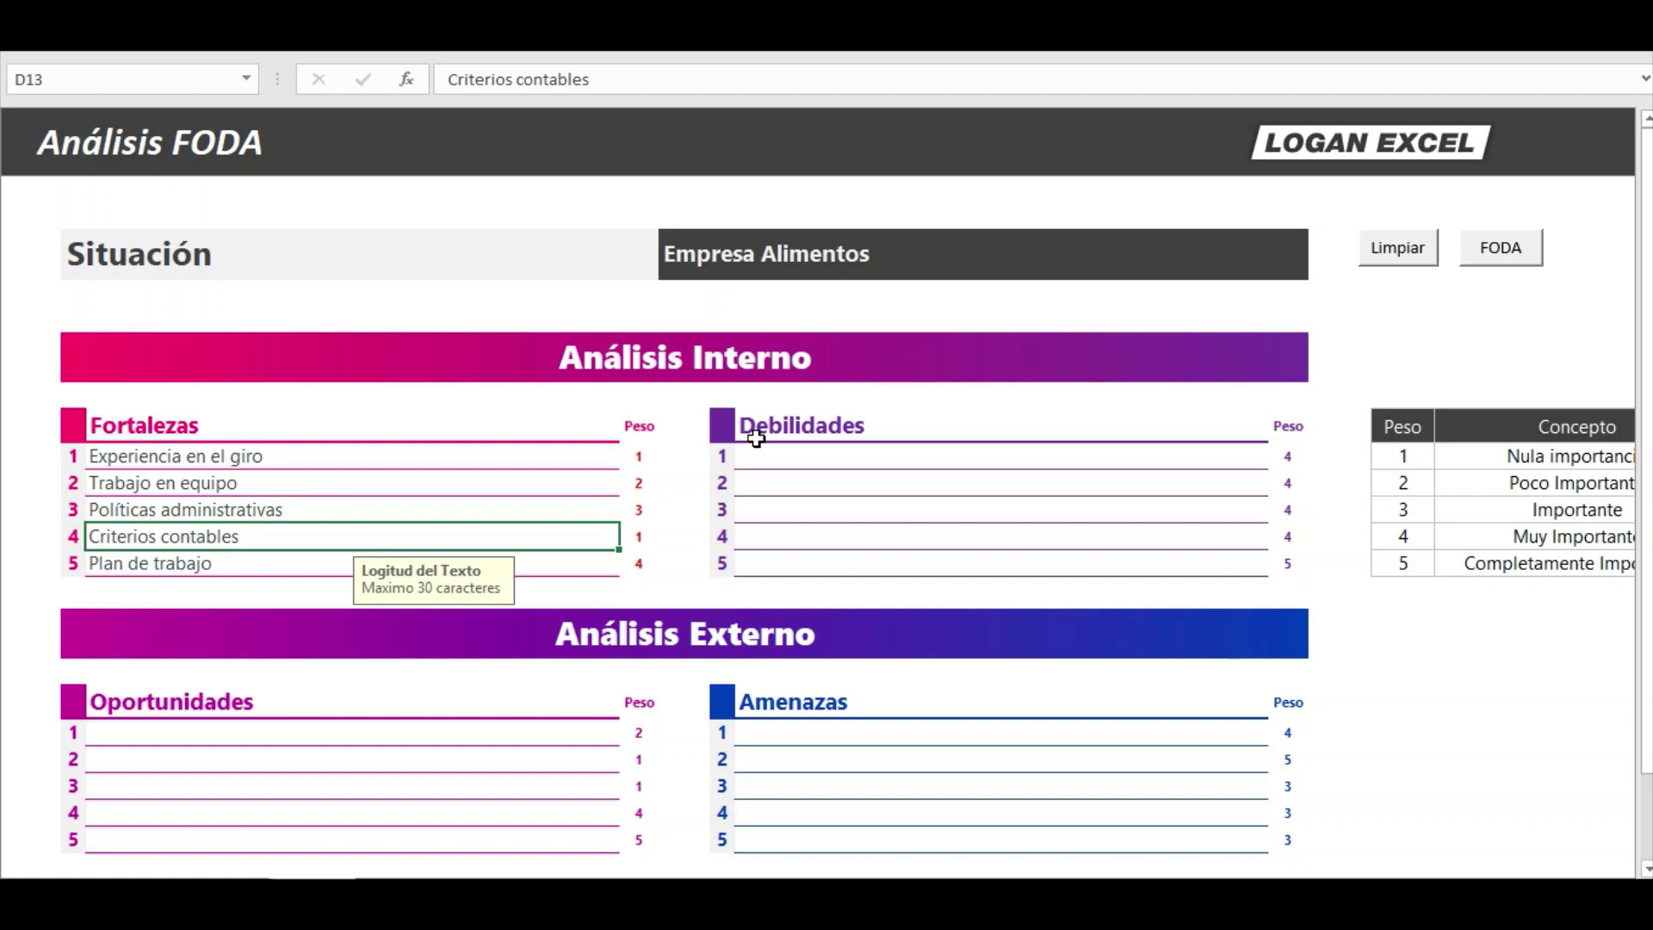
{"action": "key", "text": "Down"}
{"action": "key", "text": "Up"}
{"action": "key", "text": "Down"}
{"action": "key", "text": "Down"}
{"action": "key", "text": "Up"}
{"action": "key", "text": "Up"}
{"action": "key", "text": "Down"}
{"action": "key", "text": "Down"}
{"action": "key", "text": "Up"}
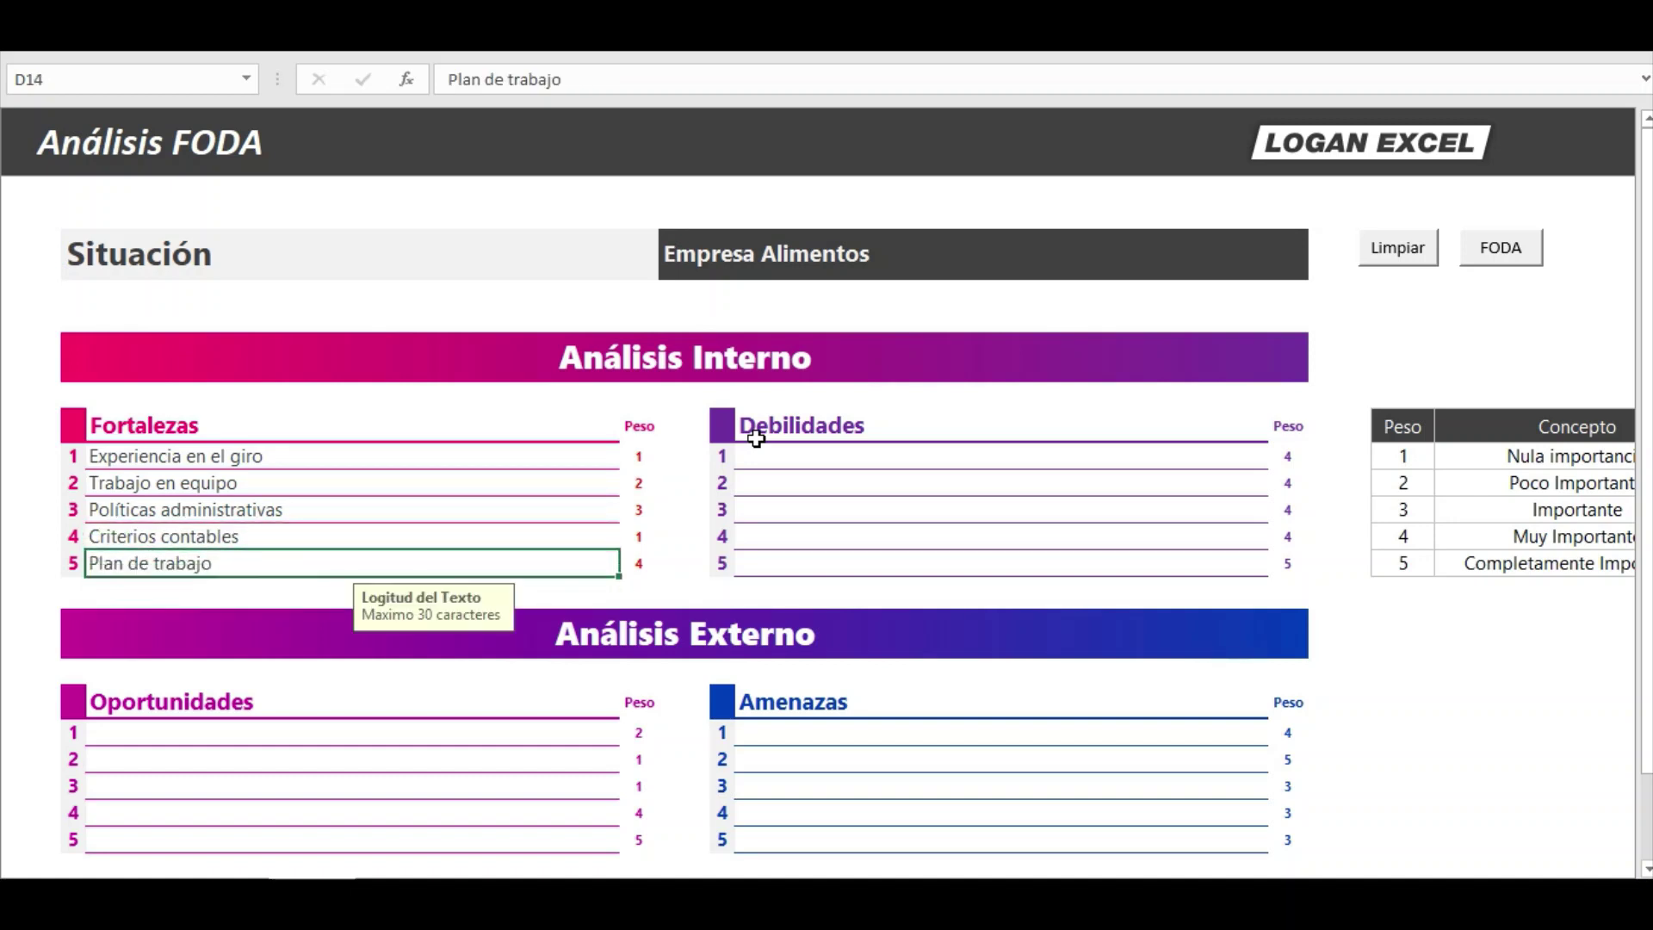
{"action": "key", "text": "Up"}
{"action": "key", "text": "Up"}
{"action": "key", "text": "Up"}
{"action": "key", "text": "Down"}
{"action": "key", "text": "Down"}
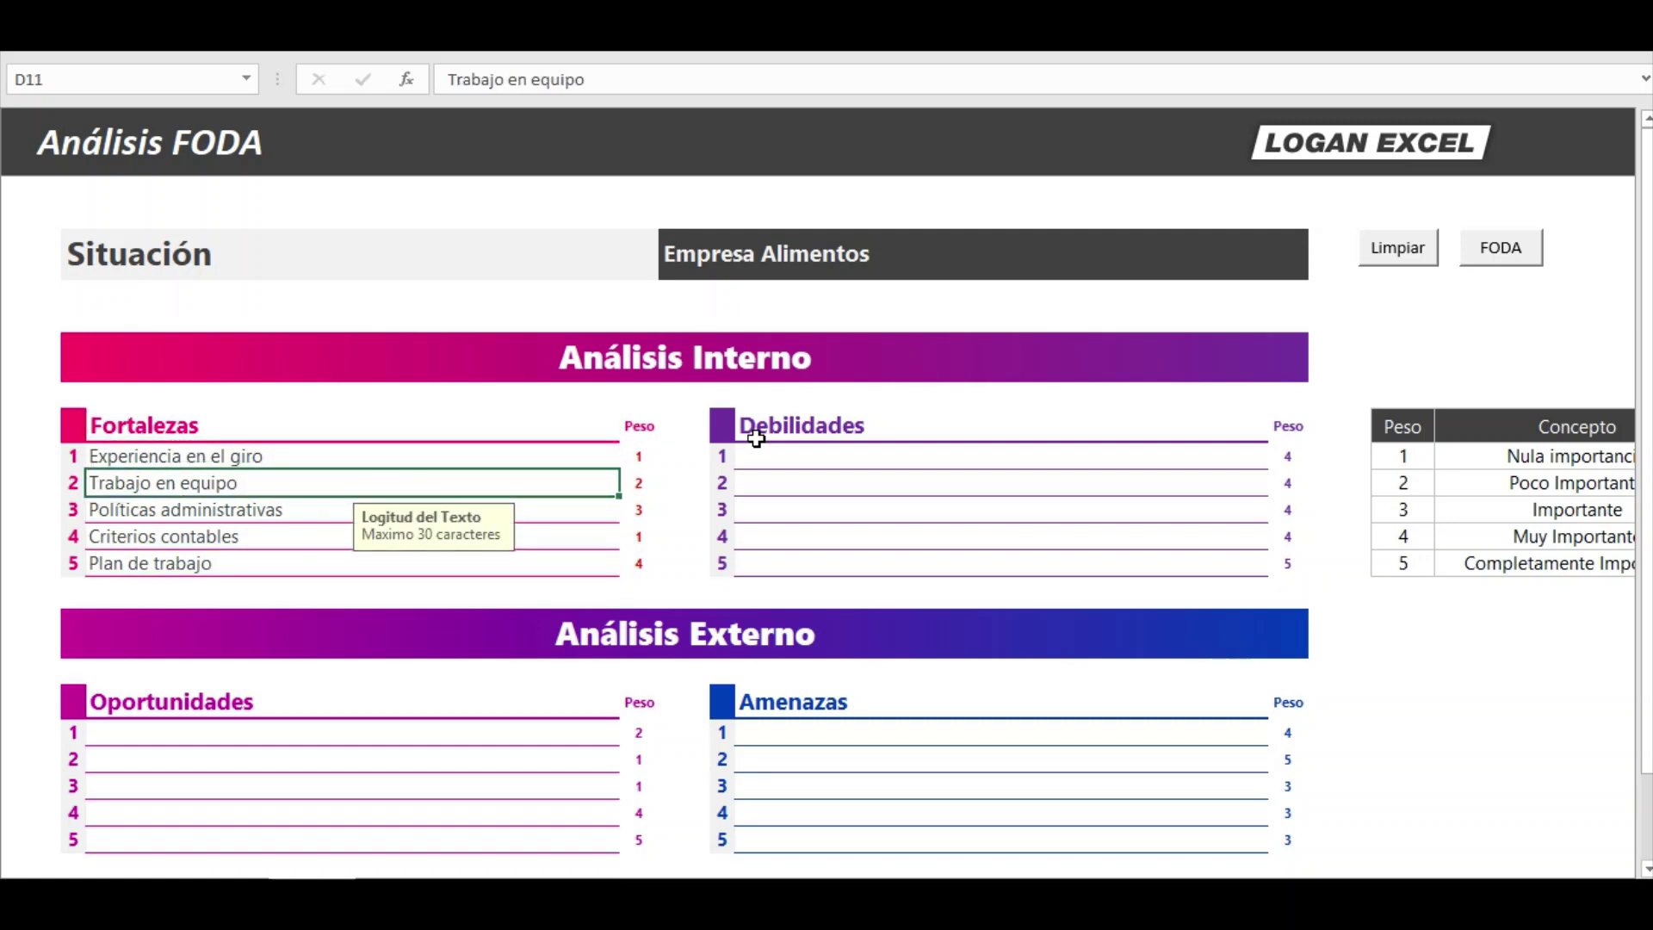
{"action": "key", "text": "Up"}
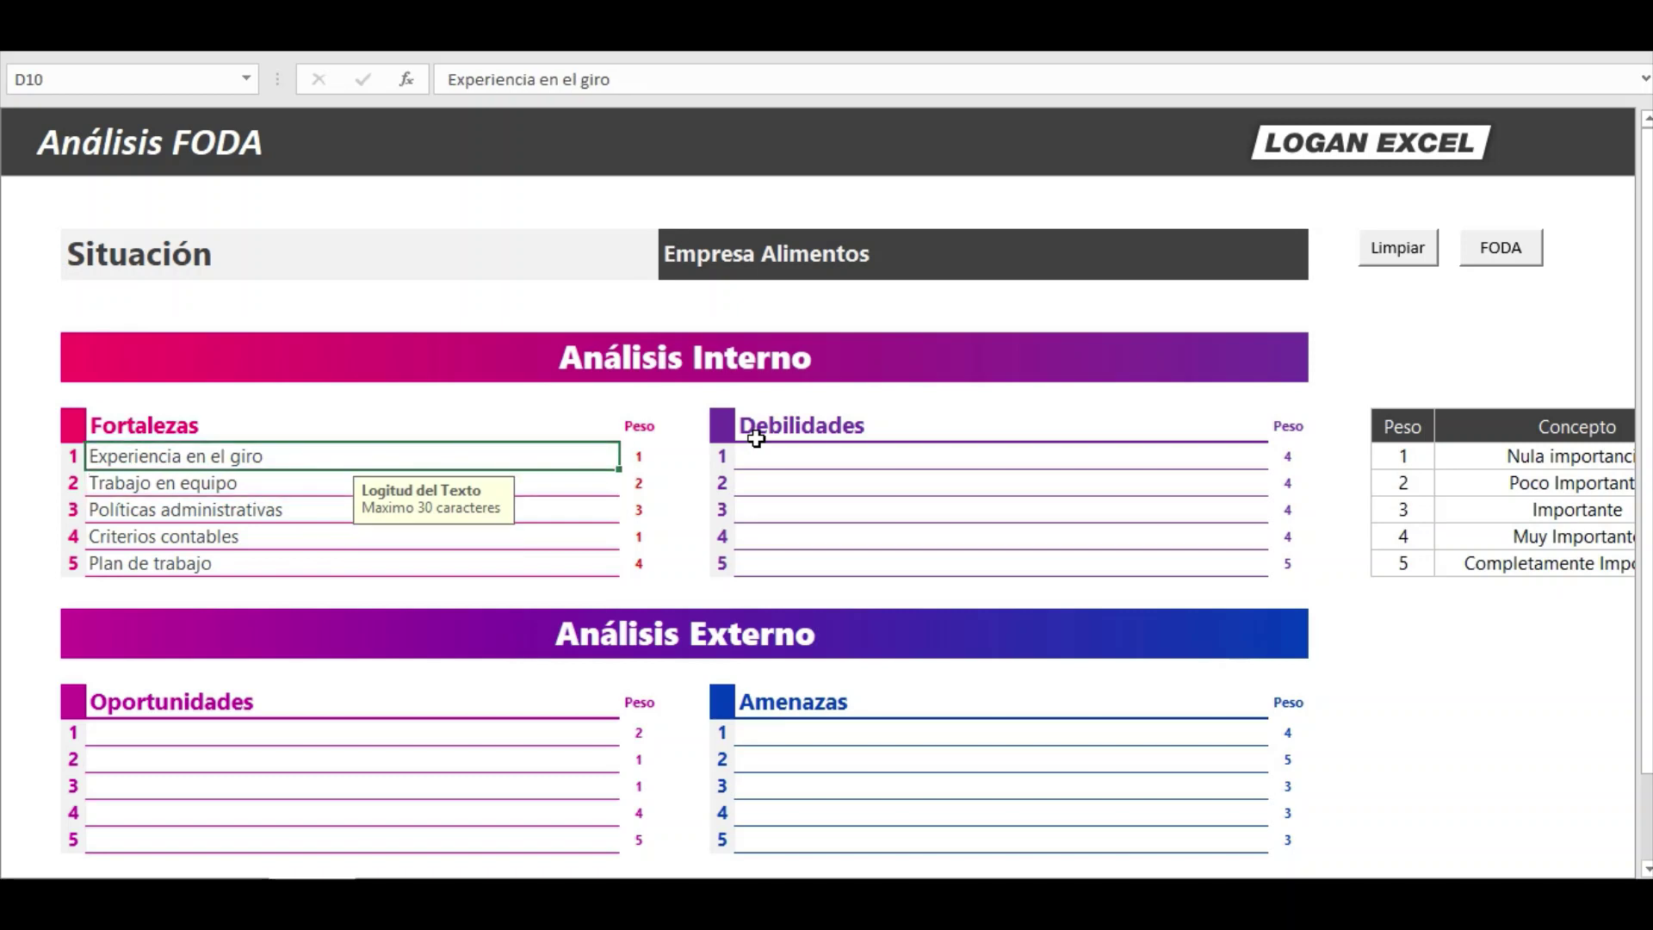
{"action": "key", "text": "shift+Down"}
{"action": "key", "text": "shift+Down"}
{"action": "key", "text": "shift+Down"}
{"action": "key", "text": "Right"}
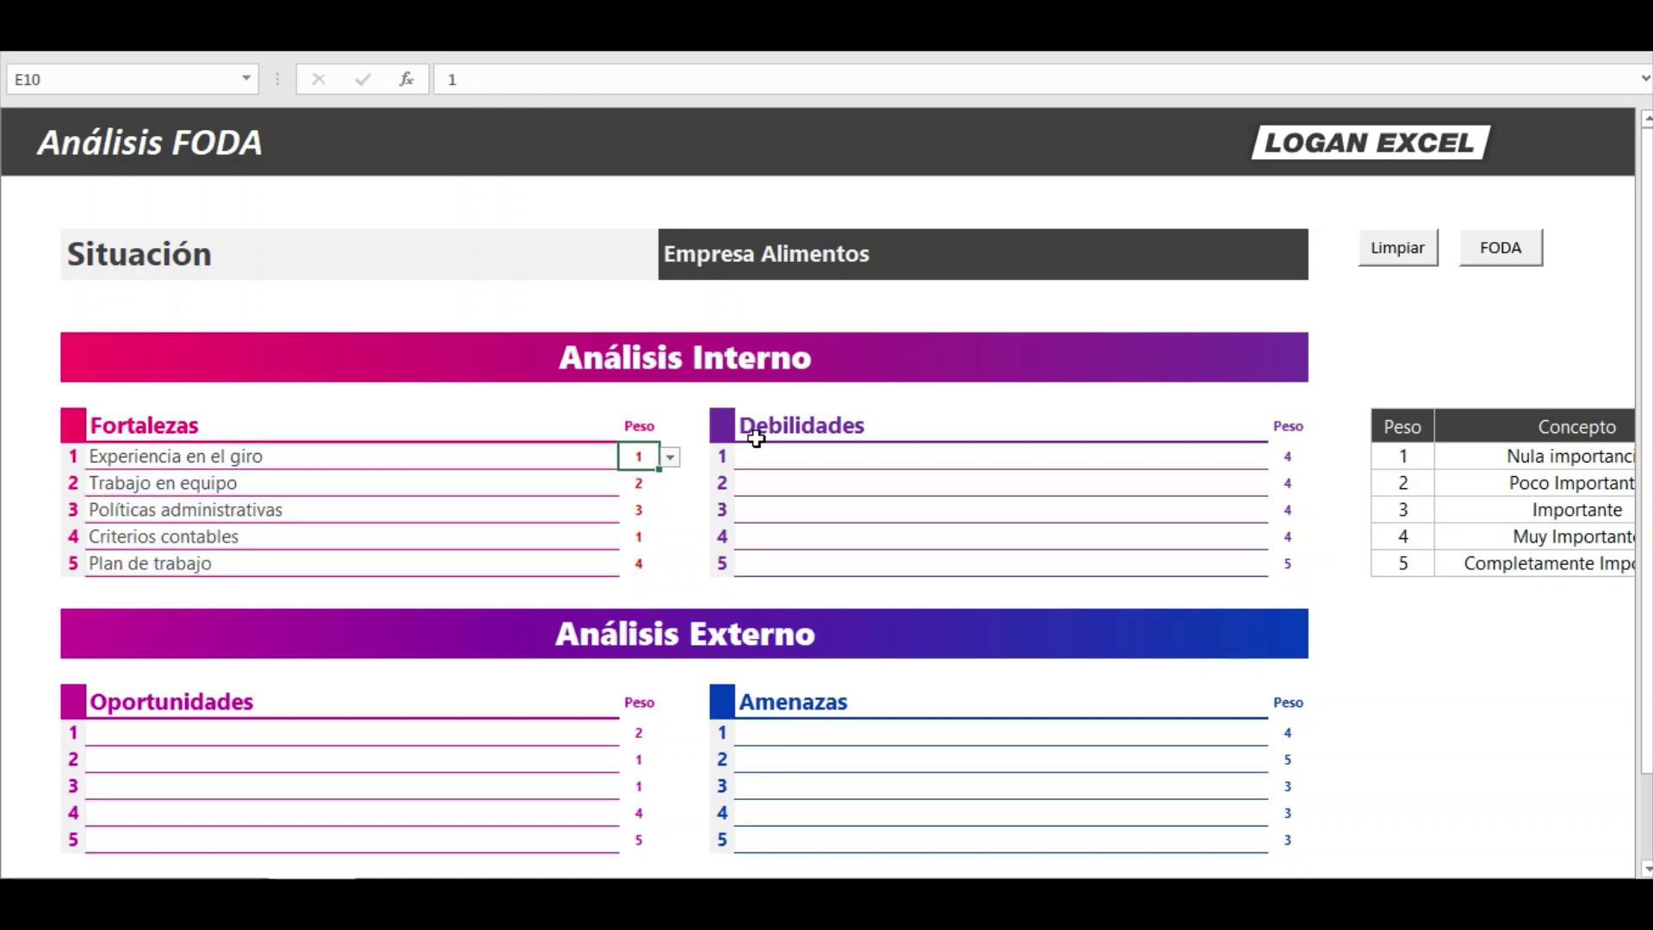
{"action": "key", "text": "Down"}
{"action": "key", "text": "Down"}
{"action": "key", "text": "Down"}
{"action": "key", "text": "Up"}
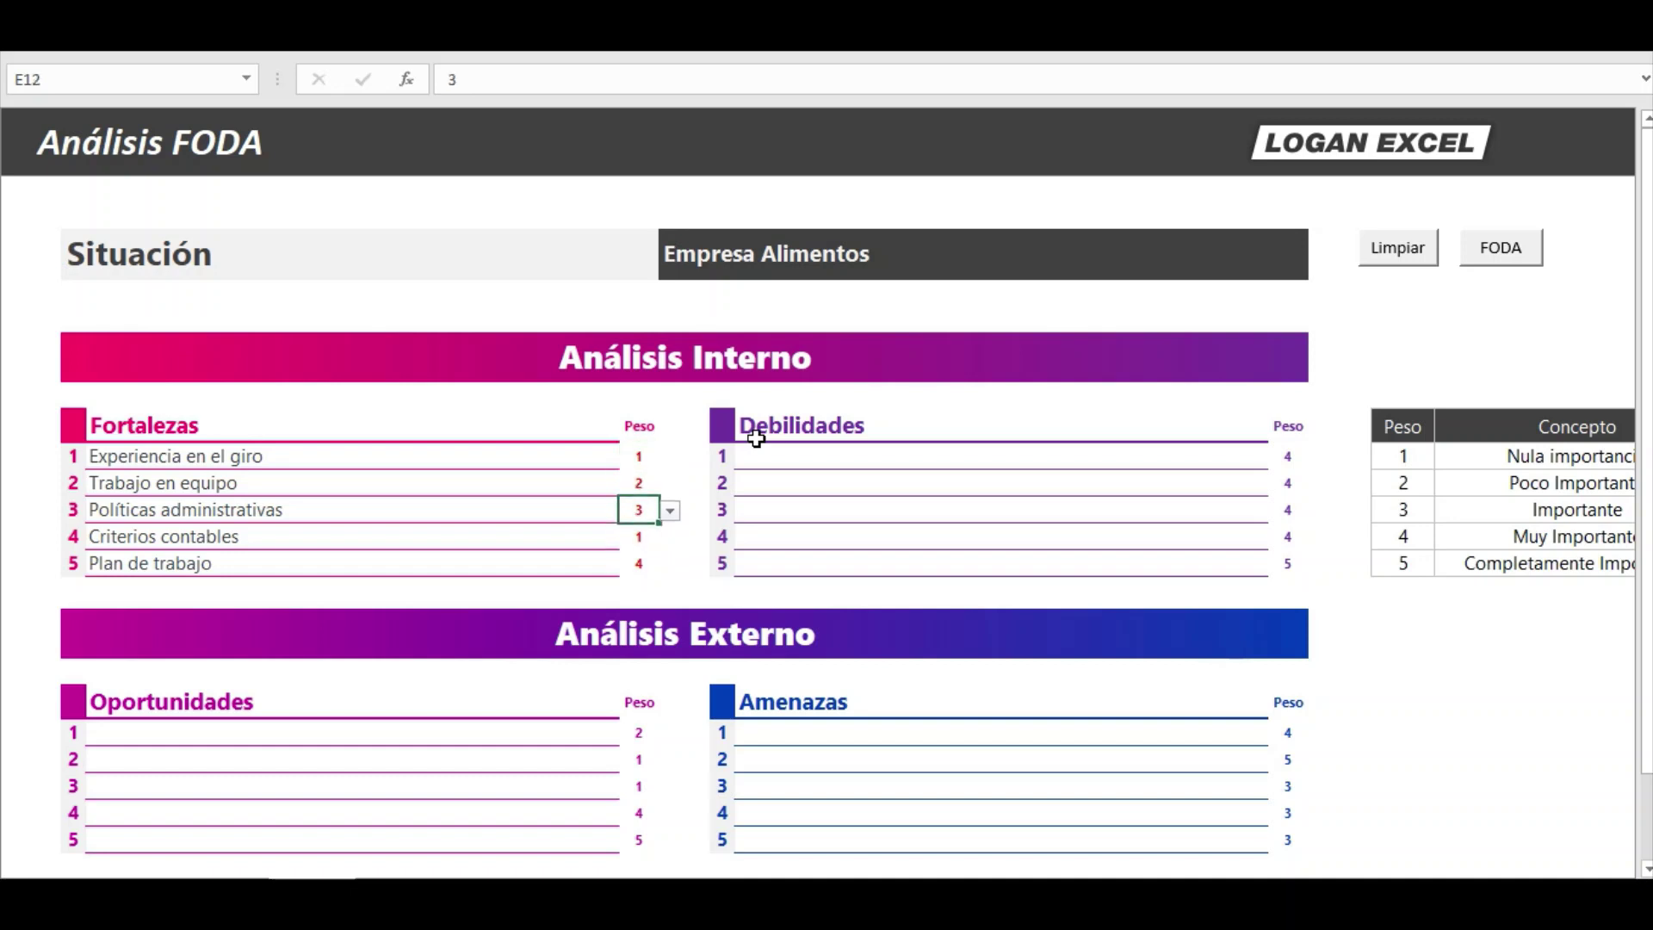
{"action": "key", "text": "Up"}
{"action": "key", "text": "Up"}
{"action": "key", "text": "Up"}
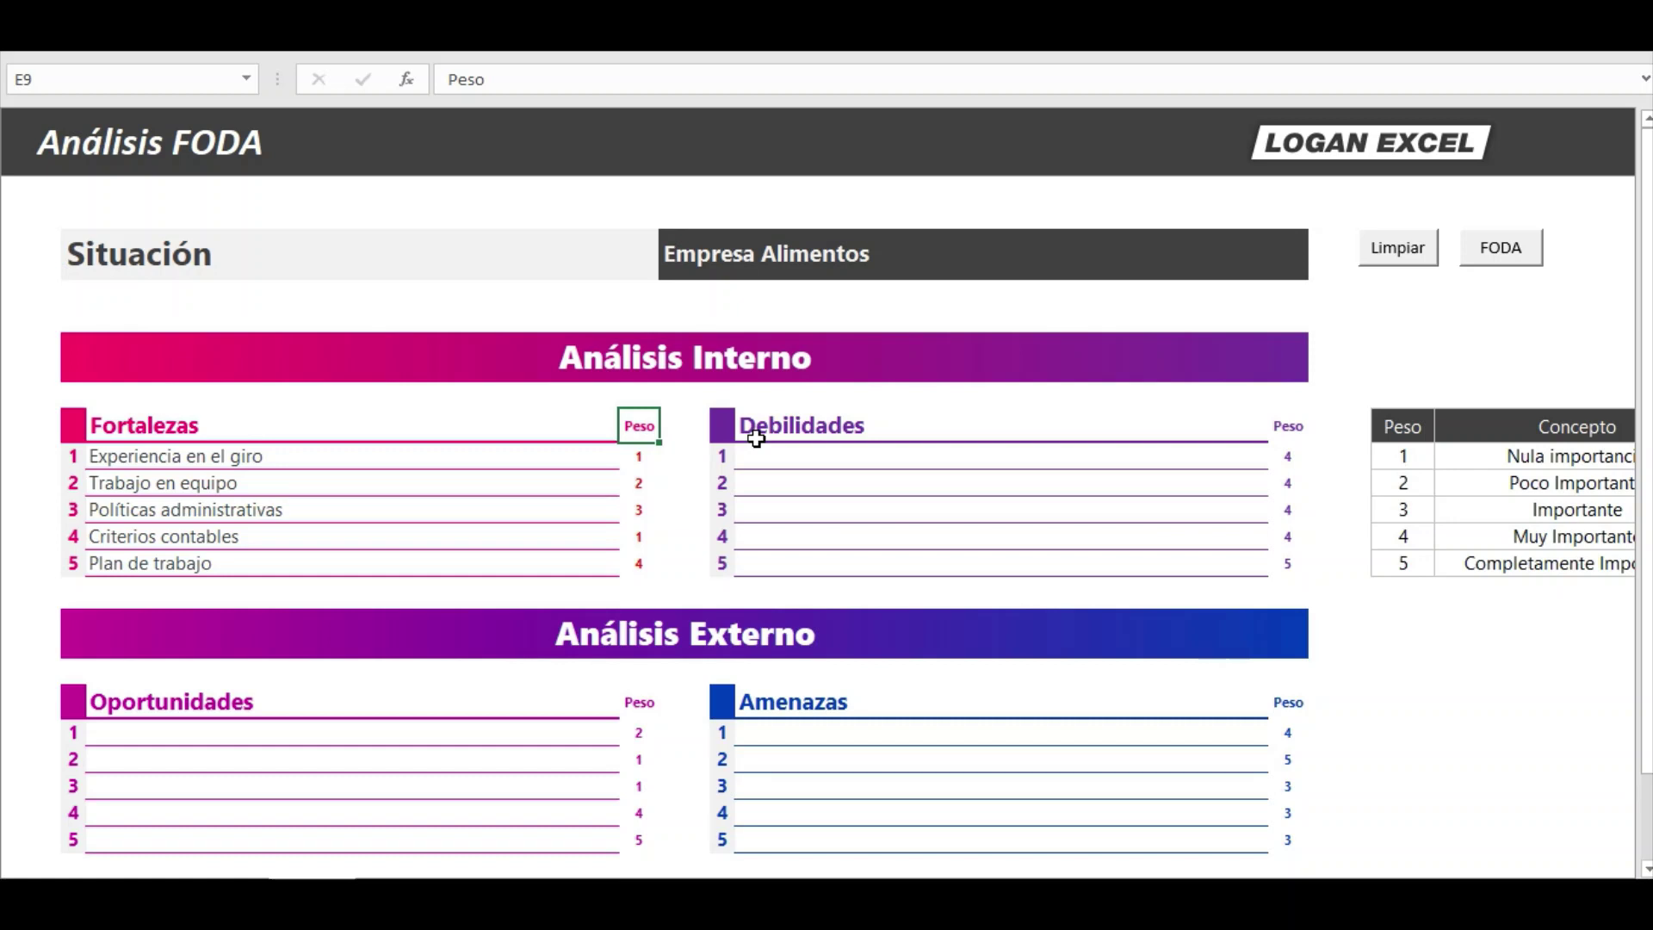
{"action": "key", "text": "Down"}
{"action": "key", "text": "Down"}
{"action": "key", "text": "Up"}
{"action": "key", "text": "Up"}
{"action": "key", "text": "Down"}
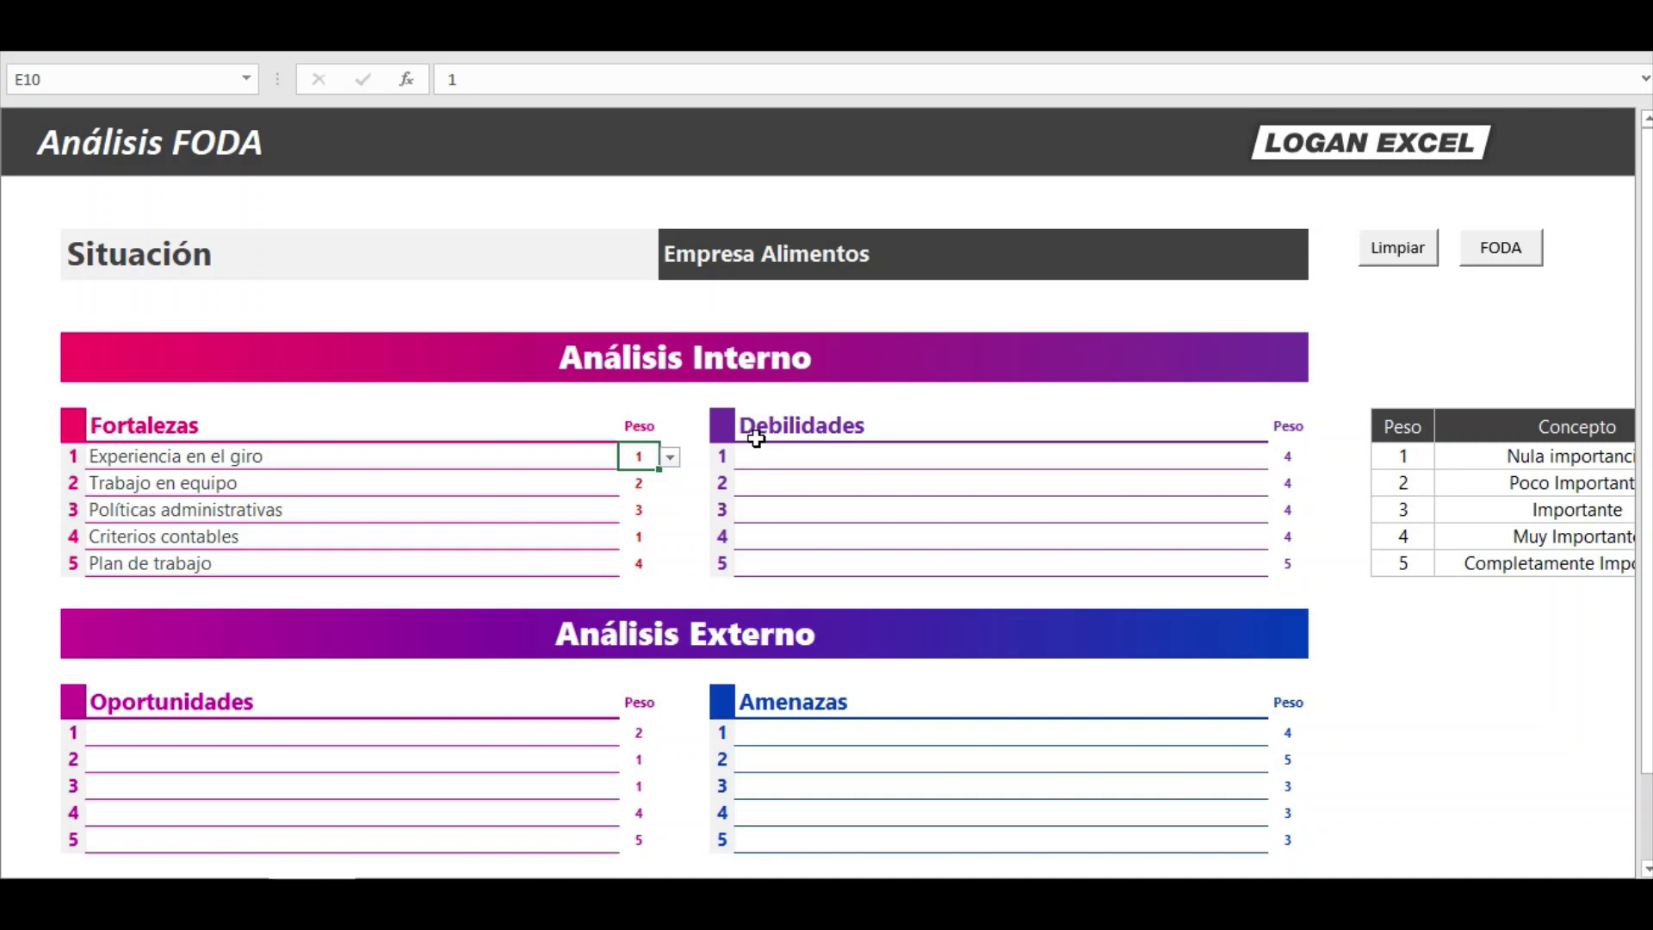
Move into the weight legend and compare weight 1 with Nula importancia.
{"action": "key", "text": "Right"}
{"action": "key", "text": "Right"}
{"action": "key", "text": "Right"}
{"action": "left_click", "coordinate": [1369, 457]}
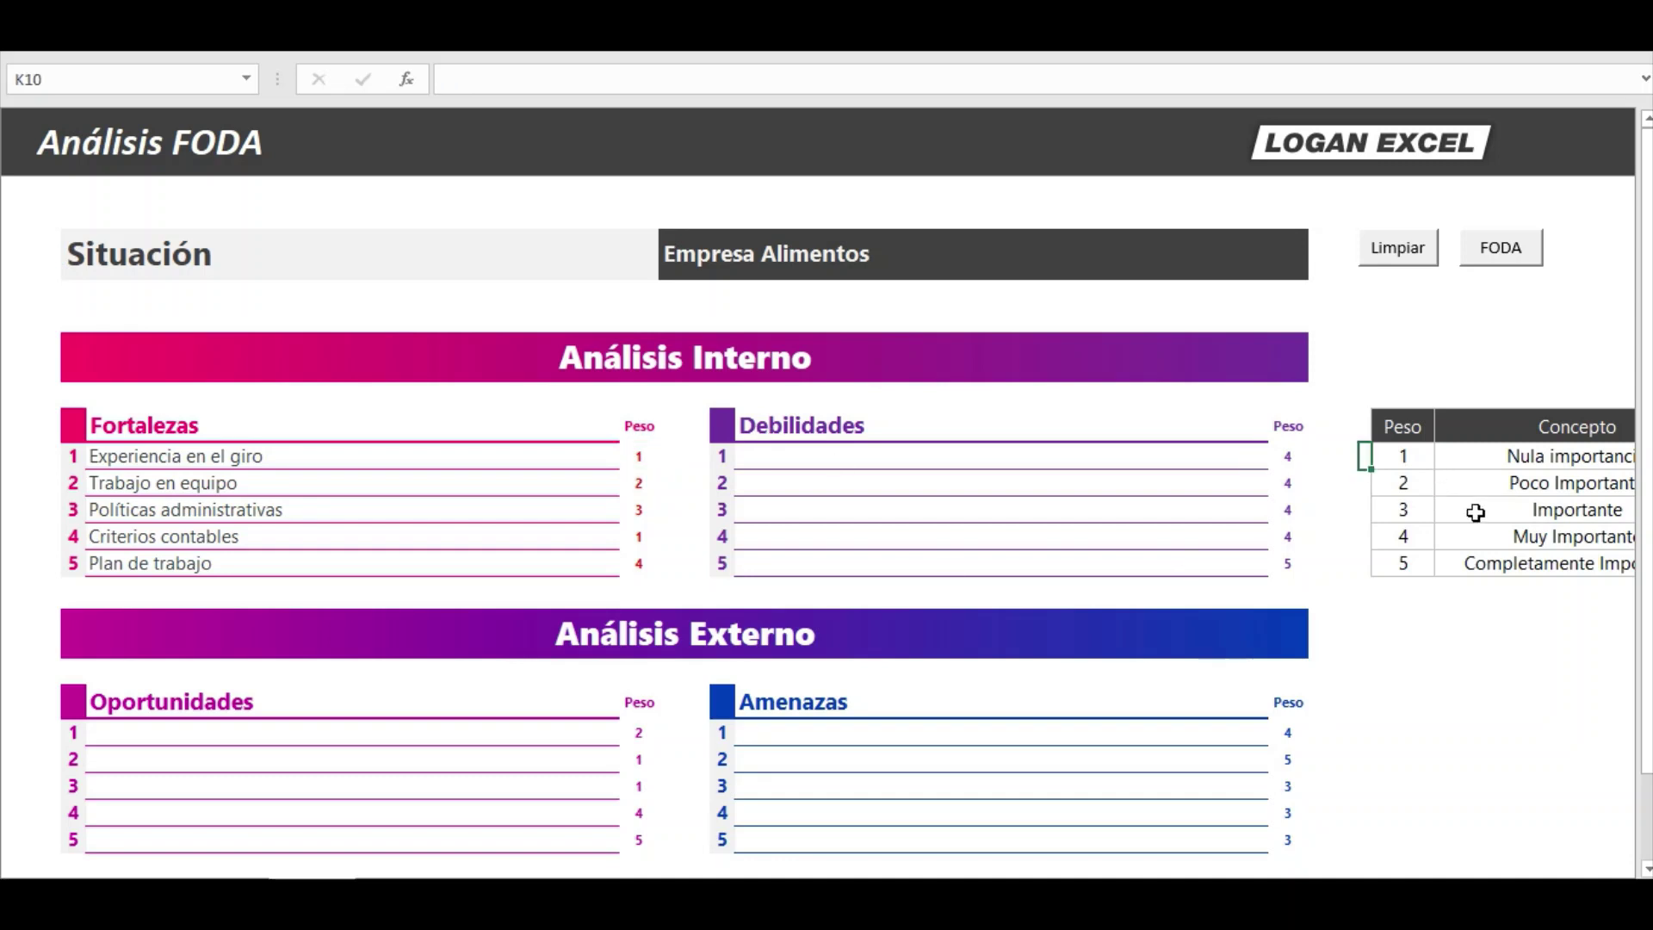
{"action": "key", "text": "Right"}
{"action": "key", "text": "Right"}
{"action": "key", "text": "Right"}
{"action": "key", "text": "Left"}
{"action": "key", "text": "Left"}
{"action": "key", "text": "Right"}
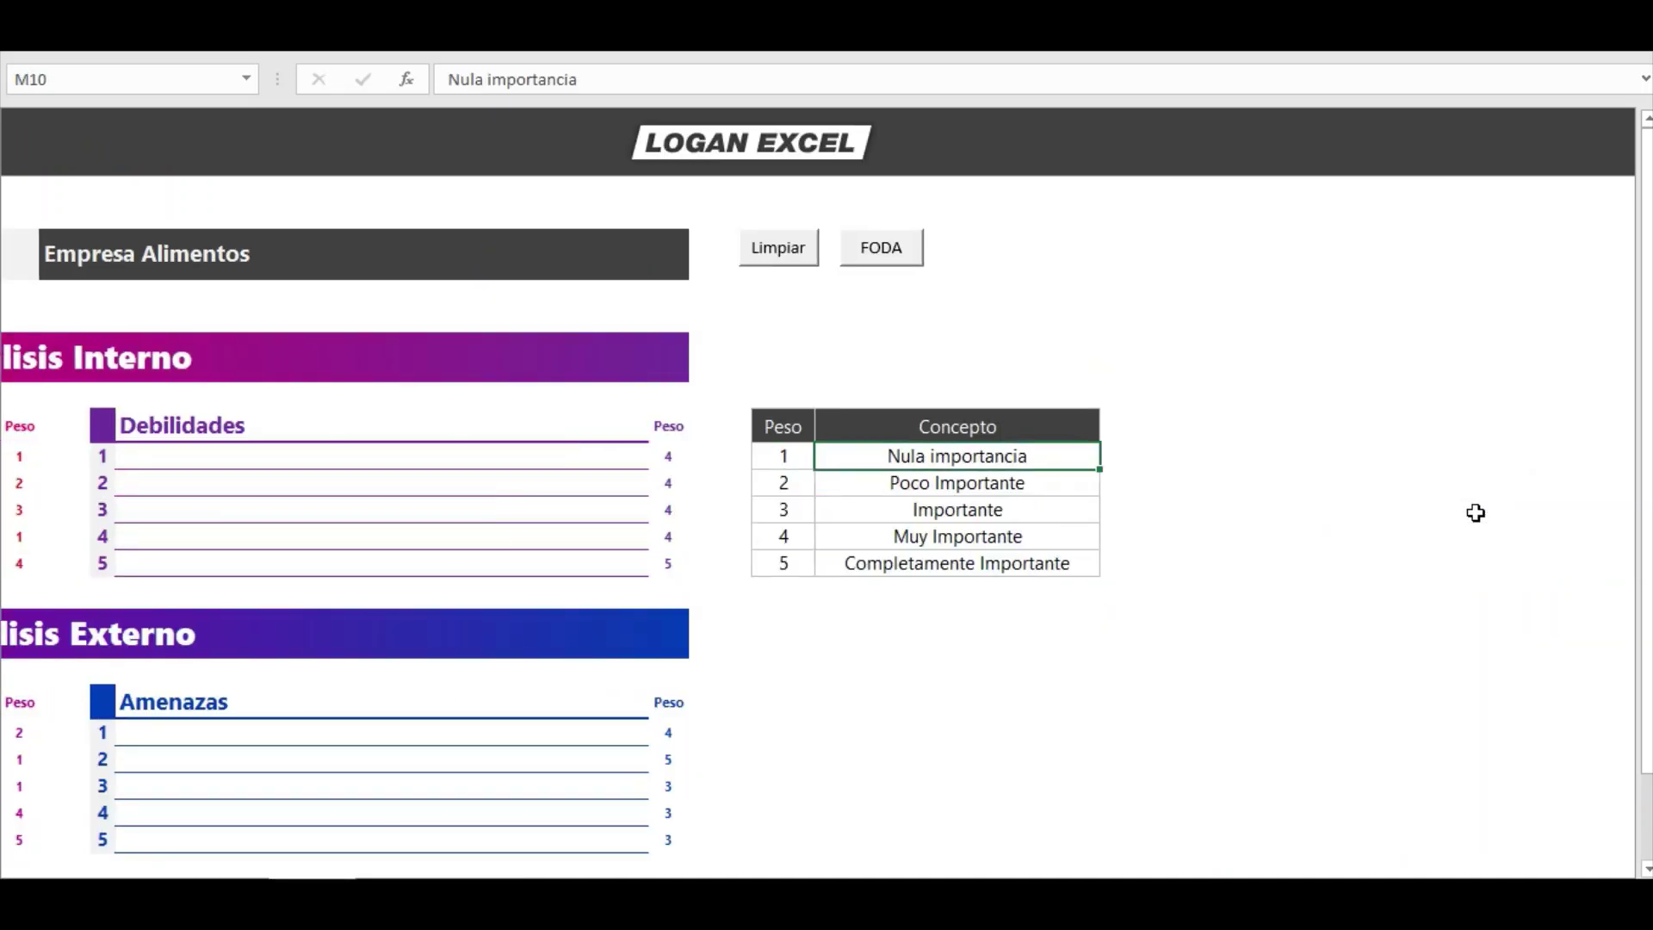
{"action": "key", "text": "Left"}
{"action": "key", "text": "Right"}
{"action": "key", "text": "Left"}
{"action": "key", "text": "Right"}
{"action": "key", "text": "Left"}
{"action": "key", "text": "Right"}
Step down through Poco Importante, Importante, Muy Importante and Completamente Importante.
{"action": "key", "text": "Down"}
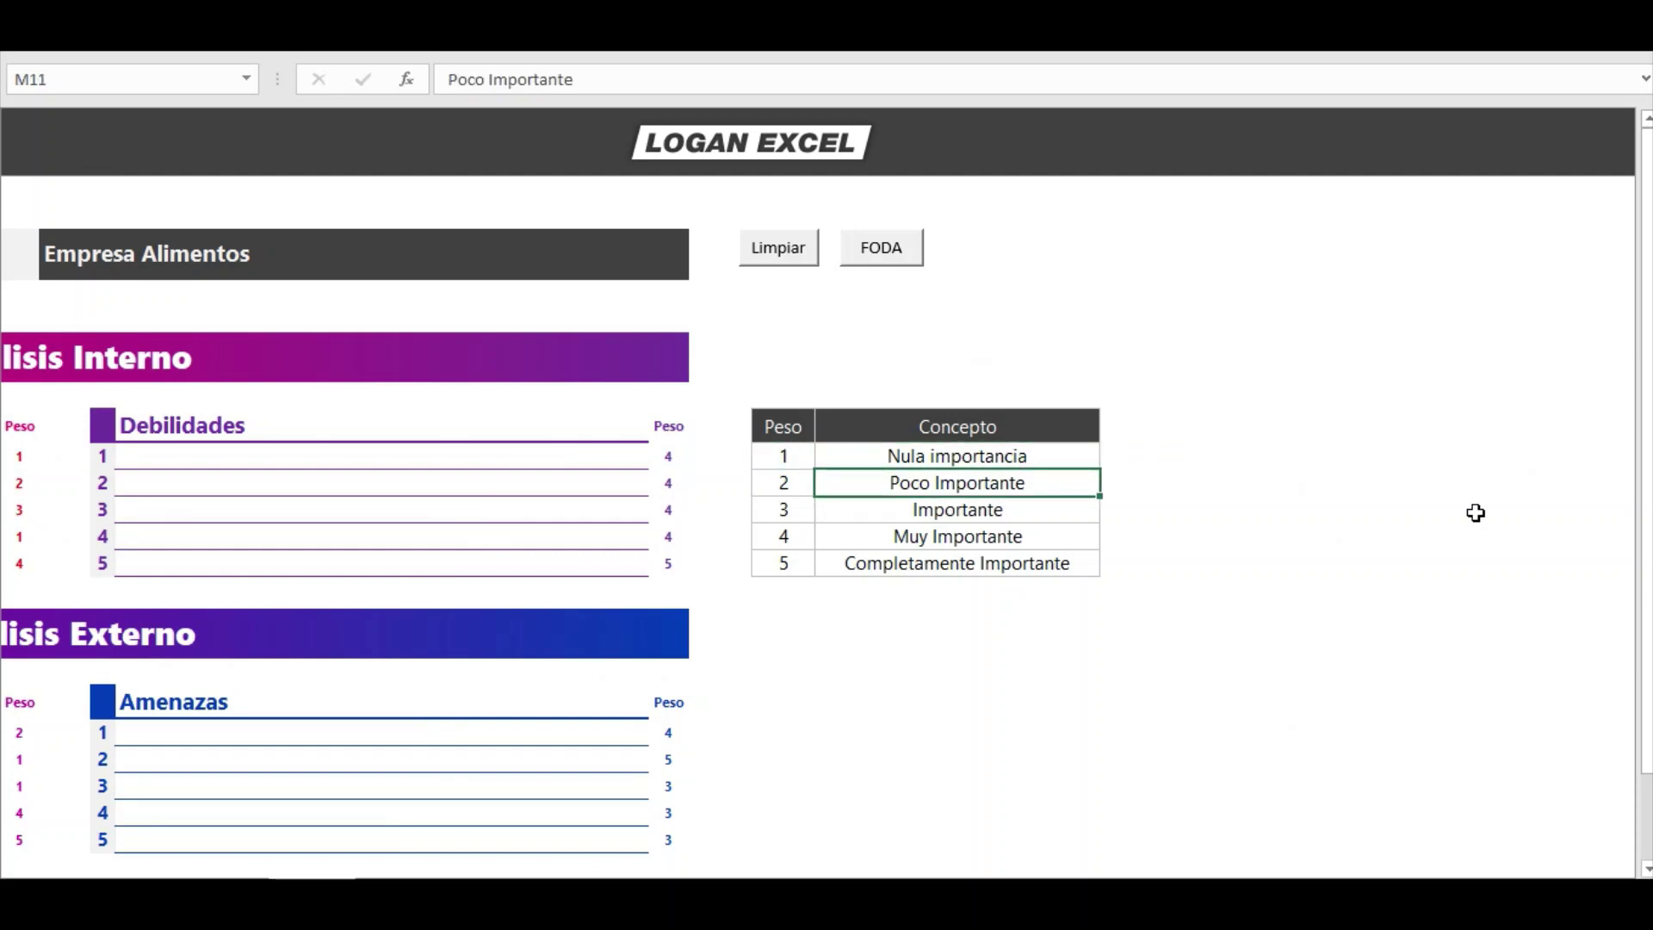
{"action": "key", "text": "Down"}
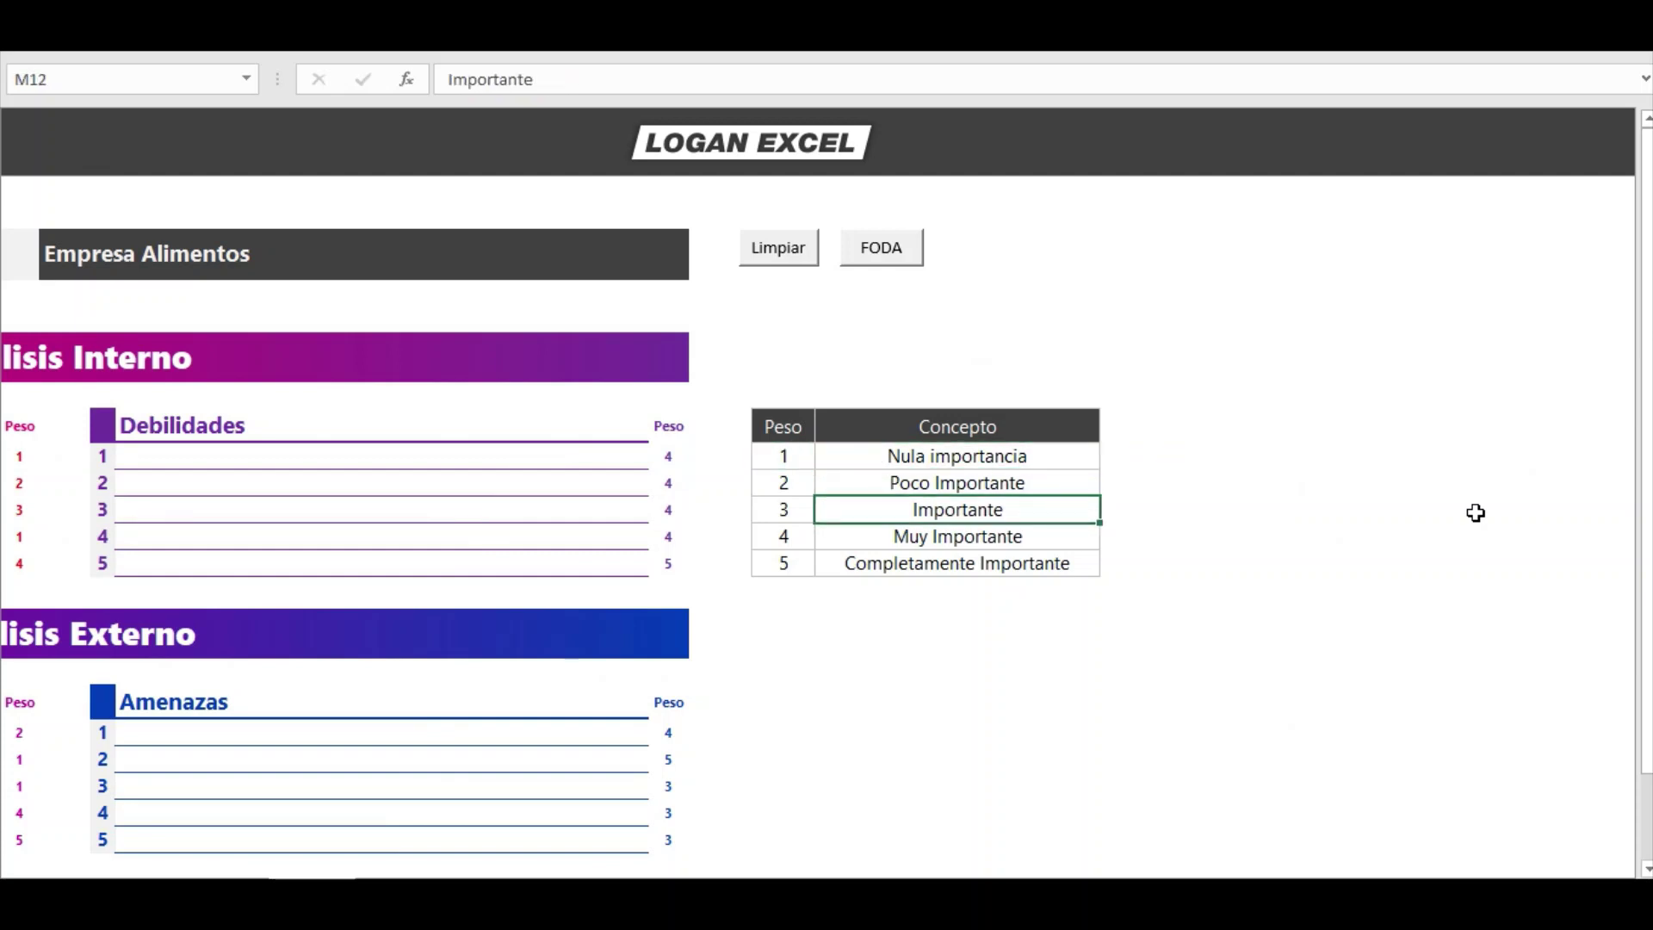
{"action": "key", "text": "Down"}
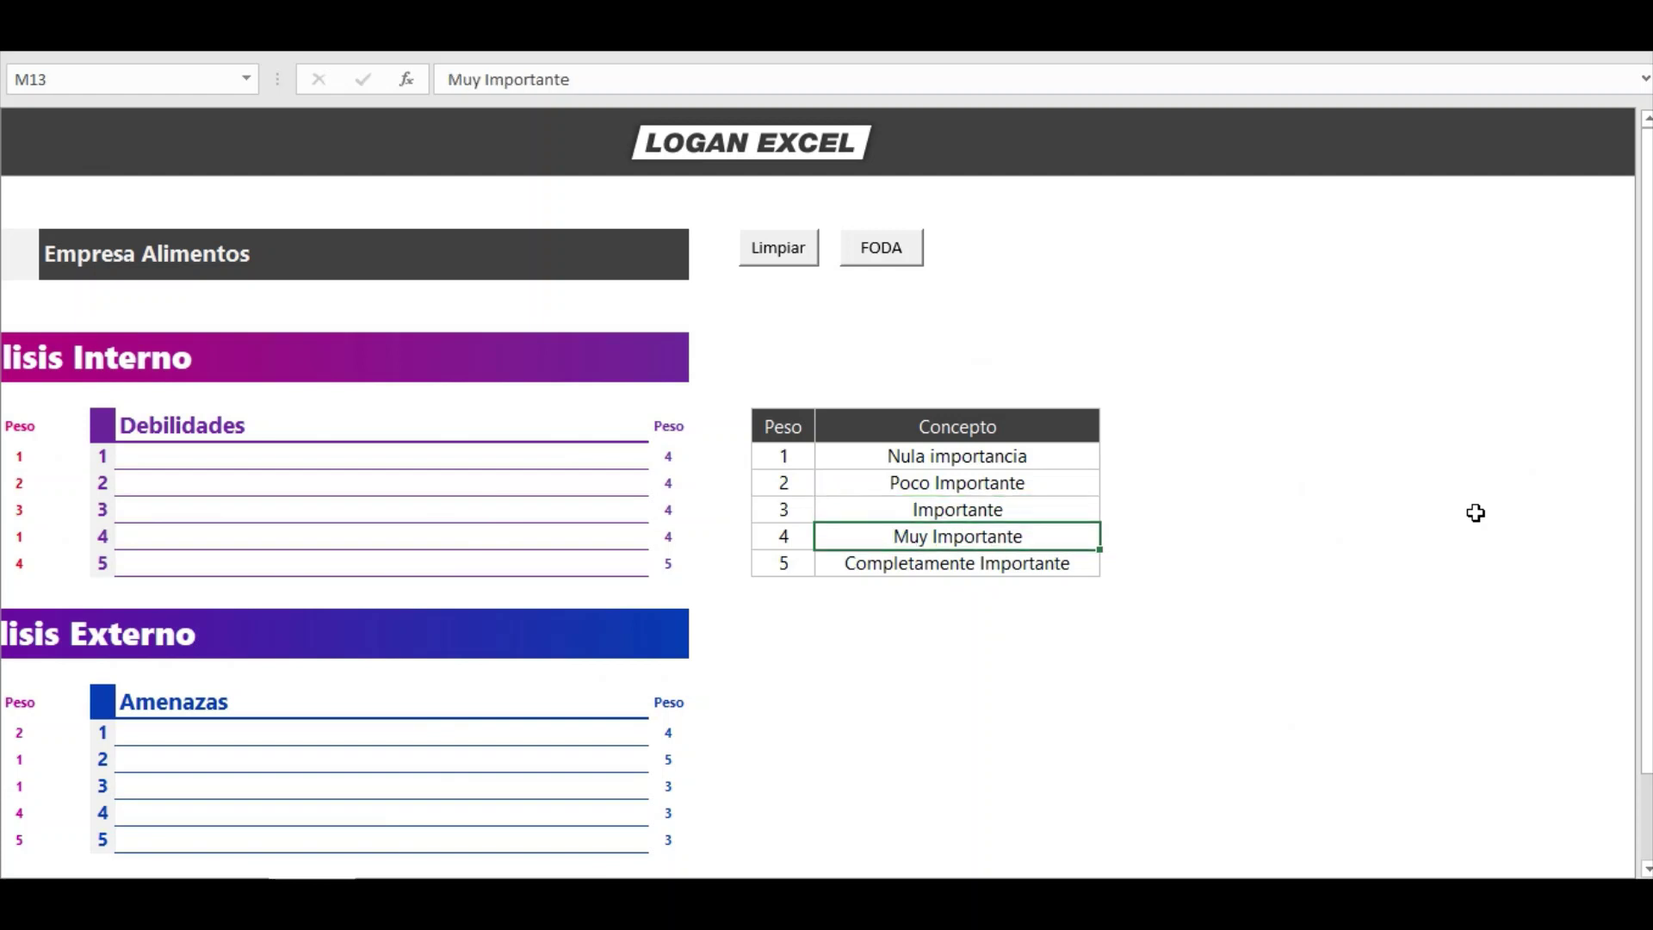
{"action": "key", "text": "Down"}
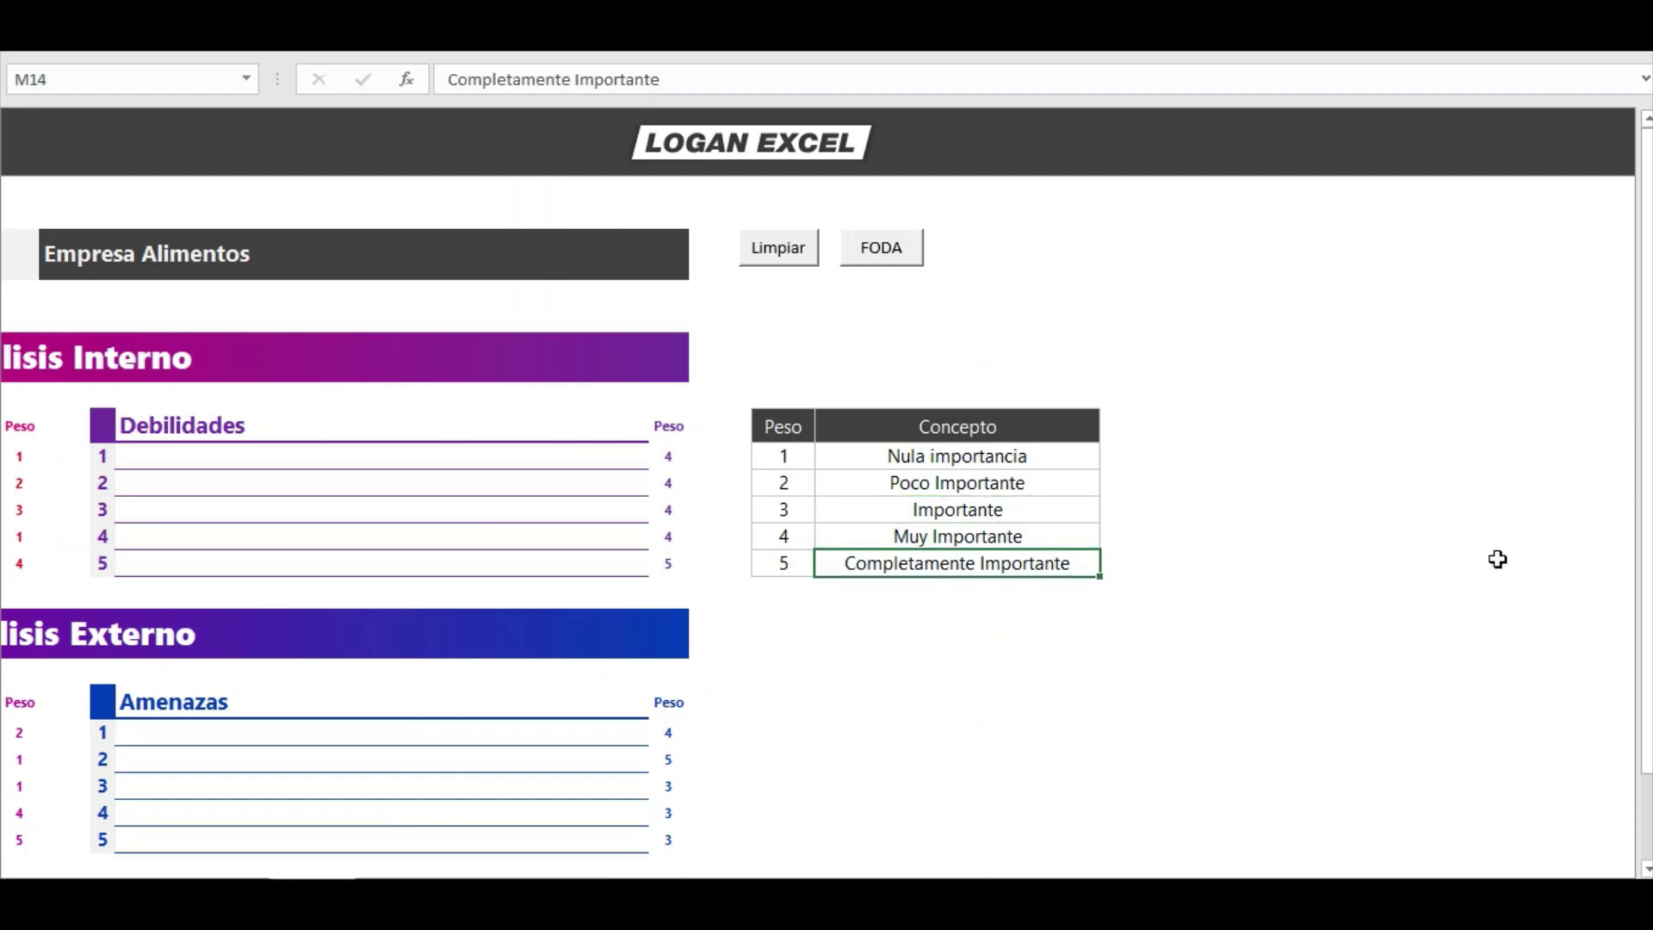
Set the Experiencia en el giro weight to 5.
{"action": "left_click", "coordinate": [738, 504]}
{"action": "key", "text": "Left"}
{"action": "key", "text": "Left"}
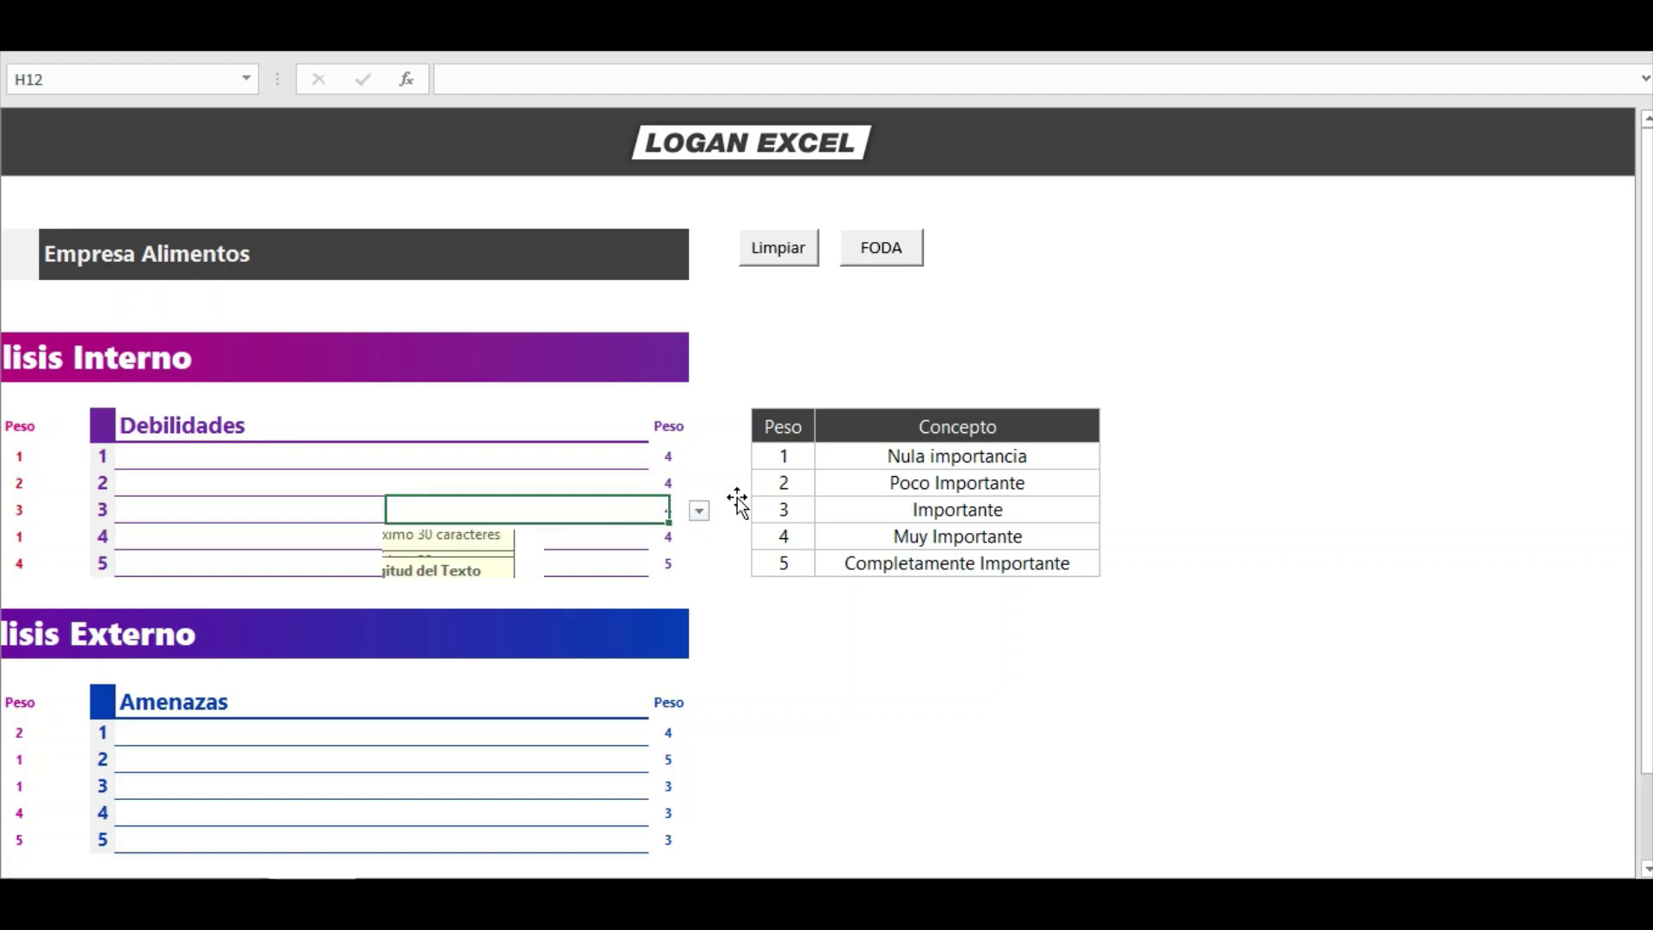
{"action": "key", "text": "Left"}
{"action": "key", "text": "Left"}
{"action": "key", "text": "Left"}
{"action": "key", "text": "Left"}
{"action": "key", "text": "Left"}
{"action": "key", "text": "Right"}
{"action": "key", "text": "Right"}
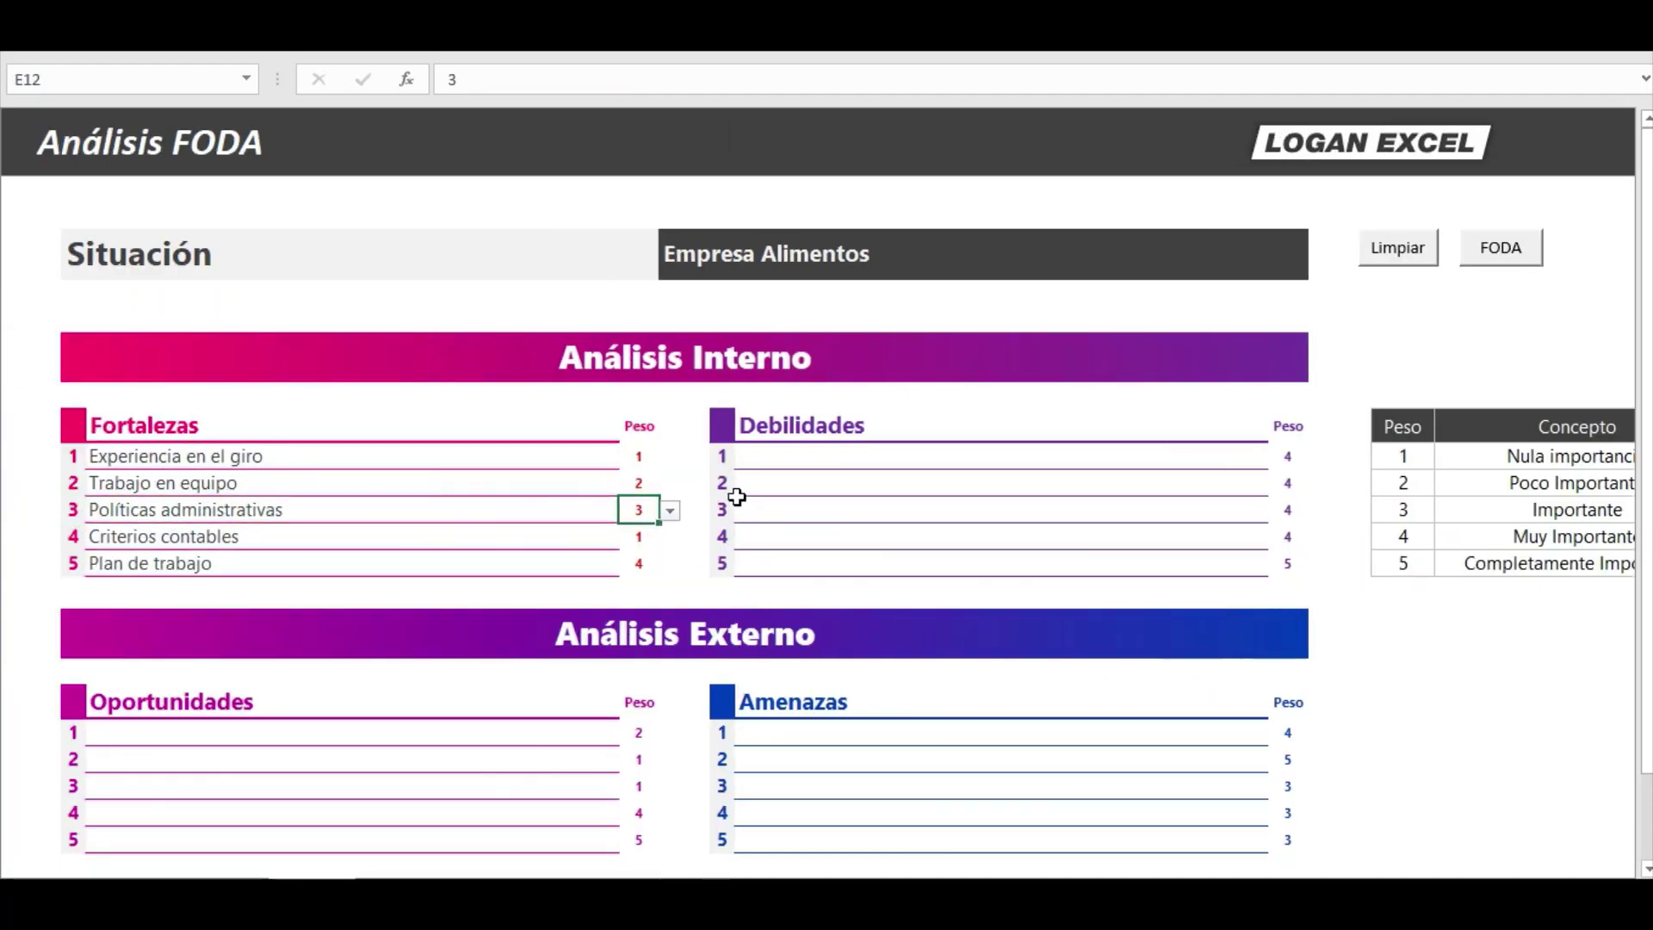
{"action": "key", "text": "Left"}
{"action": "key", "text": "Right"}
{"action": "left_click", "coordinate": [627, 463]}
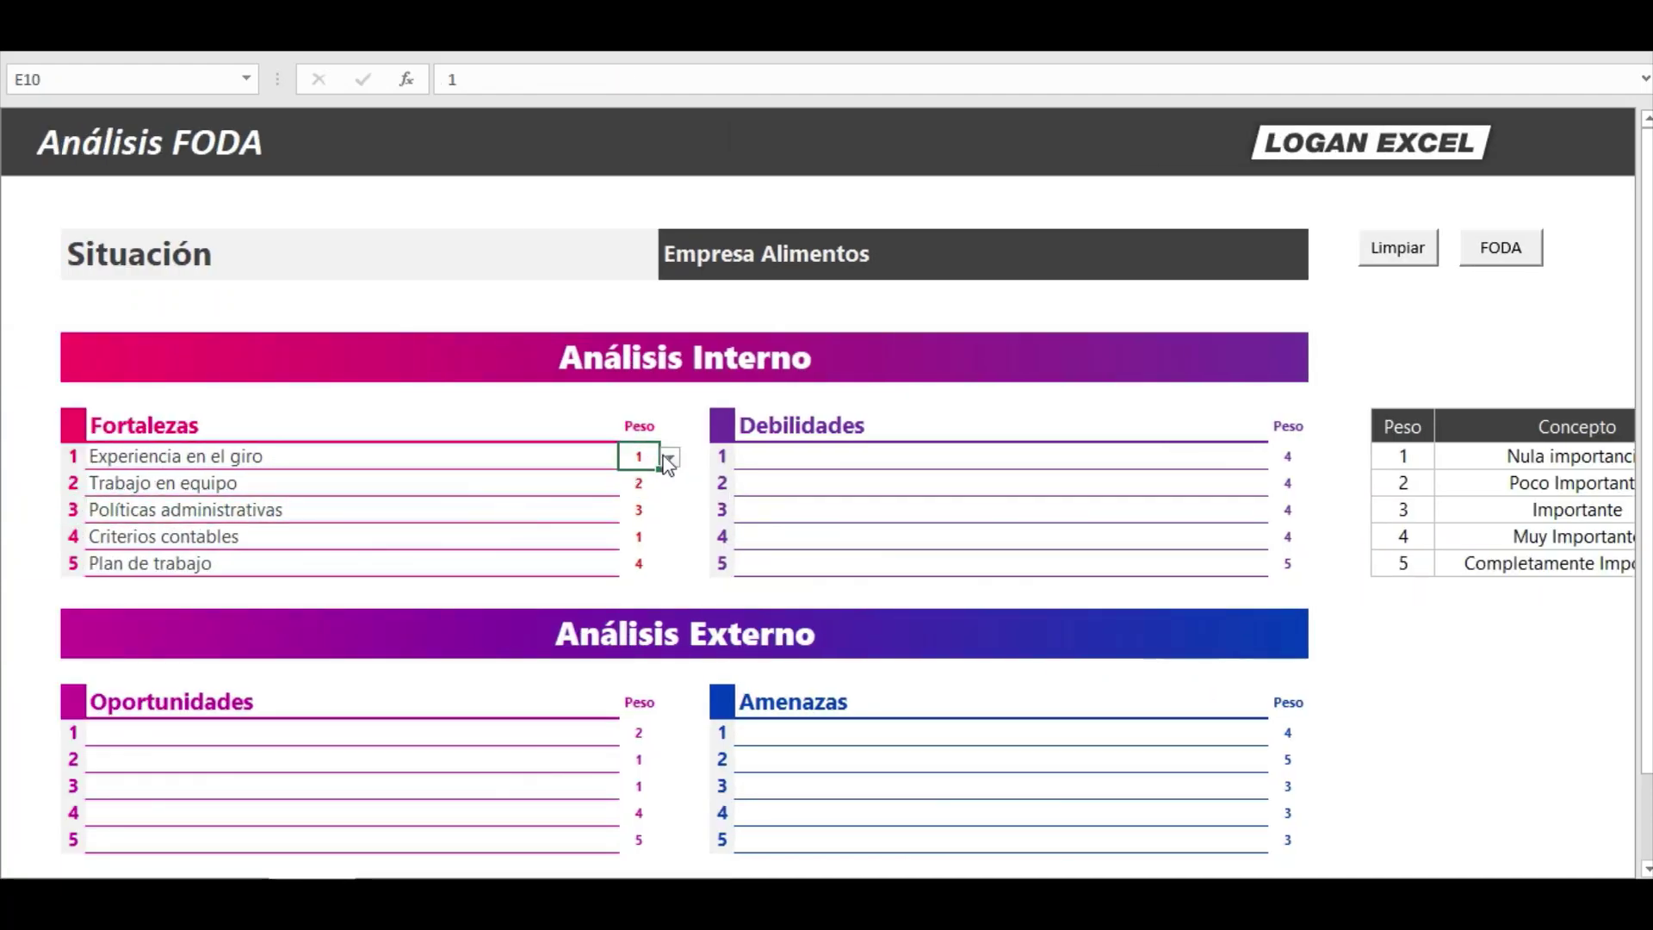
{"action": "left_click", "coordinate": [670, 457]}
{"action": "left_click", "coordinate": [646, 547]}
Set the Criterios contables weight to 5.
{"action": "left_click", "coordinate": [647, 548]}
{"action": "left_click", "coordinate": [671, 538]}
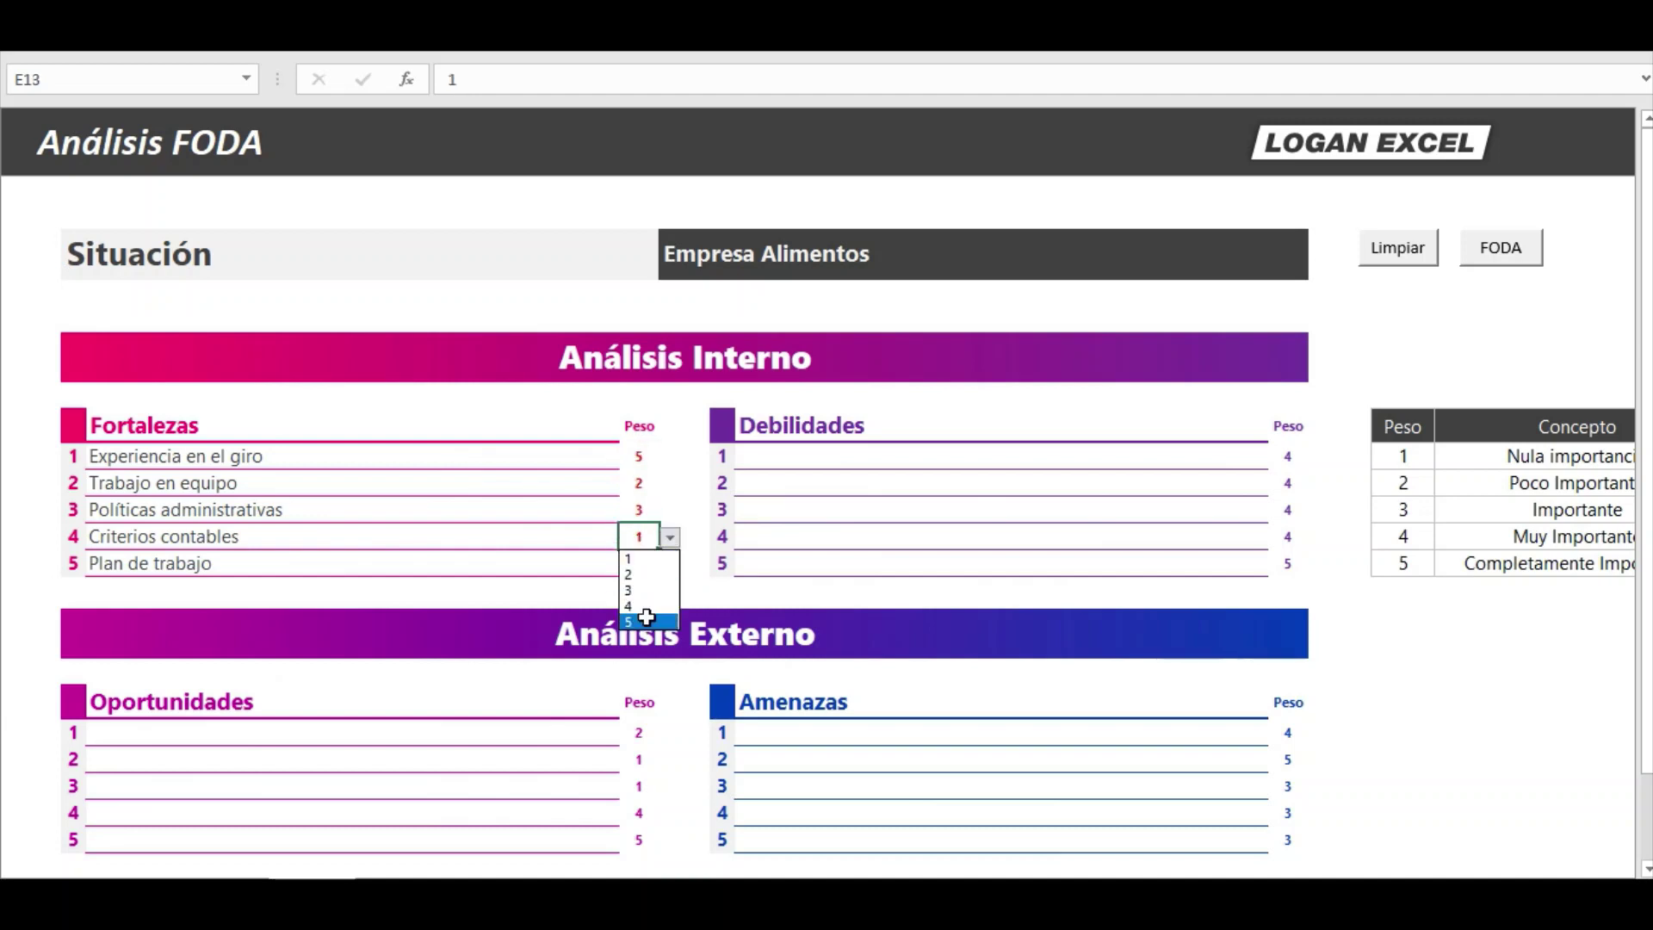
{"action": "left_click", "coordinate": [637, 622]}
{"action": "left_click", "coordinate": [575, 479]}
{"action": "left_click", "coordinate": [648, 478]}
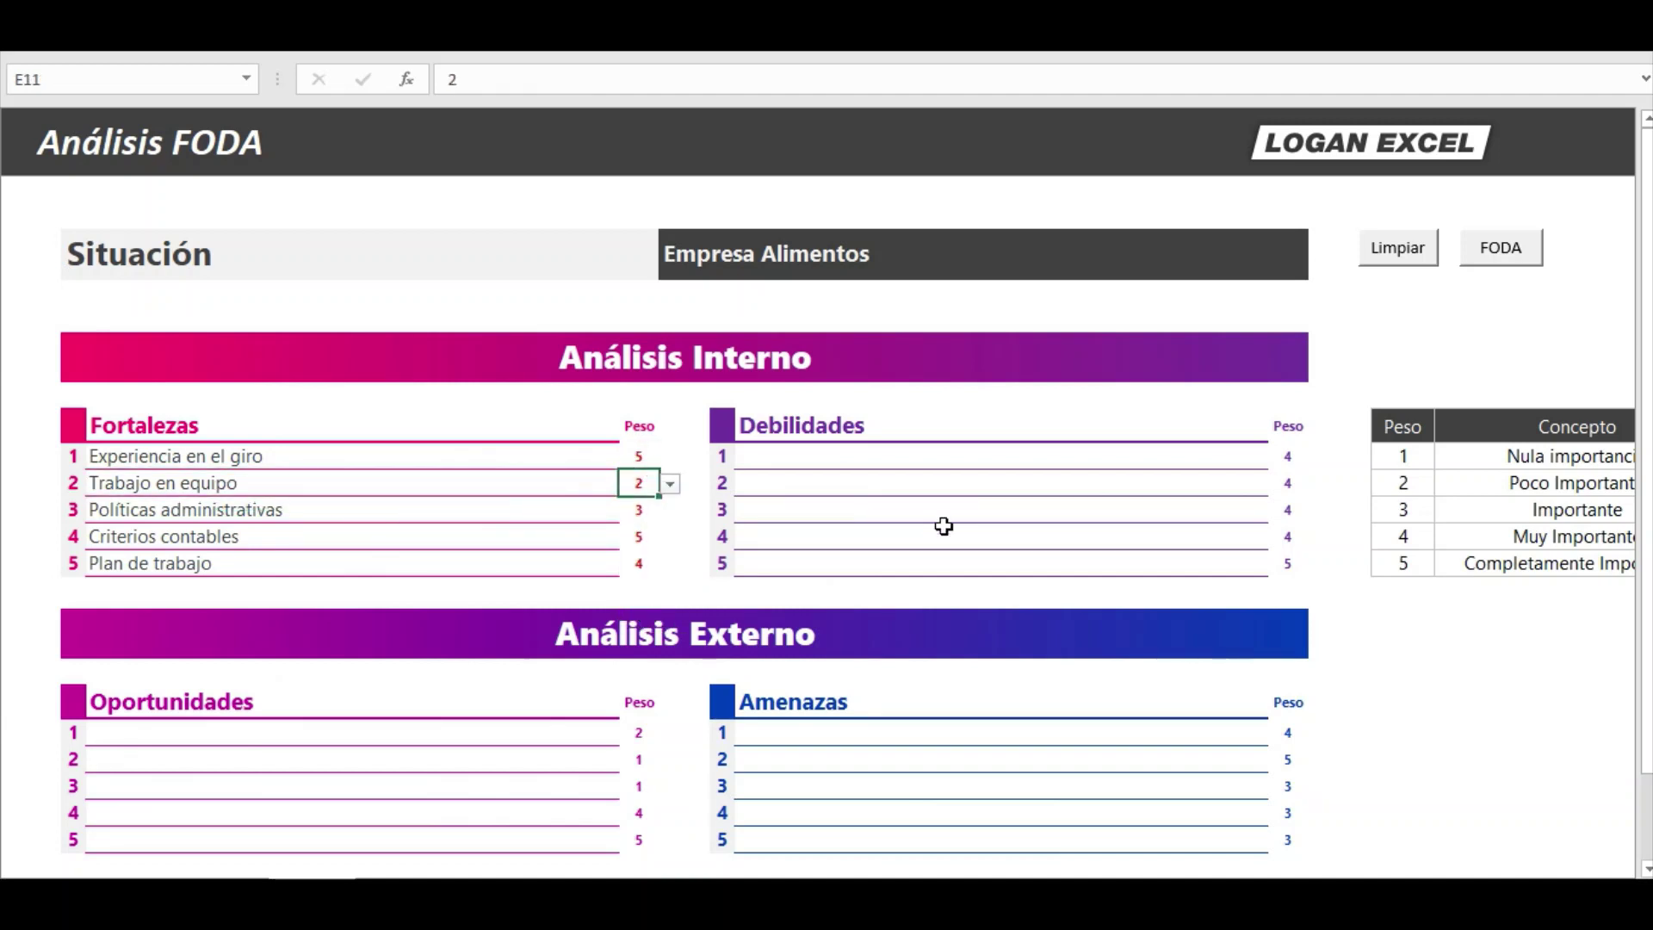
Check the empty Debilidades rows and move to the prepared weakness texts.
{"action": "key", "text": "Right"}
{"action": "key", "text": "Right"}
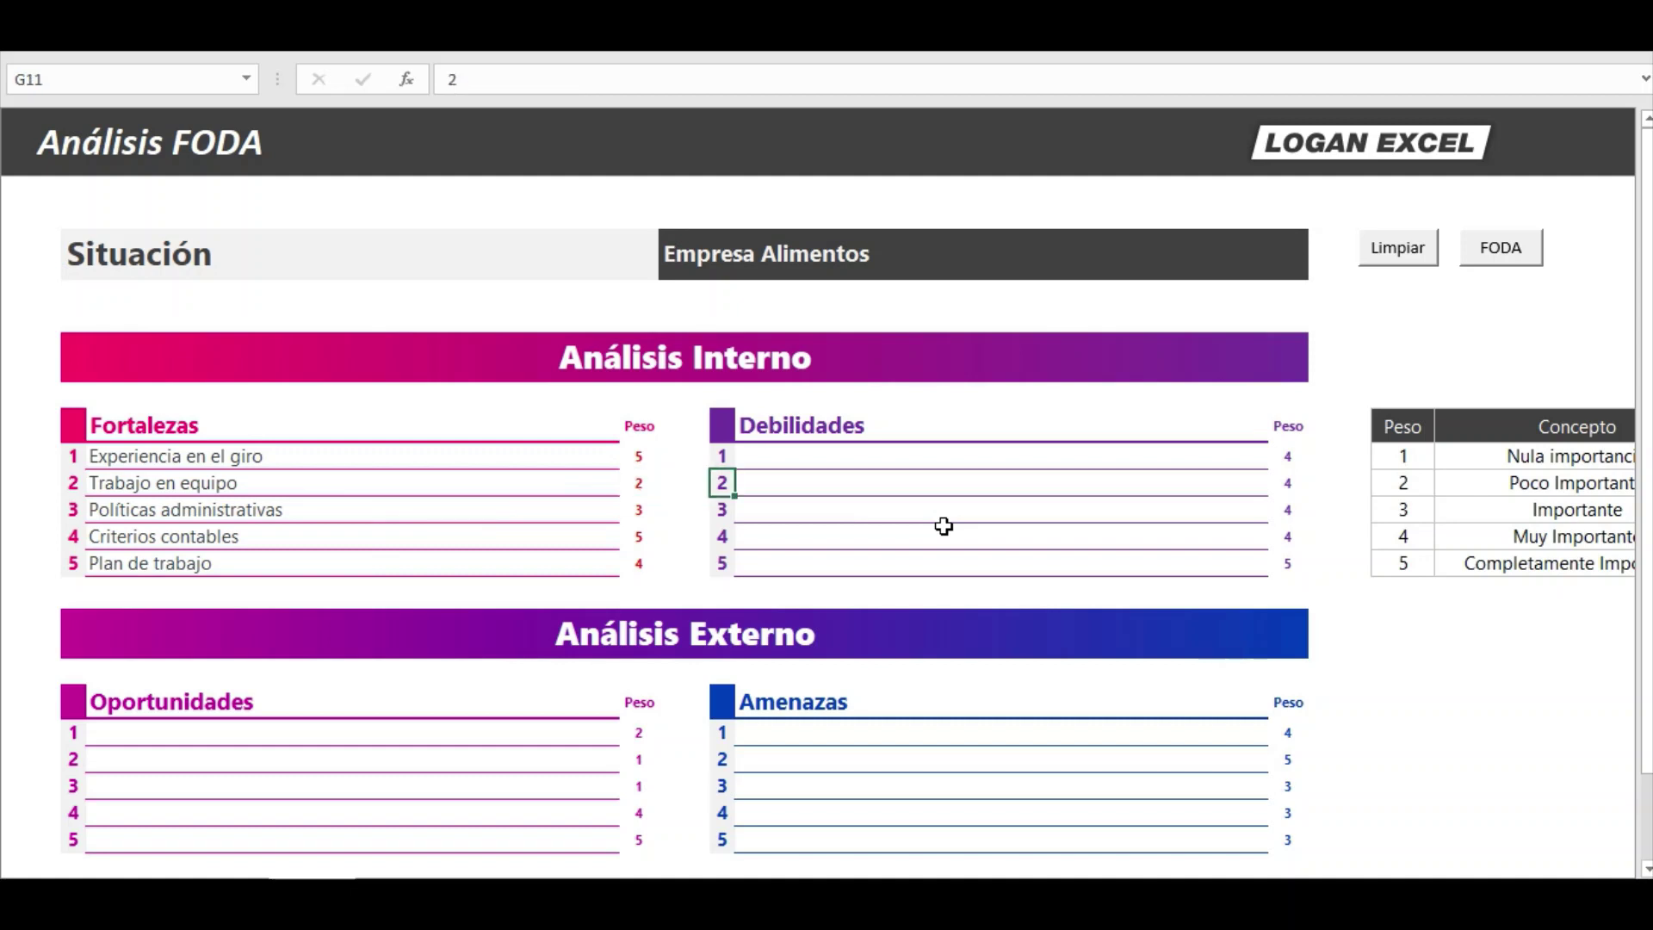
{"action": "key", "text": "Right"}
{"action": "key", "text": "Up"}
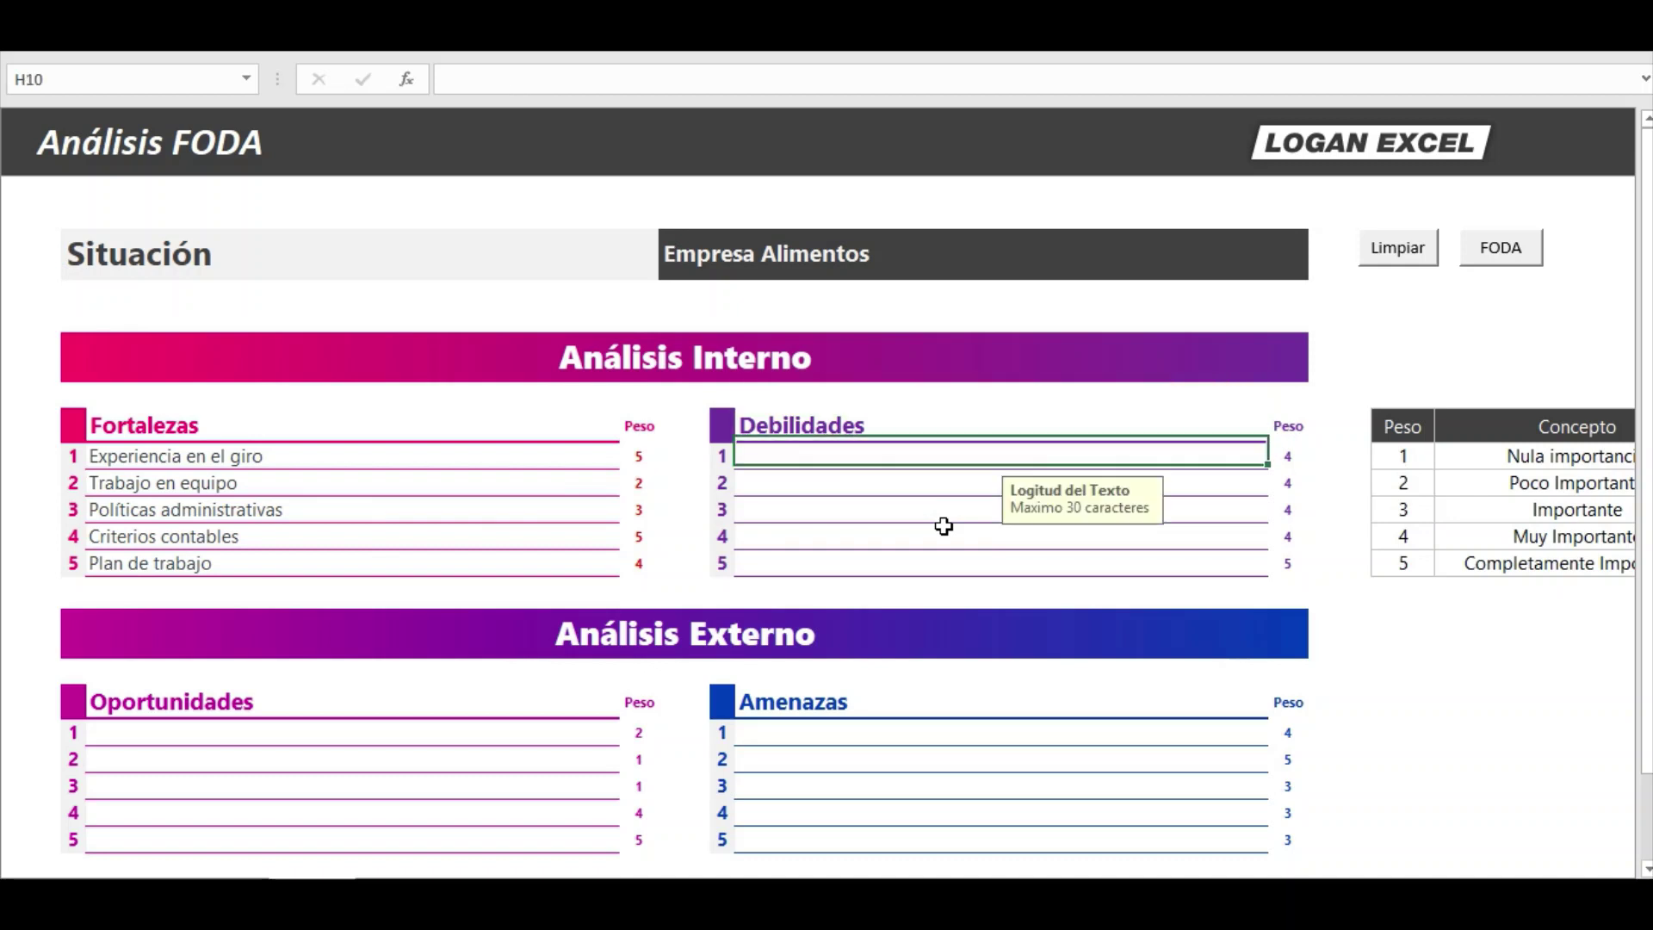
{"action": "key", "text": "Down"}
{"action": "key", "text": "Down"}
{"action": "key", "text": "Up"}
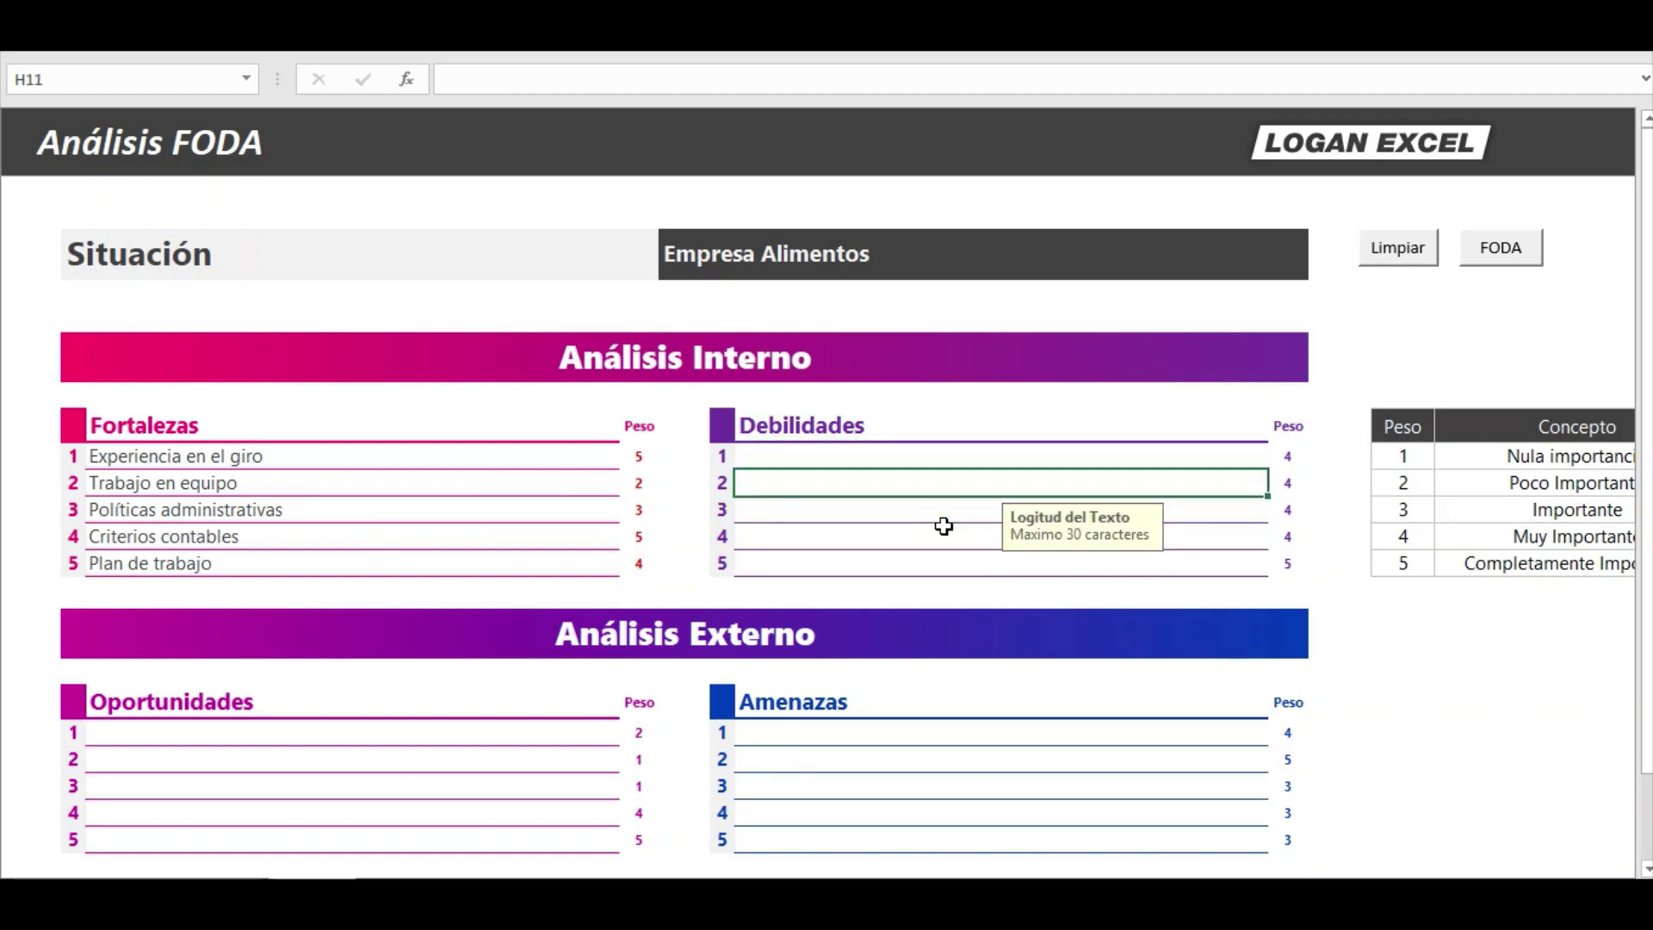
{"action": "key", "text": "Up"}
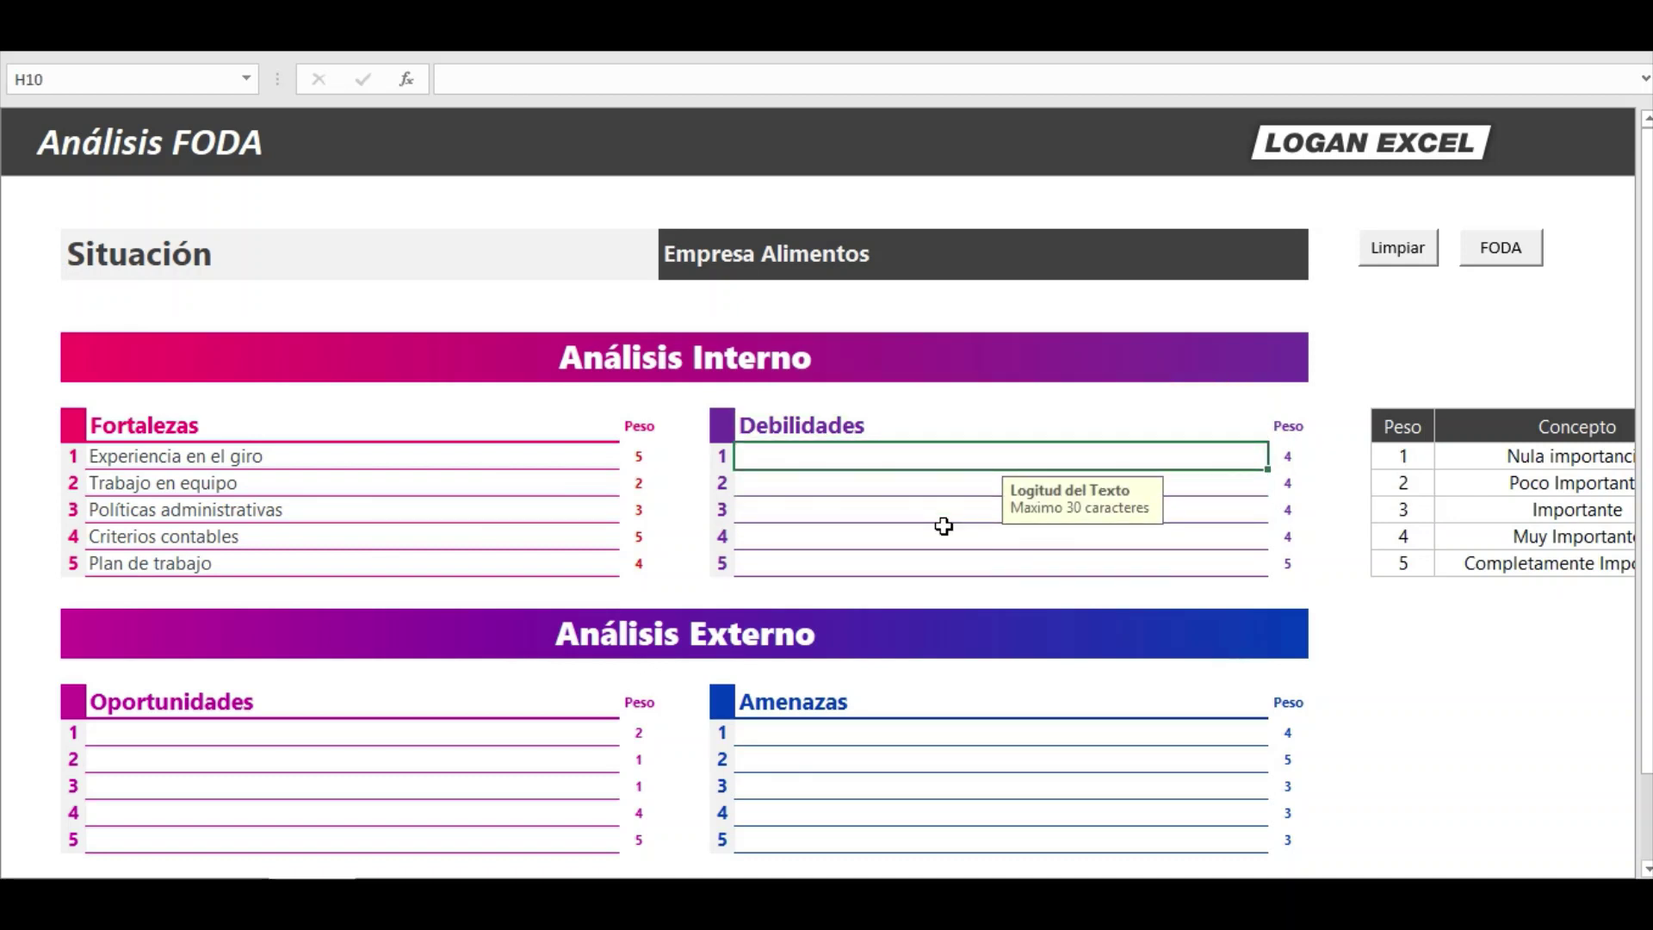
{"action": "key", "text": "Left"}
{"action": "key", "text": "Left"}
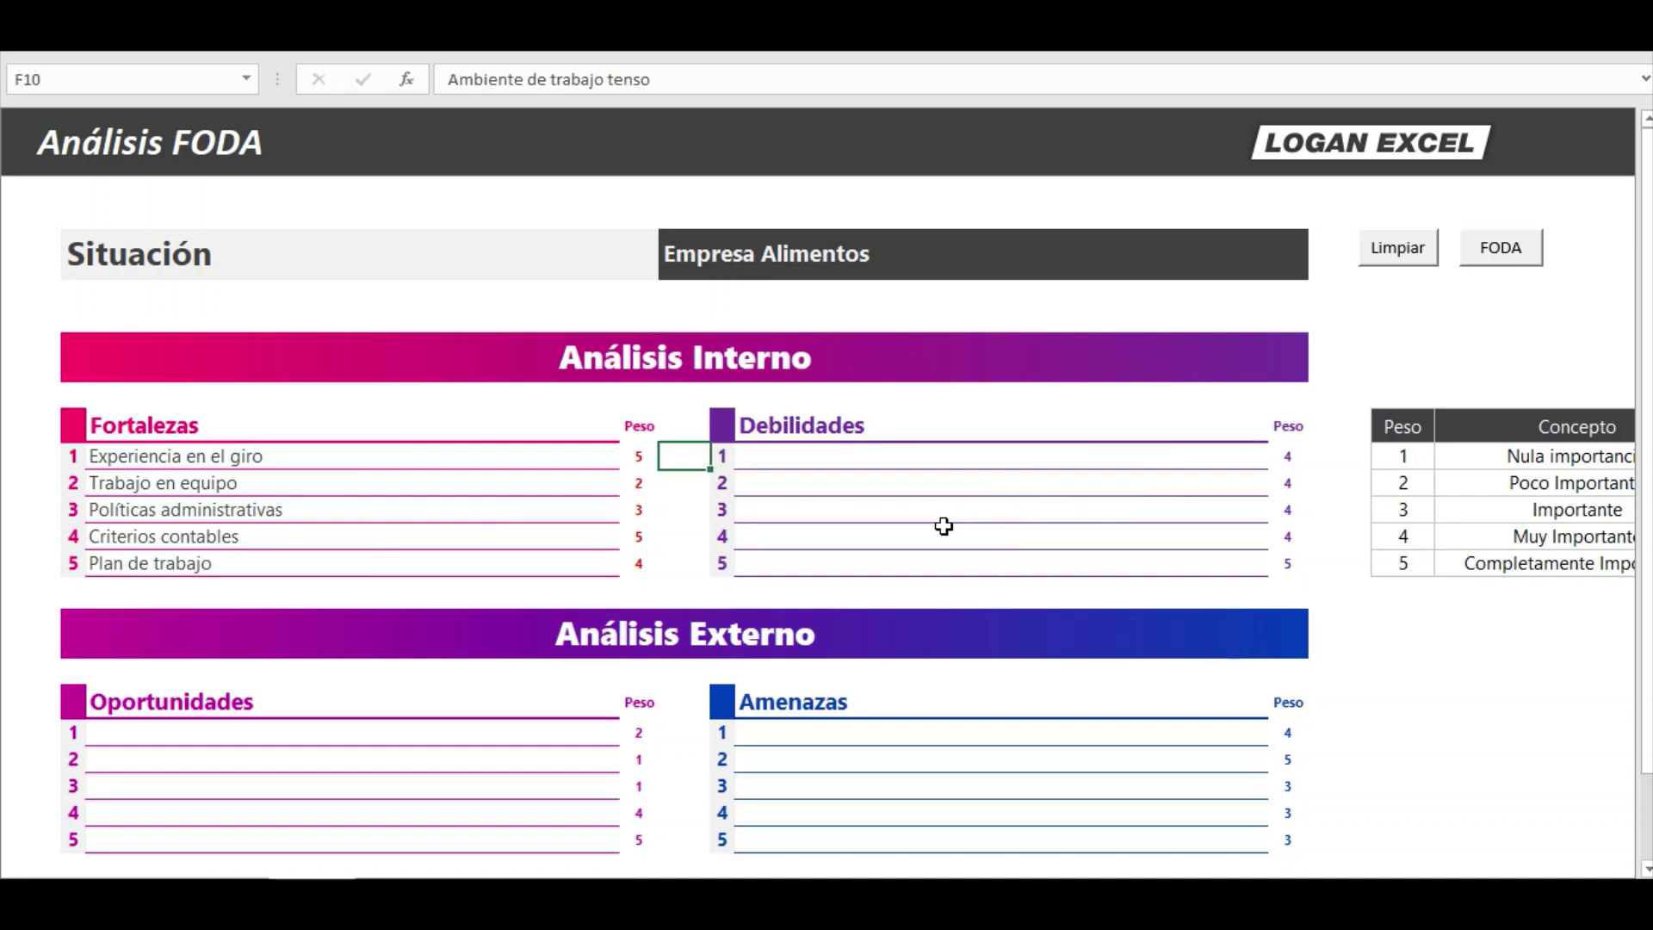
Copy the five weakness texts and paste them into the Debilidades list at H10.
{"action": "key", "text": "ctrl+v"}
{"action": "key", "text": "ctrl+x"}
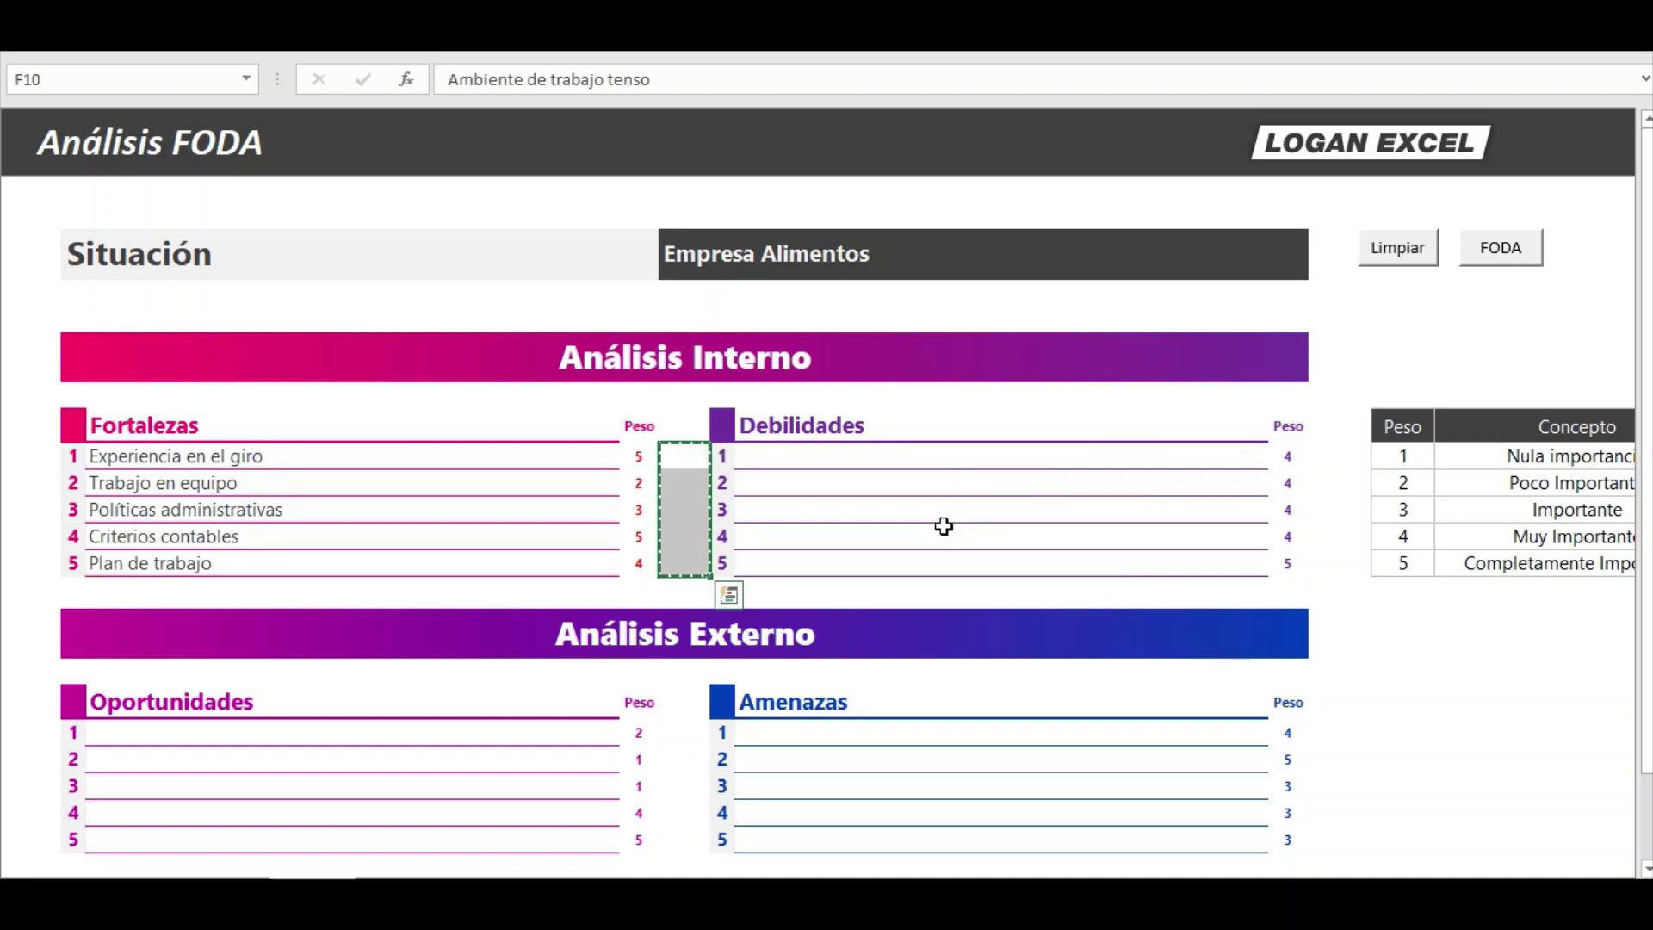
{"action": "left_click", "coordinate": [819, 459]}
{"action": "right_click", "coordinate": [820, 458]}
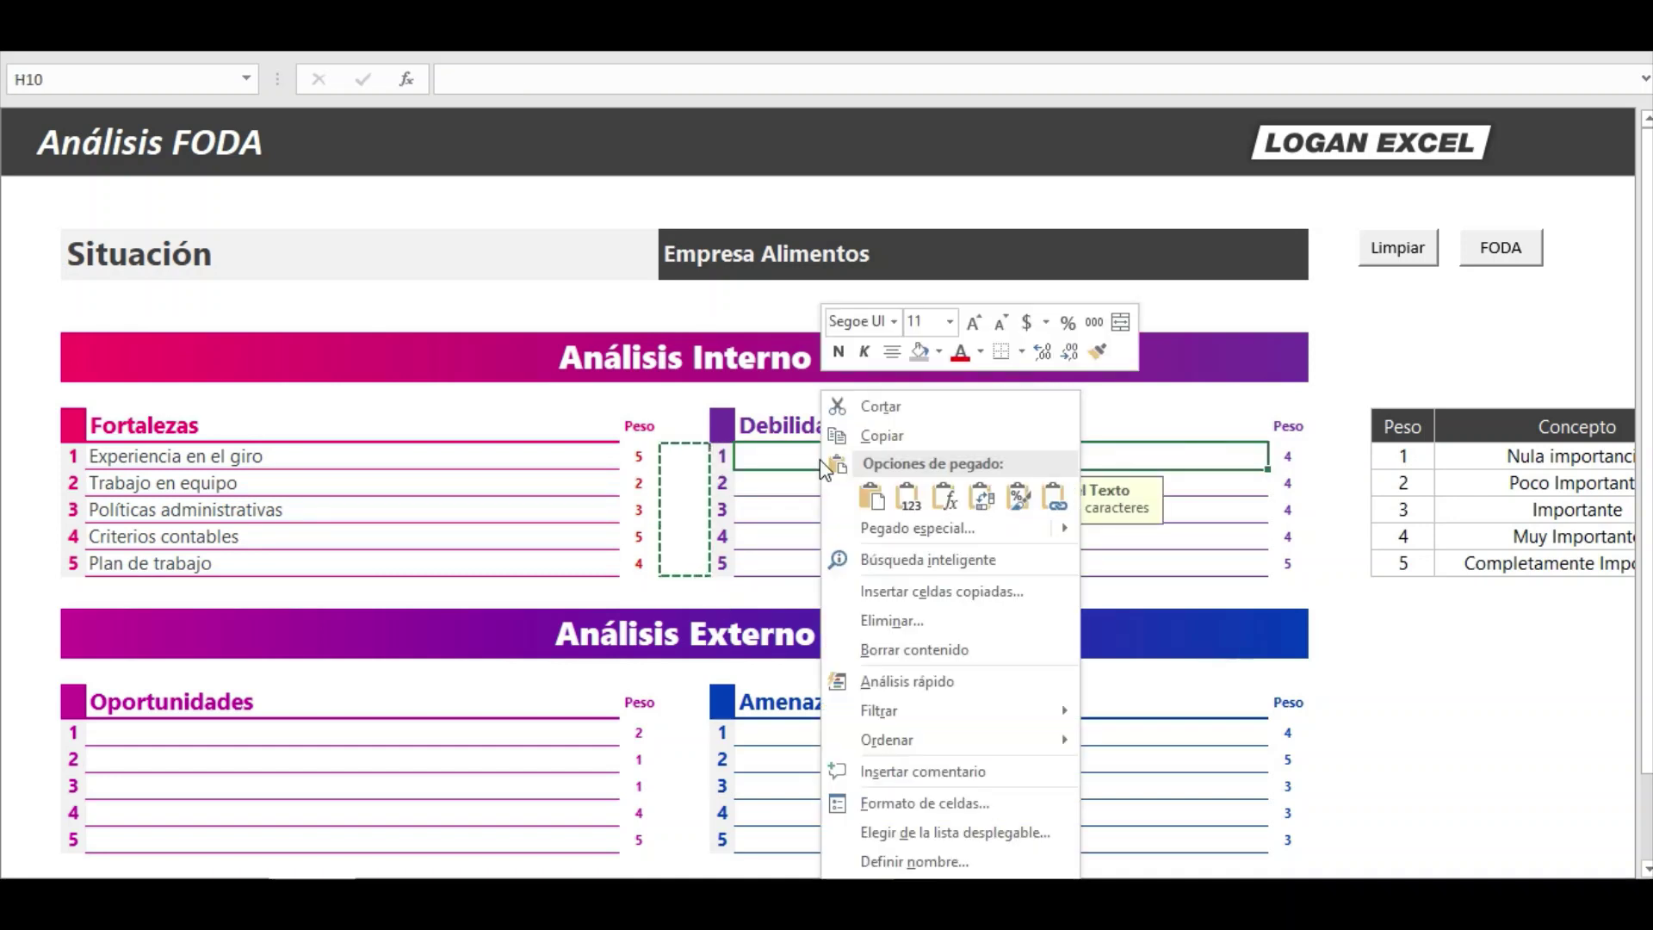
{"action": "left_click", "coordinate": [935, 500]}
{"action": "left_click", "coordinate": [815, 524]}
{"action": "key", "text": "Escape"}
{"action": "key", "text": "Up"}
{"action": "key", "text": "Up"}
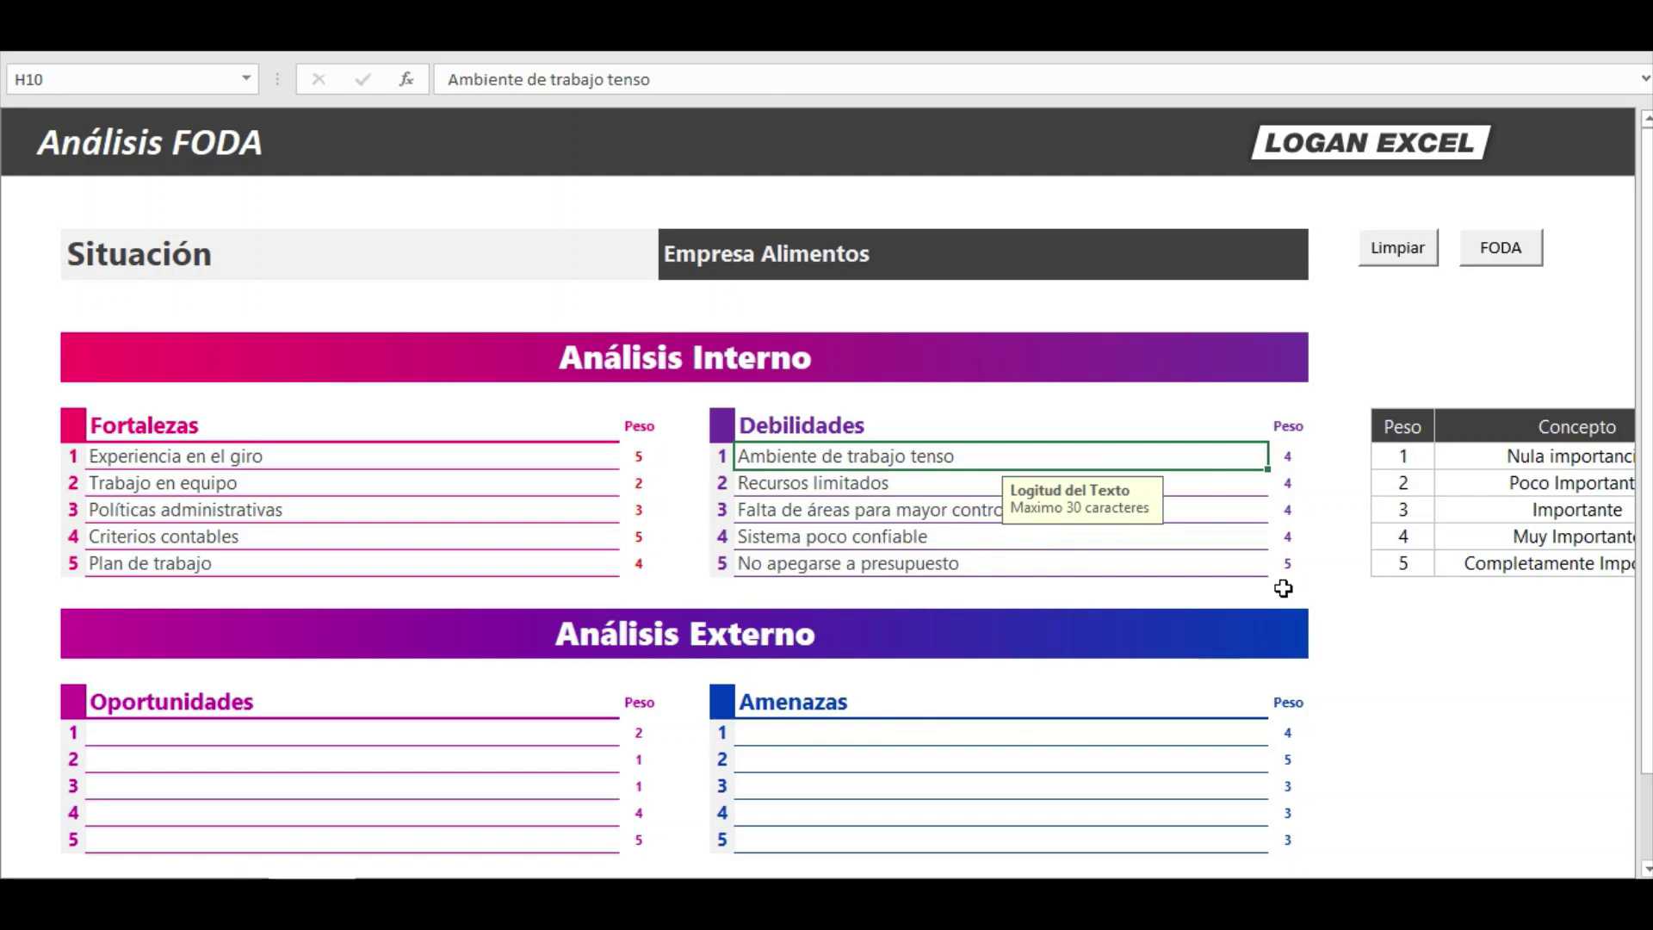
{"action": "key", "text": "Down"}
{"action": "key", "text": "Down"}
{"action": "key", "text": "Up"}
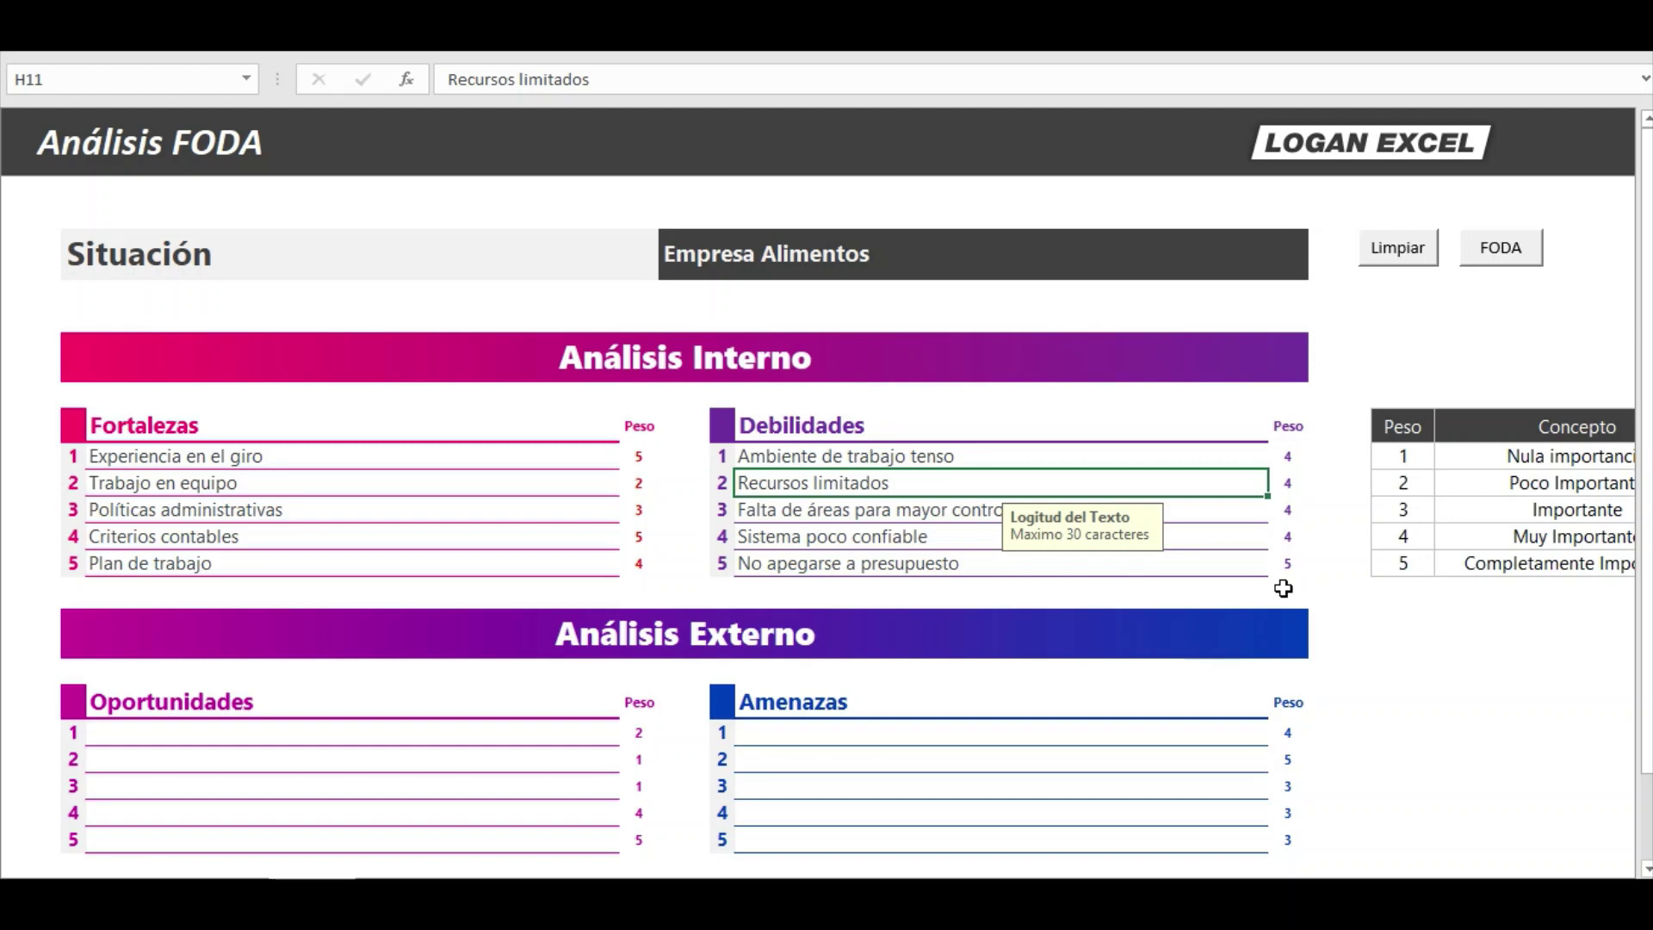
{"action": "key", "text": "Down"}
{"action": "key", "text": "Down"}
{"action": "key", "text": "Up"}
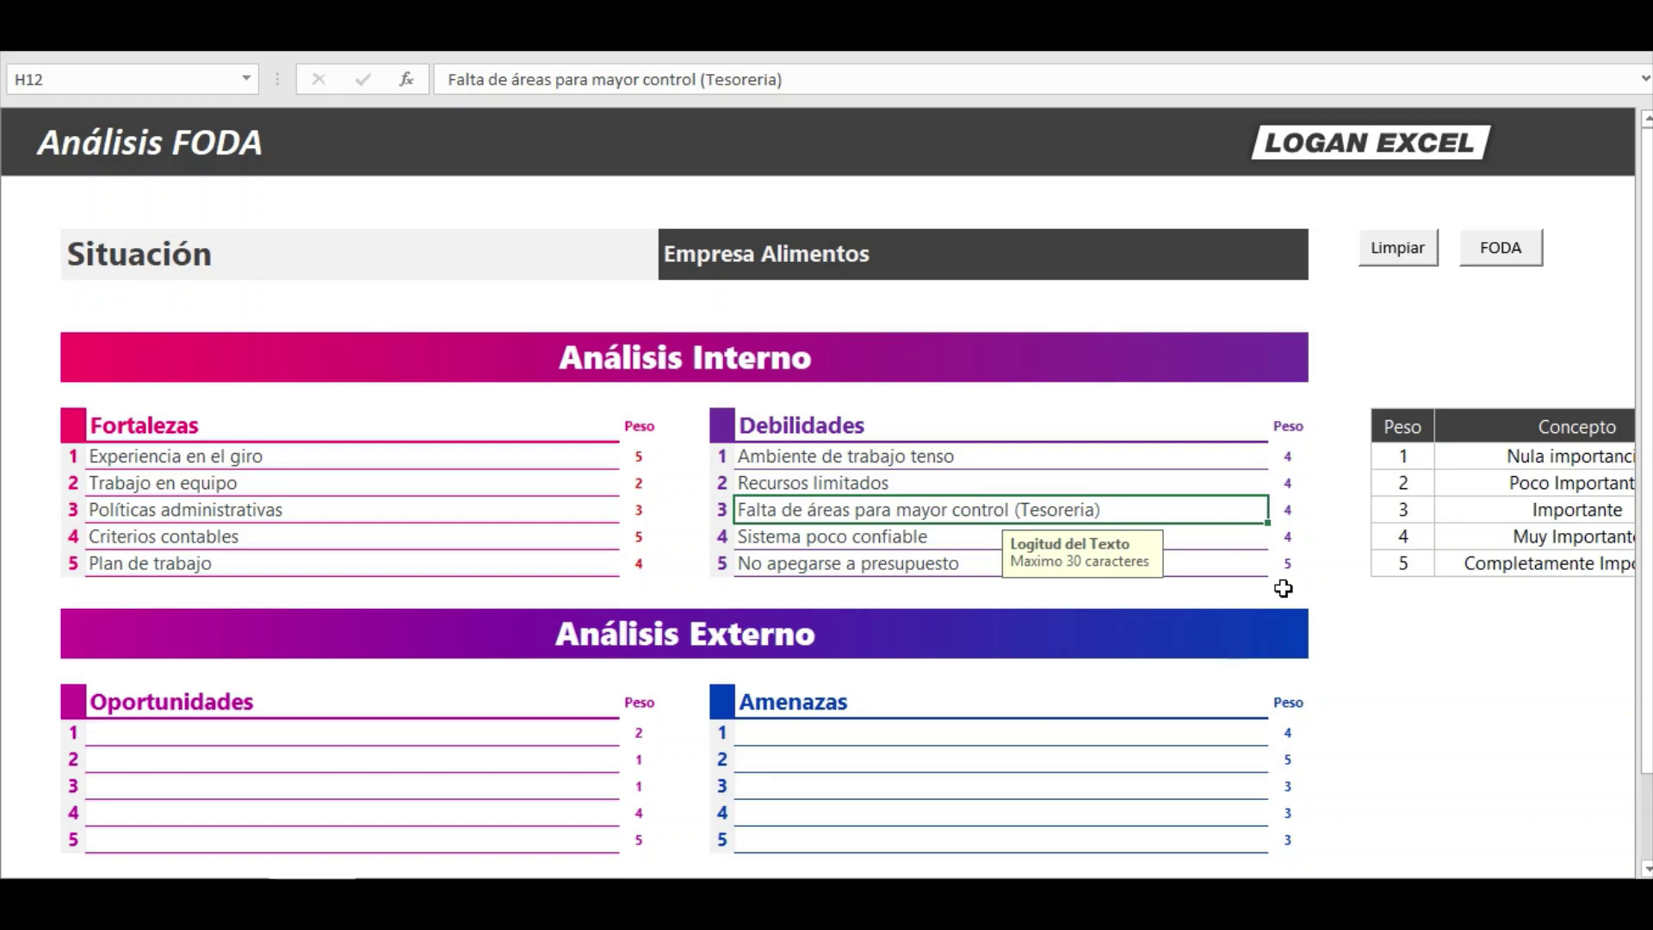
{"action": "key", "text": "Tab"}
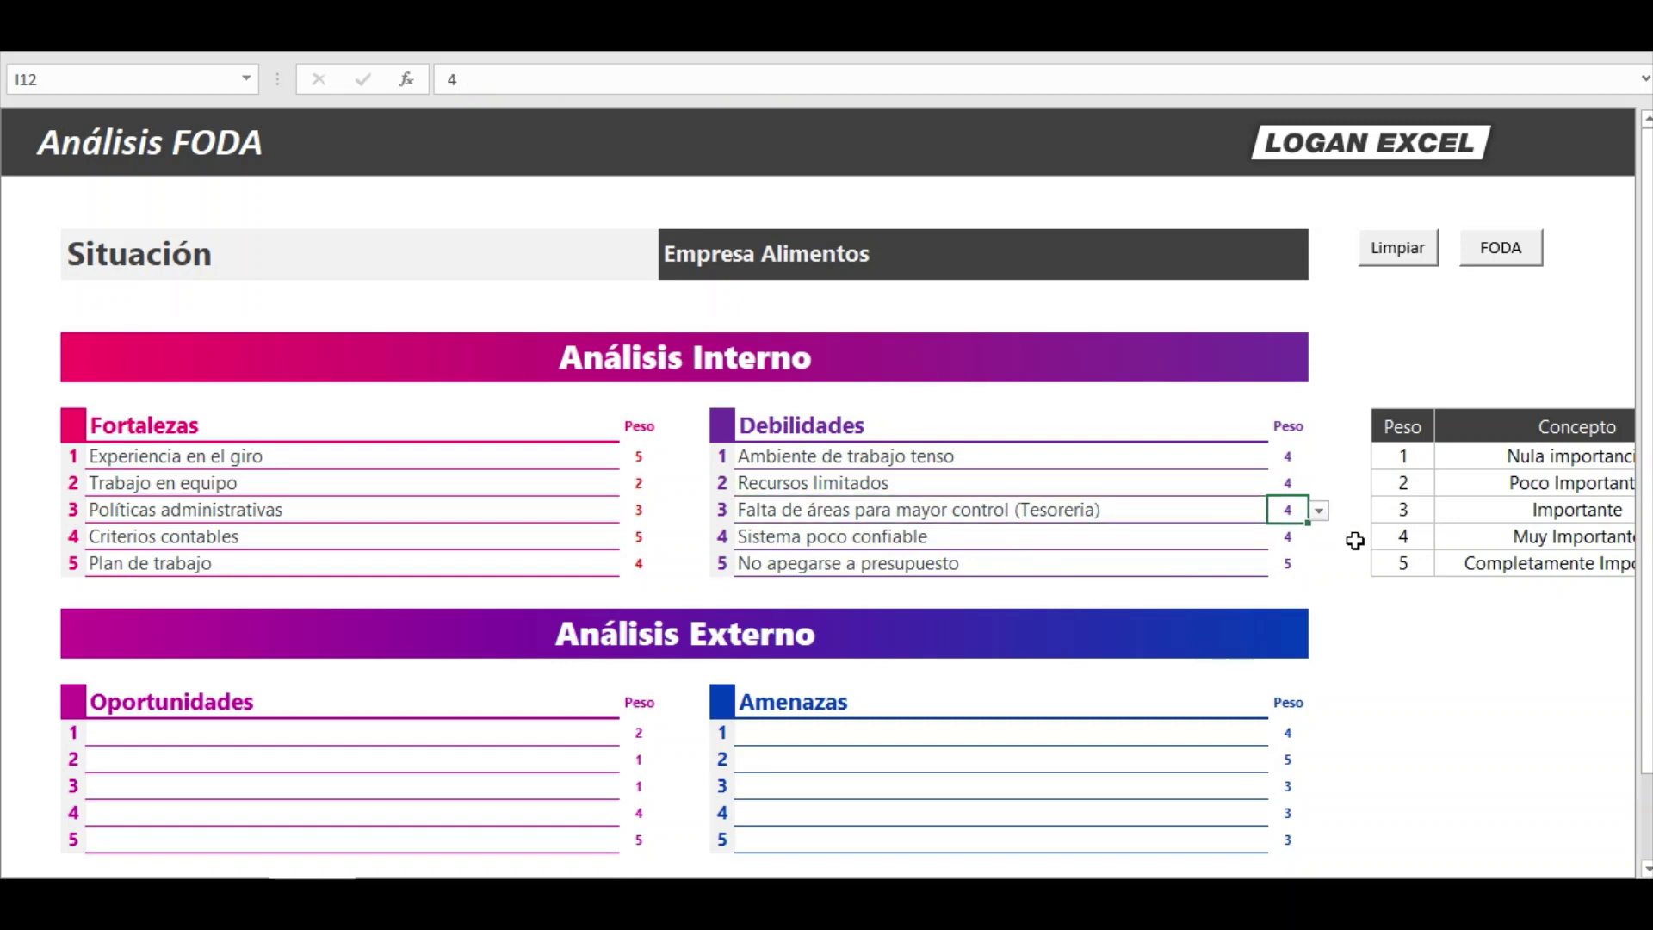
Change the weight of Falta de áreas para mayor control (Tesoreria) from 4 to 3.
{"action": "left_click", "coordinate": [1318, 512]}
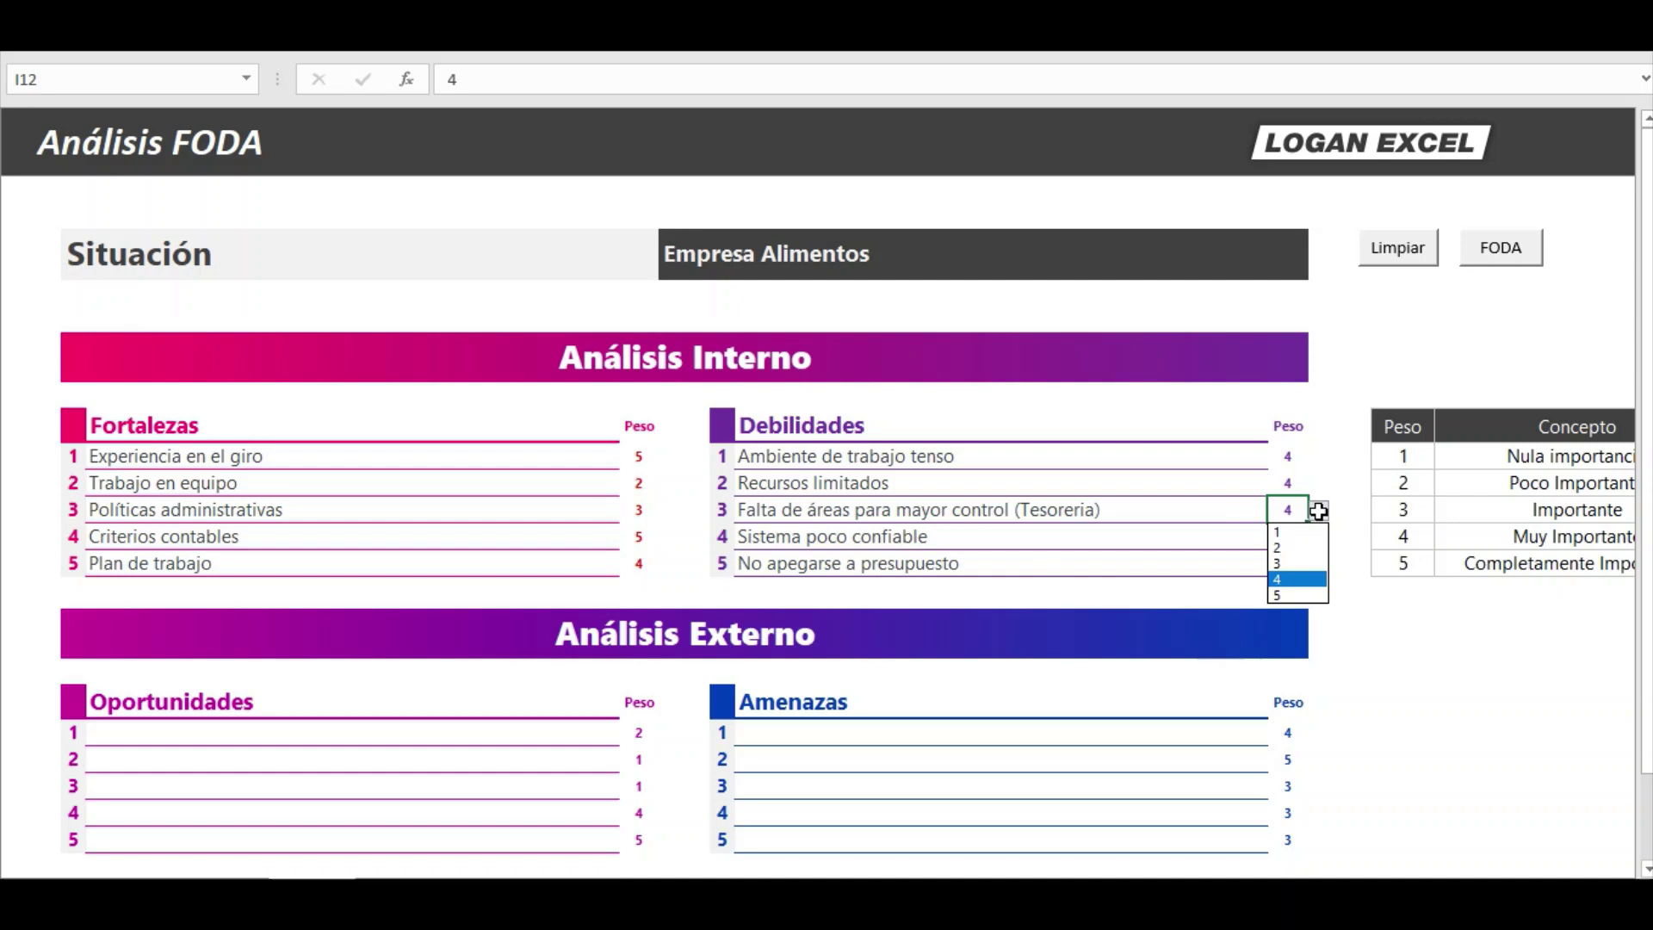
{"action": "left_click", "coordinate": [1286, 564]}
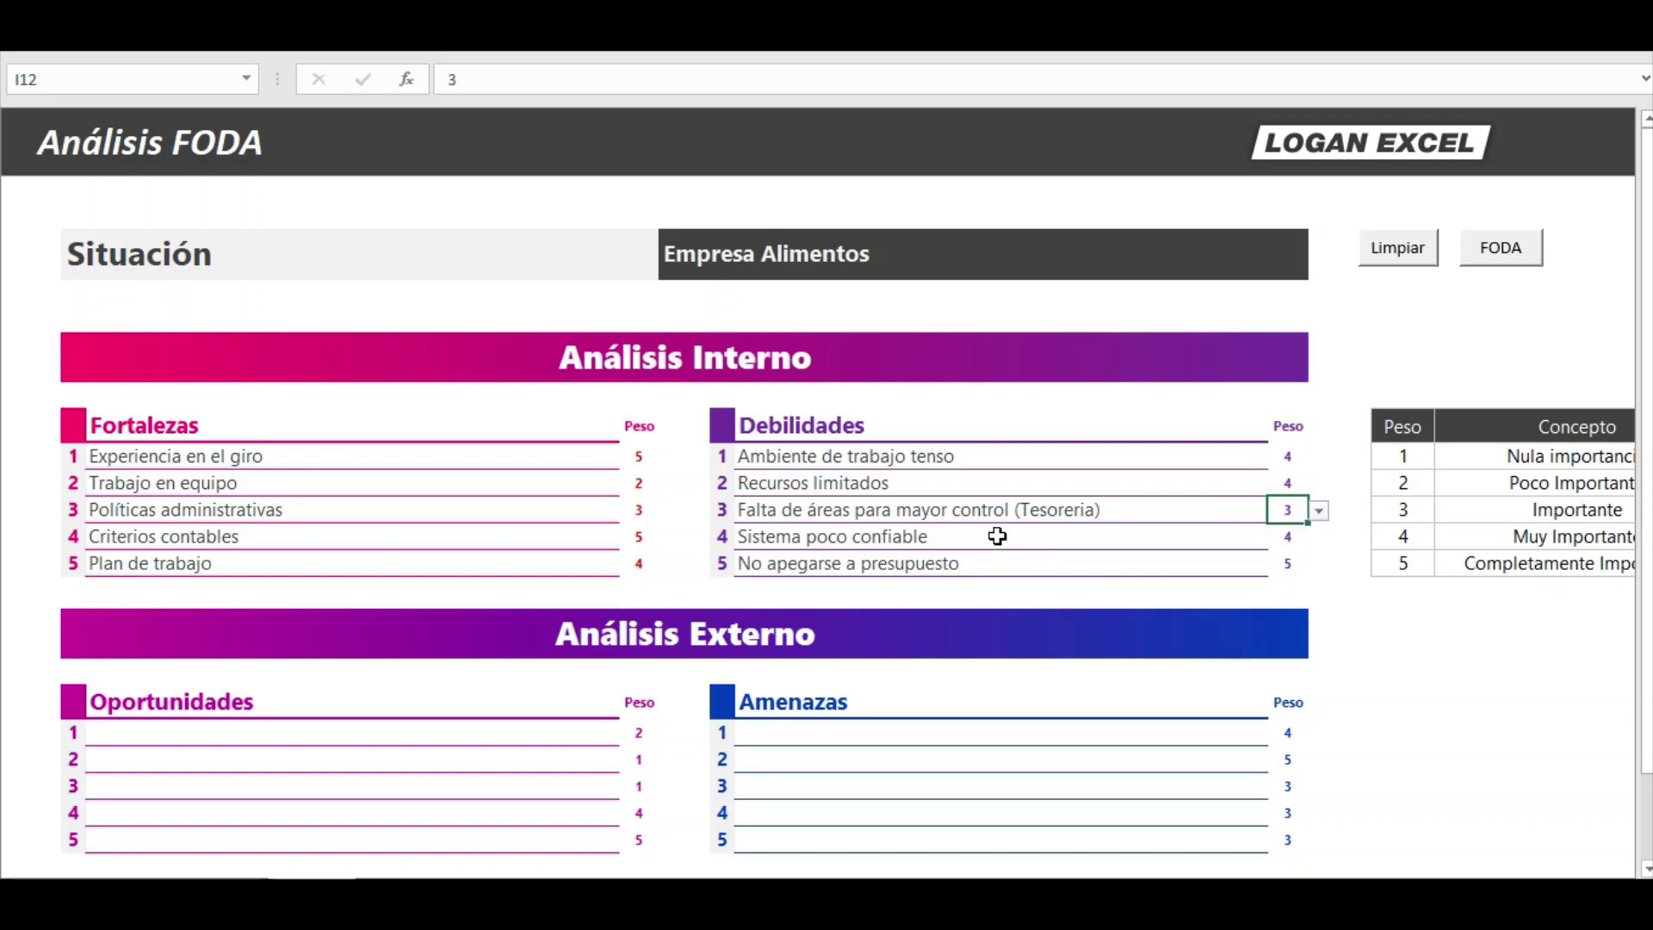
{"action": "left_click", "coordinate": [956, 514]}
{"action": "left_click", "coordinate": [831, 540]}
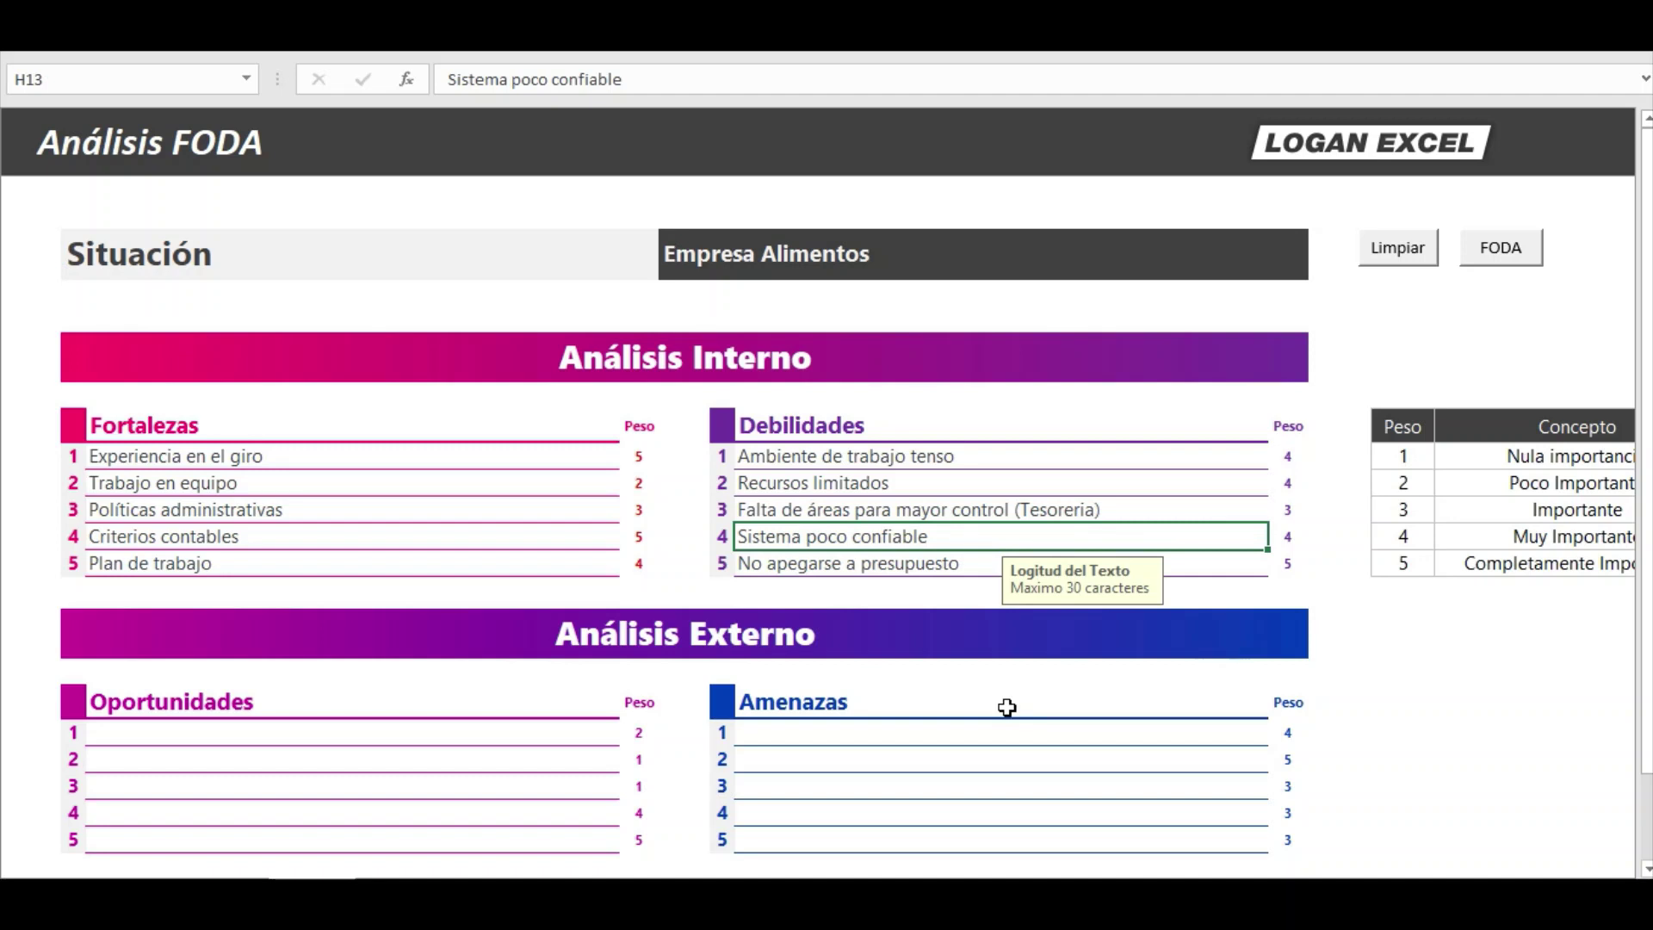
Review the fourth and fifth weakness entries and the fourth weakness's weight.
{"action": "key", "text": "Right"}
{"action": "key", "text": "Left"}
{"action": "key", "text": "Down"}
{"action": "key", "text": "Up"}
{"action": "key", "text": "Down"}
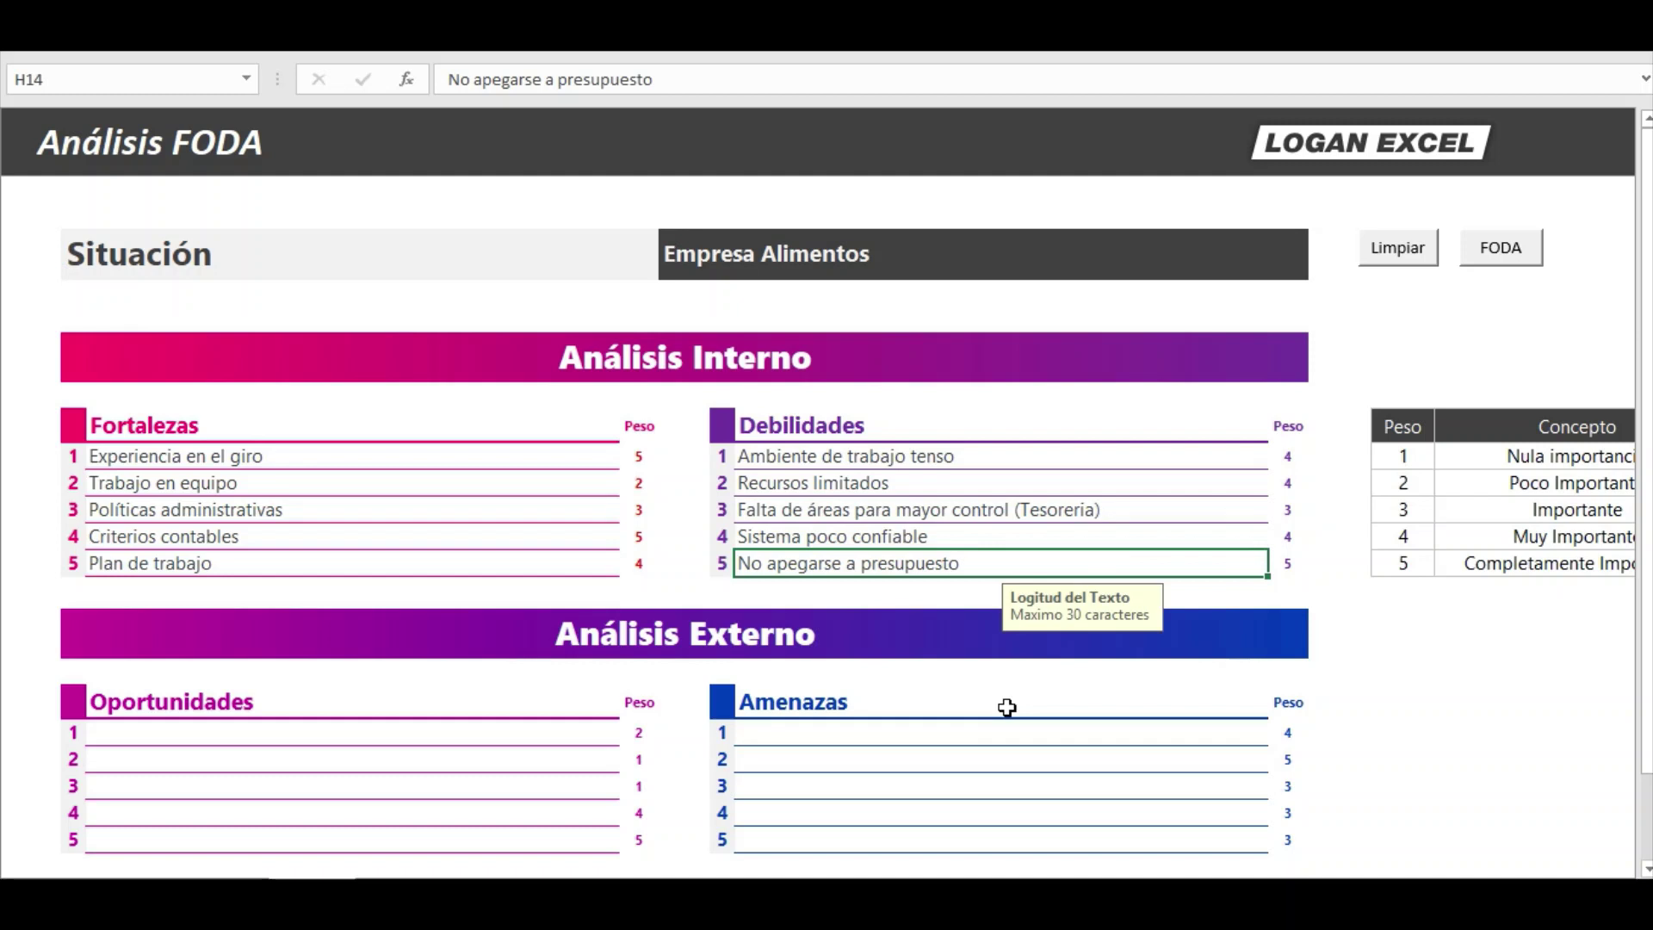
{"action": "key", "text": "Up"}
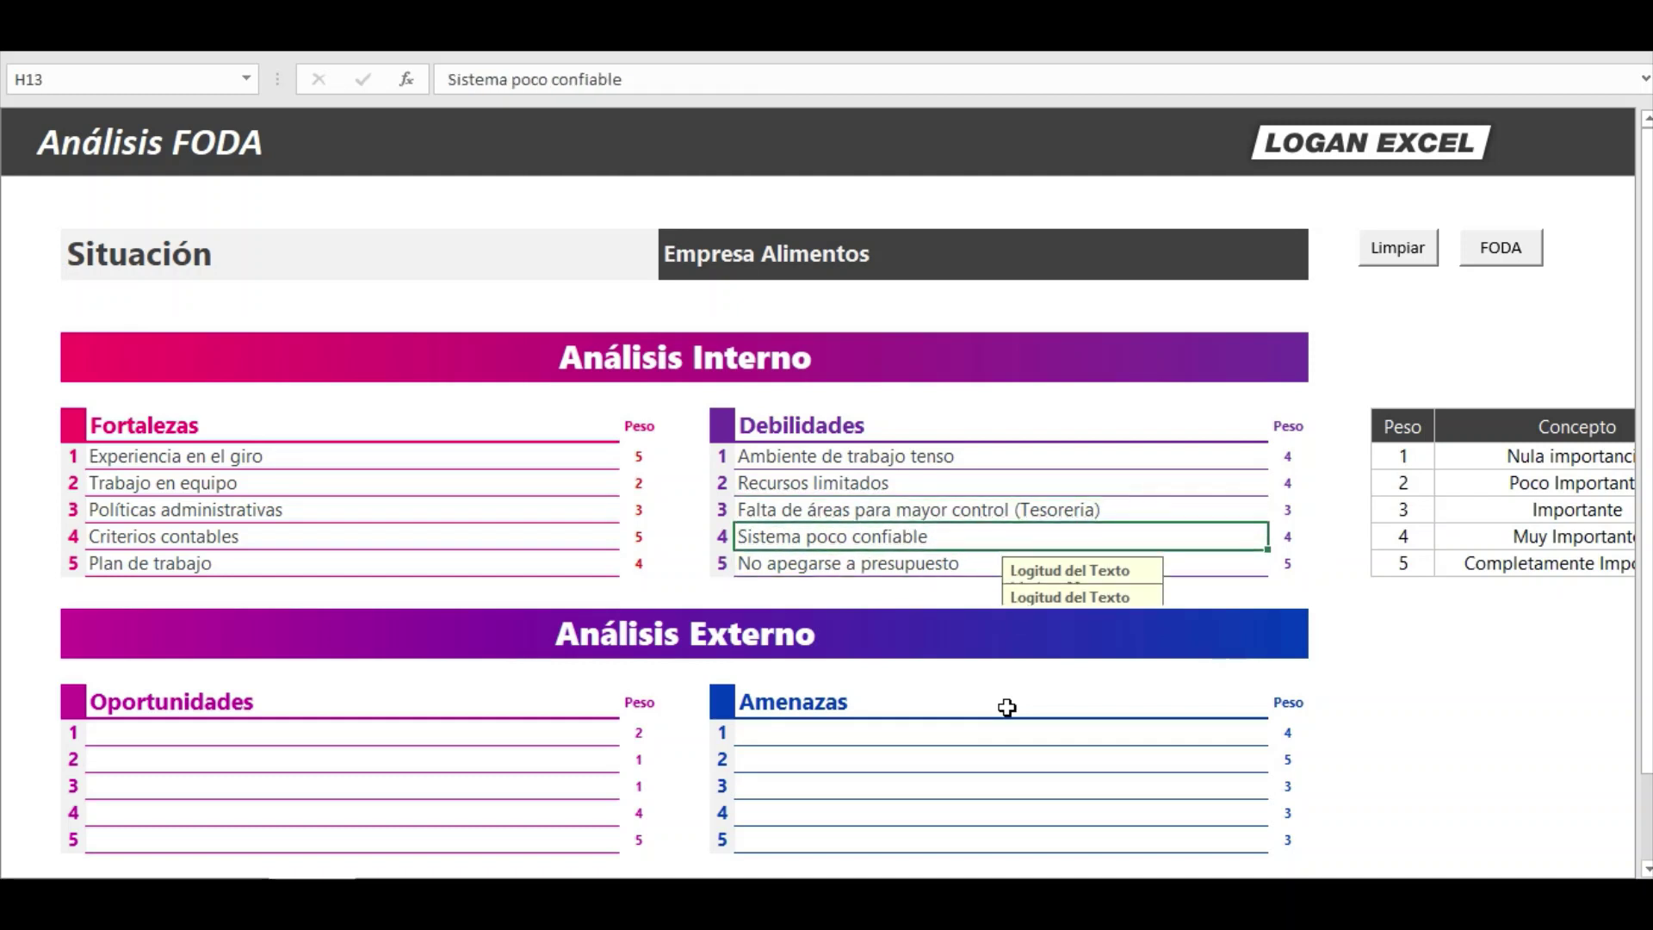
{"action": "key", "text": "Down"}
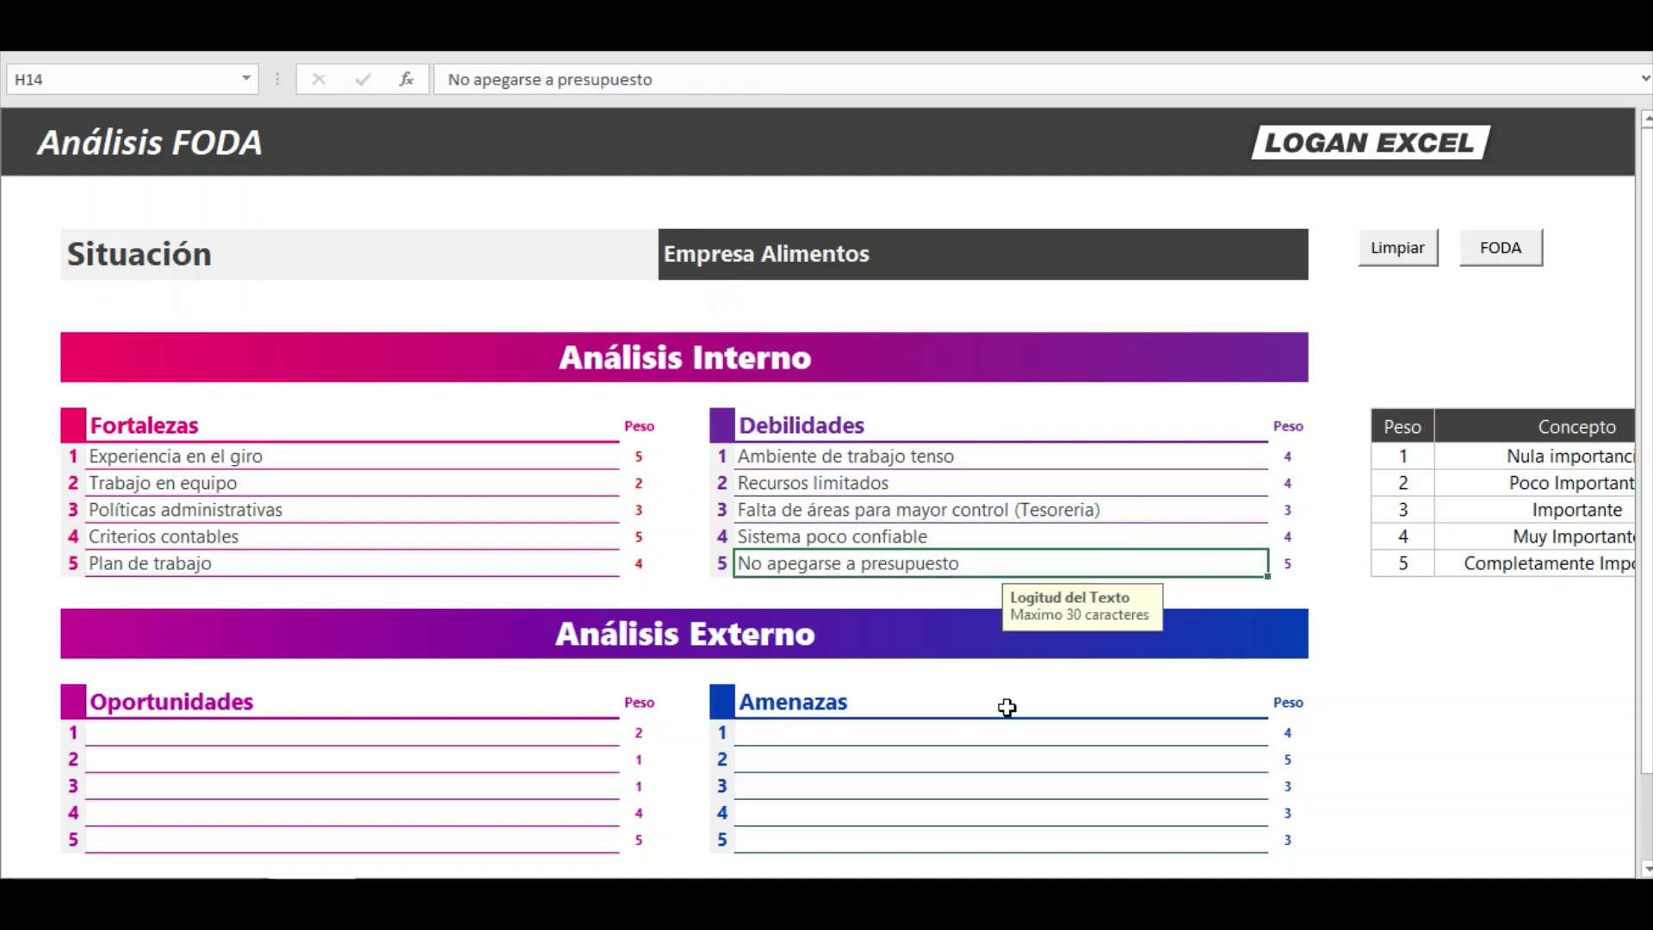
{"action": "key", "text": "Up"}
{"action": "key", "text": "Down"}
{"action": "key", "text": "Down"}
{"action": "key", "text": "Up"}
Check the fifth and fourth weakness weights, then click away from Debilidades.
{"action": "key", "text": "Right"}
{"action": "key", "text": "Left"}
{"action": "key", "text": "Left"}
{"action": "key", "text": "Right"}
{"action": "key", "text": "Right"}
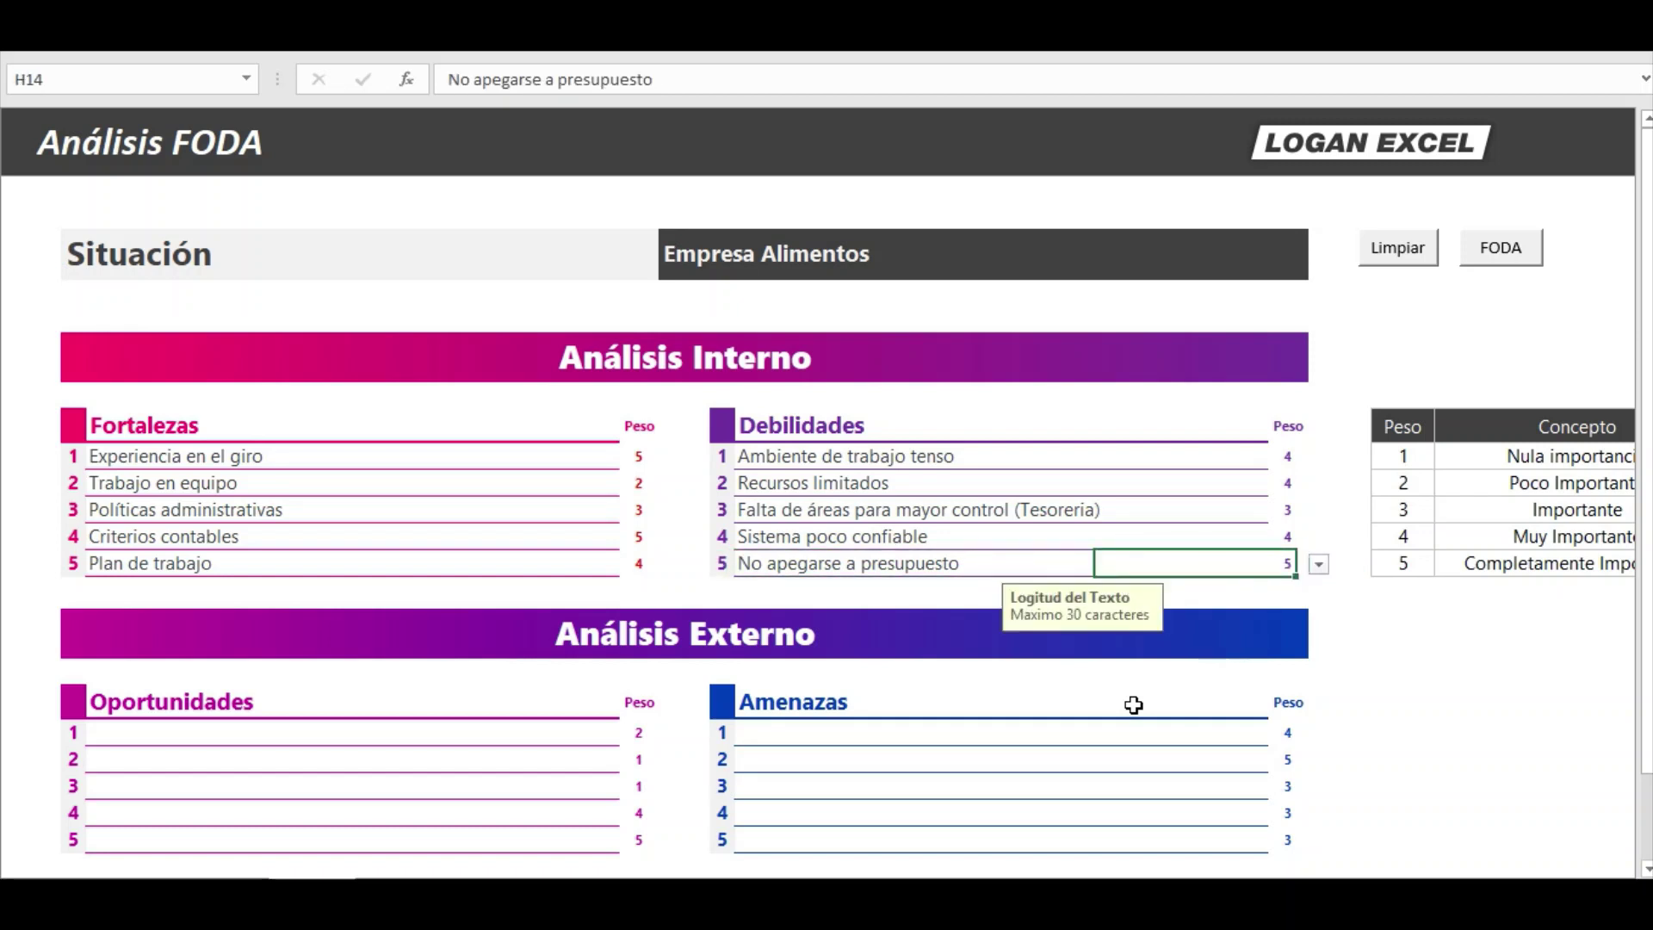
{"action": "key", "text": "Left"}
{"action": "key", "text": "Up"}
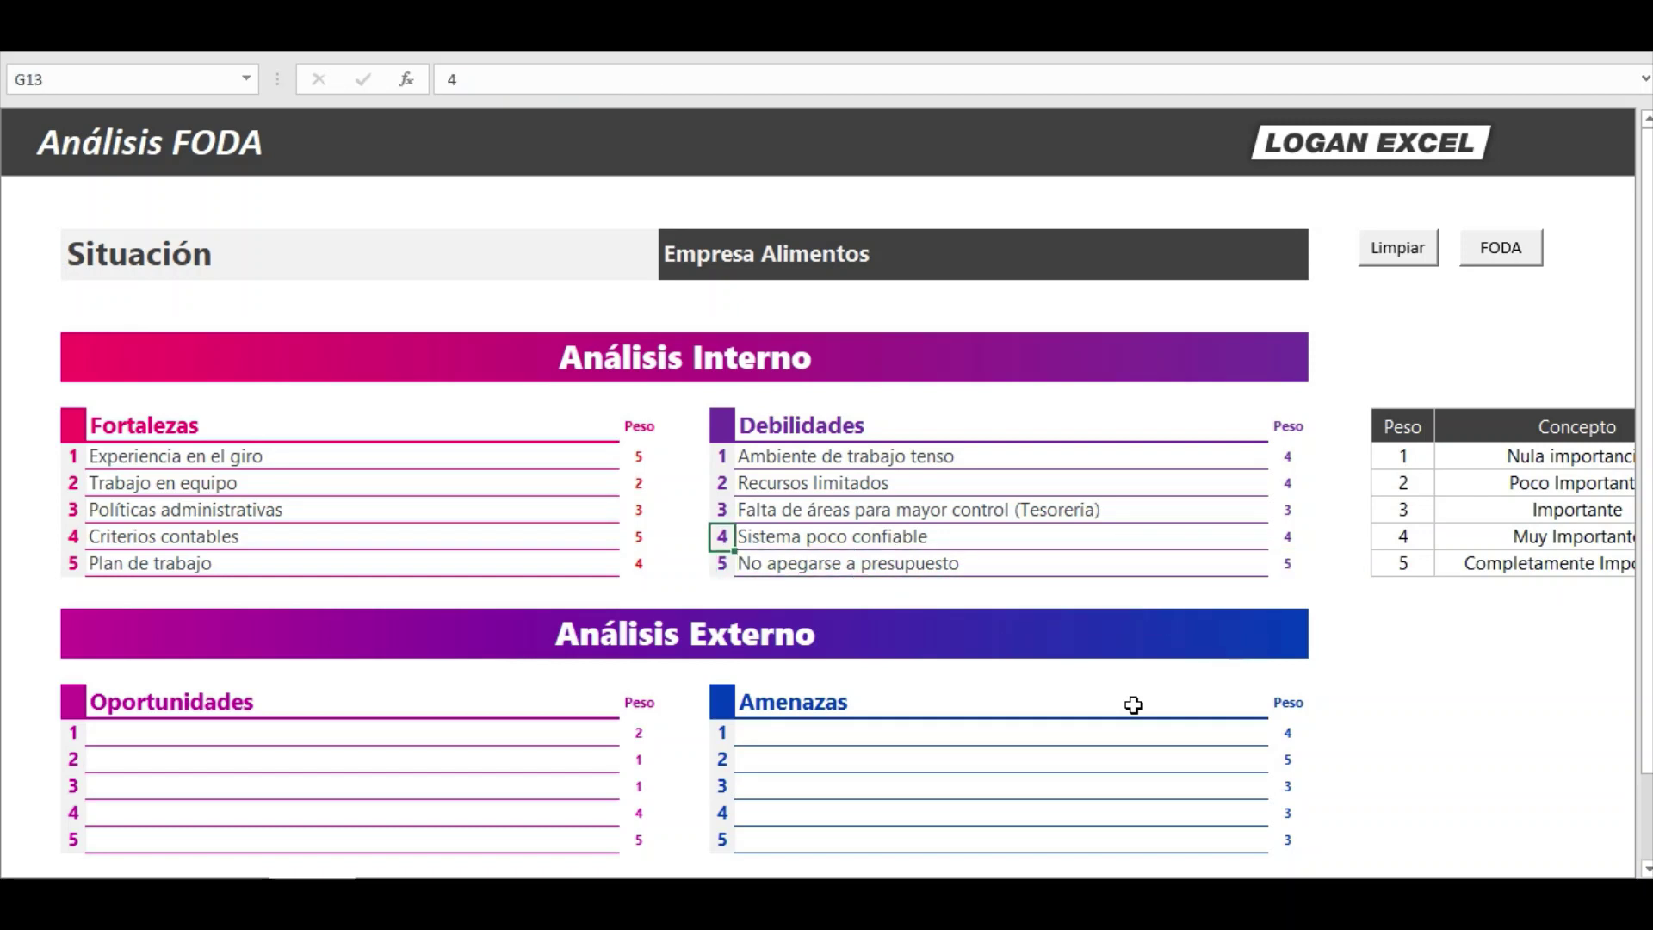
{"action": "key", "text": "Right"}
{"action": "key", "text": "Right"}
{"action": "key", "text": "Left"}
{"action": "key", "text": "Left"}
{"action": "key", "text": "Down"}
{"action": "key", "text": "Down"}
{"action": "key", "text": "Up"}
{"action": "left_click", "coordinate": [697, 652]}
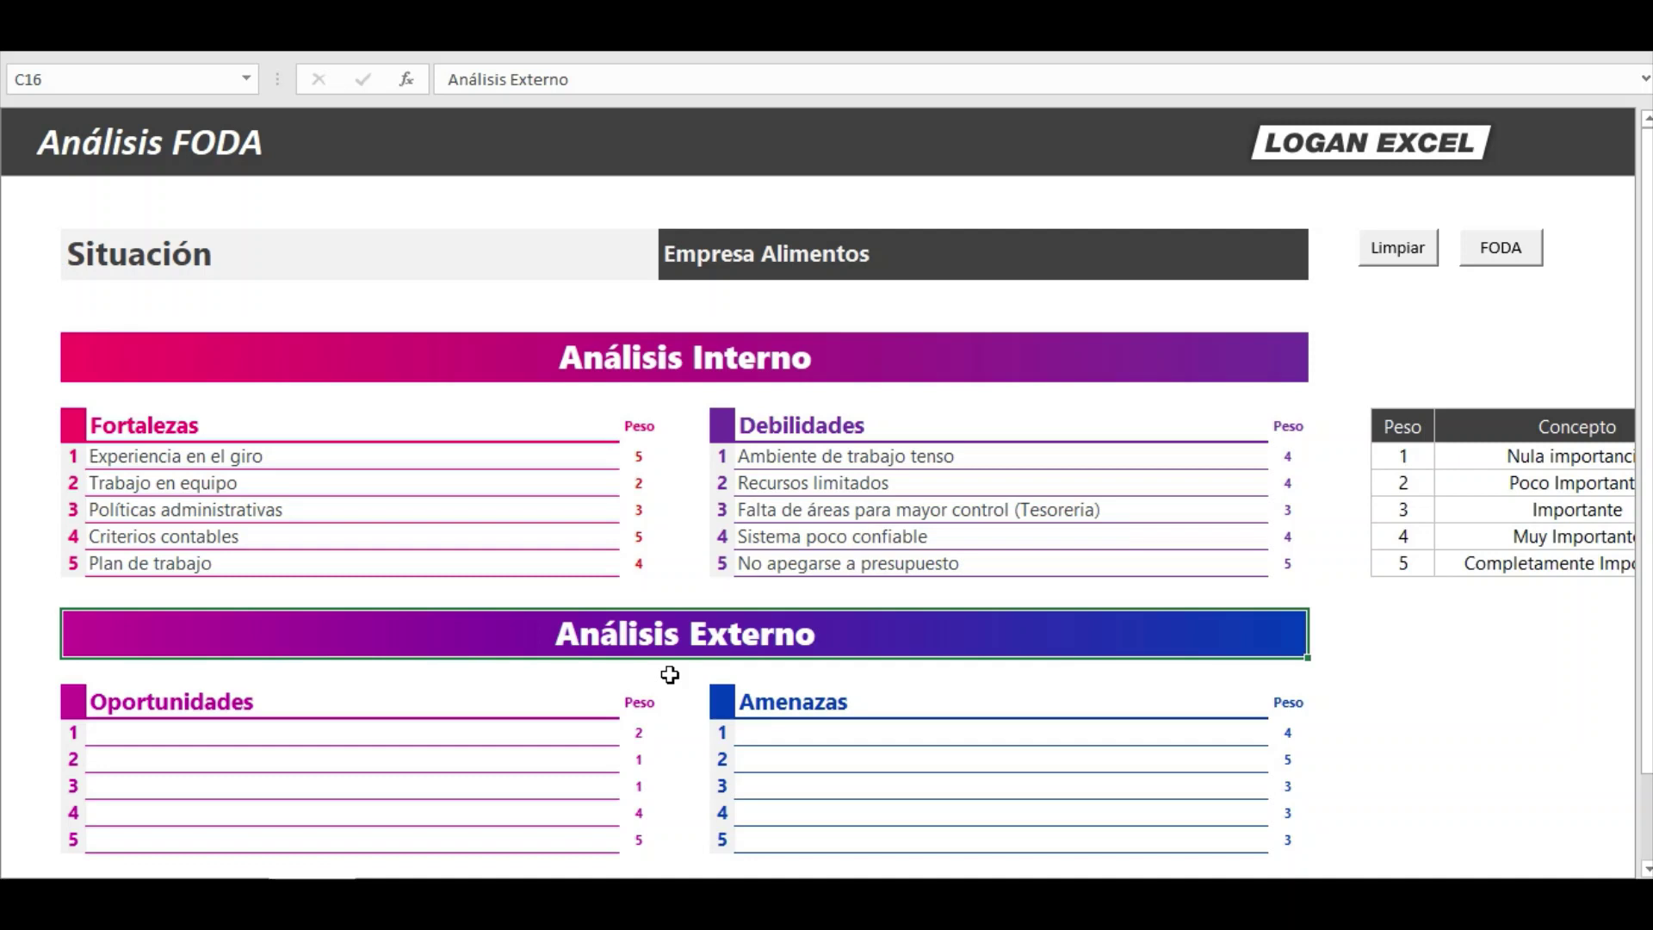
Select and copy the five prepared opportunity texts beside the Oportunidades list.
{"action": "left_click", "coordinate": [266, 728]}
{"action": "scroll", "coordinate": [443, 767], "scroll_direction": "down", "scroll_amount": 1}
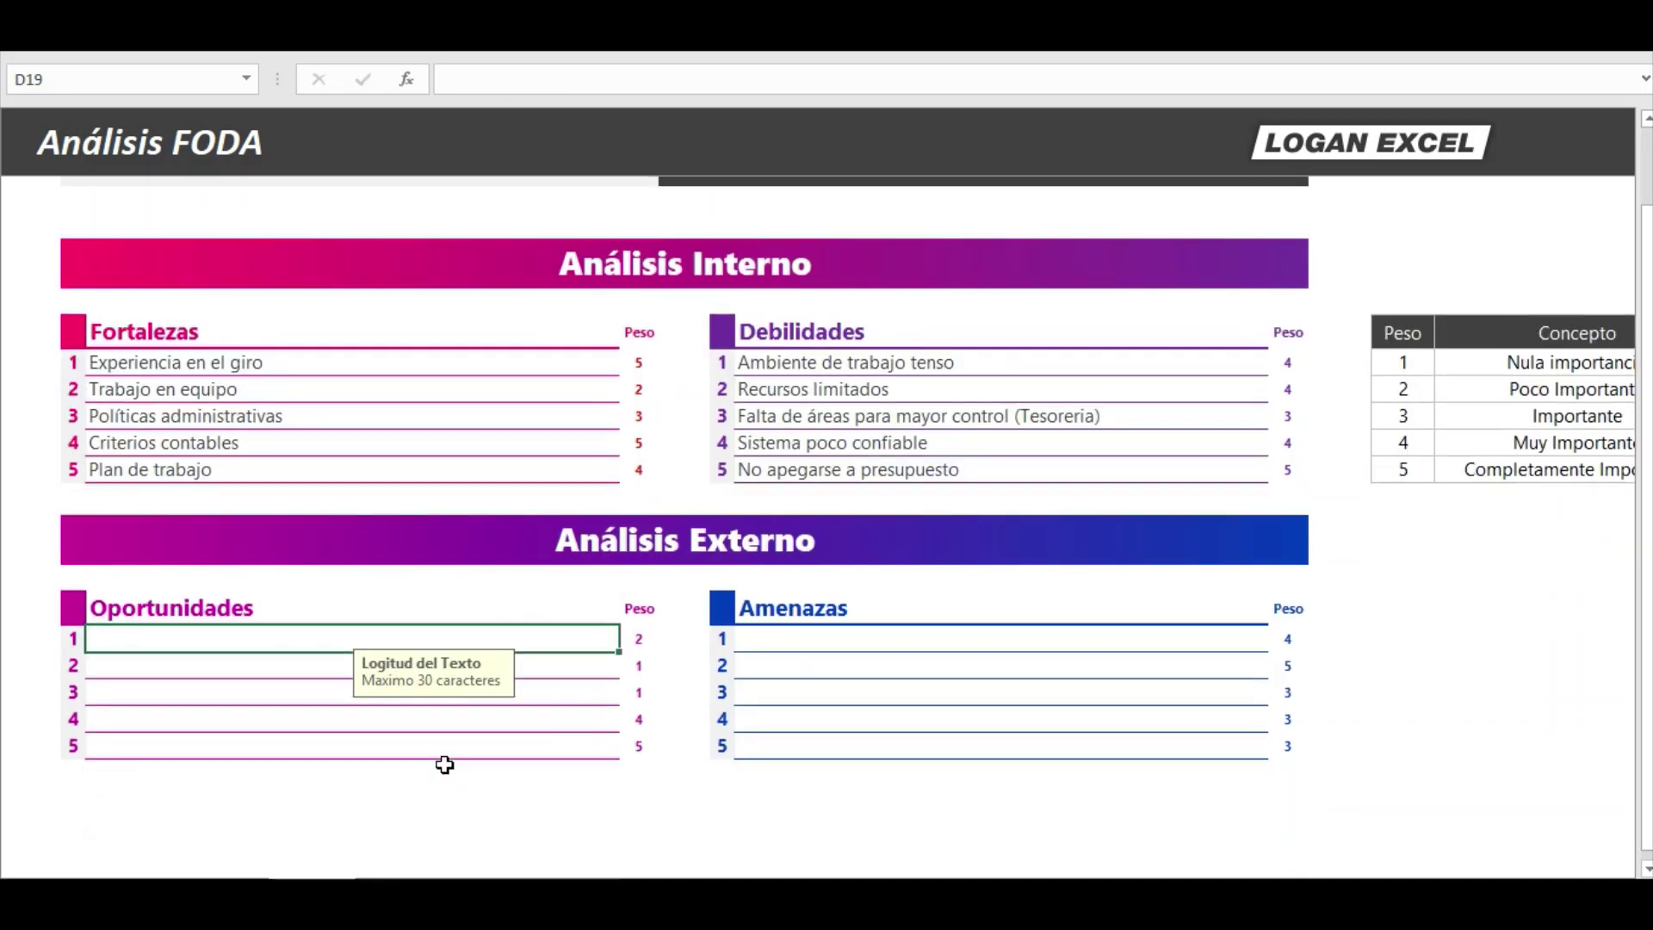
{"action": "key", "text": "Left"}
{"action": "key", "text": "Left"}
{"action": "key", "text": "ctrl+v"}
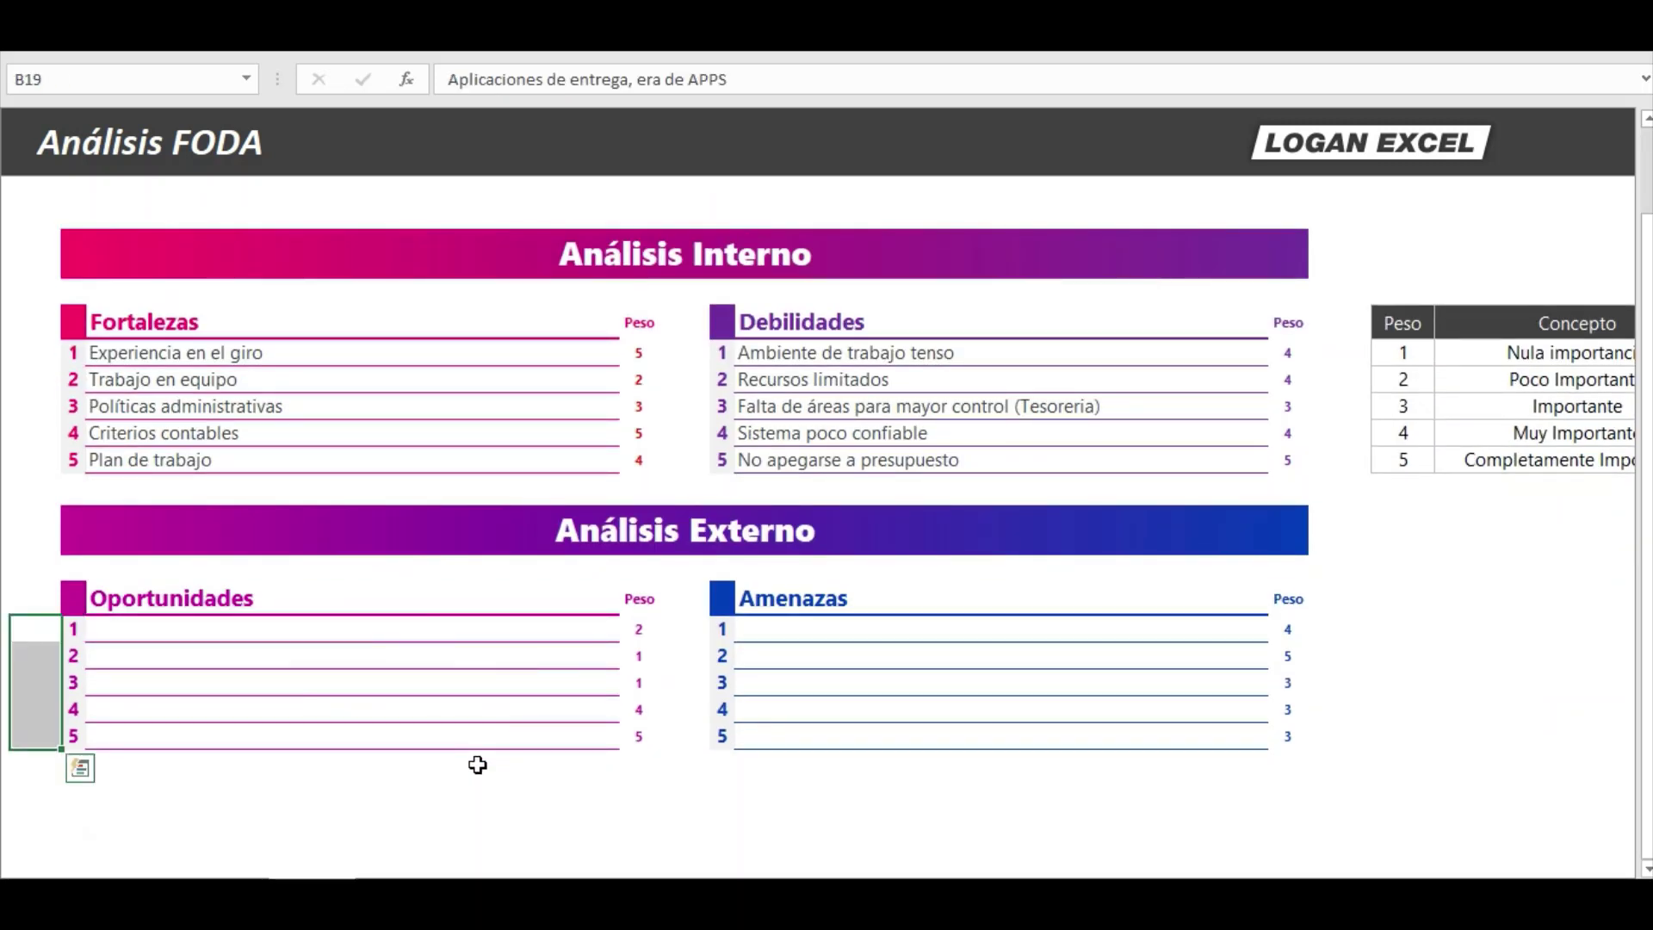
{"action": "scroll", "coordinate": [539, 823], "scroll_direction": "up", "scroll_amount": 1}
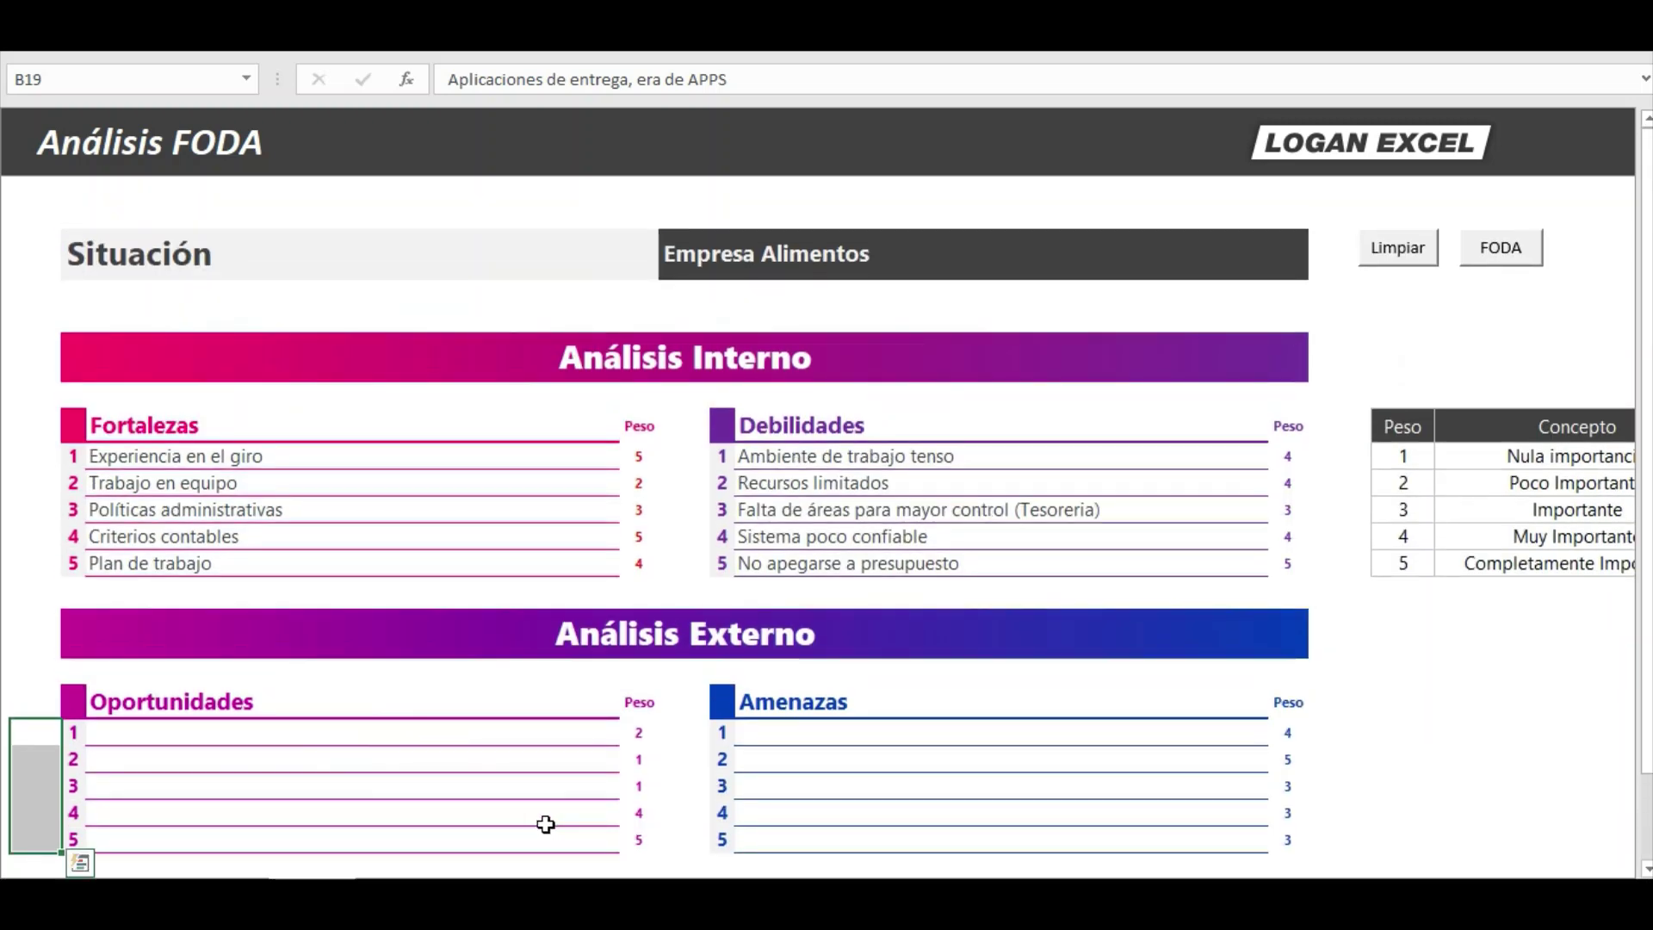
{"action": "scroll", "coordinate": [546, 824], "scroll_direction": "down", "scroll_amount": 1}
{"action": "scroll", "coordinate": [506, 796], "scroll_direction": "up", "scroll_amount": 1}
{"action": "key", "text": "ctrl+c"}
Paste the opportunities into the Oportunidades list, from Aplicaciones de entrega, era de APPS to Redes sociales.
{"action": "left_click", "coordinate": [131, 728]}
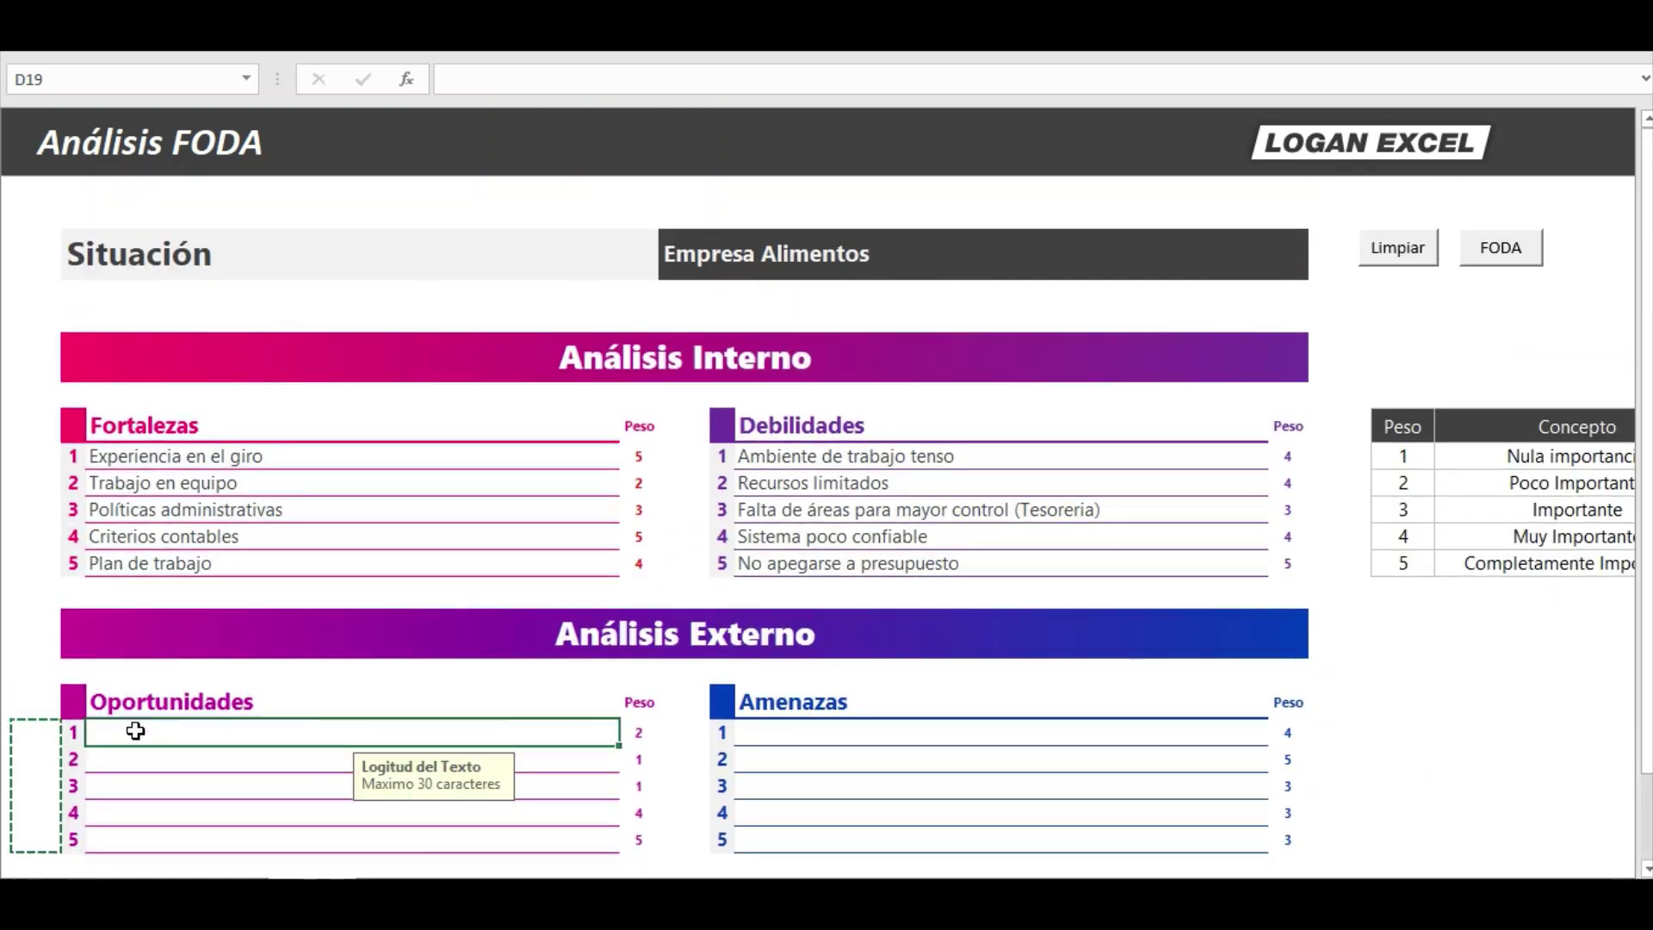
{"action": "right_click", "coordinate": [134, 730]}
{"action": "left_click", "coordinate": [259, 321]}
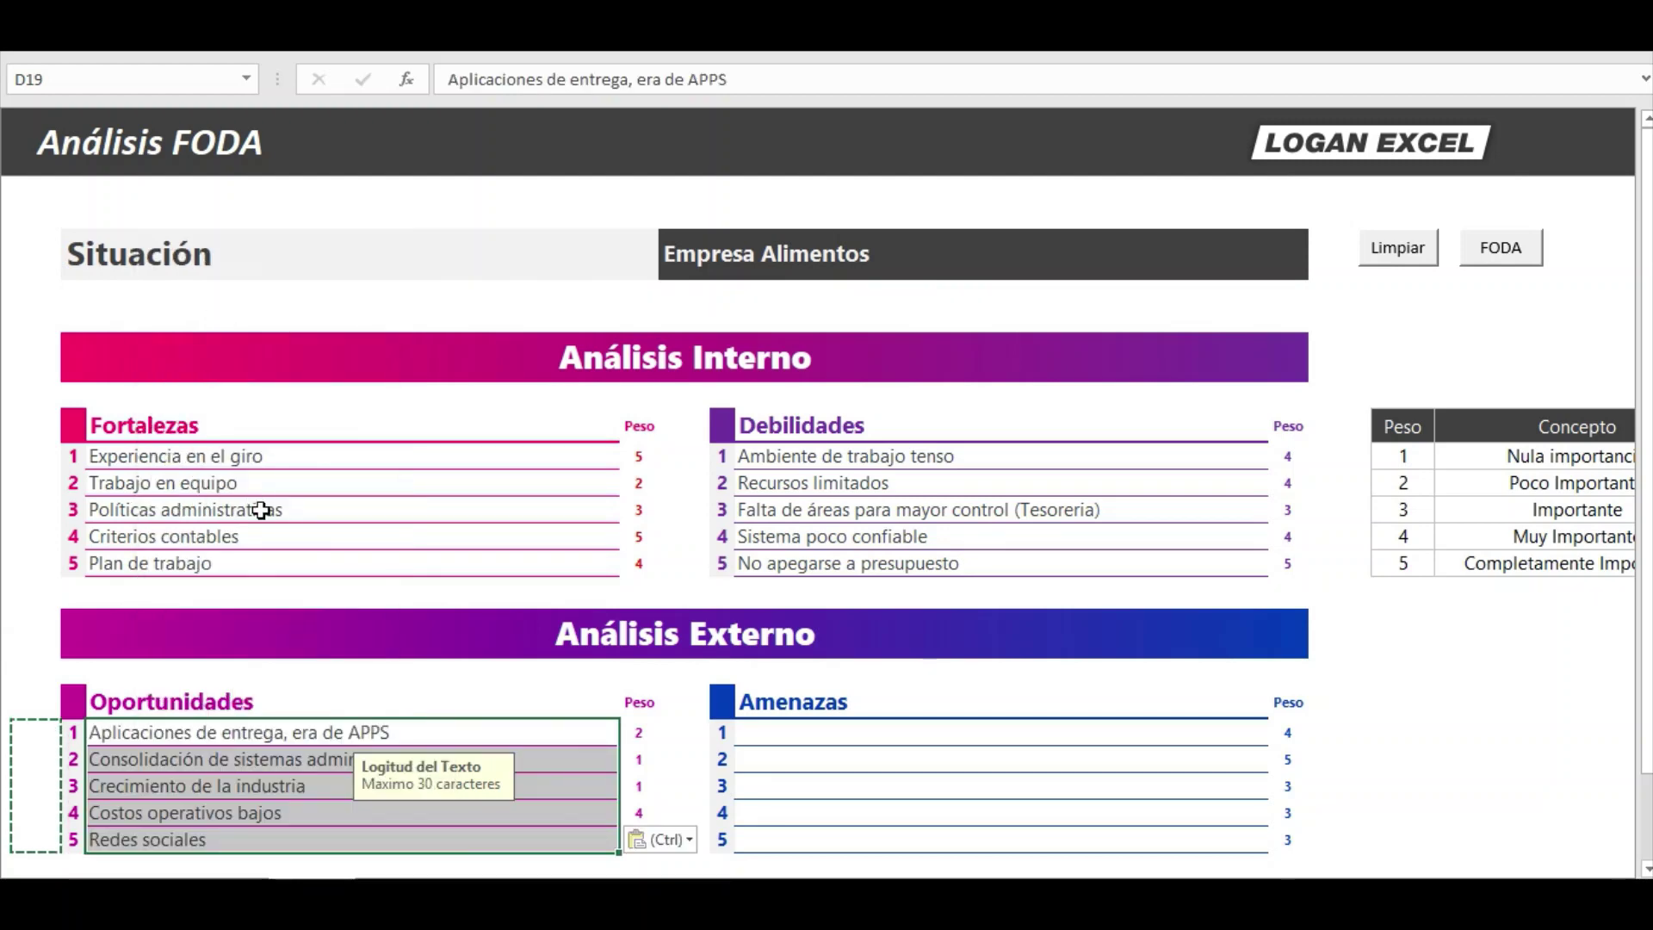
{"action": "scroll", "coordinate": [335, 525], "scroll_direction": "down", "scroll_amount": 1}
{"action": "left_click", "coordinate": [366, 567]}
{"action": "key", "text": "Escape"}
Review the pasted opportunity entries and the prepared threat text beside them.
{"action": "left_click", "coordinate": [334, 627]}
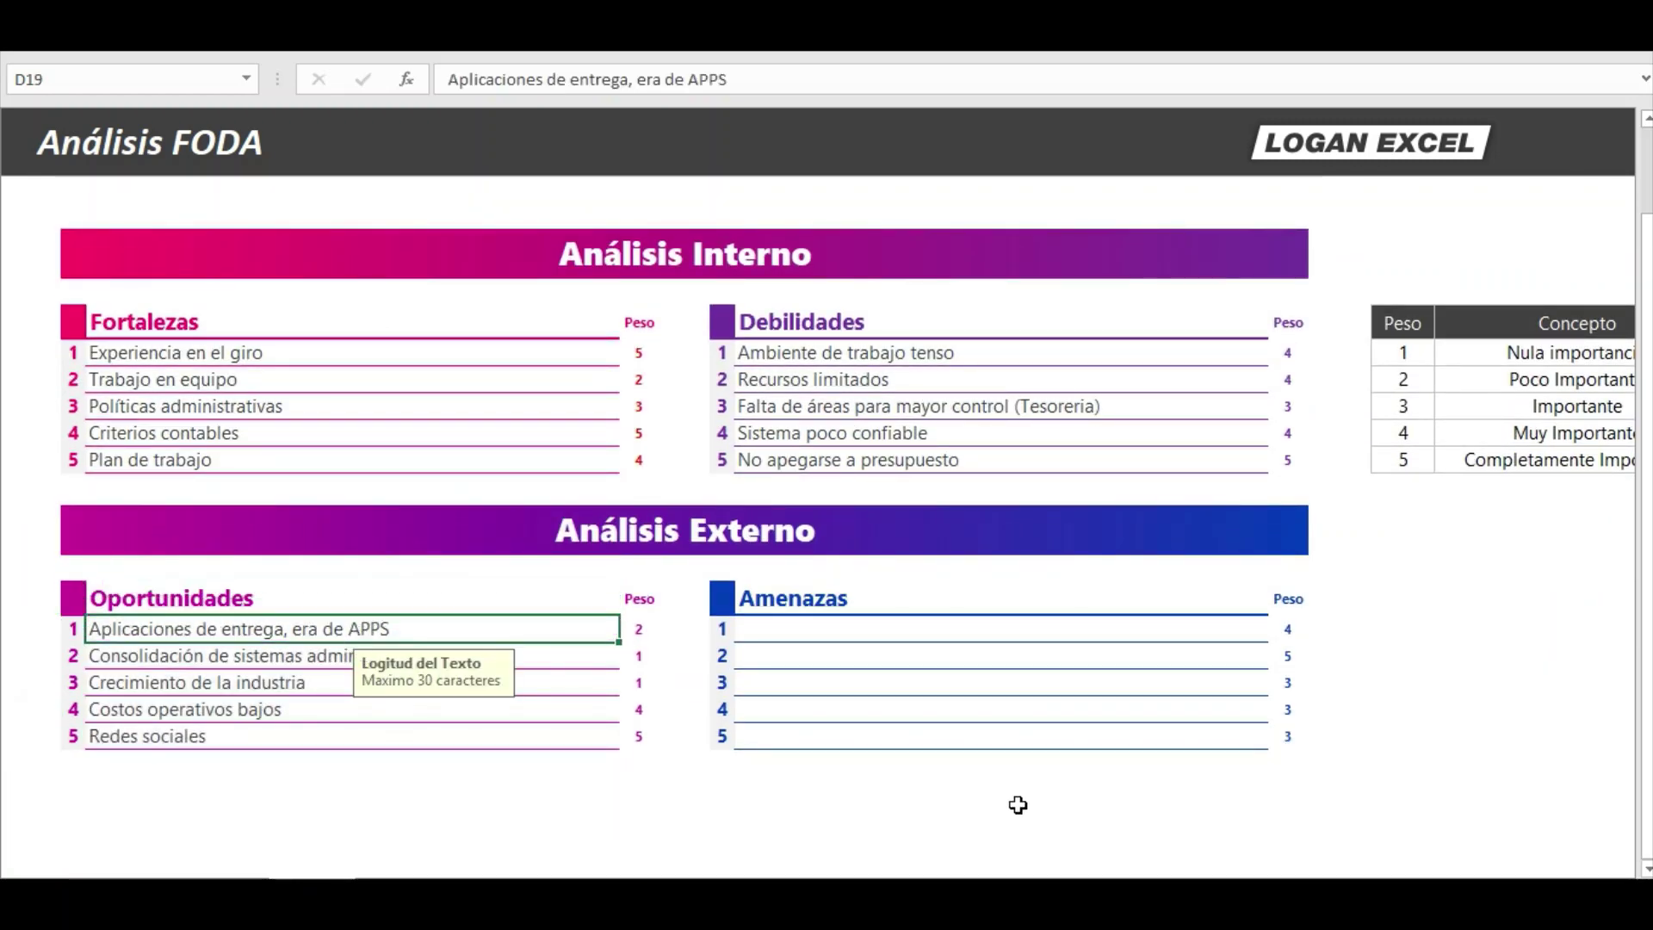
{"action": "left_click", "coordinate": [675, 602]}
{"action": "left_click", "coordinate": [671, 634]}
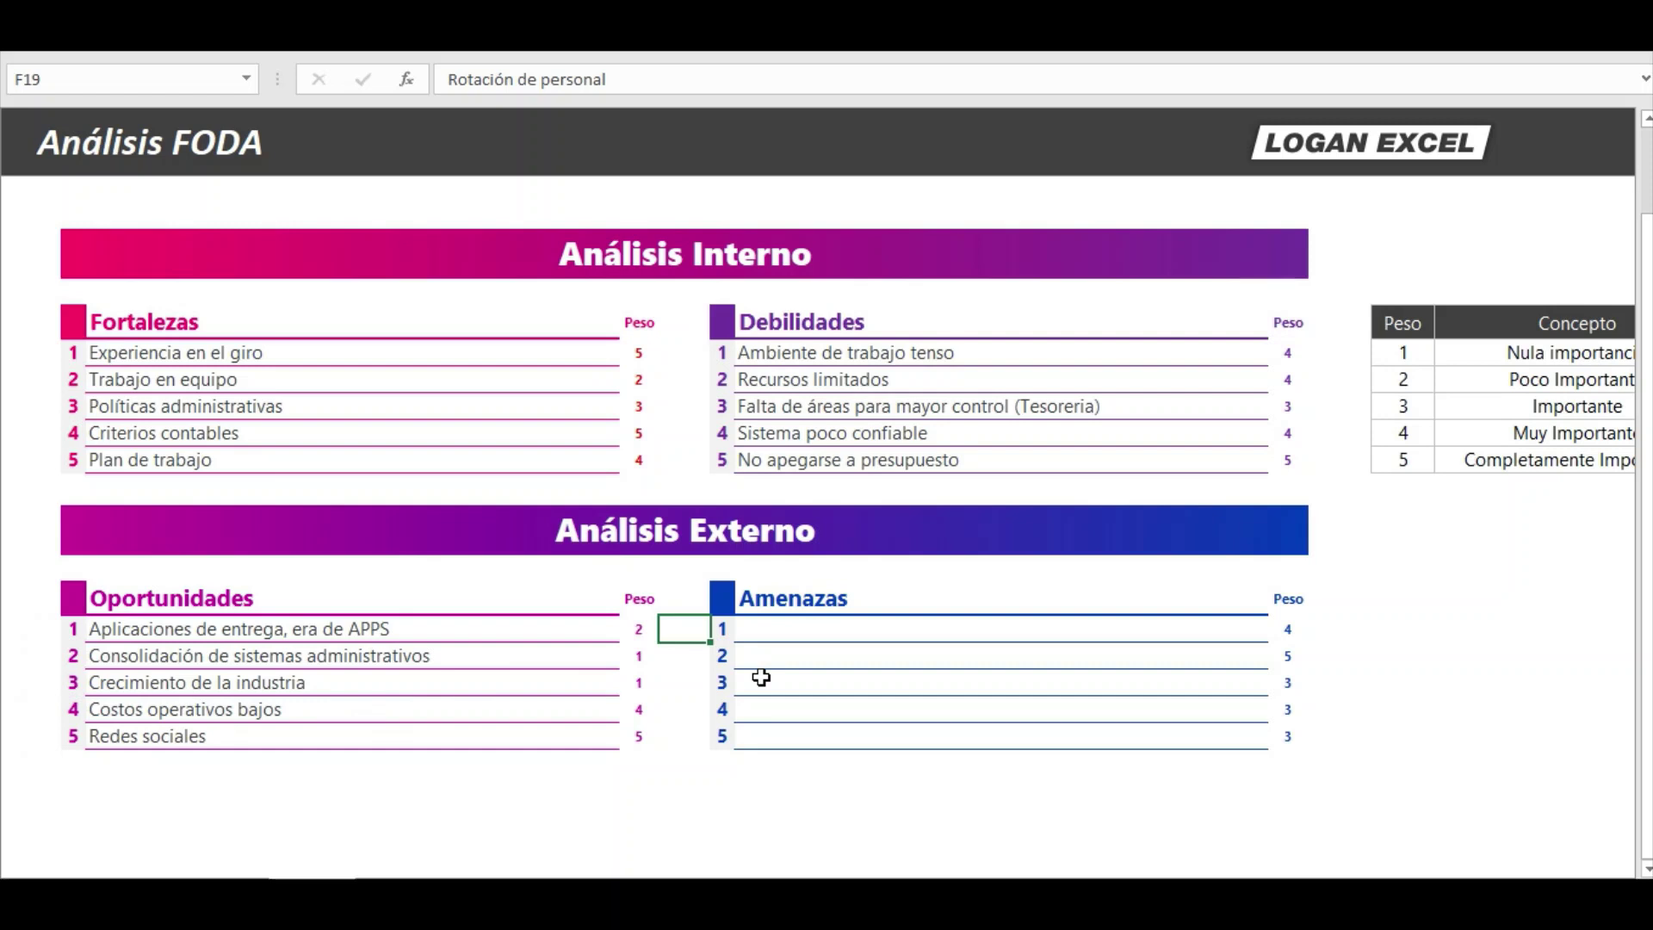
{"action": "key", "text": "Left"}
{"action": "key", "text": "Left"}
{"action": "key", "text": "Left"}
{"action": "key", "text": "Right"}
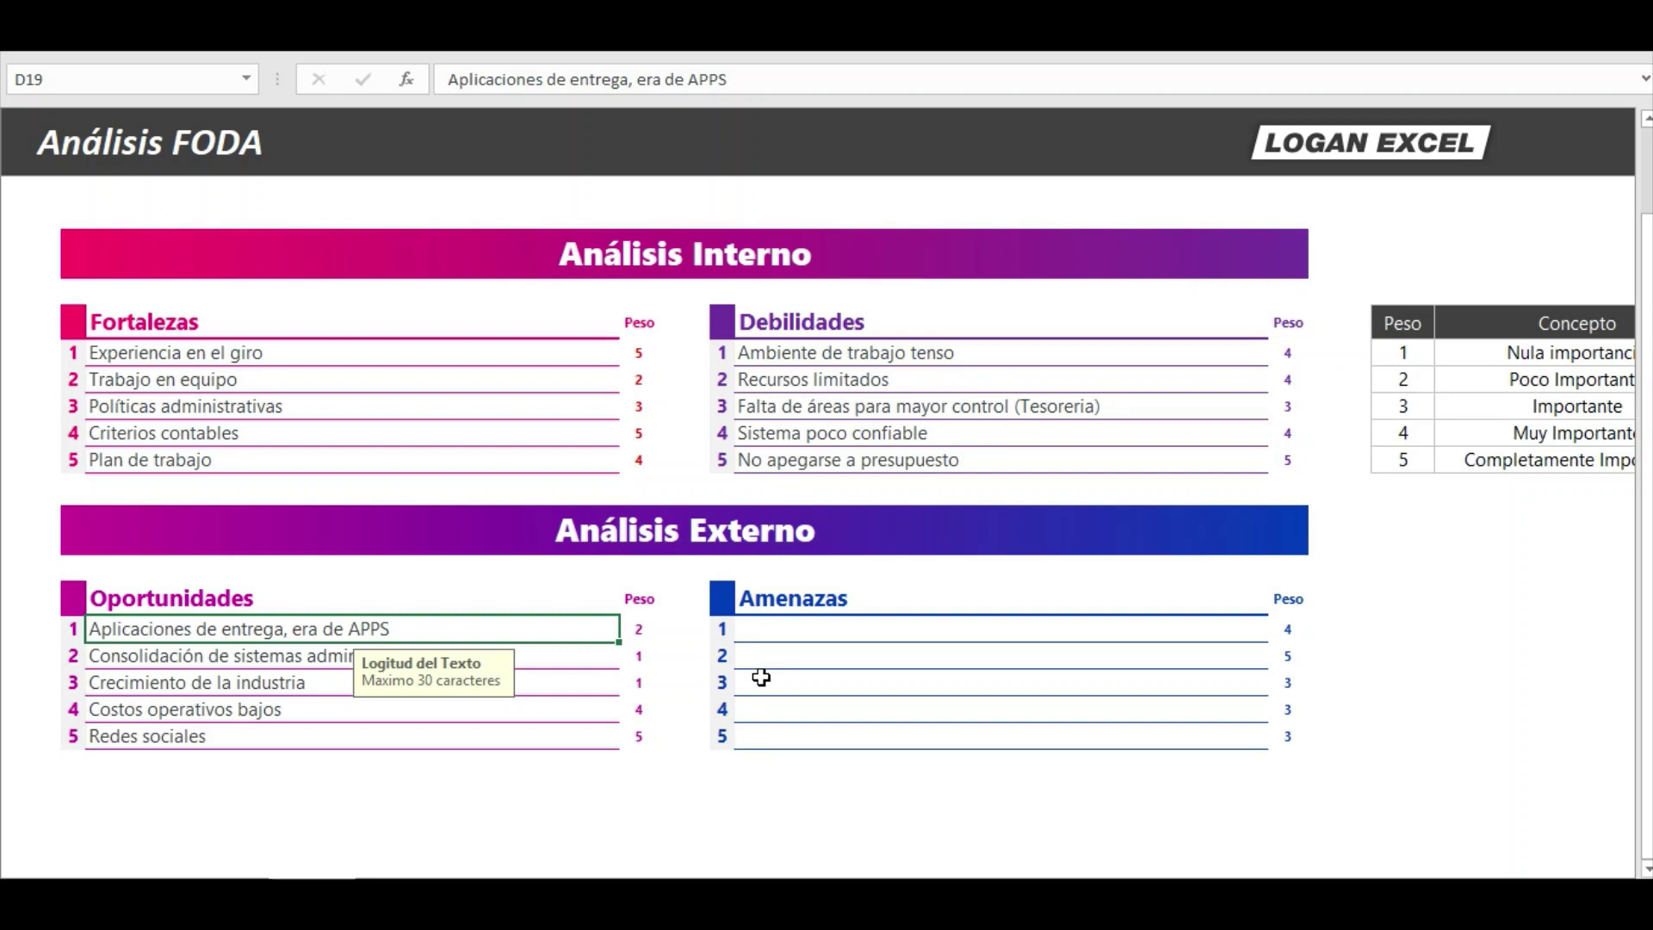
{"action": "key", "text": "Down"}
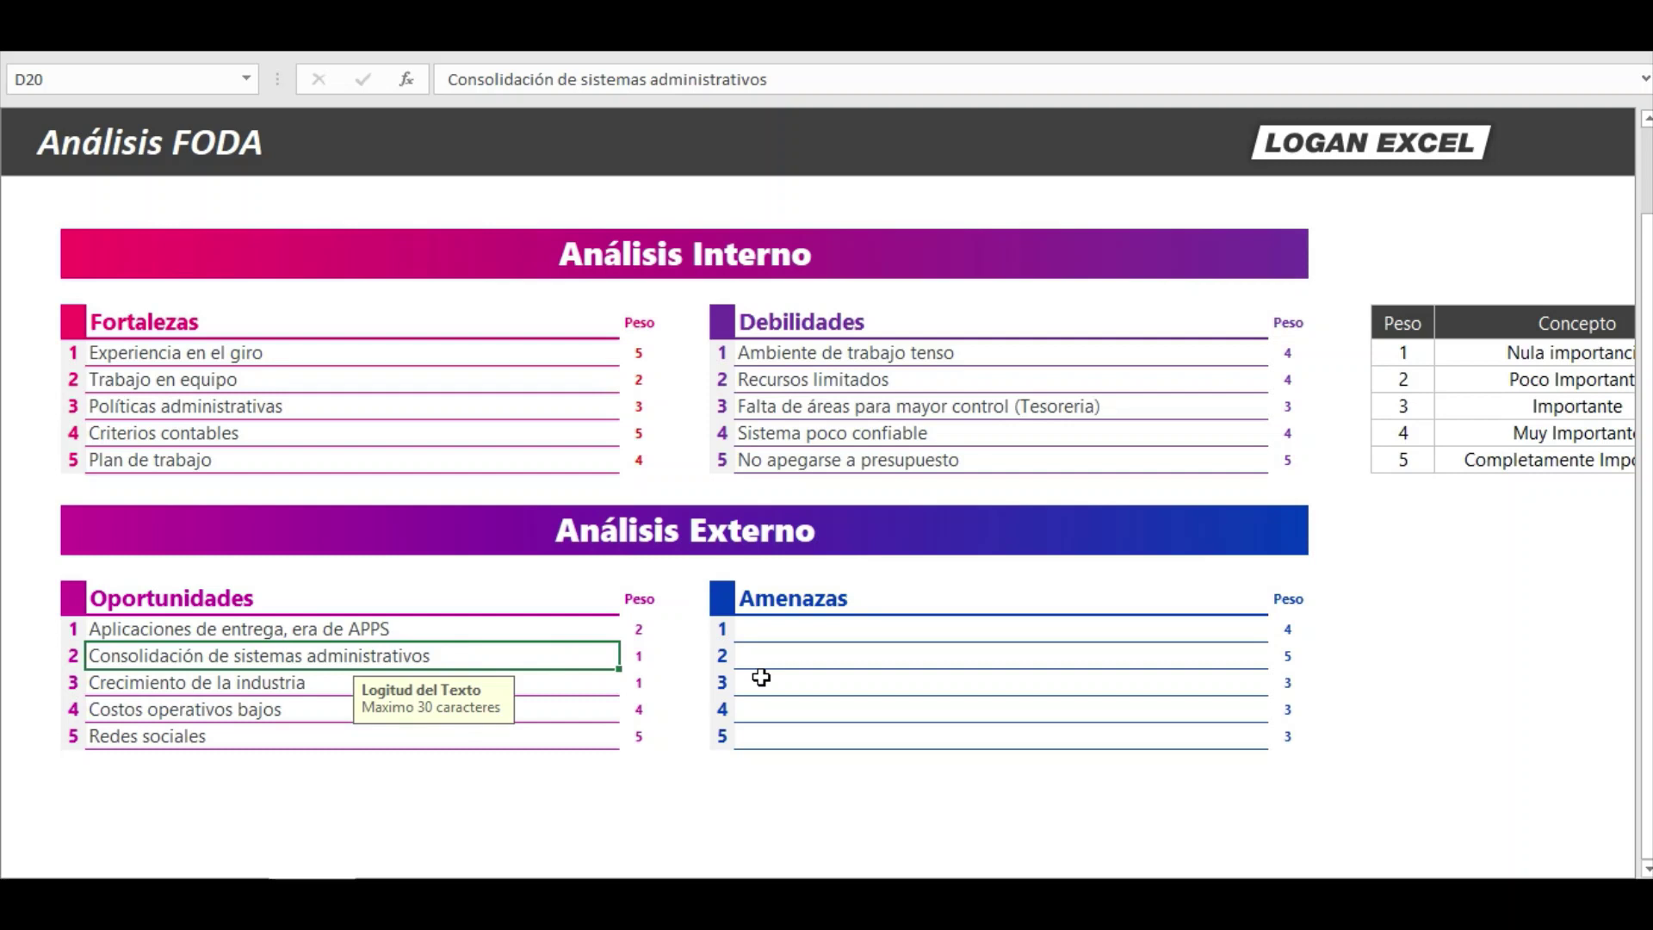
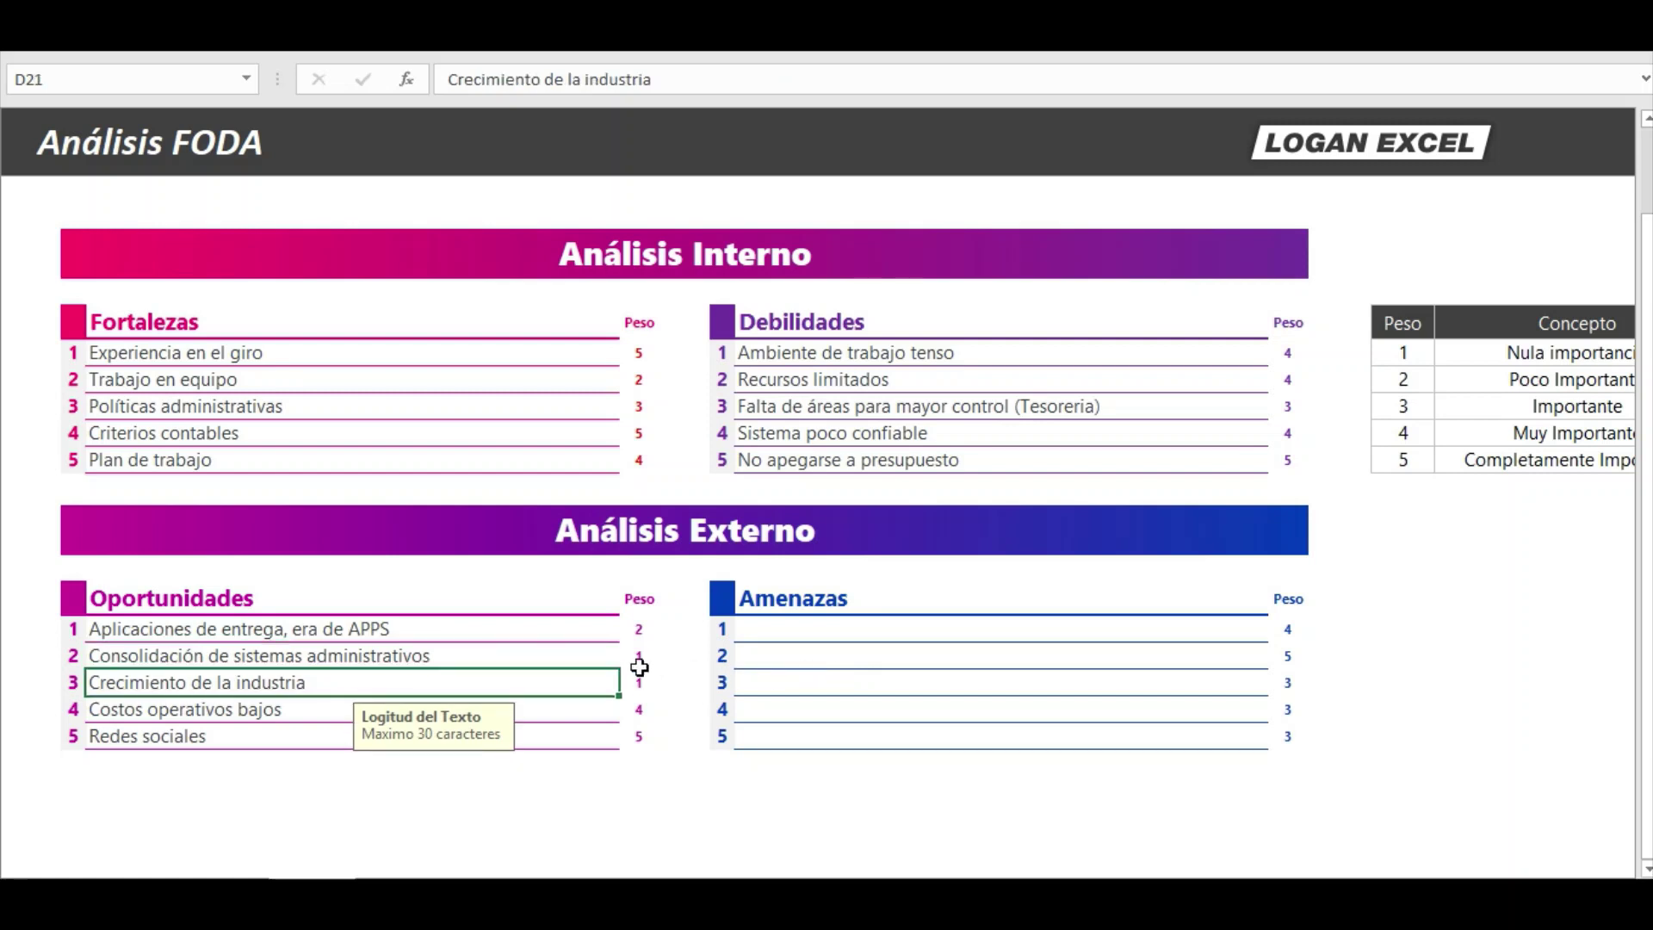
Review the Oportunidades entries and weights, from Crecimiento de la industria to Redes sociales.
{"action": "left_click", "coordinate": [638, 661]}
{"action": "left_click", "coordinate": [496, 678]}
{"action": "scroll", "coordinate": [520, 703], "scroll_direction": "down", "scroll_amount": 1}
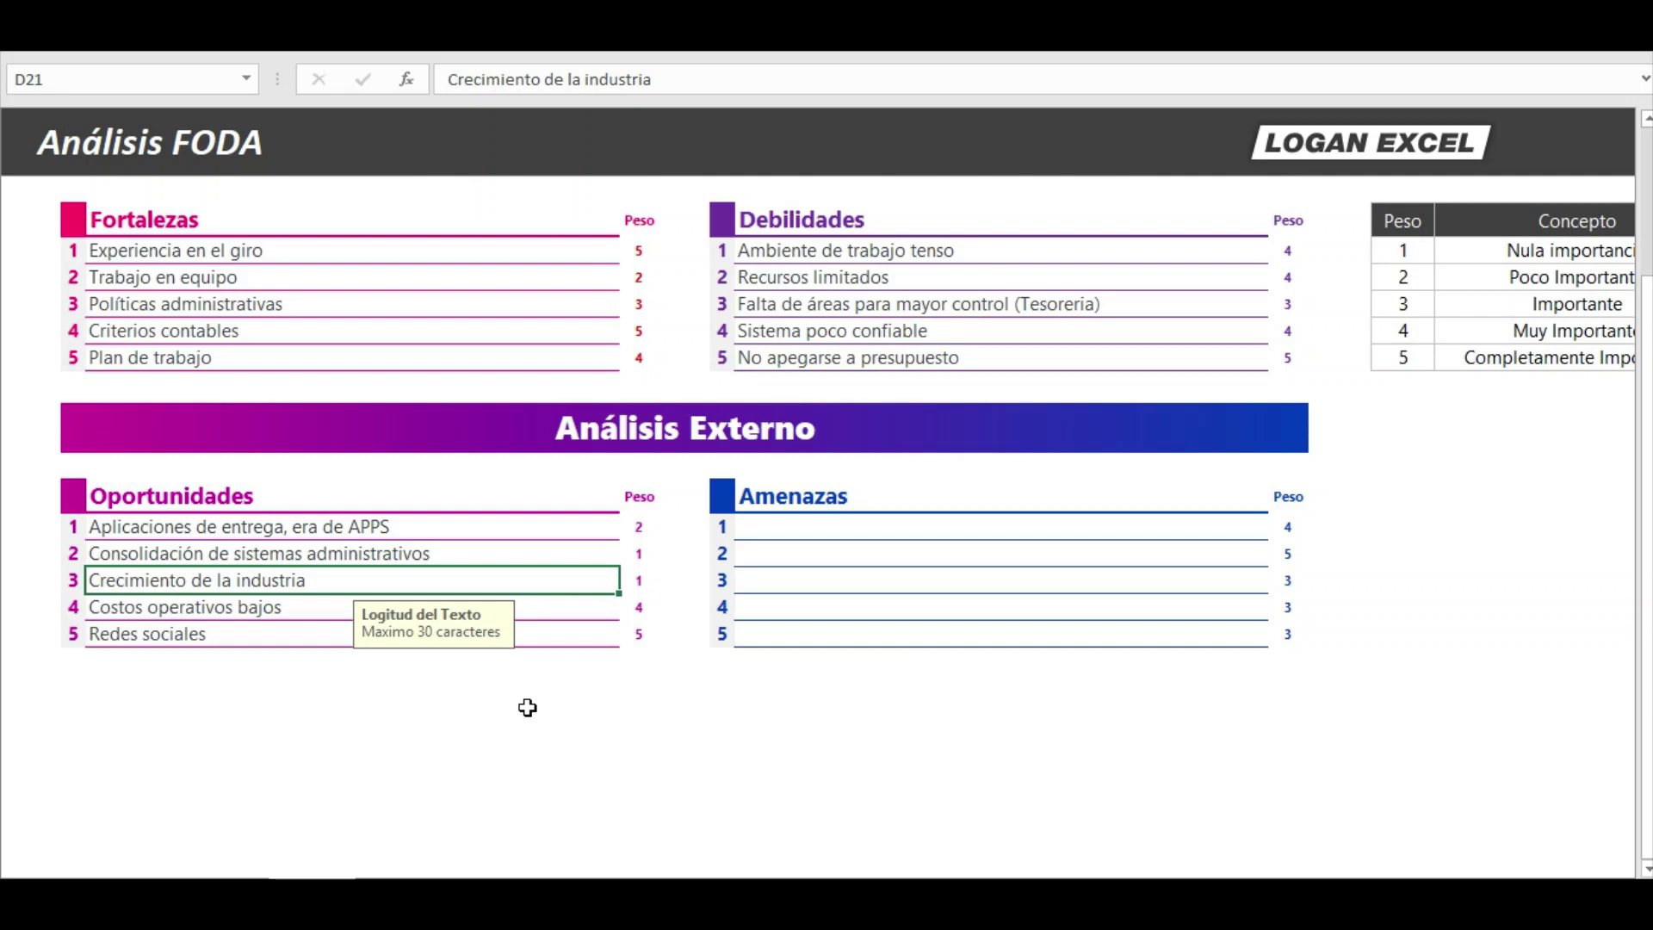
{"action": "scroll", "coordinate": [568, 708], "scroll_direction": "up", "scroll_amount": 1}
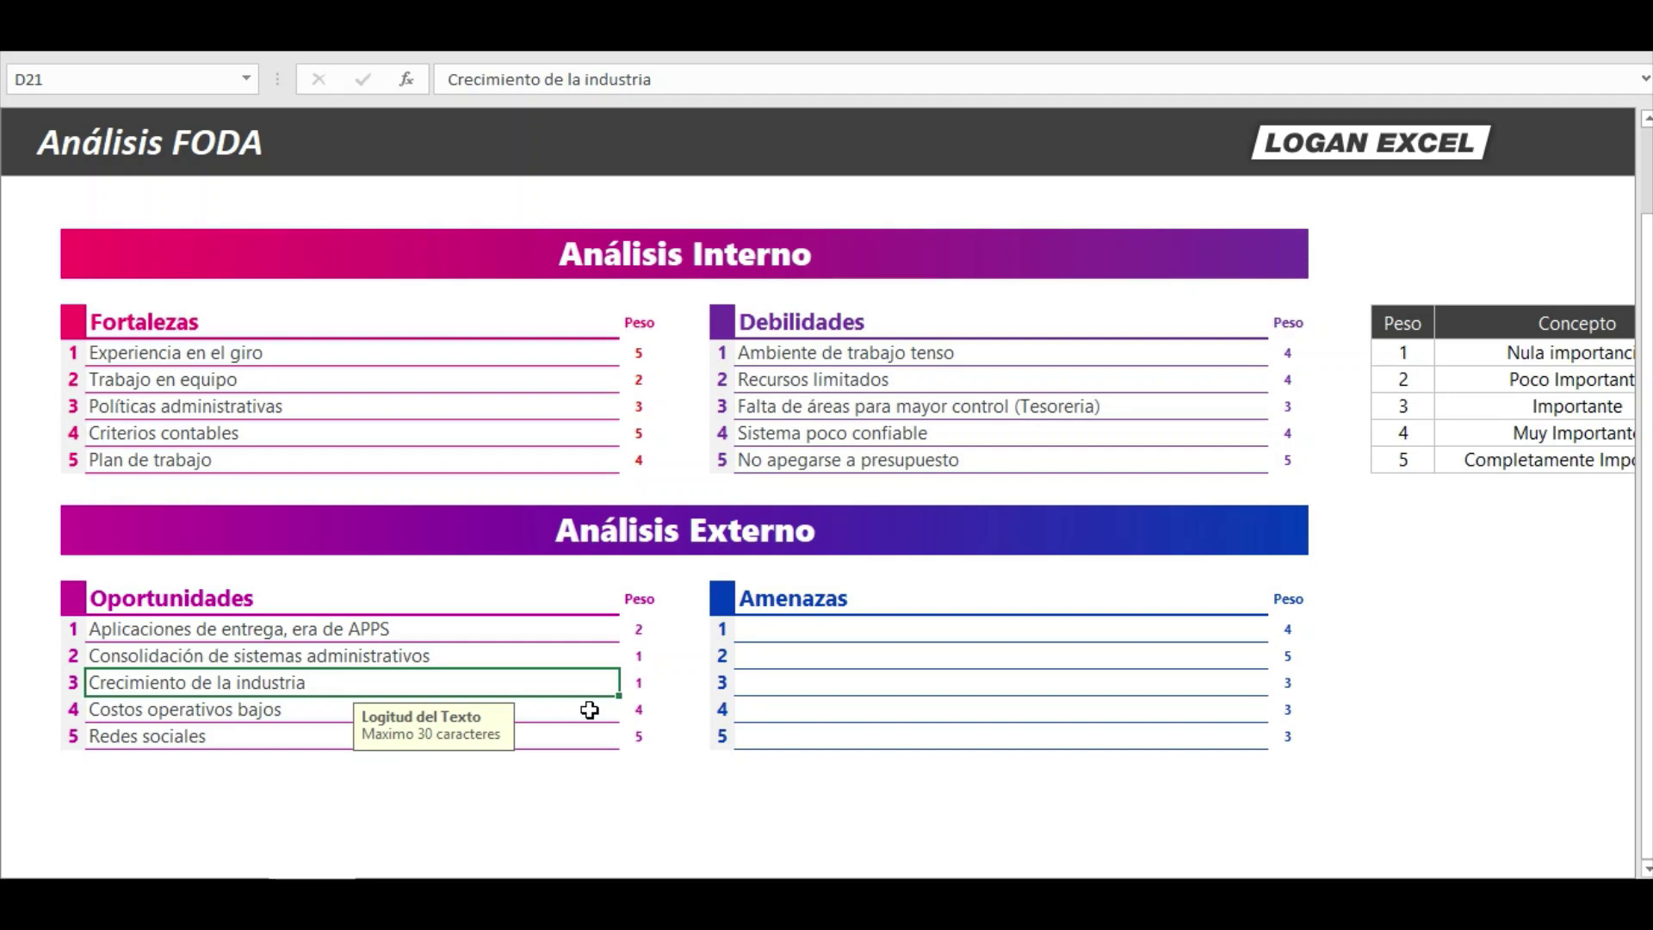
{"action": "left_click", "coordinate": [589, 710]}
{"action": "key", "text": "Up"}
{"action": "key", "text": "Down"}
{"action": "key", "text": "Right"}
{"action": "key", "text": "Left"}
{"action": "key", "text": "Left"}
{"action": "key", "text": "Right"}
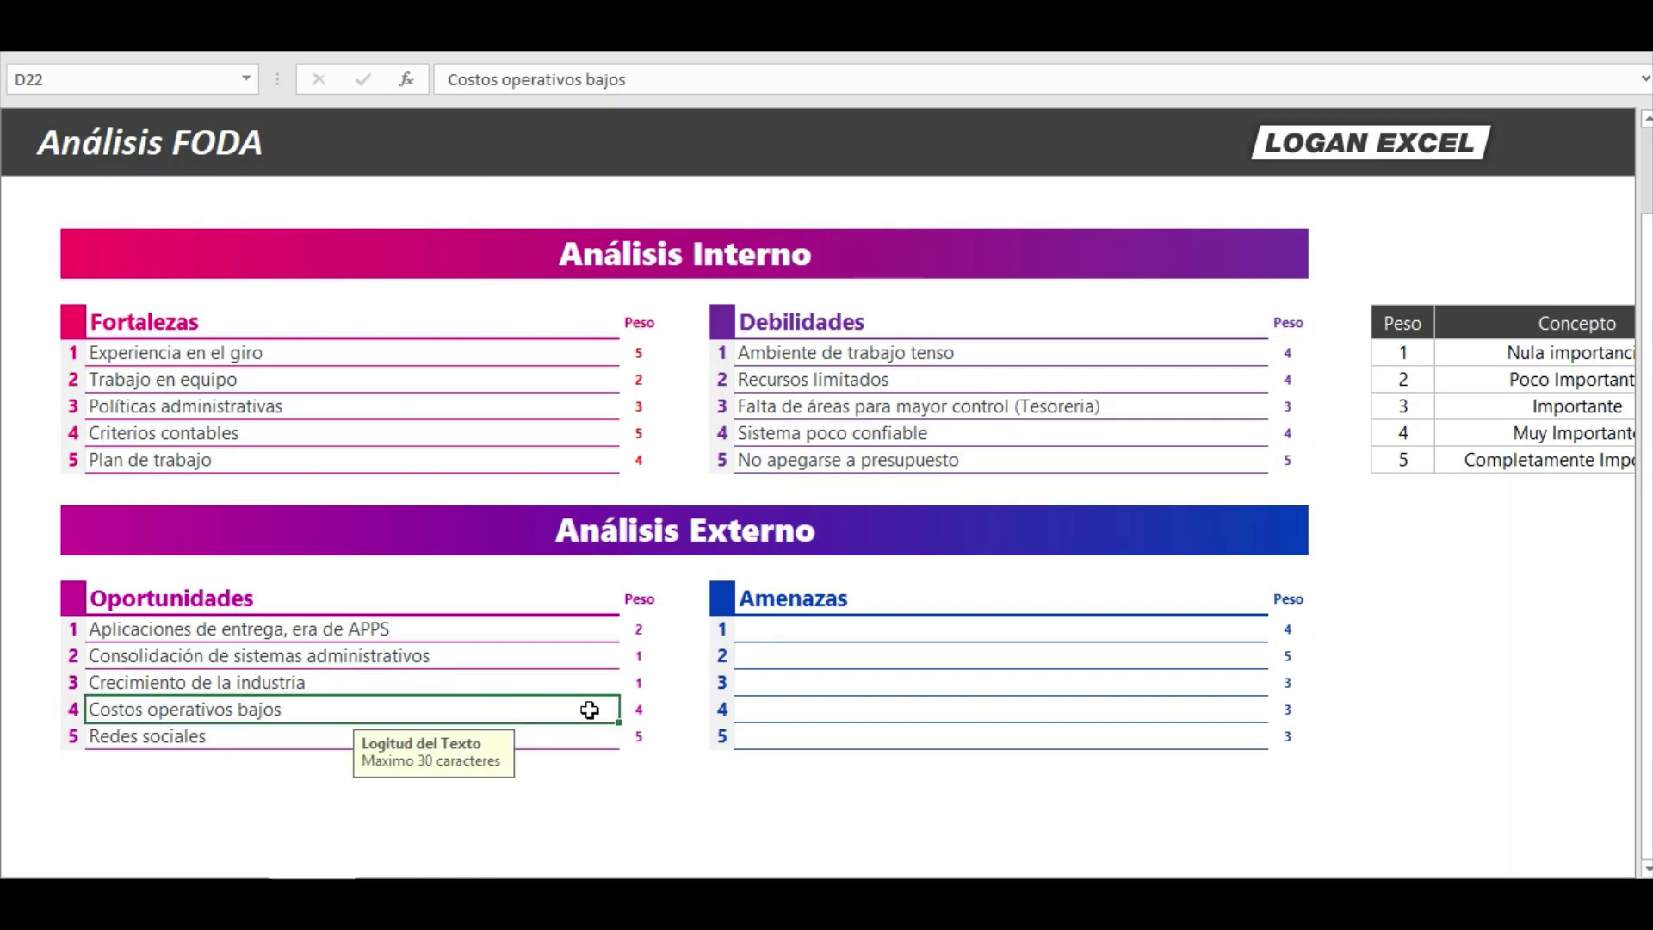
{"action": "key", "text": "Down"}
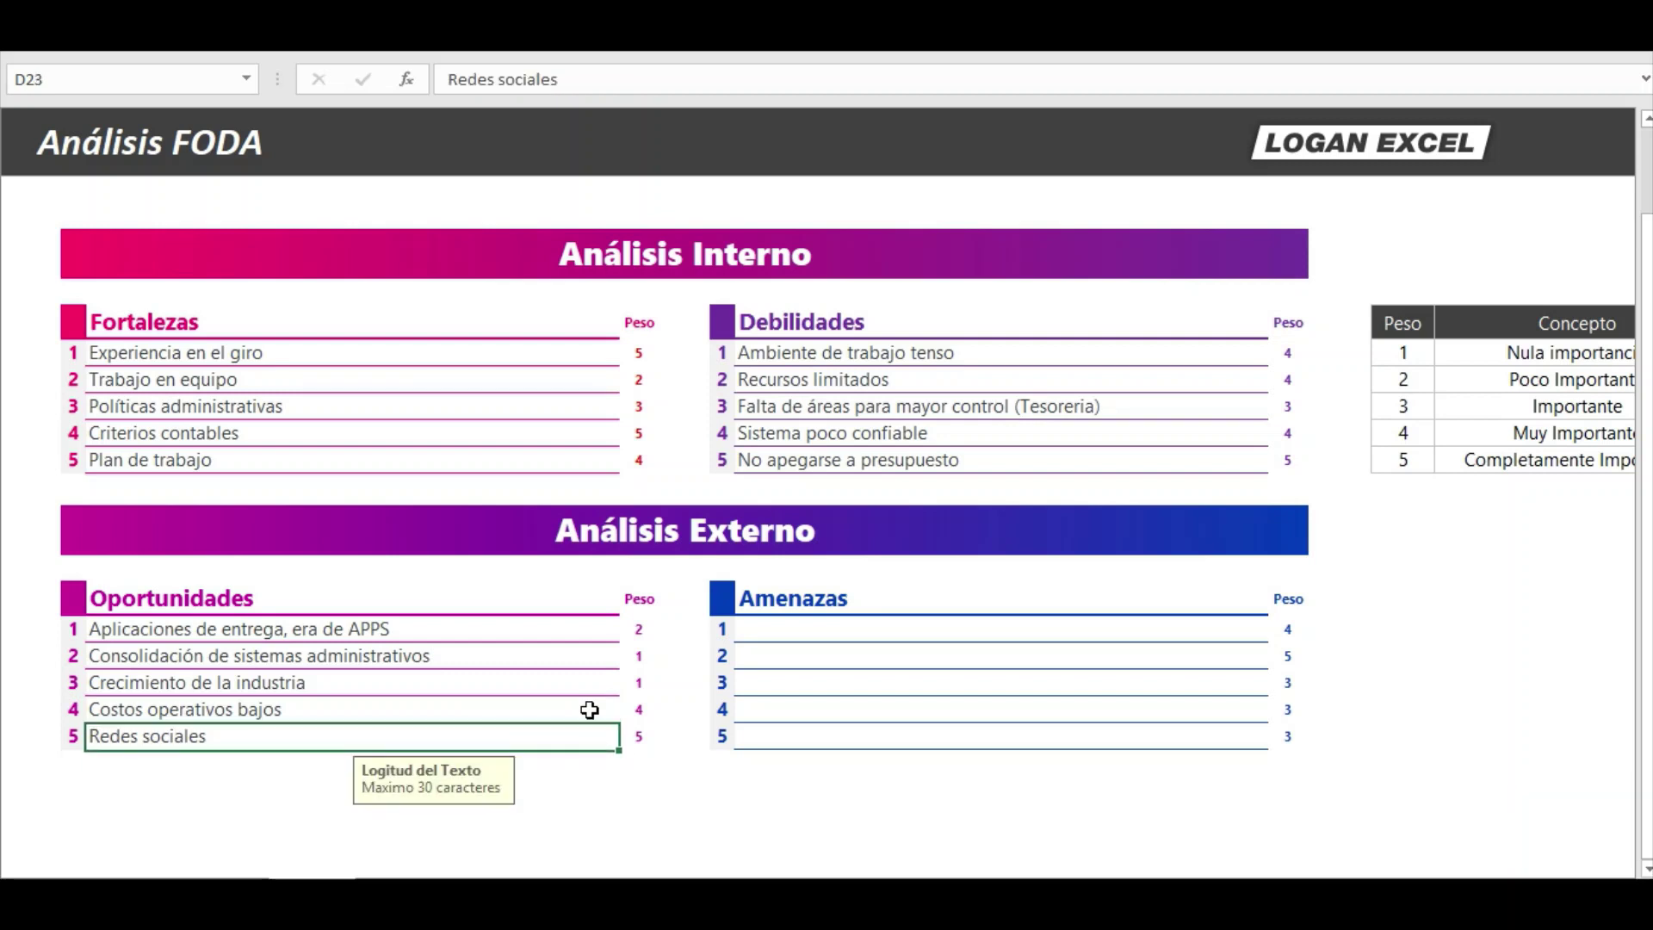
{"action": "key", "text": "Up"}
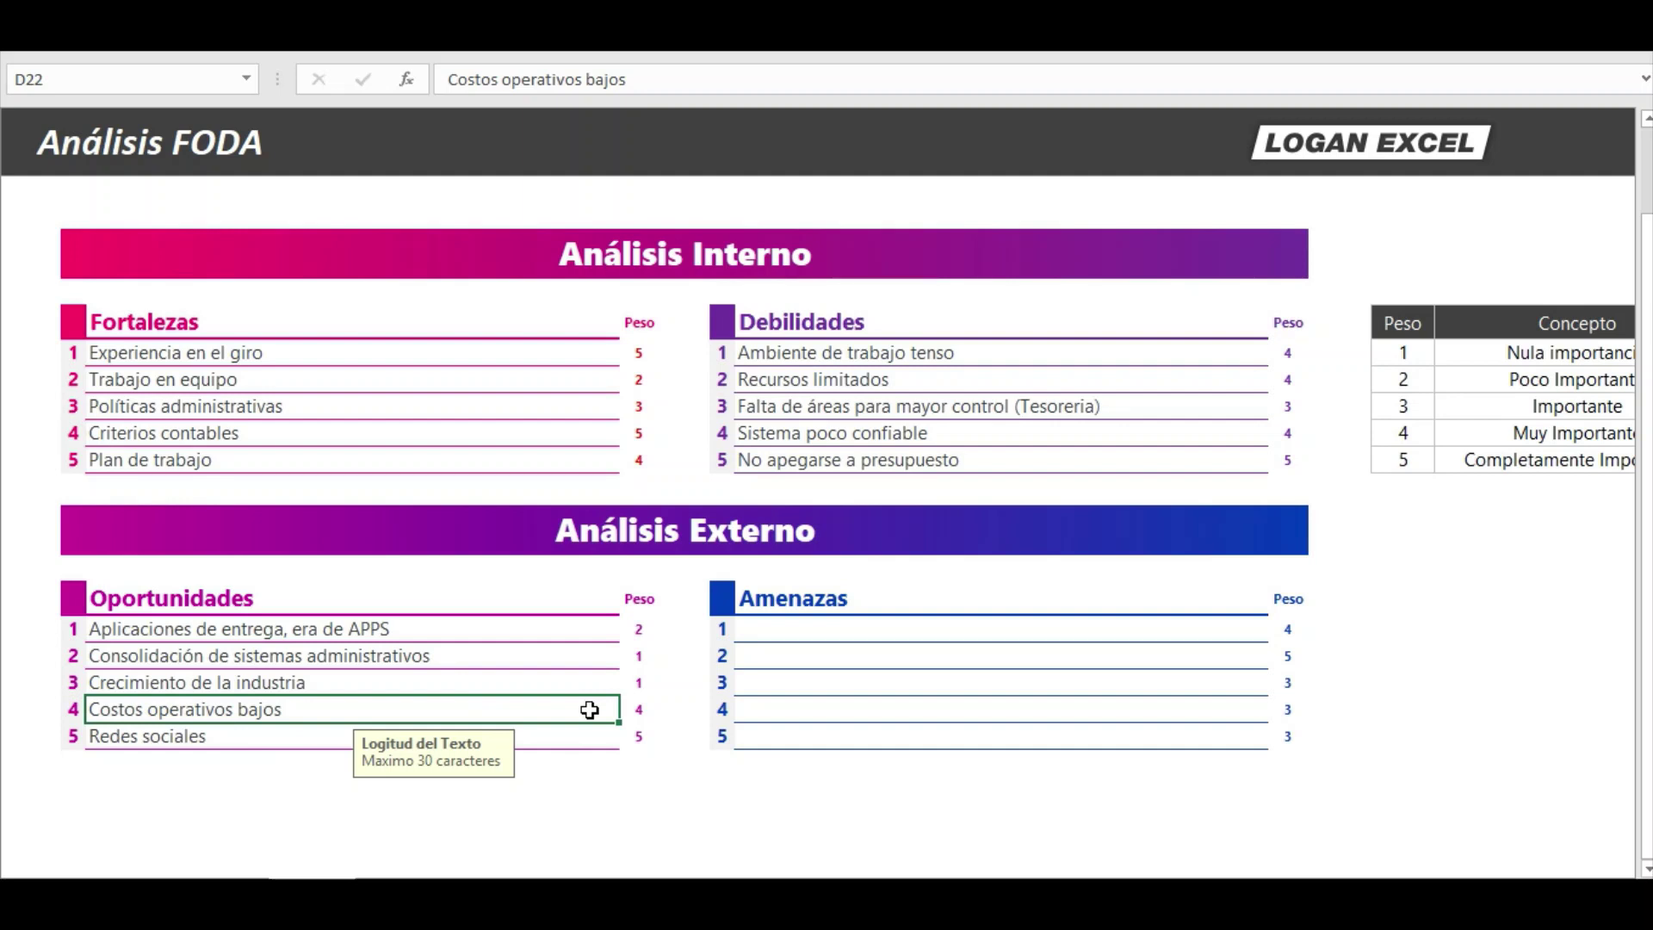
{"action": "key", "text": "Down"}
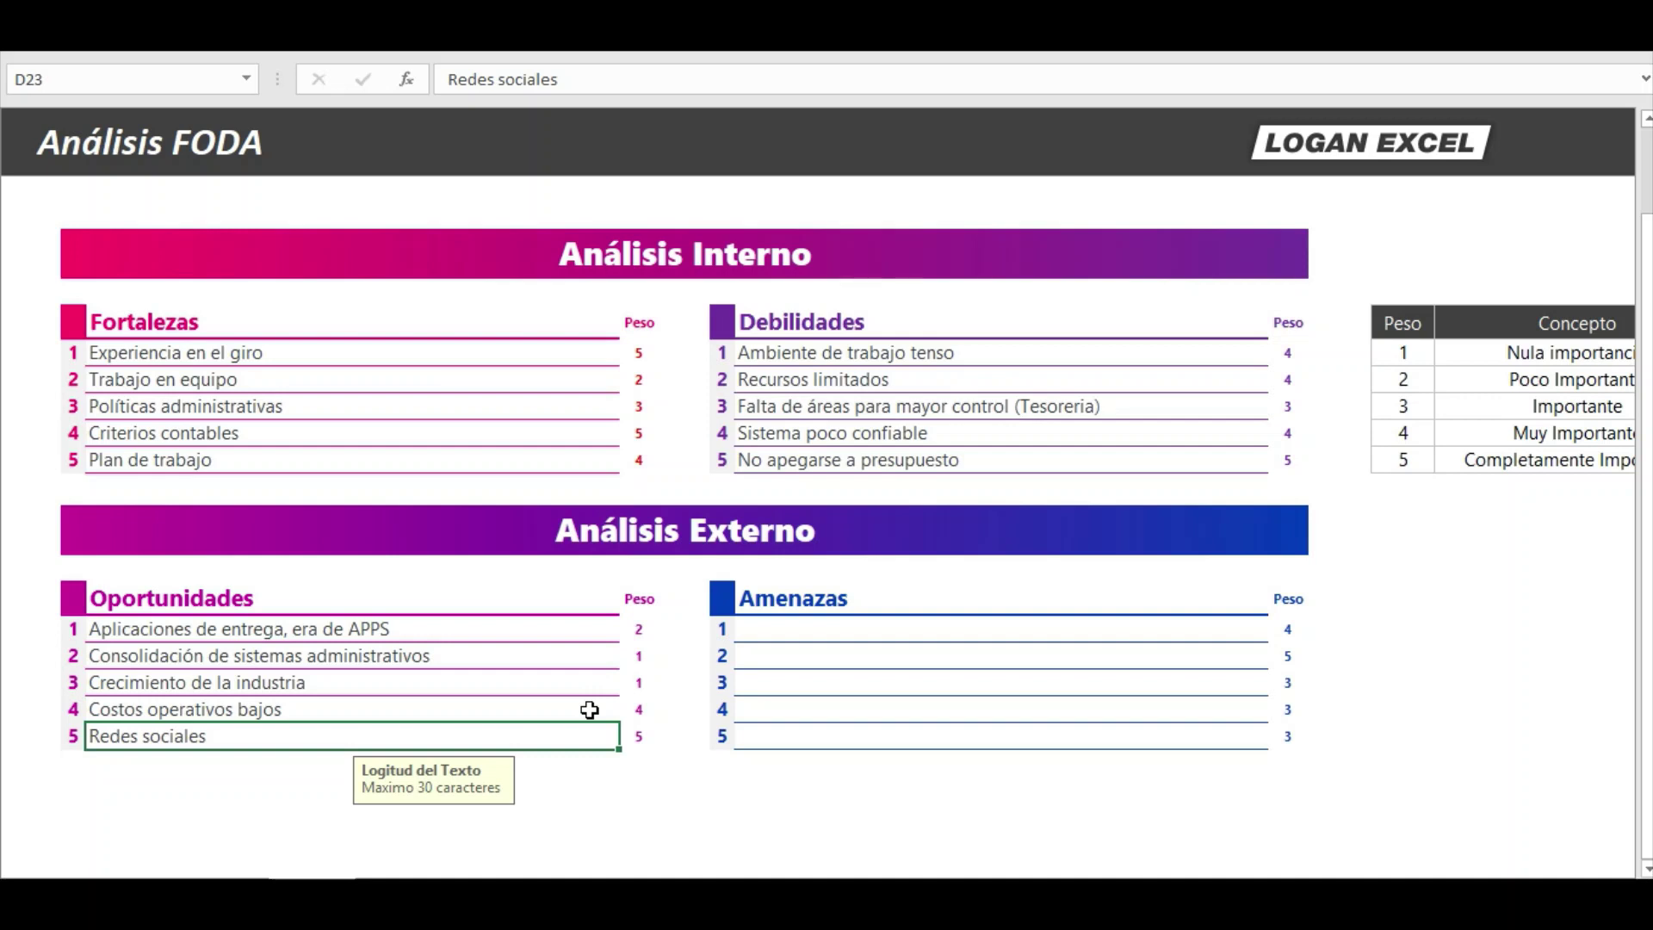
Copy the prepared list of five threats and paste it as values into the Amenazas rows.
{"action": "left_click", "coordinate": [452, 656]}
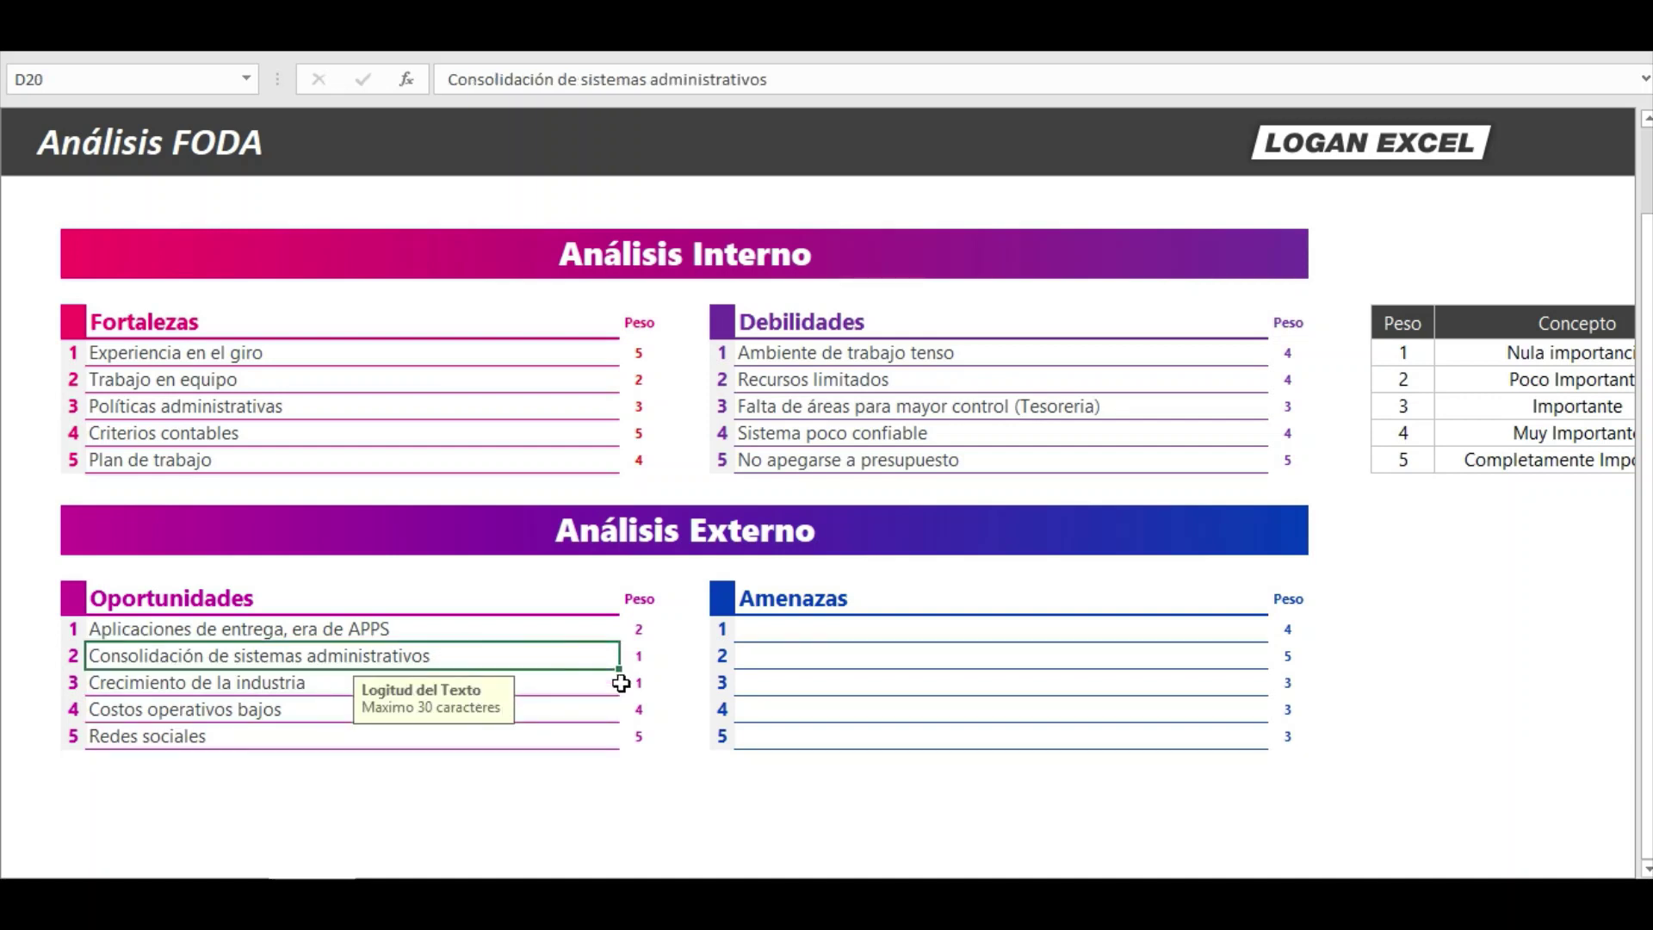
{"action": "left_click", "coordinate": [589, 678]}
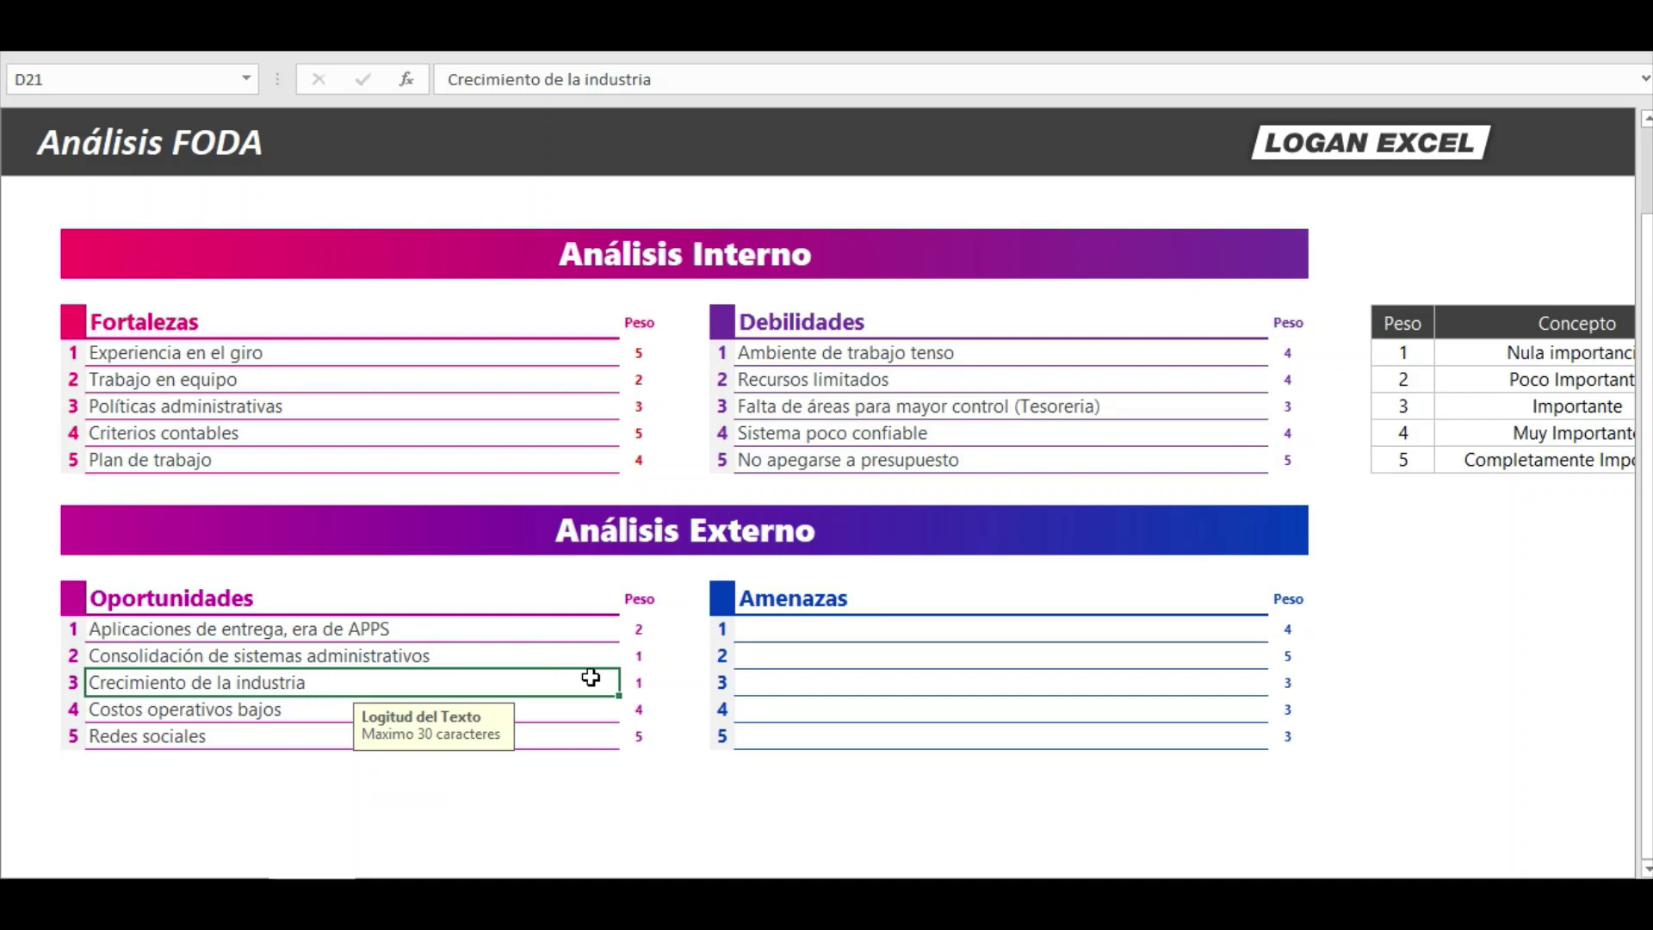
{"action": "left_click", "coordinate": [928, 634]}
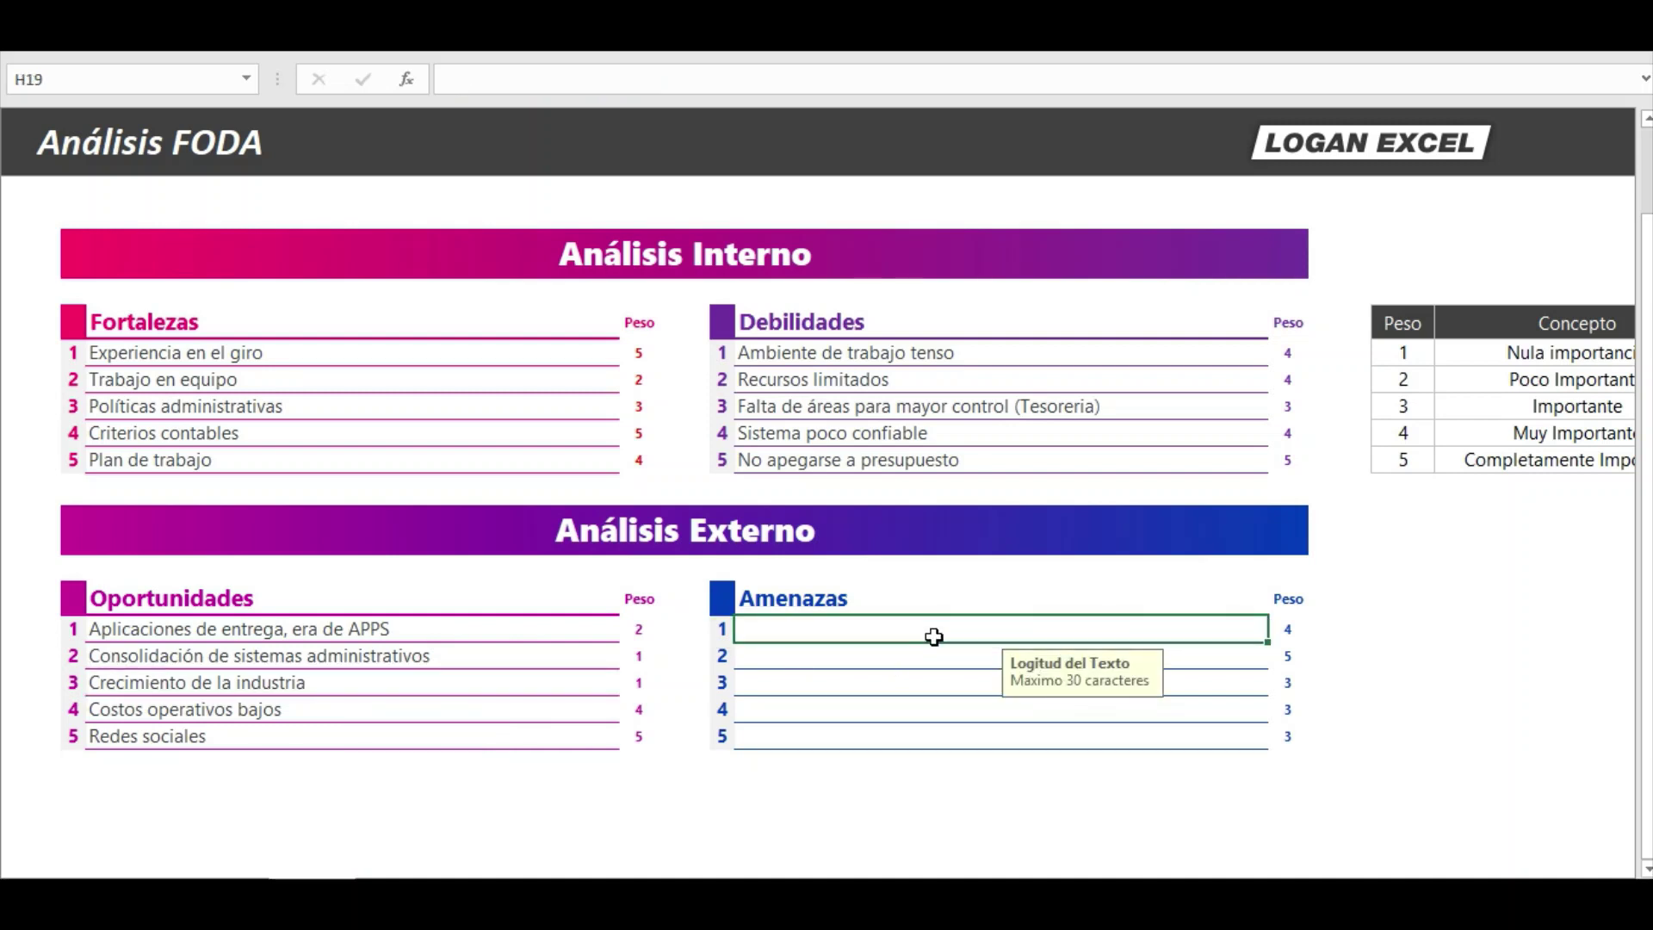
{"action": "key", "text": "Left"}
{"action": "key", "text": "Left"}
{"action": "key", "text": "ctrl+v"}
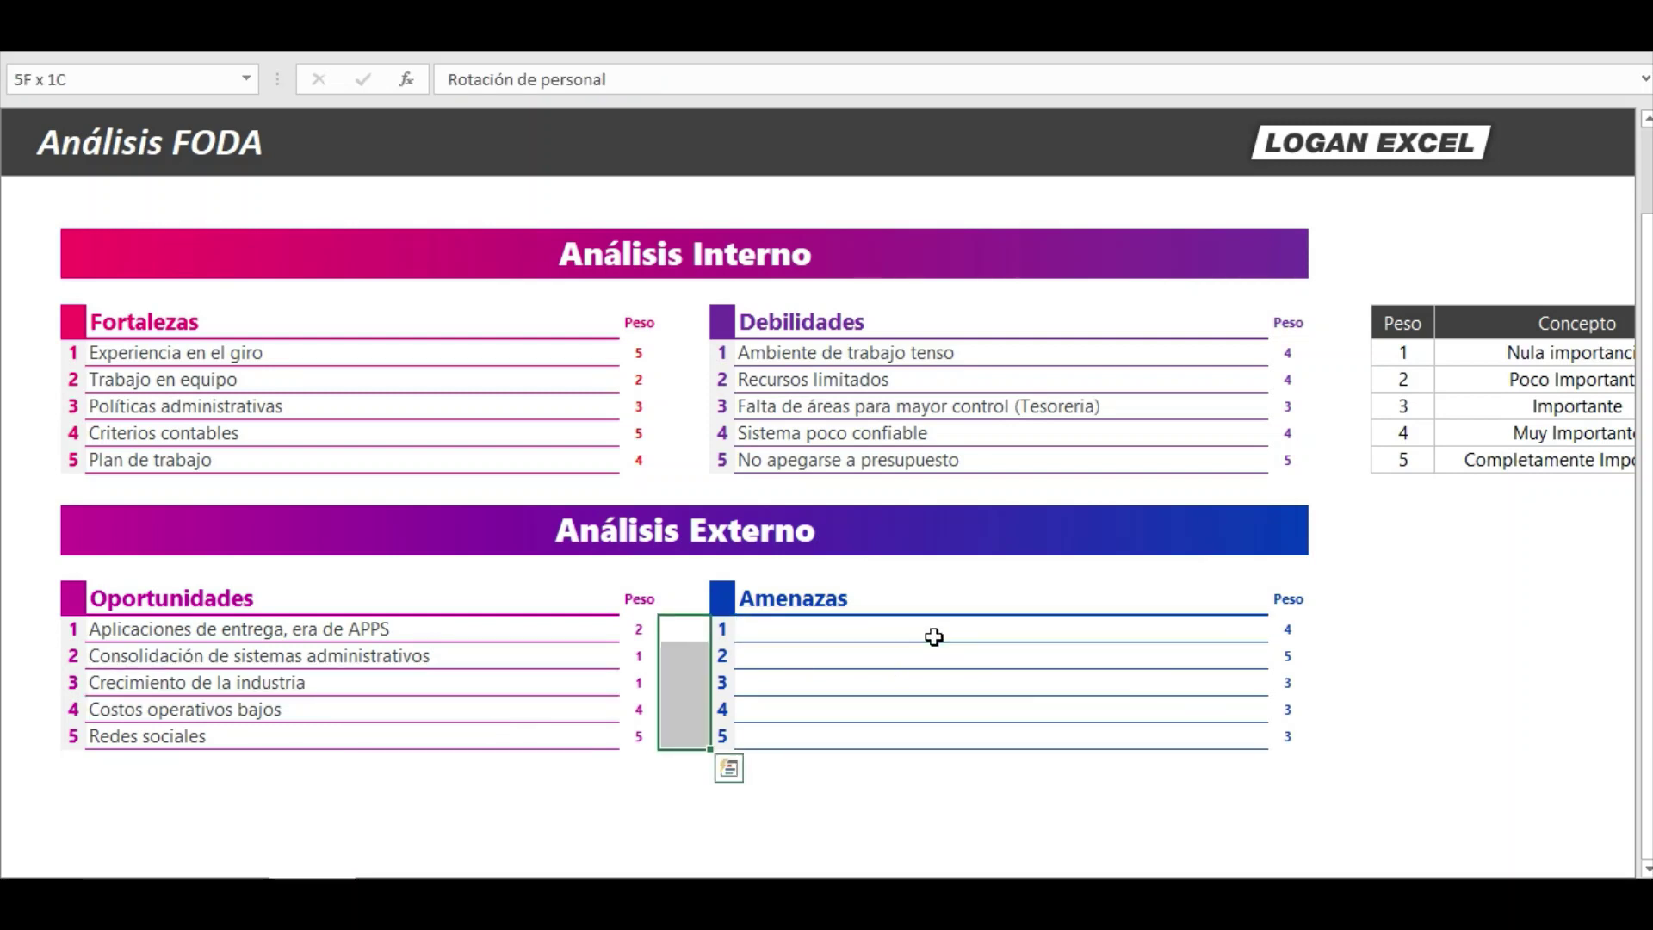
{"action": "key", "text": "ctrl+c"}
{"action": "left_click", "coordinate": [820, 629]}
{"action": "right_click", "coordinate": [820, 629]}
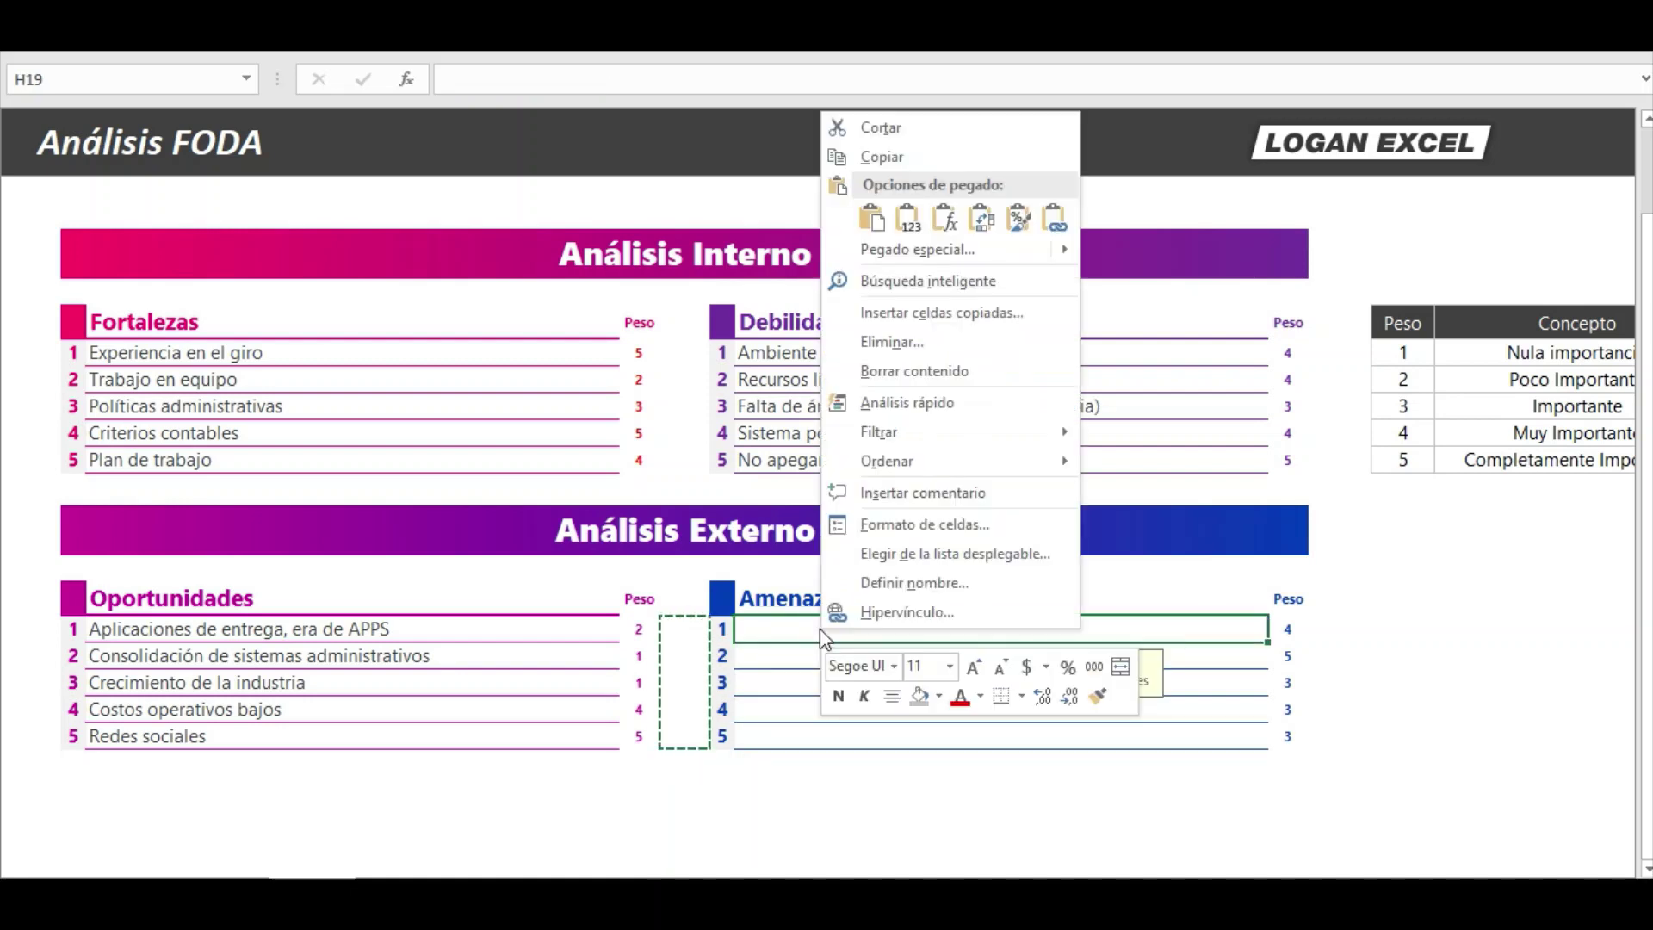
{"action": "left_click", "coordinate": [909, 218]}
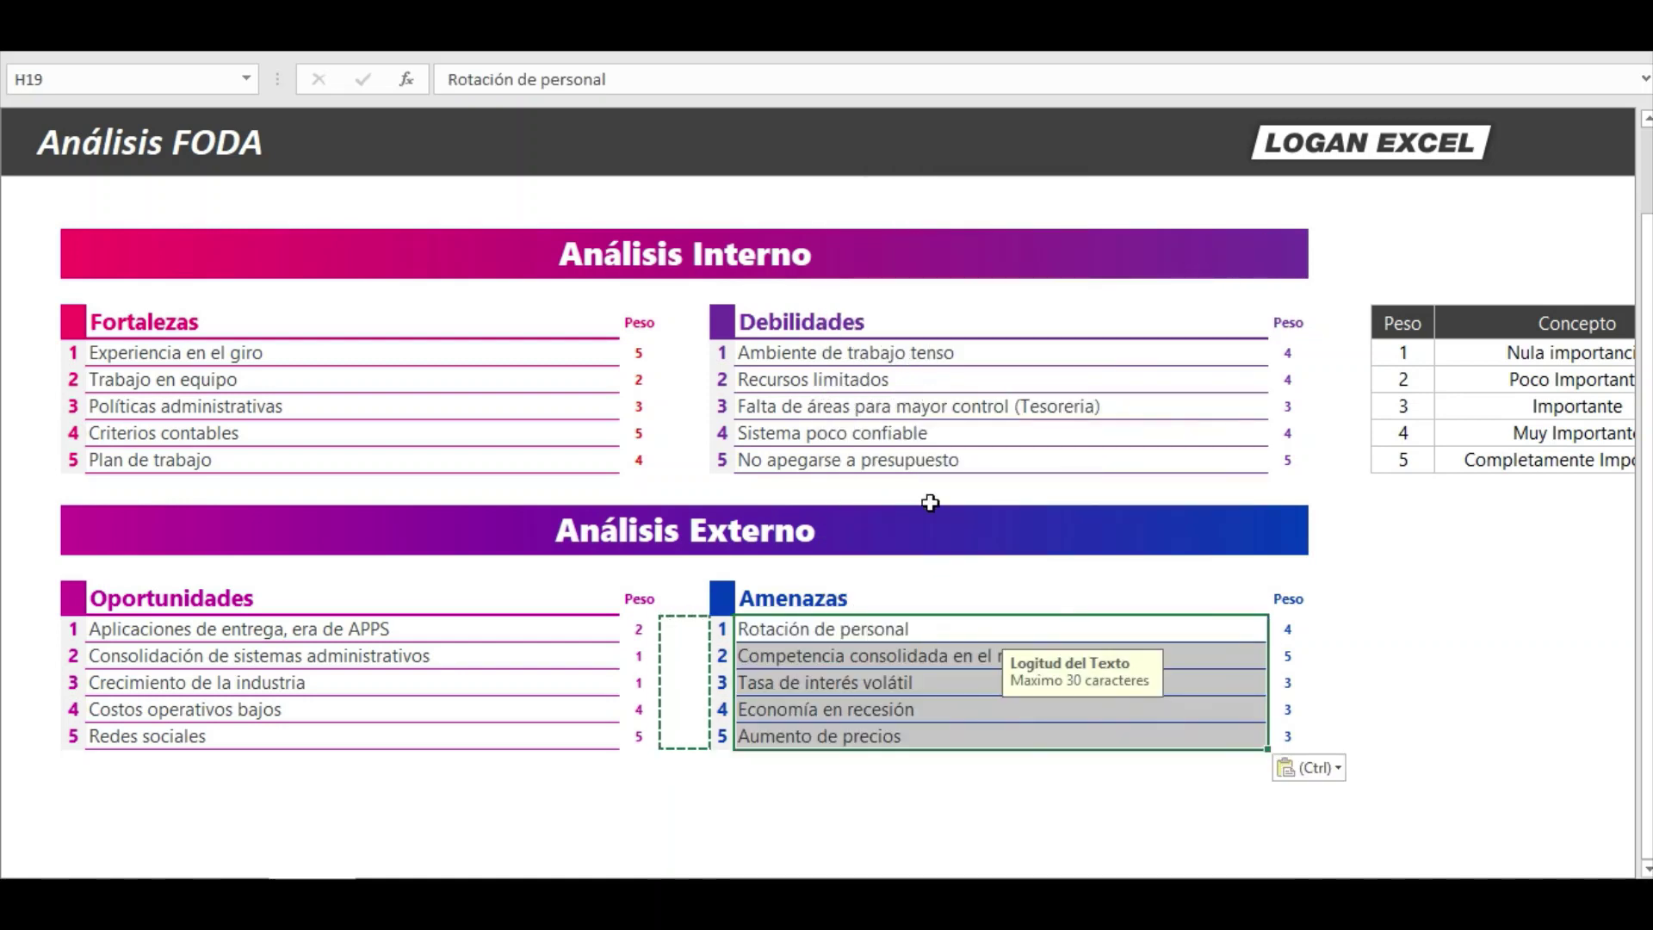
{"action": "left_click", "coordinate": [900, 689]}
Clear the copy marquee and return to the Rotación de personal entry.
{"action": "left_click", "coordinate": [910, 639]}
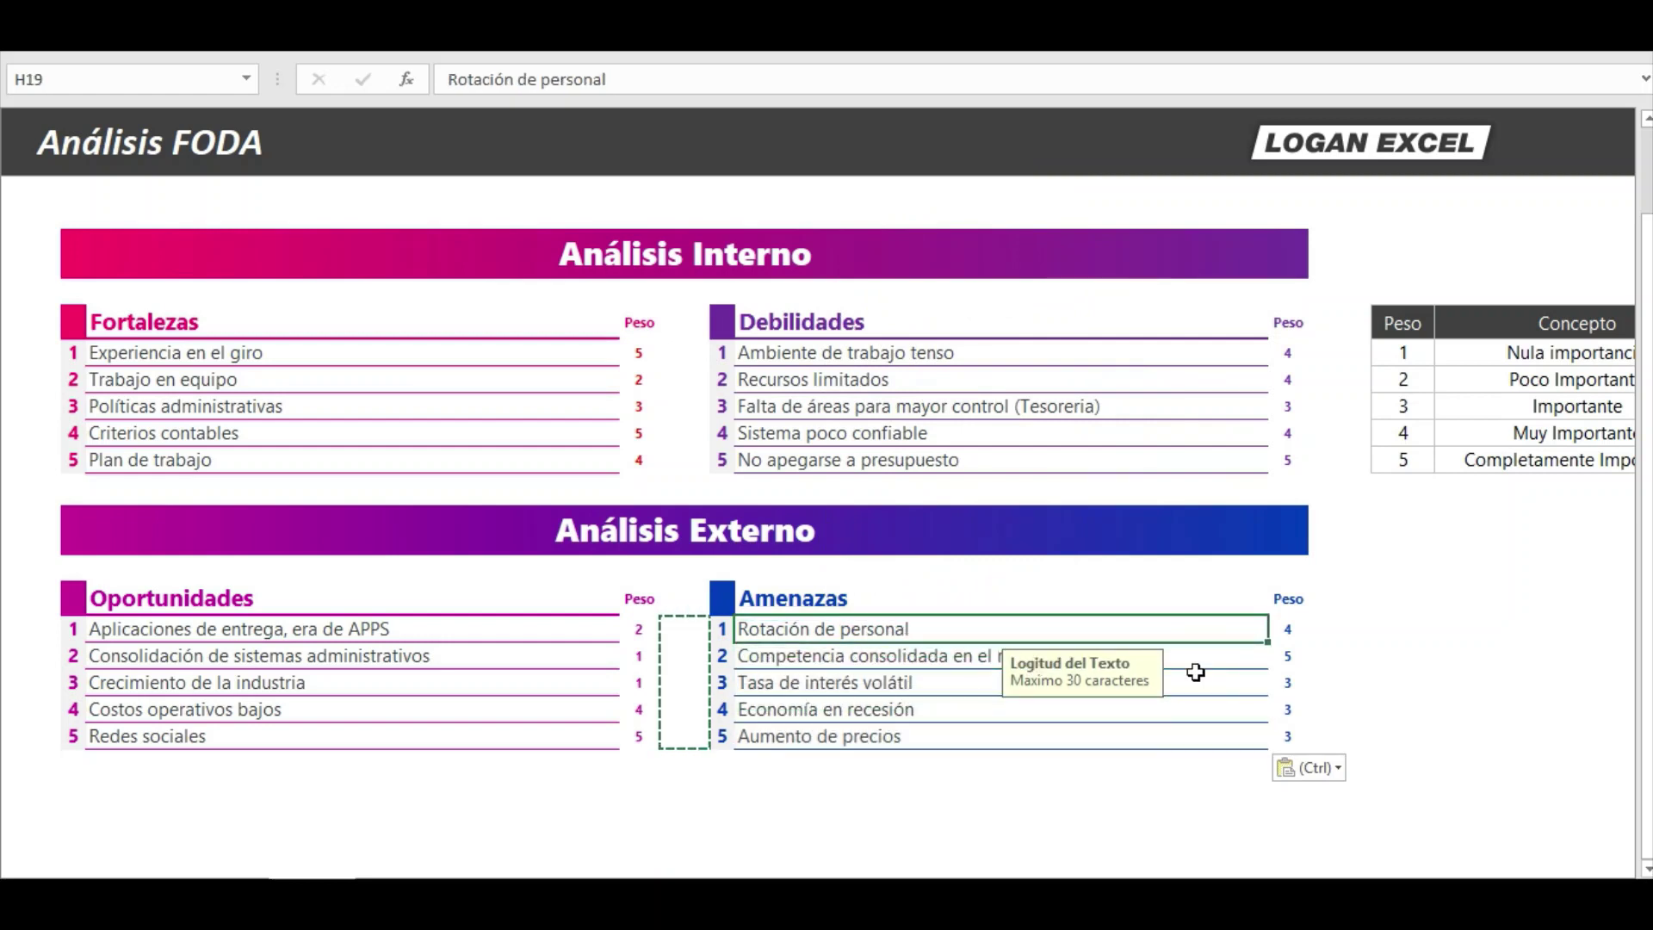
{"action": "key", "text": "Escape"}
{"action": "left_click", "coordinate": [1366, 602]}
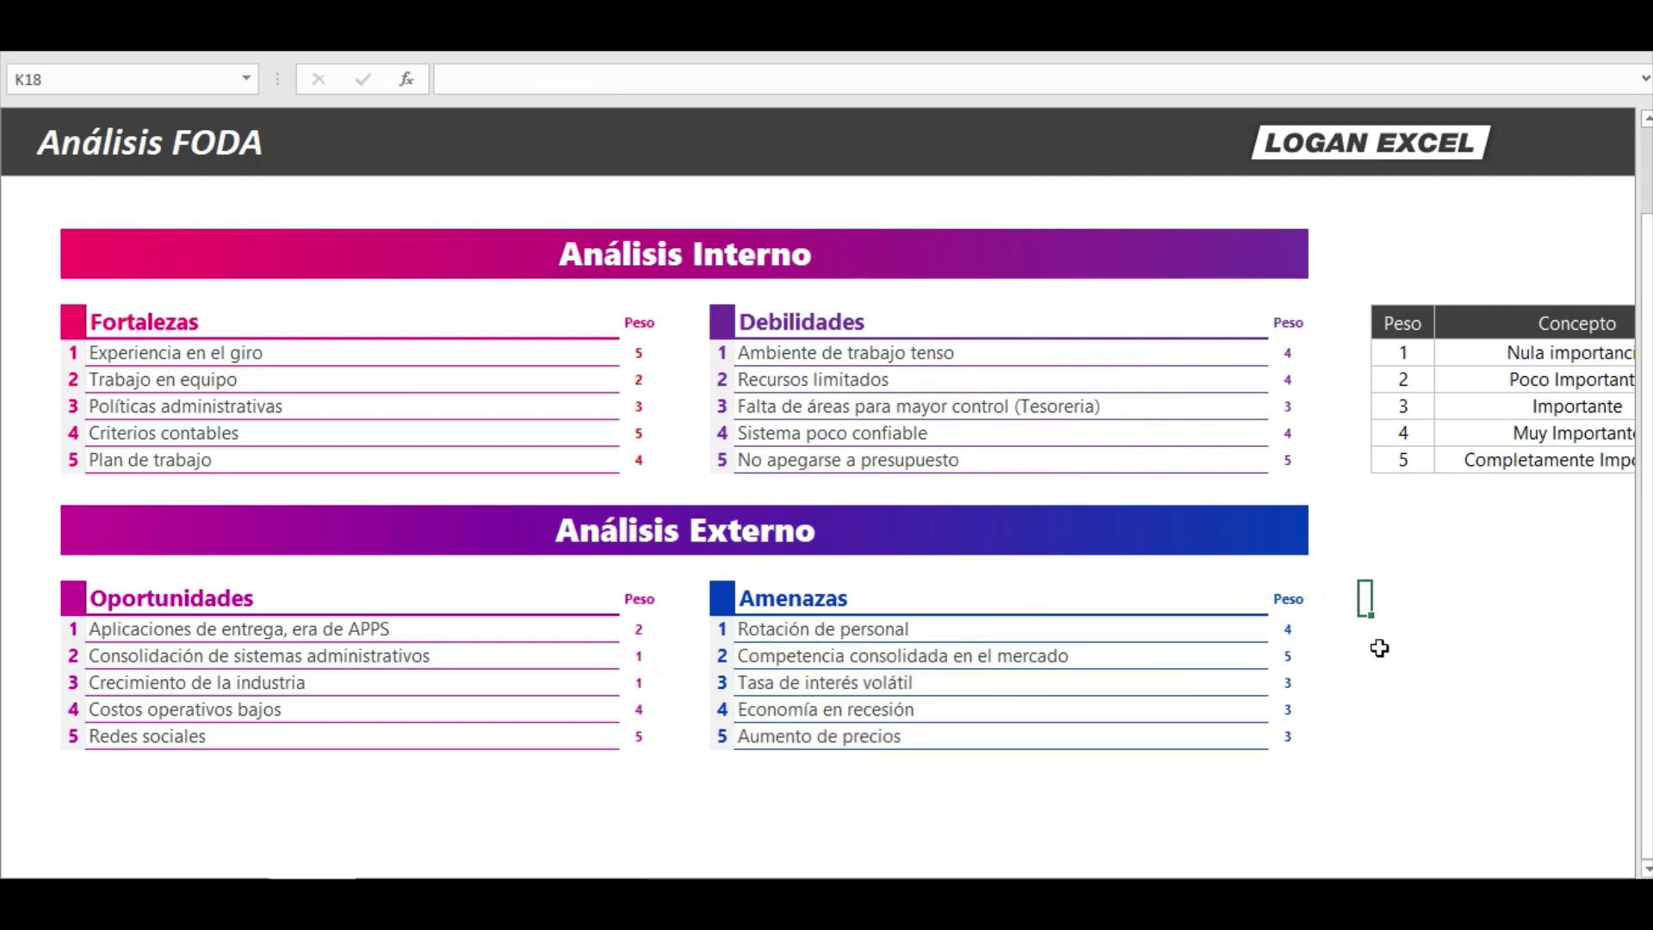
{"action": "key", "text": "Left"}
{"action": "key", "text": "Down"}
{"action": "key", "text": "Left"}
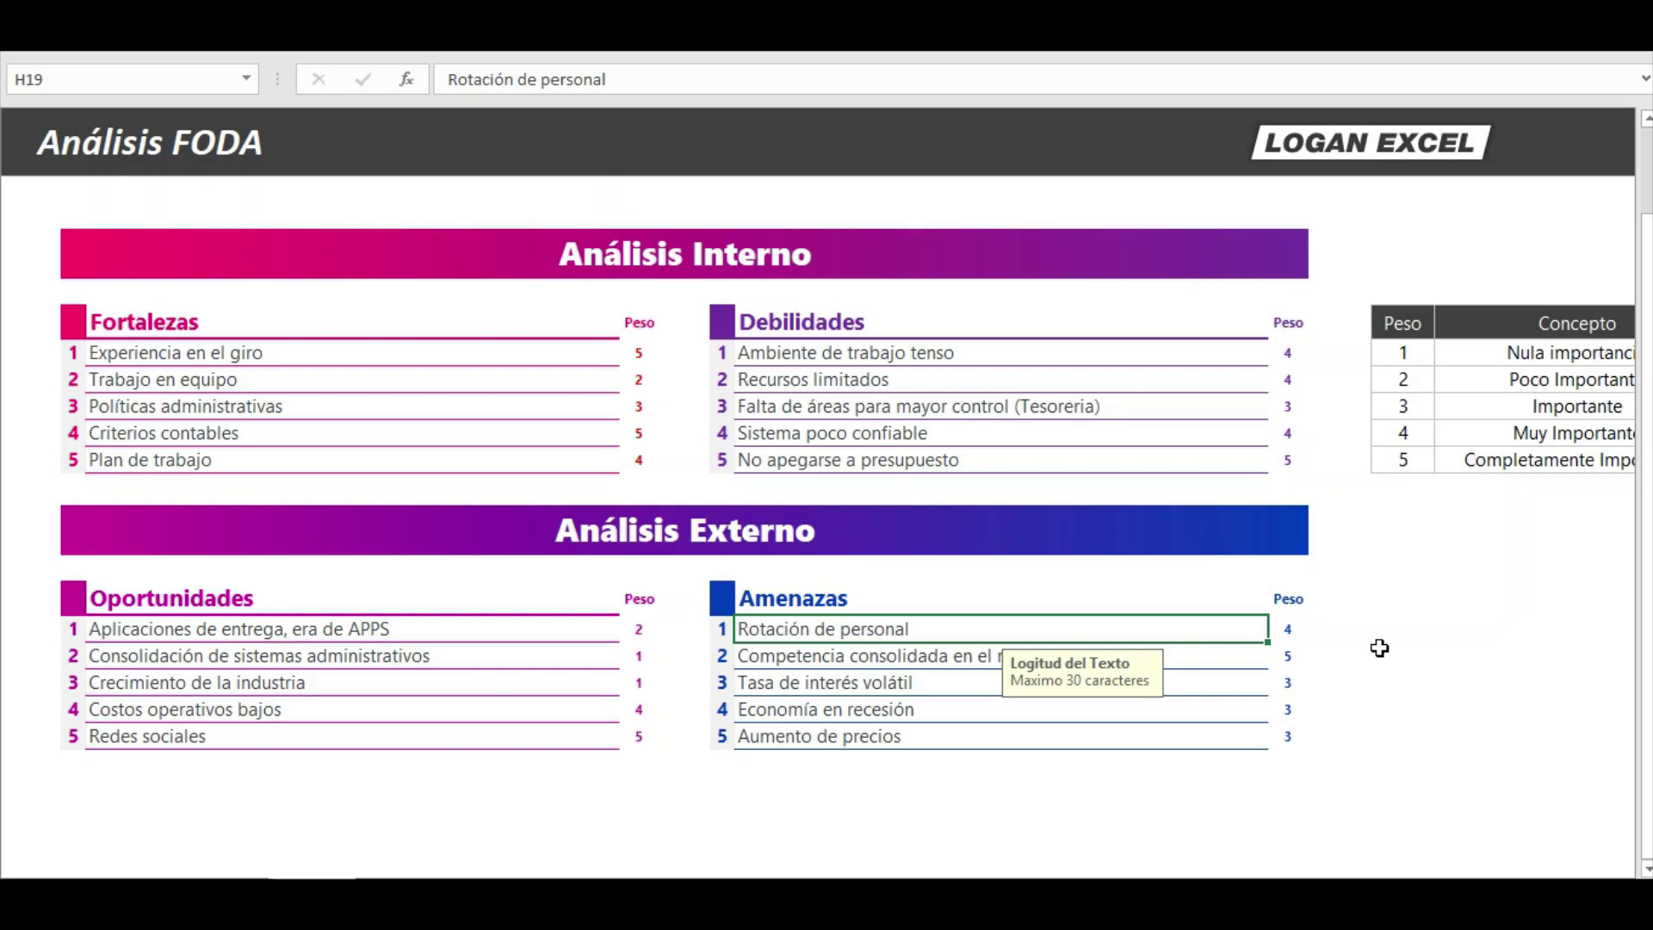
{"action": "key", "text": "Left"}
{"action": "key", "text": "Right"}
{"action": "key", "text": "Down"}
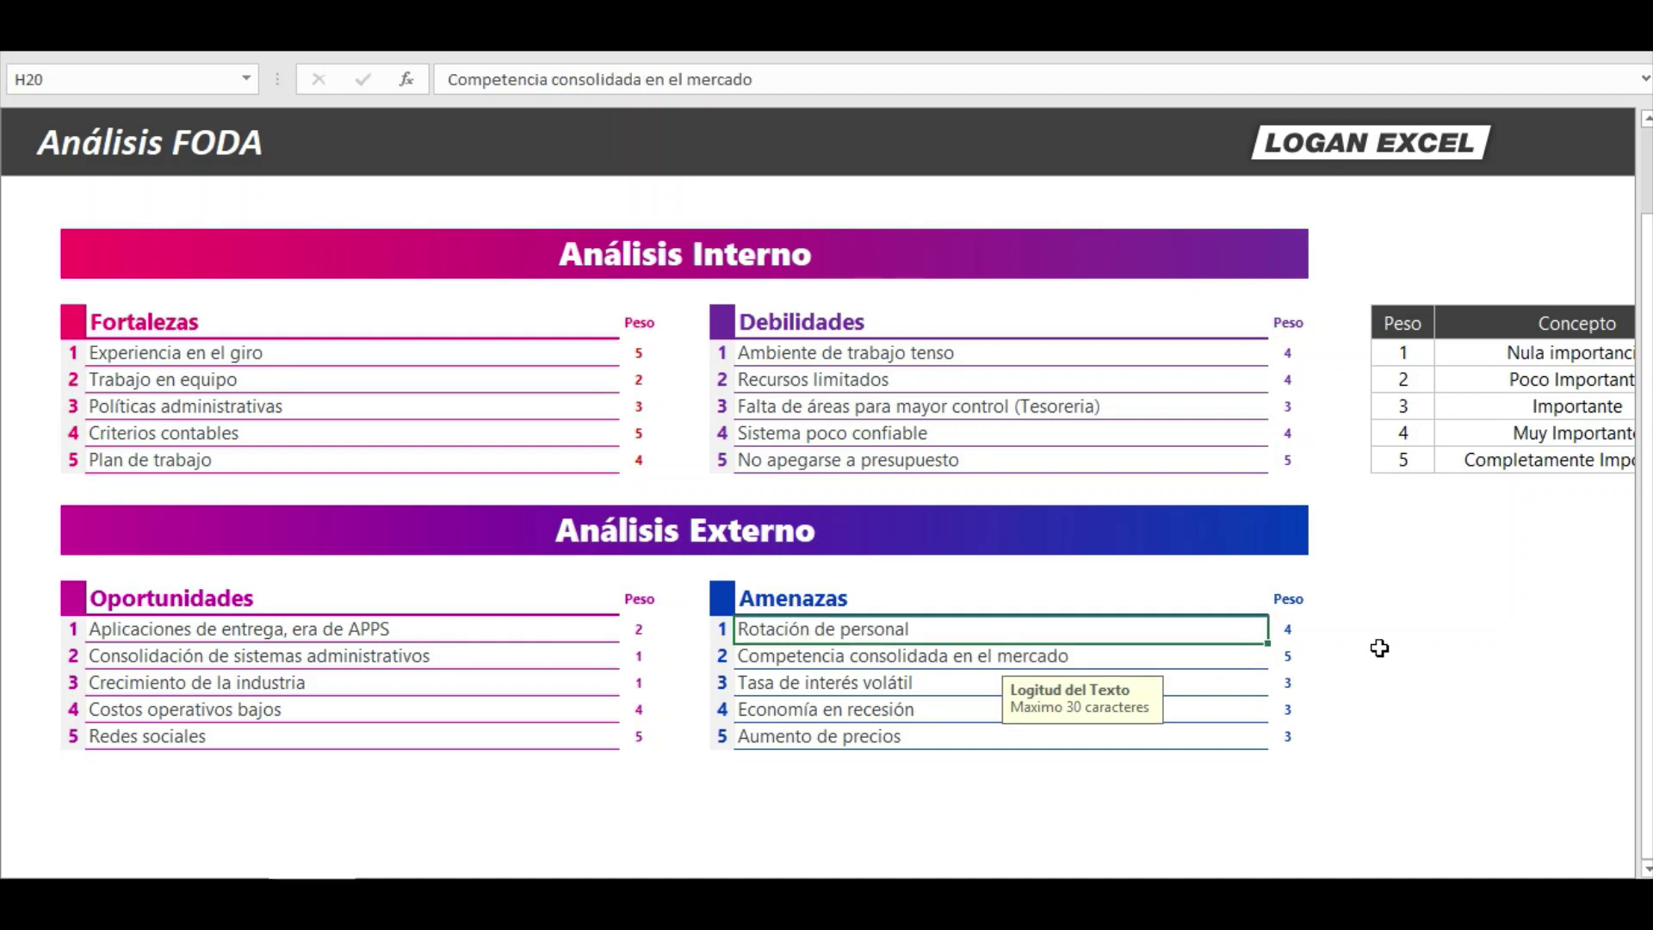
{"action": "key", "text": "Up"}
{"action": "key", "text": "Down"}
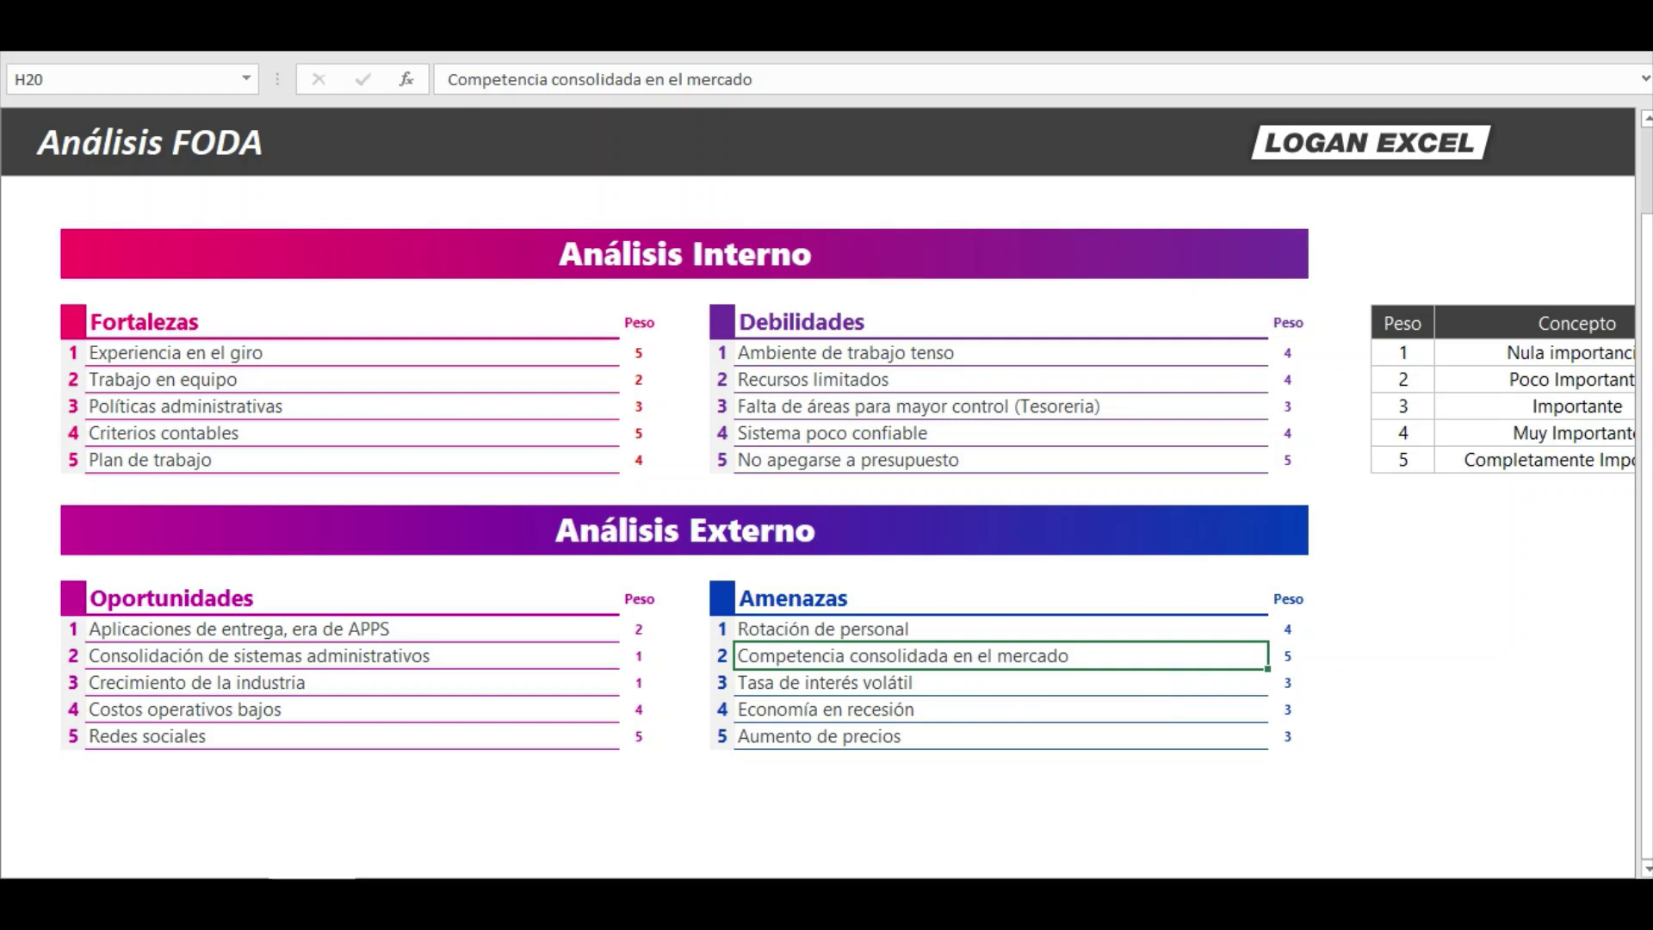
{"action": "left_click", "coordinate": [721, 708]}
{"action": "left_click", "coordinate": [998, 708]}
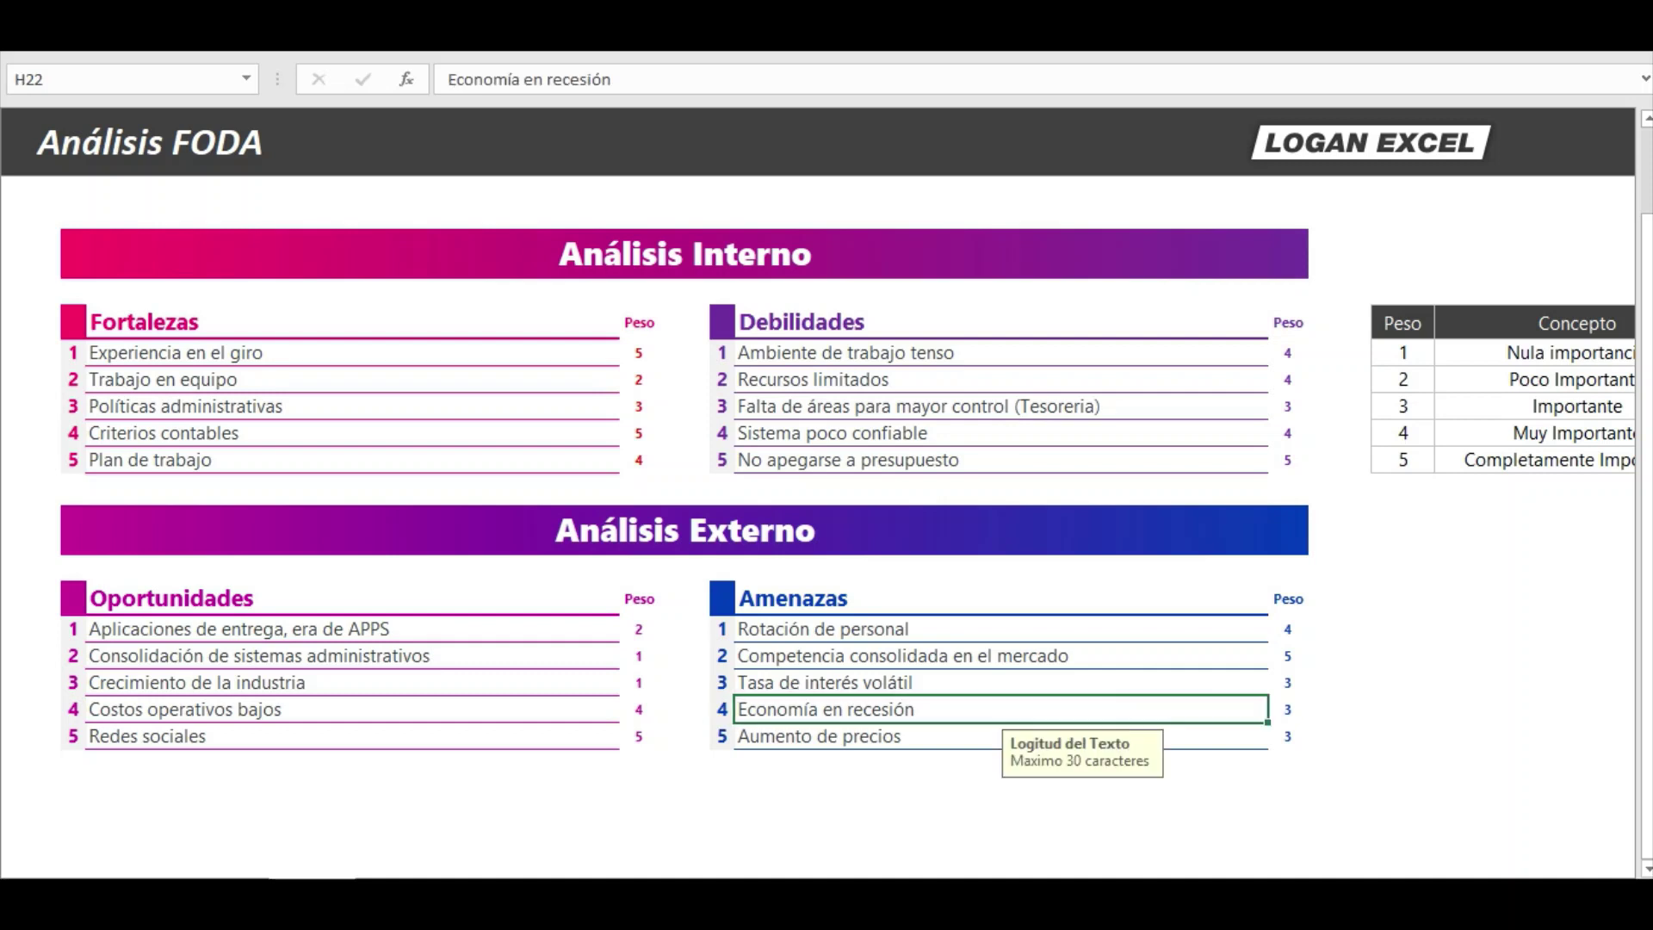
{"action": "left_click", "coordinate": [999, 682]}
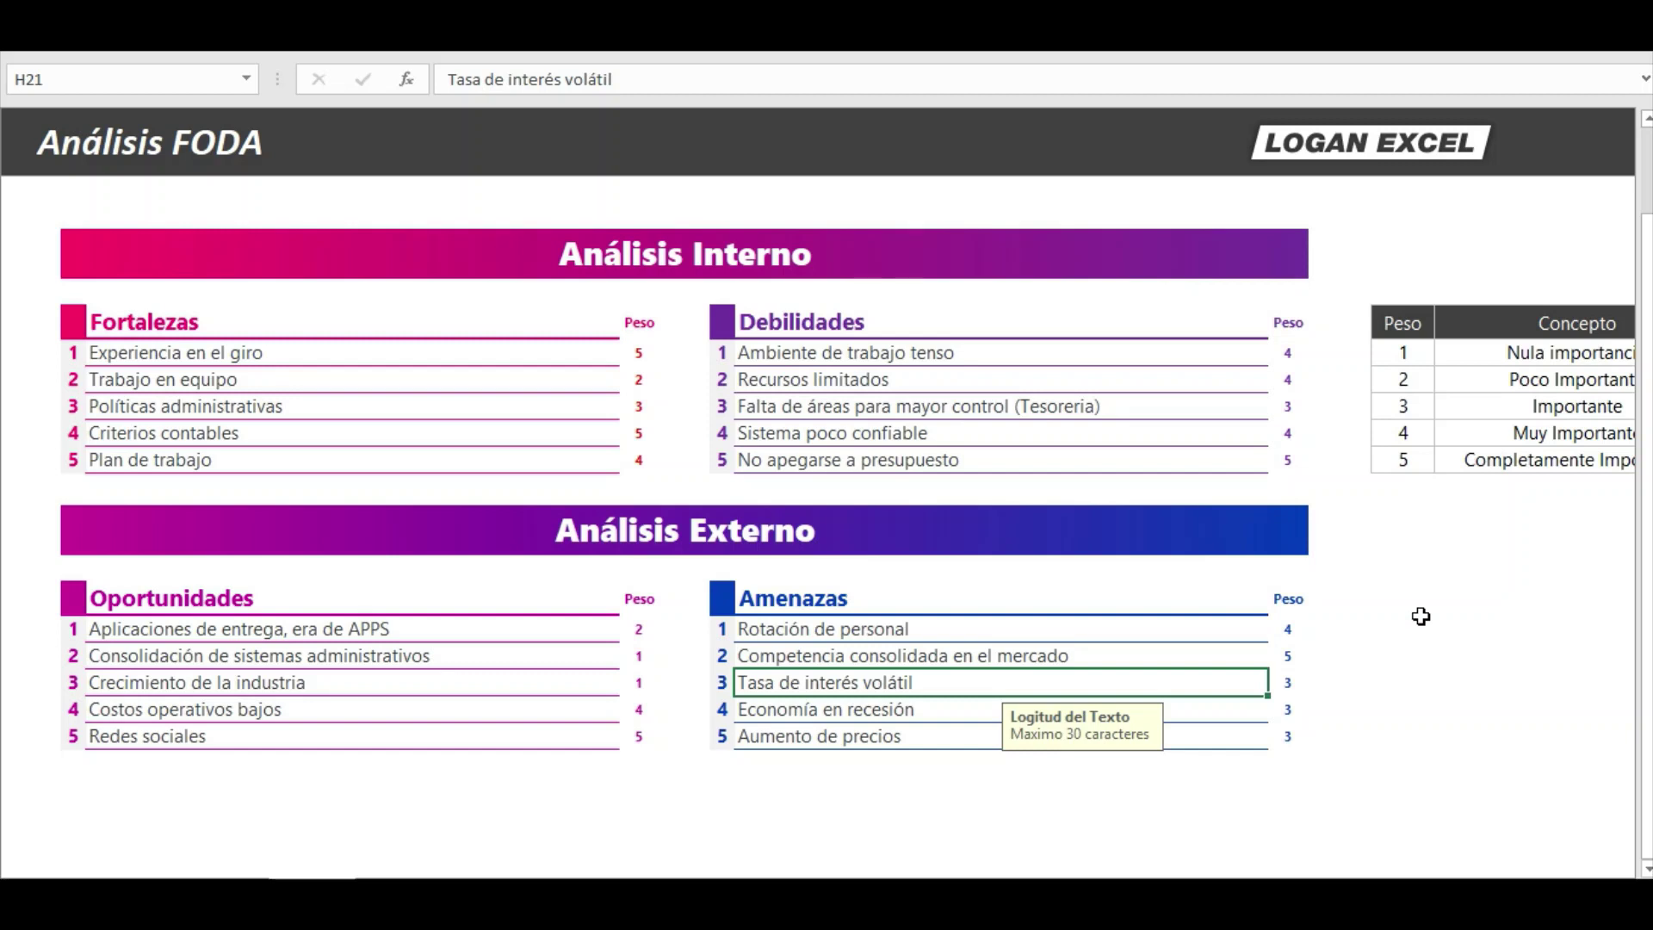
{"action": "key", "text": "Down"}
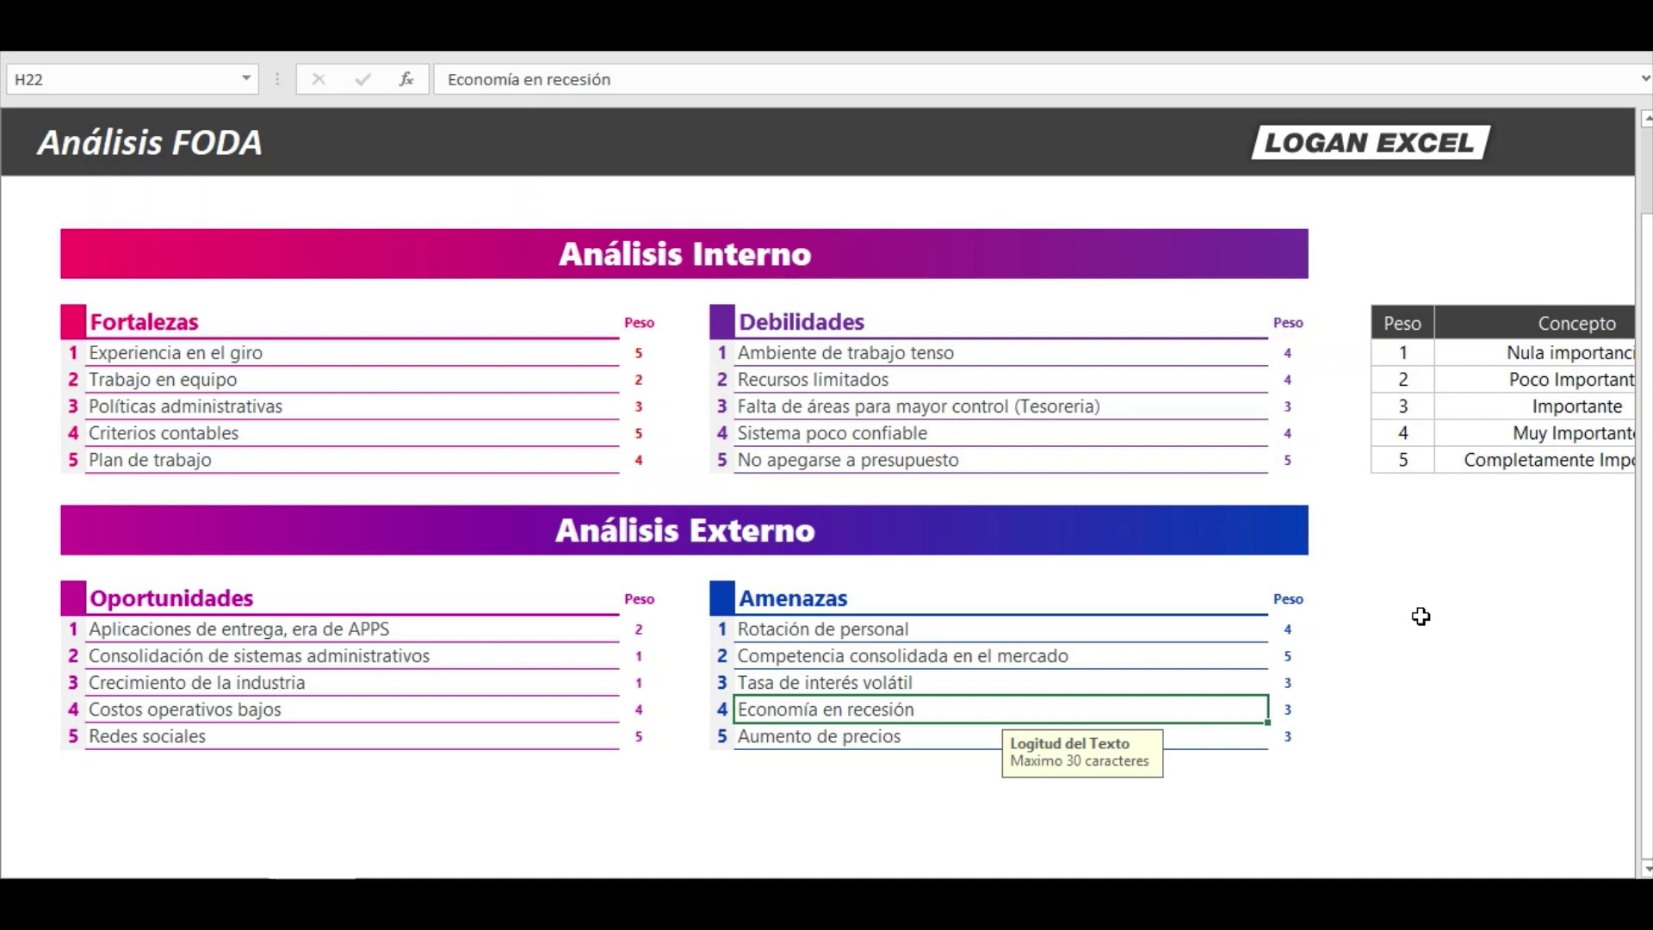
{"action": "key", "text": "Down"}
{"action": "key", "text": "Down"}
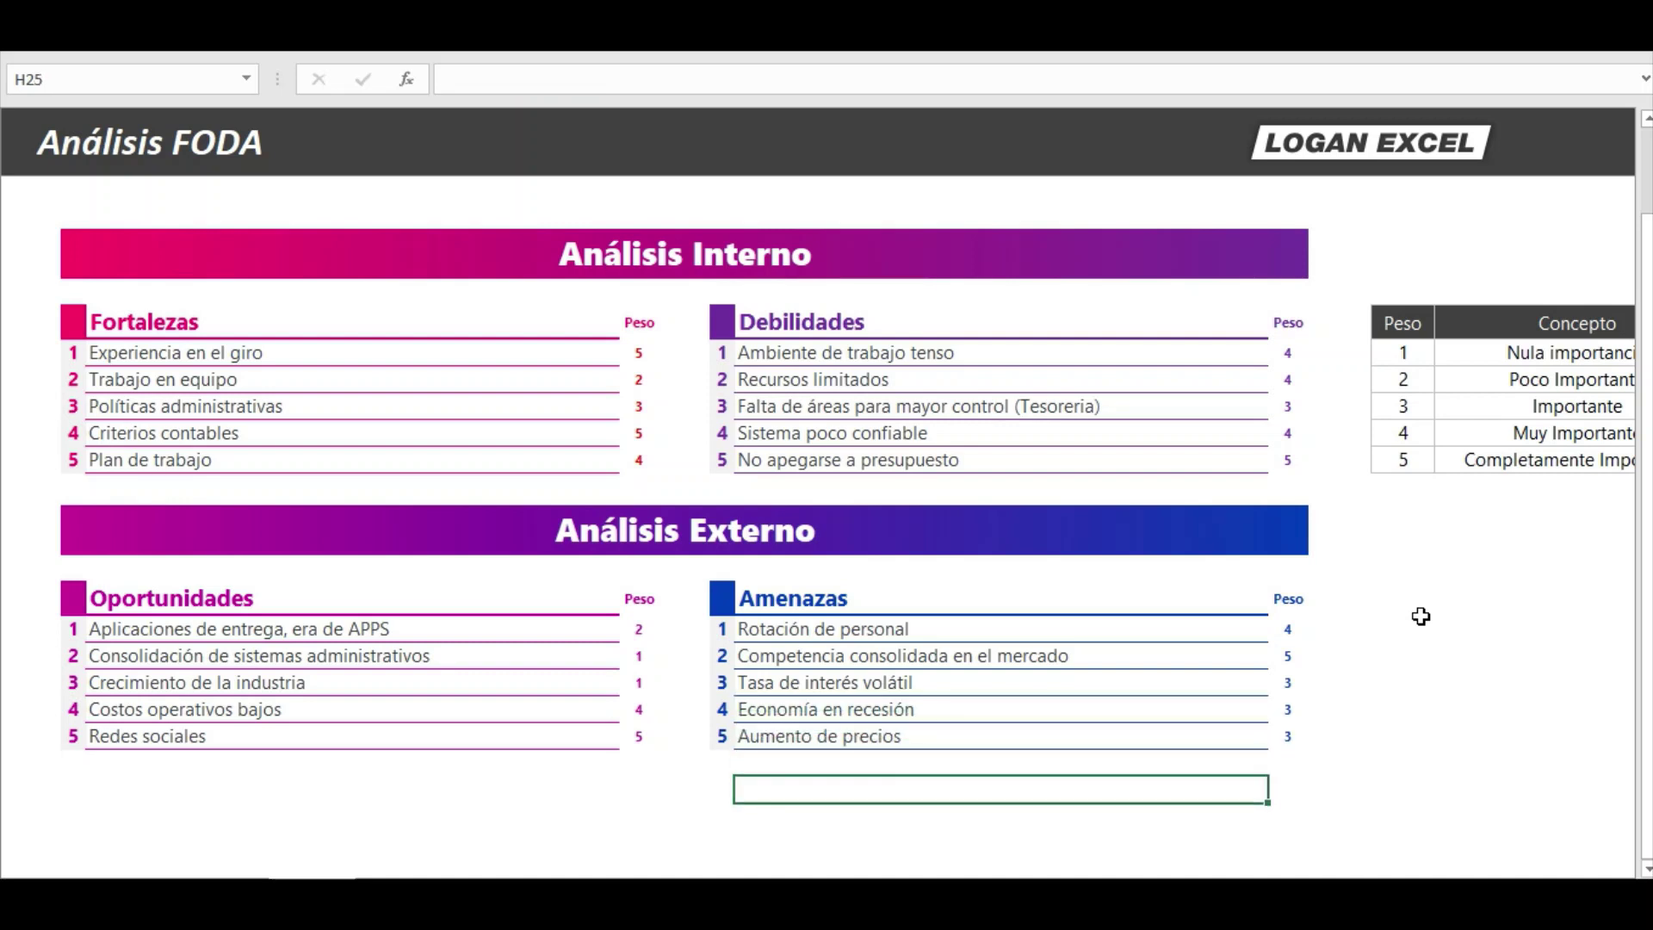
{"action": "key", "text": "Up"}
{"action": "key", "text": "Up"}
{"action": "key", "text": "Down"}
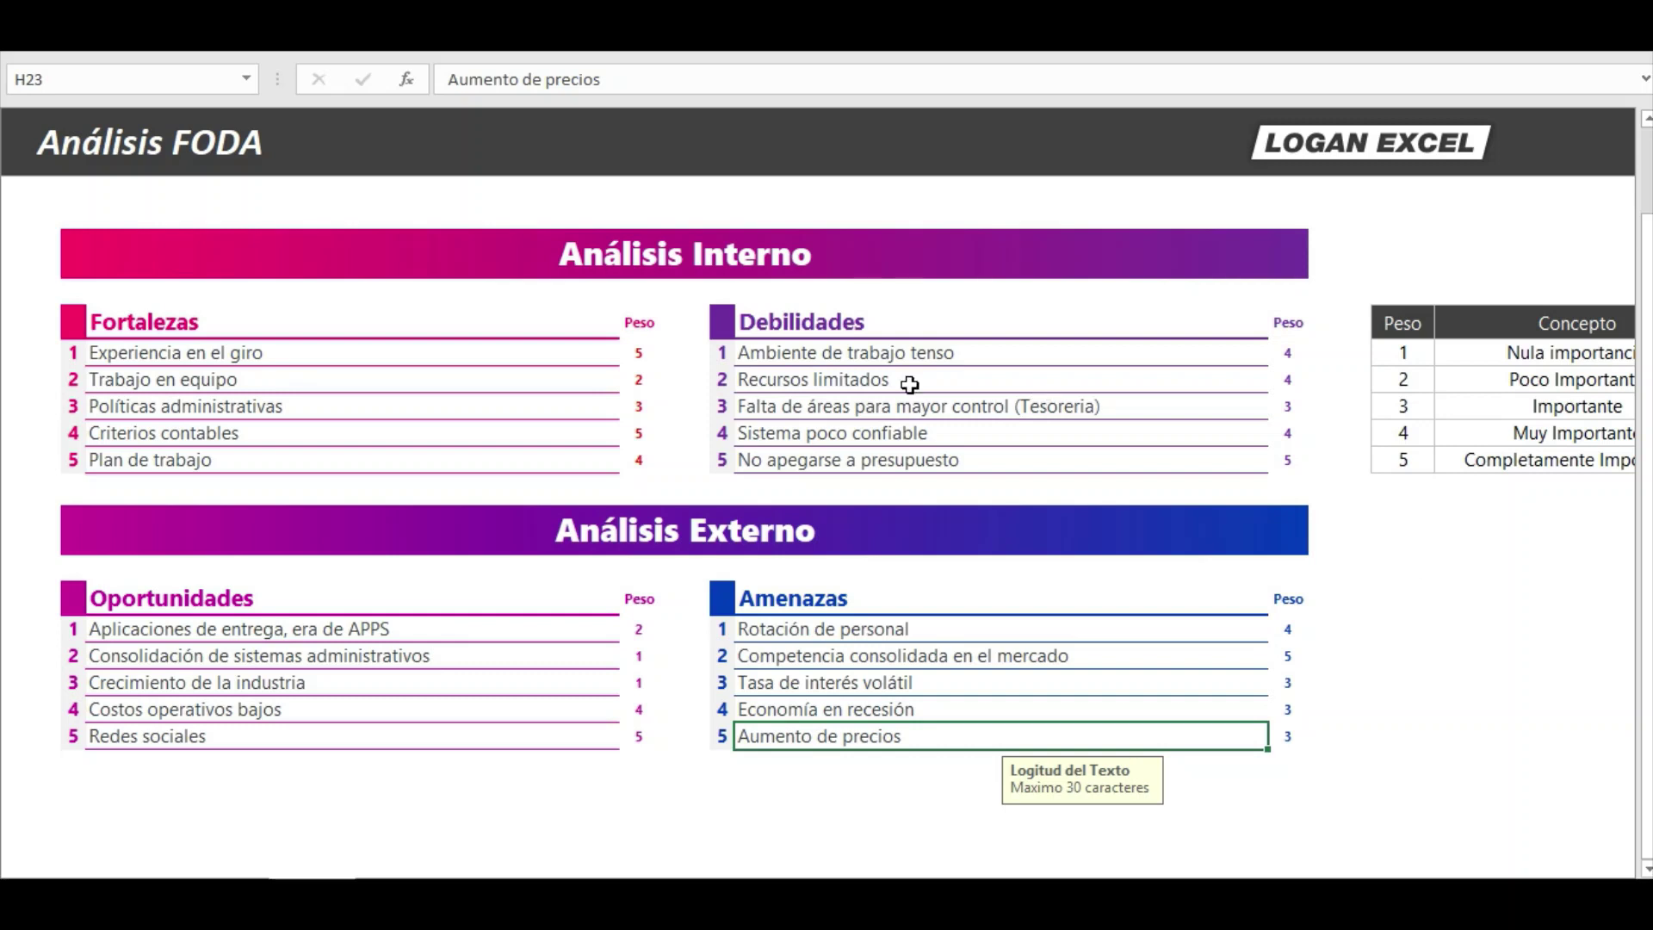
Check the entries, then build the FODA quadrant report with each category's five items and radar charts.
{"action": "left_click", "coordinate": [482, 615]}
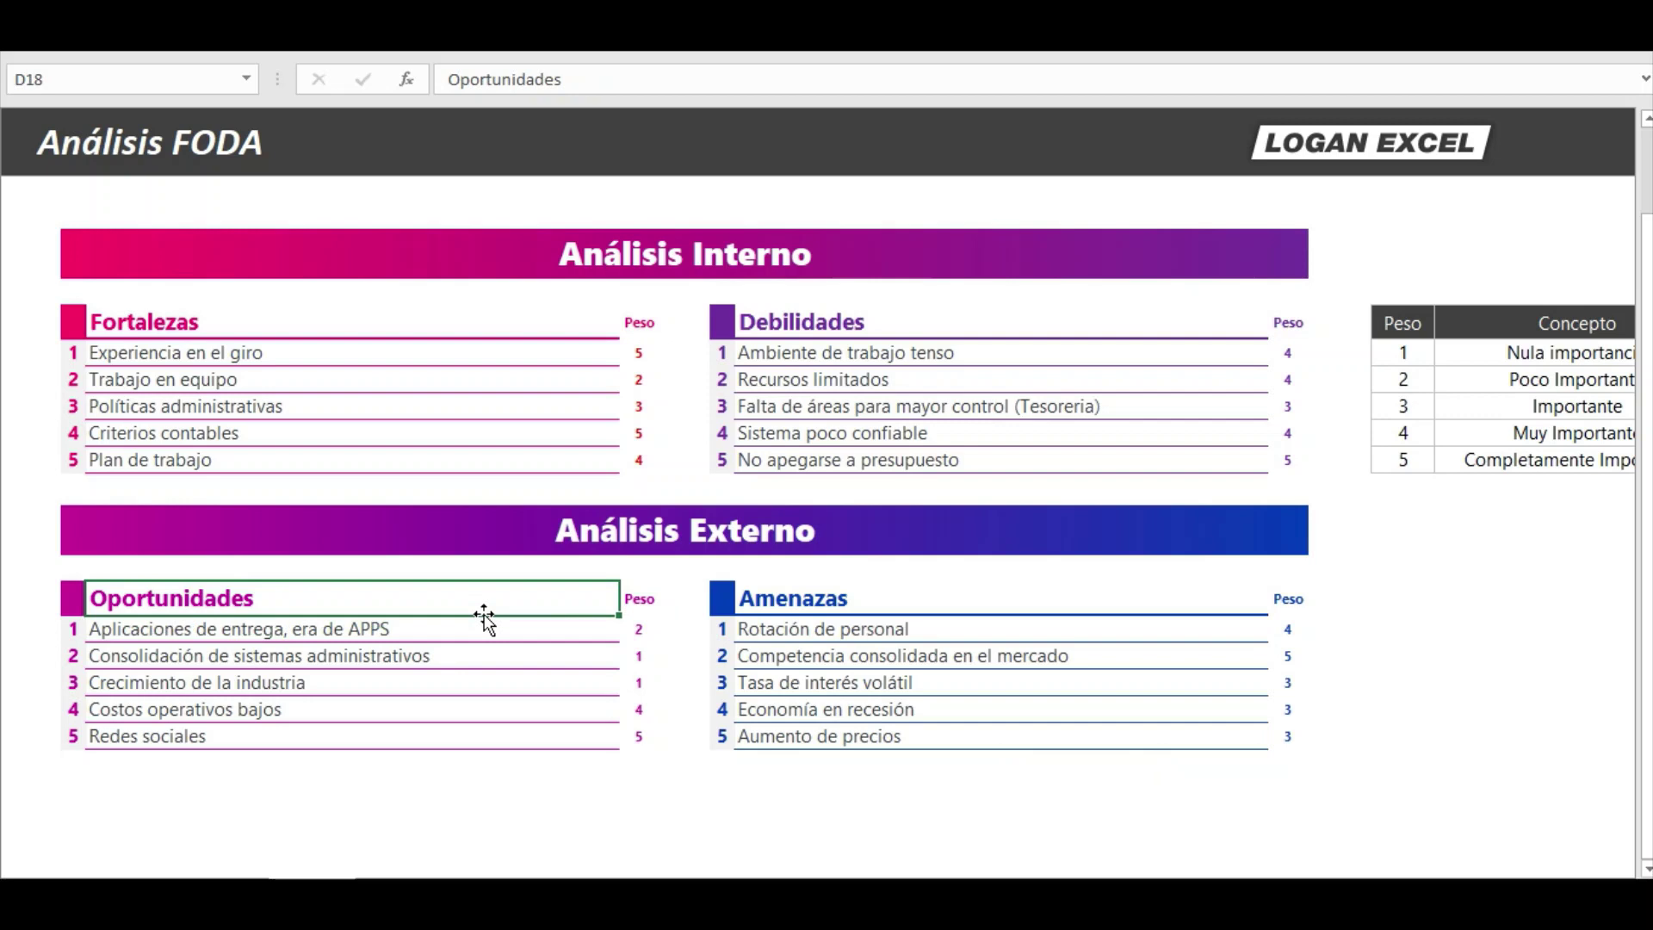
{"action": "left_click", "coordinate": [814, 331]}
{"action": "left_click", "coordinate": [425, 344]}
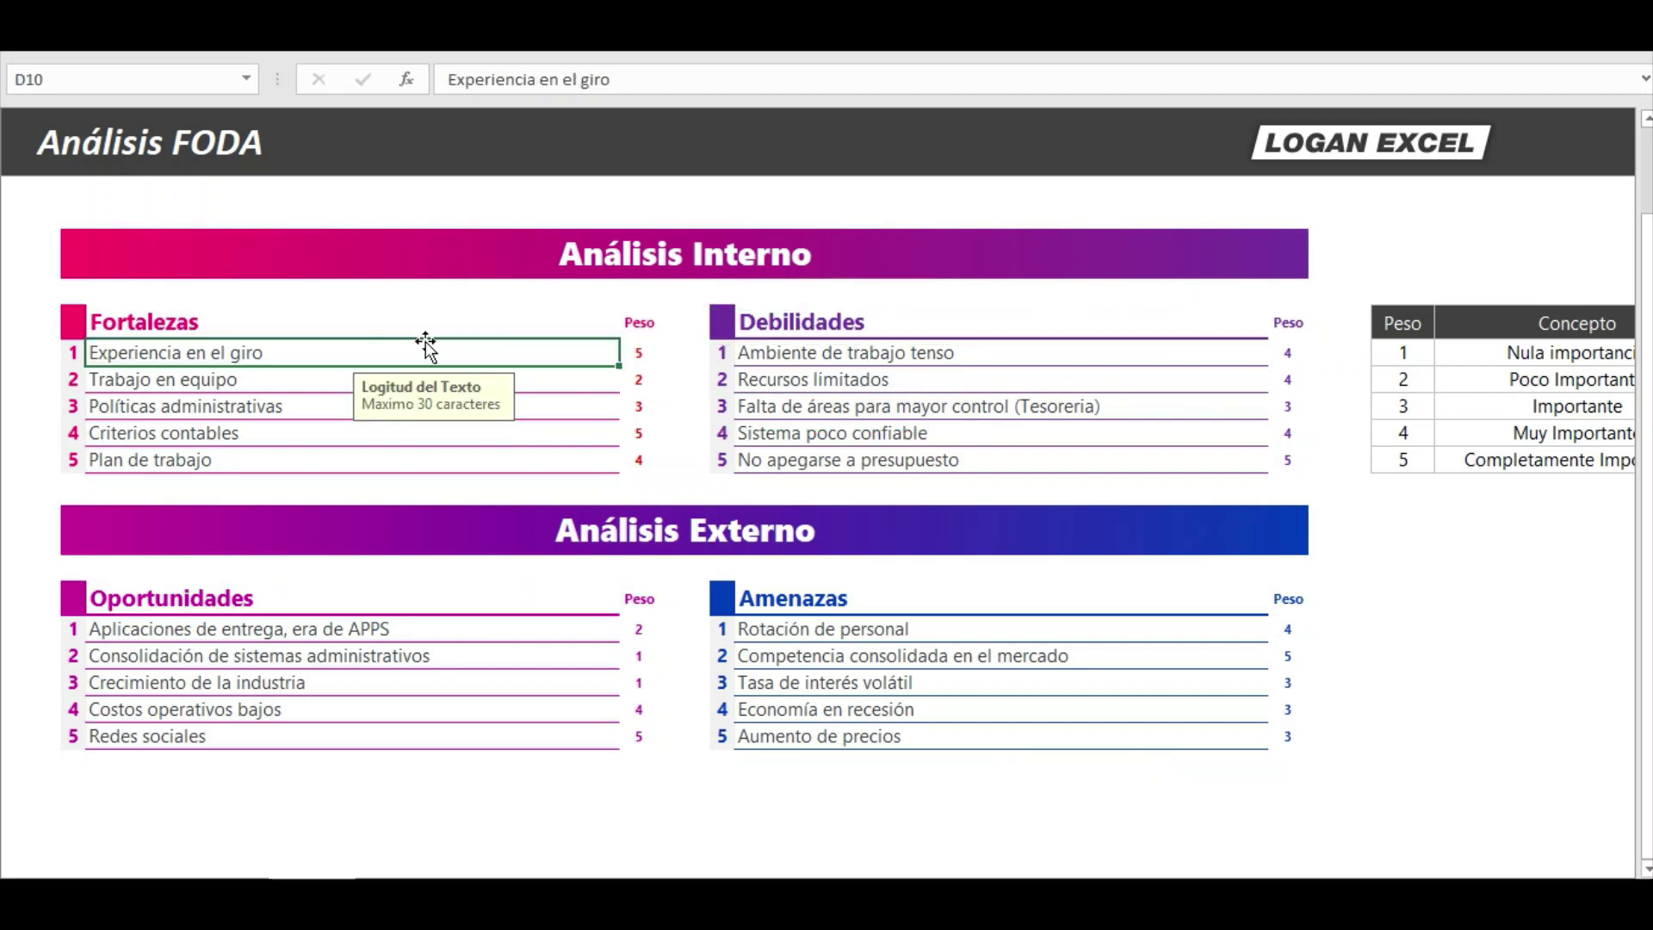
{"action": "left_click", "coordinate": [719, 542]}
{"action": "left_click", "coordinate": [775, 655]}
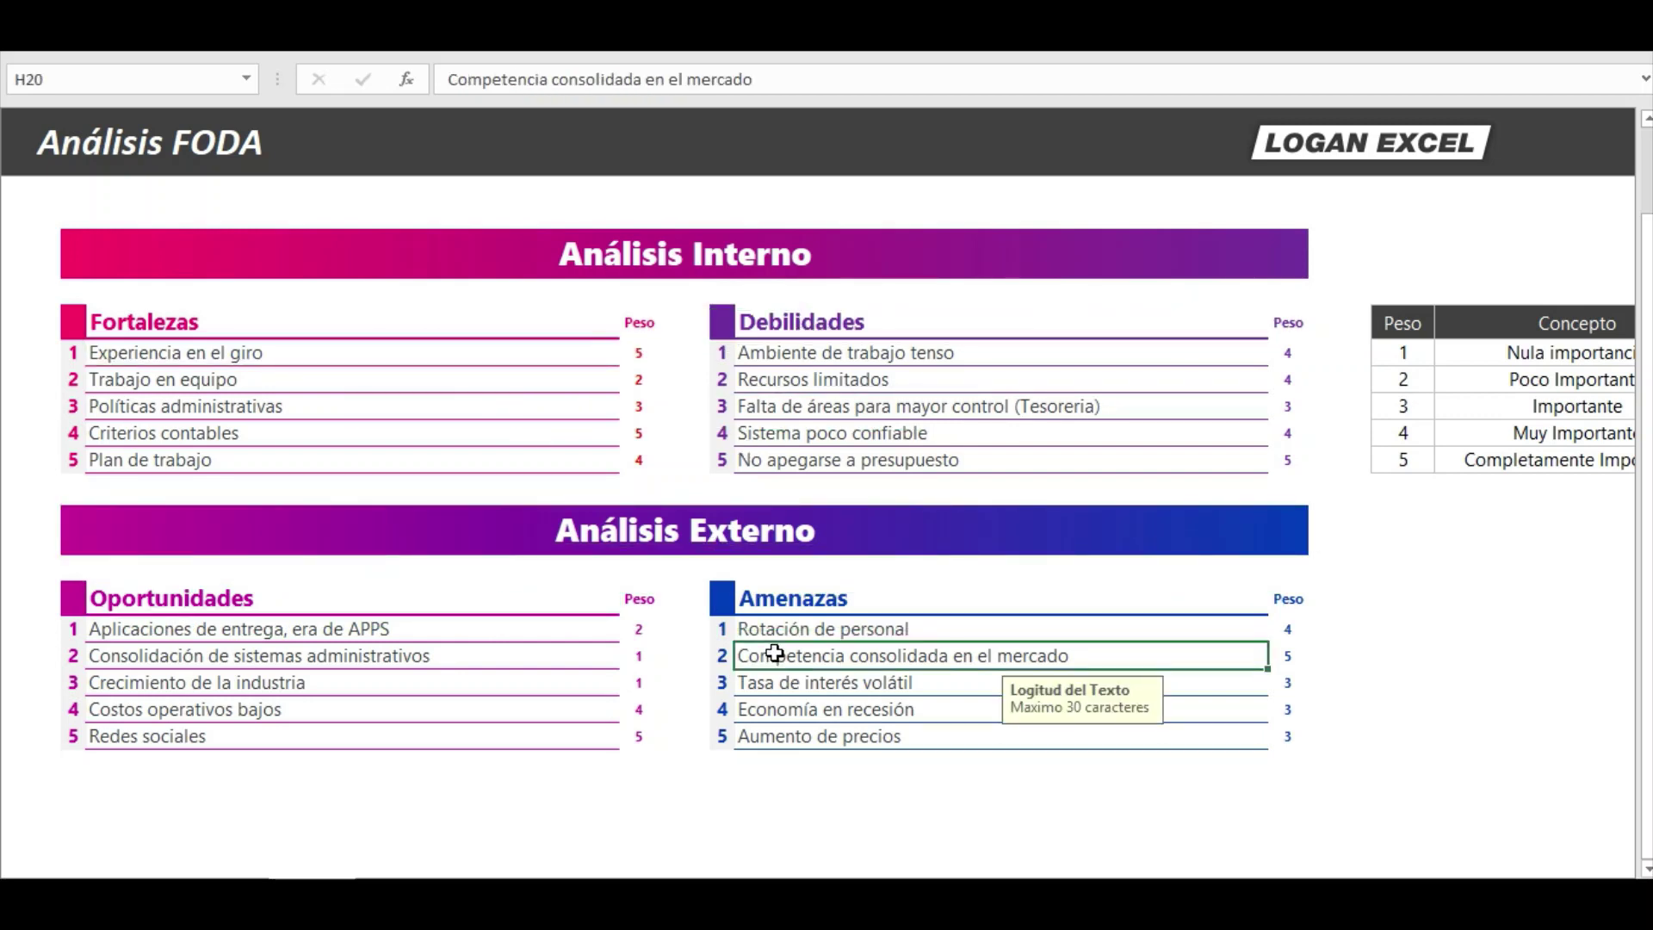
{"action": "left_click", "coordinate": [641, 713]}
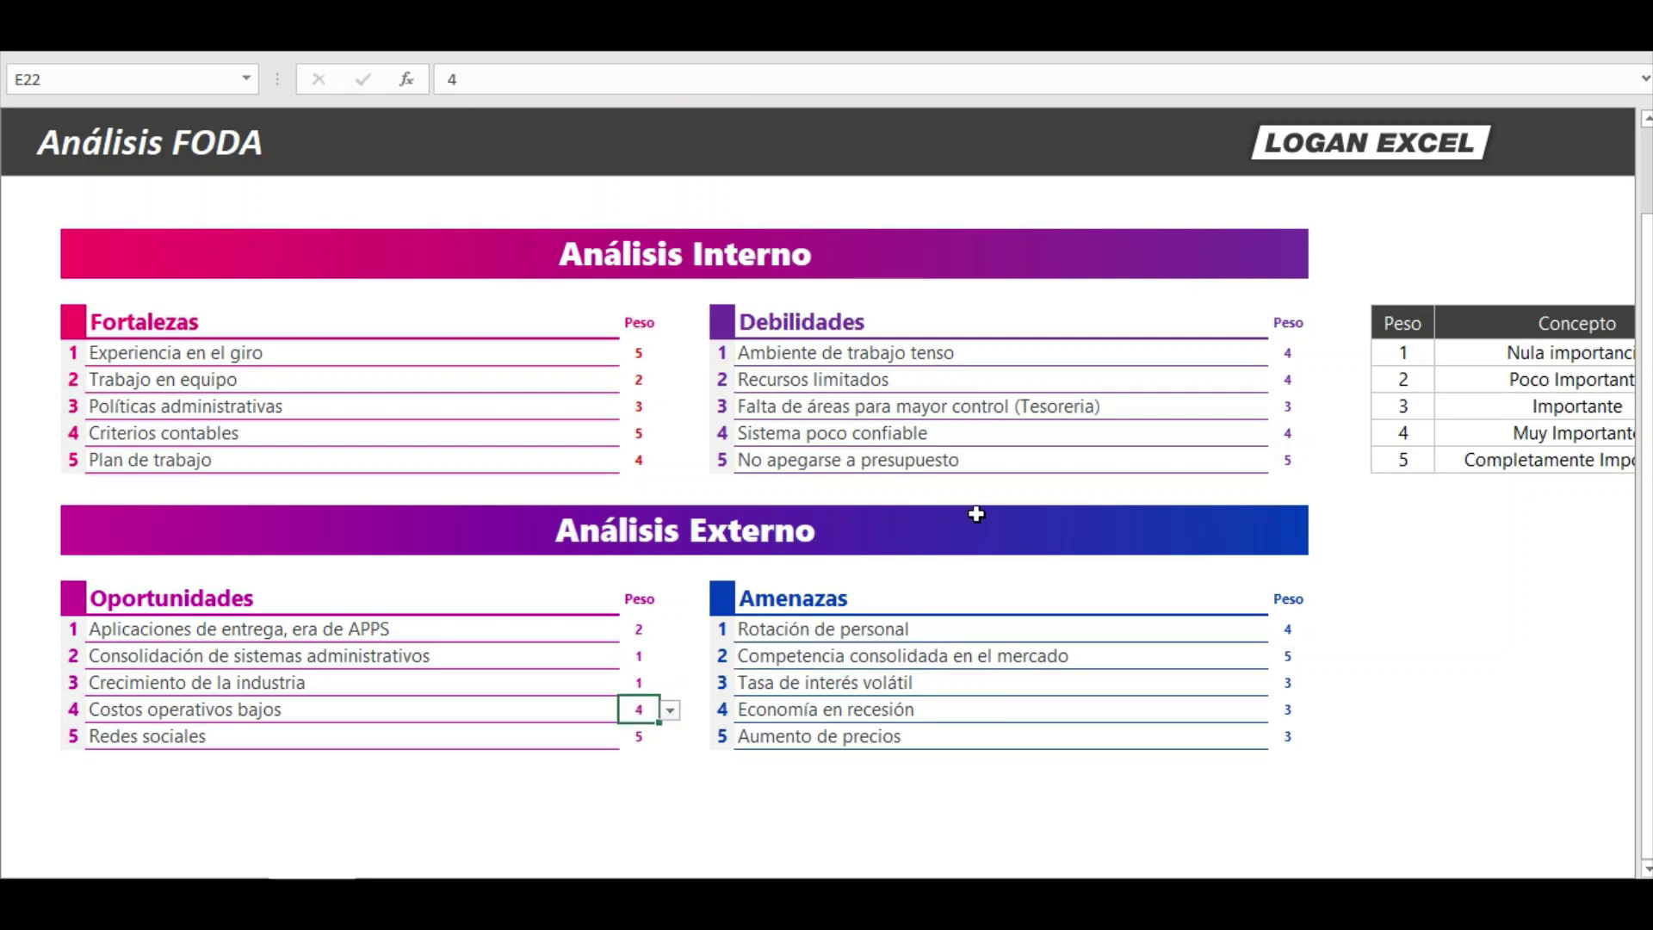
{"action": "scroll", "coordinate": [975, 514], "scroll_direction": "up", "scroll_amount": 1}
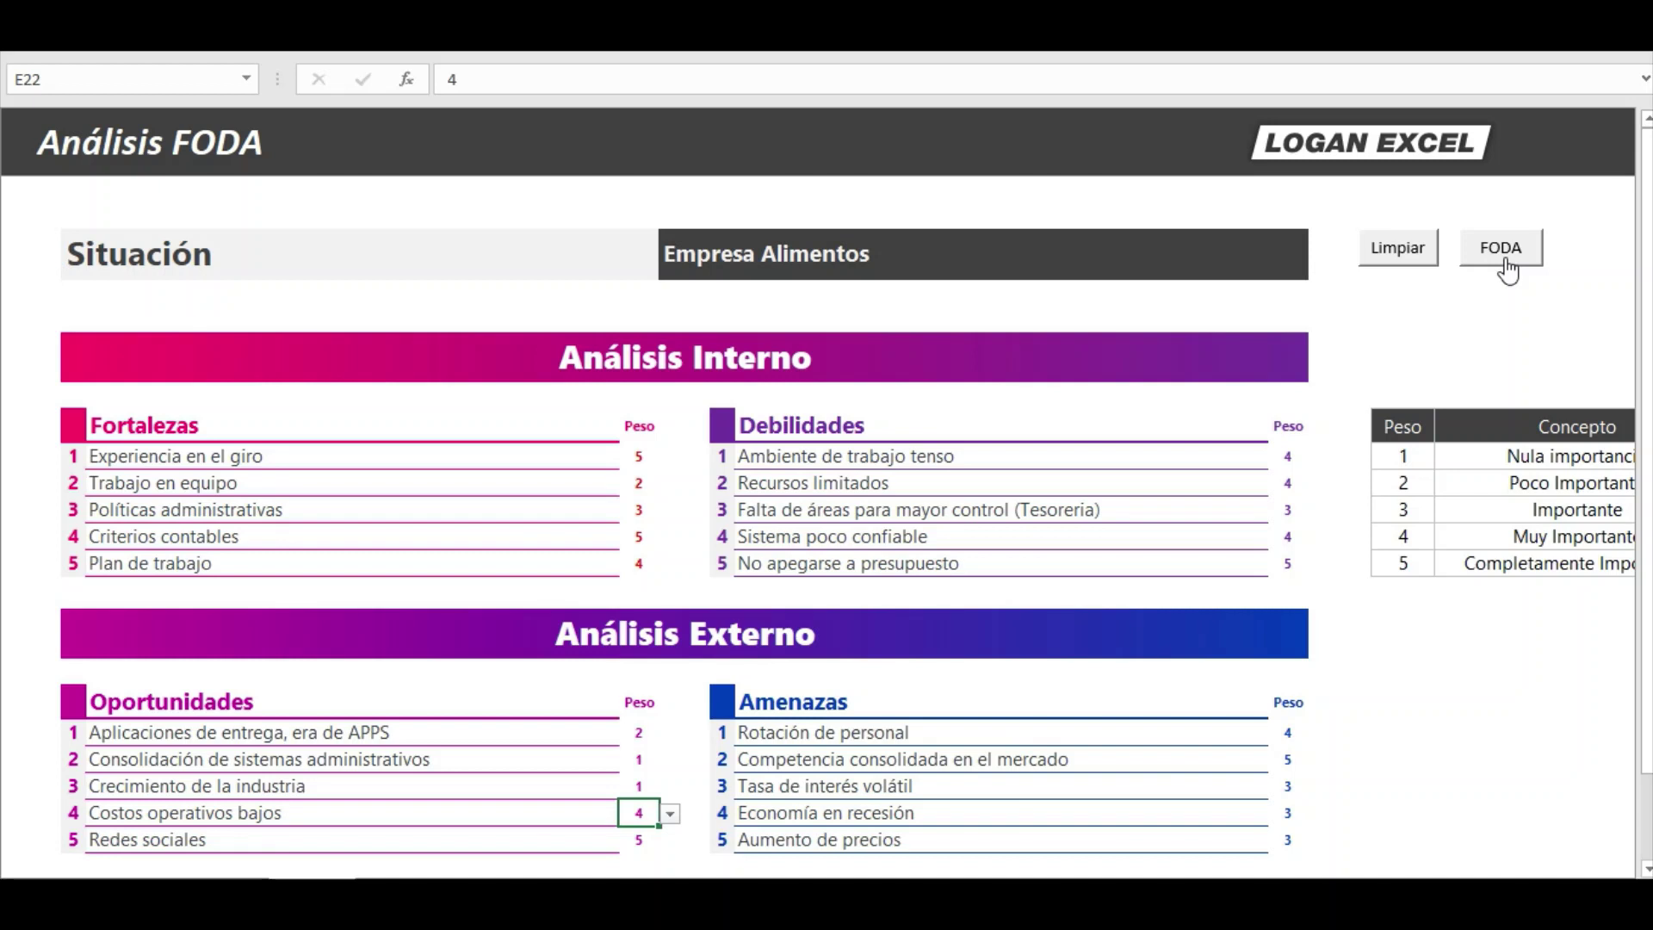
{"action": "left_click", "coordinate": [1508, 271]}
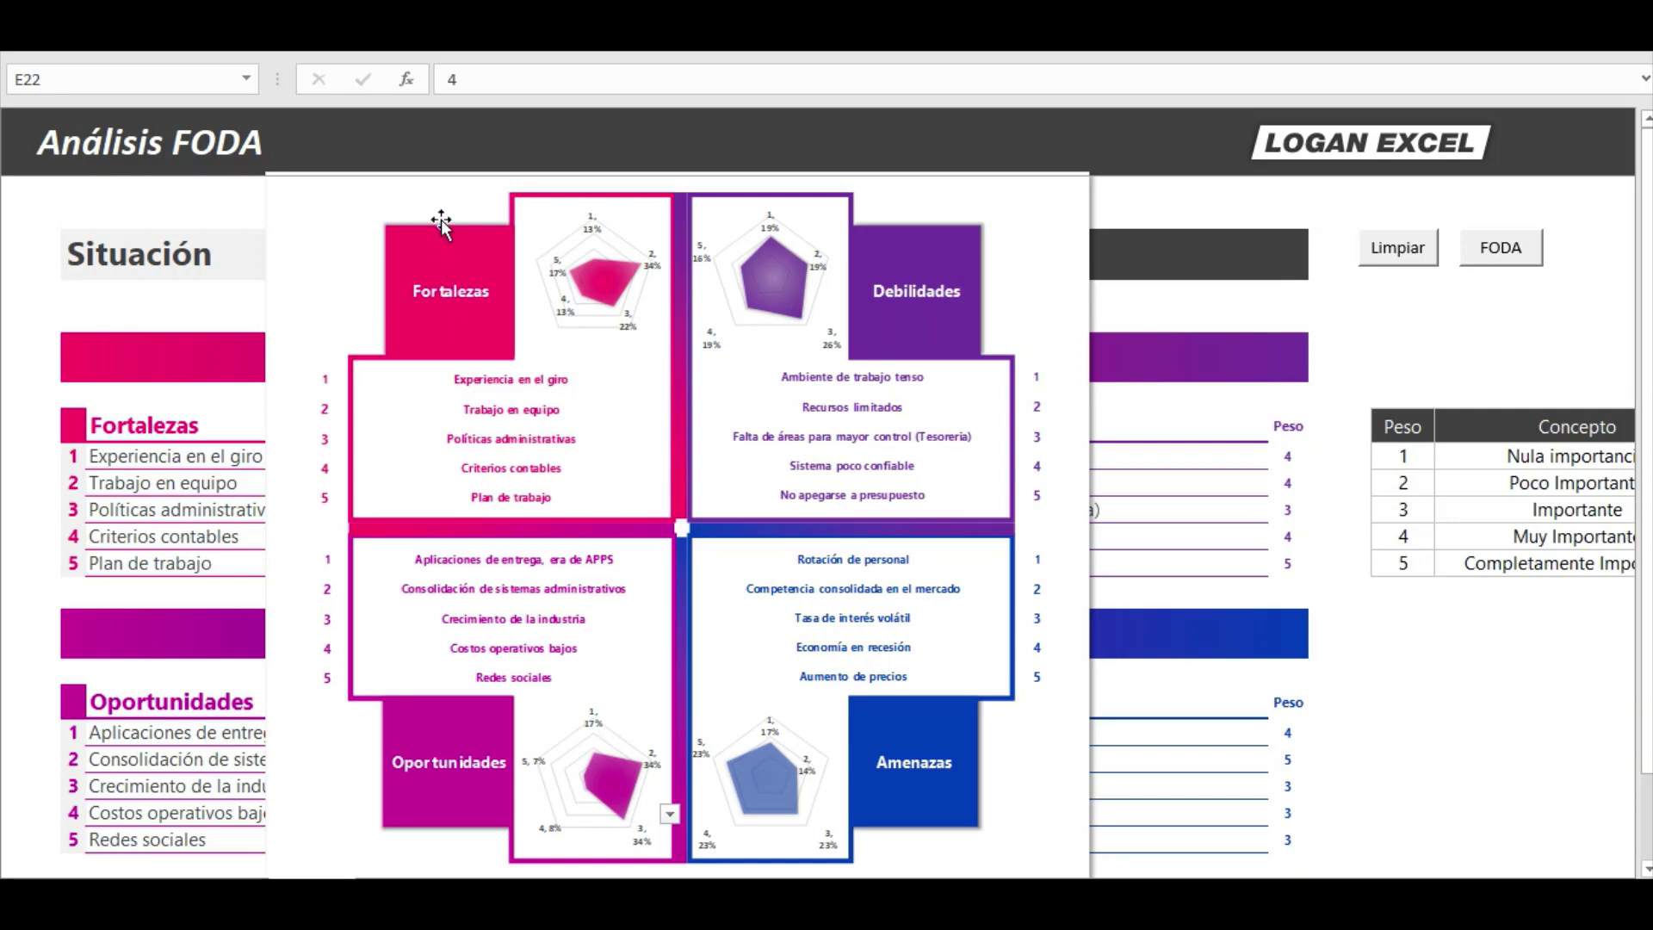
{"action": "left_click", "coordinate": [1432, 418]}
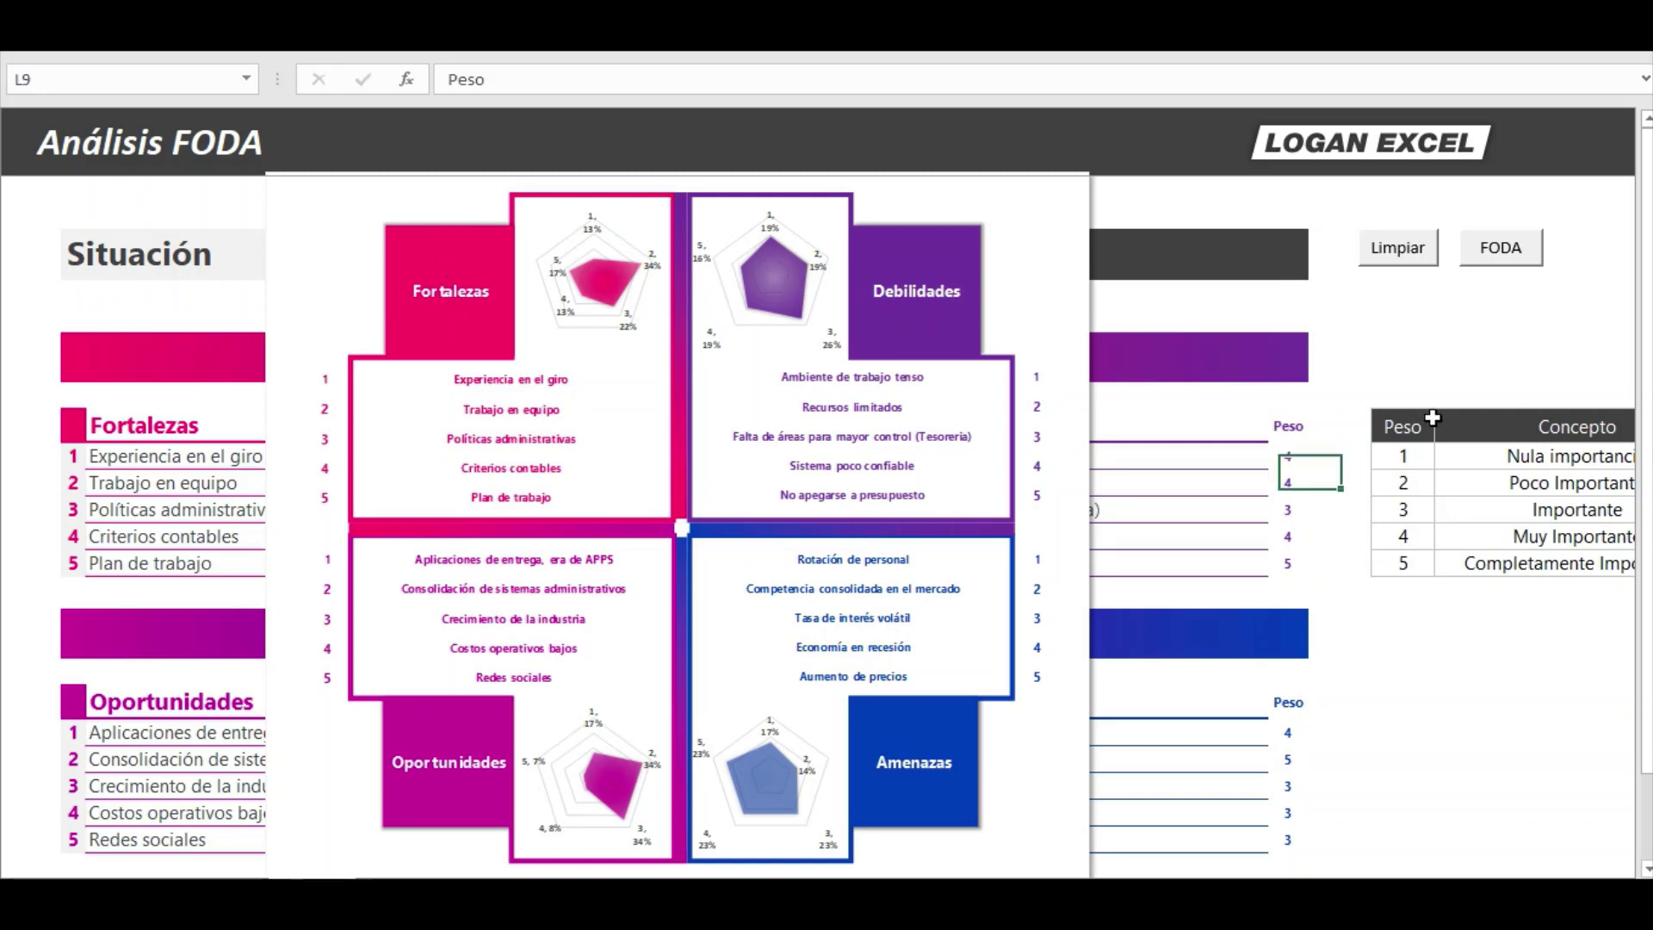
{"action": "left_click", "coordinate": [1341, 351]}
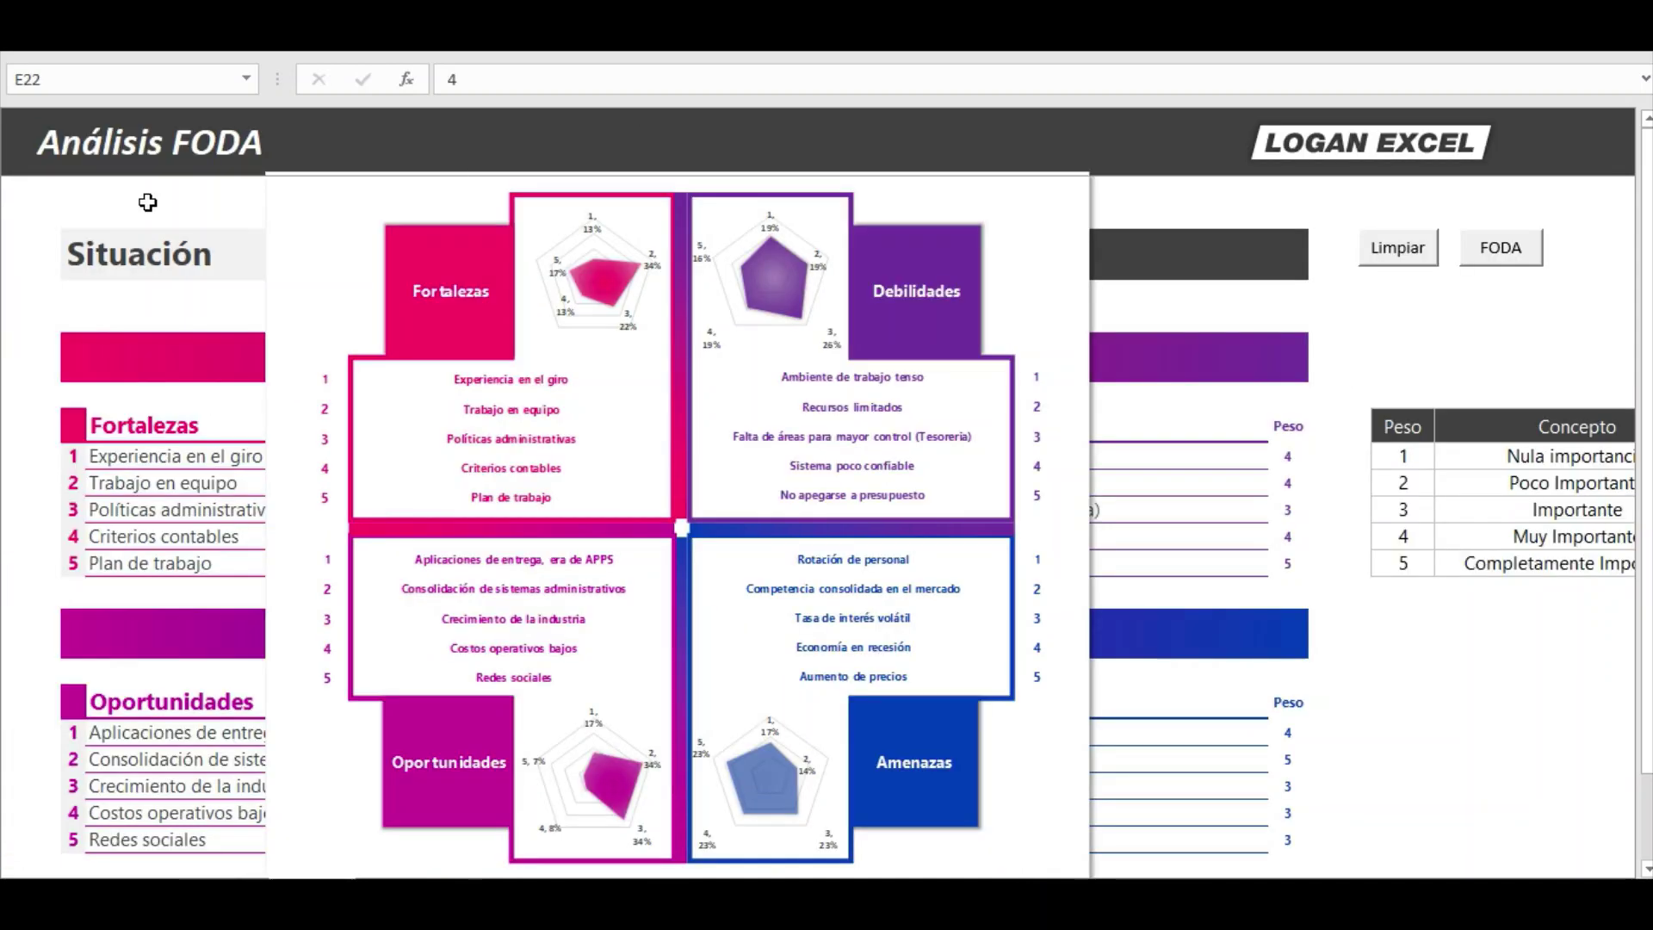
{"action": "left_click", "coordinate": [1425, 418]}
{"action": "left_click", "coordinate": [1342, 351]}
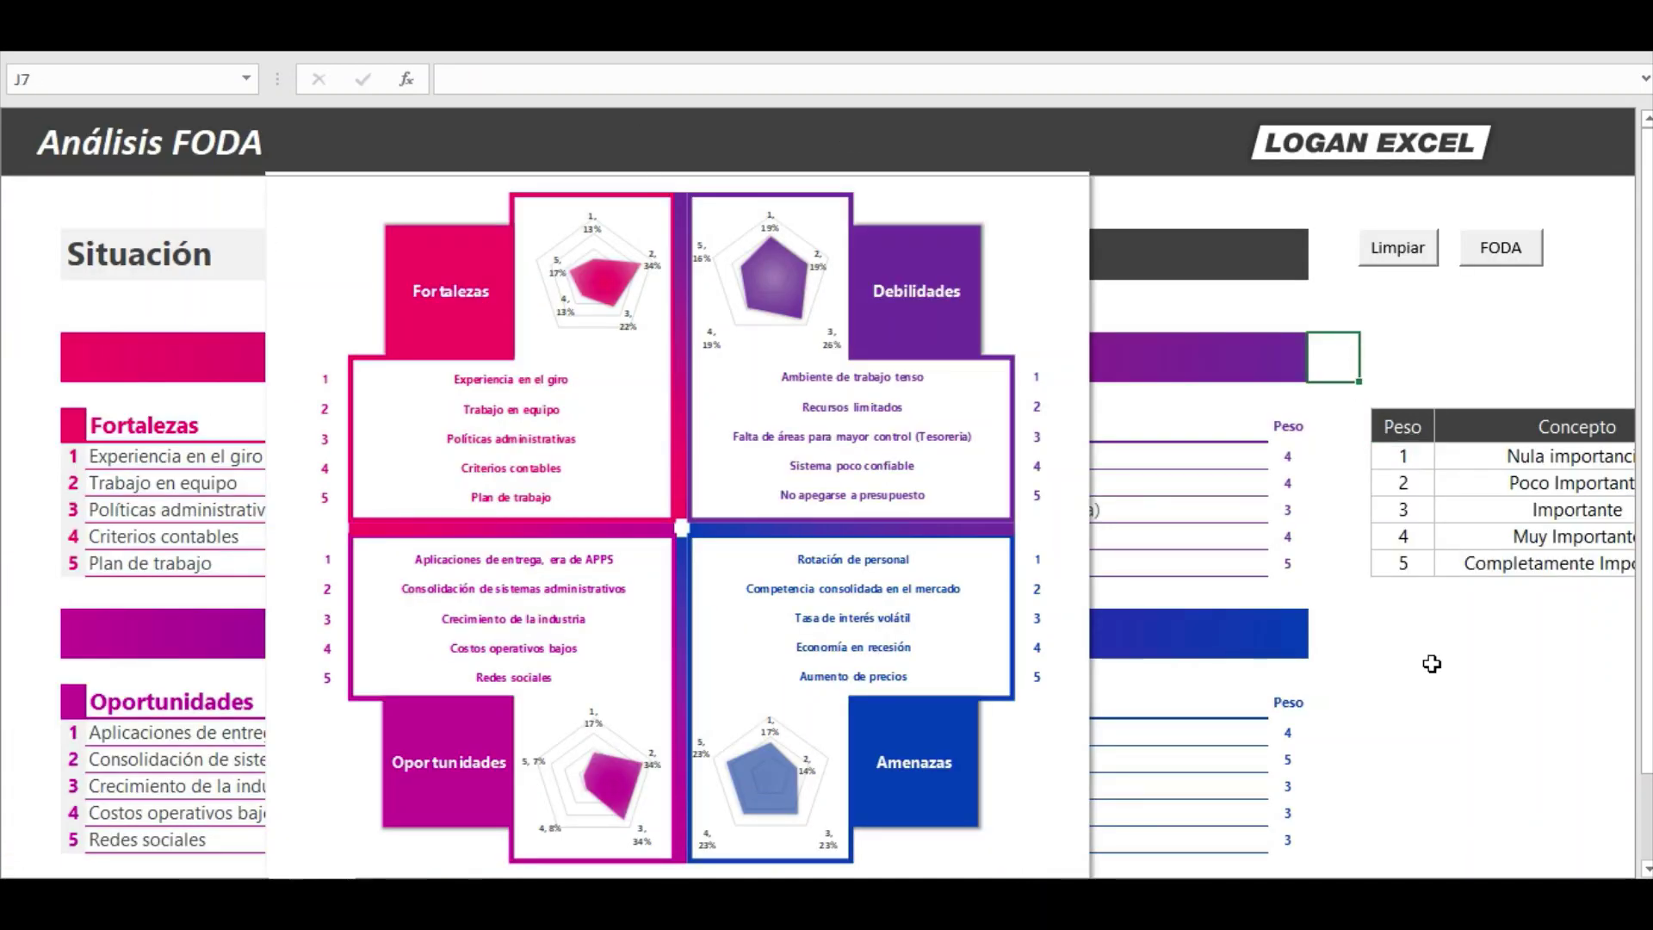
{"action": "key", "text": "Right"}
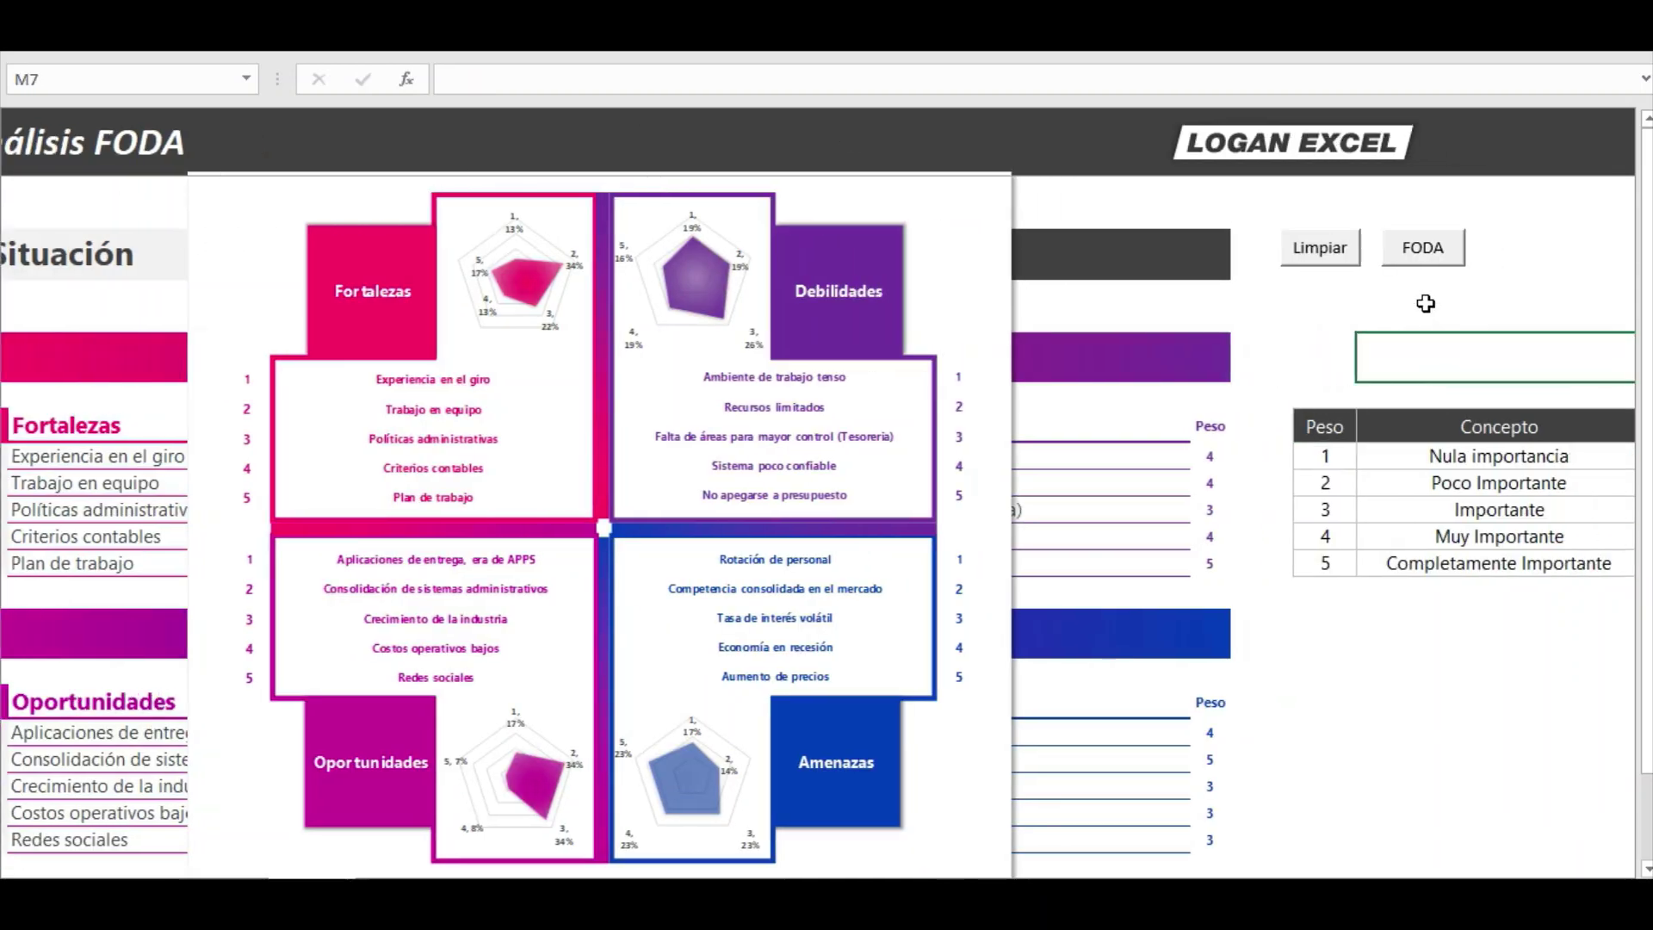
{"action": "key", "text": "Right"}
{"action": "key", "text": "Right"}
{"action": "key", "text": "Right"}
{"action": "key", "text": "Right"}
{"action": "key", "text": "Right"}
{"action": "key", "text": "Right"}
{"action": "key", "text": "Right"}
{"action": "key", "text": "Right"}
{"action": "key", "text": "Right"}
{"action": "key", "text": "Right"}
{"action": "key", "text": "Right"}
{"action": "key", "text": "Right"}
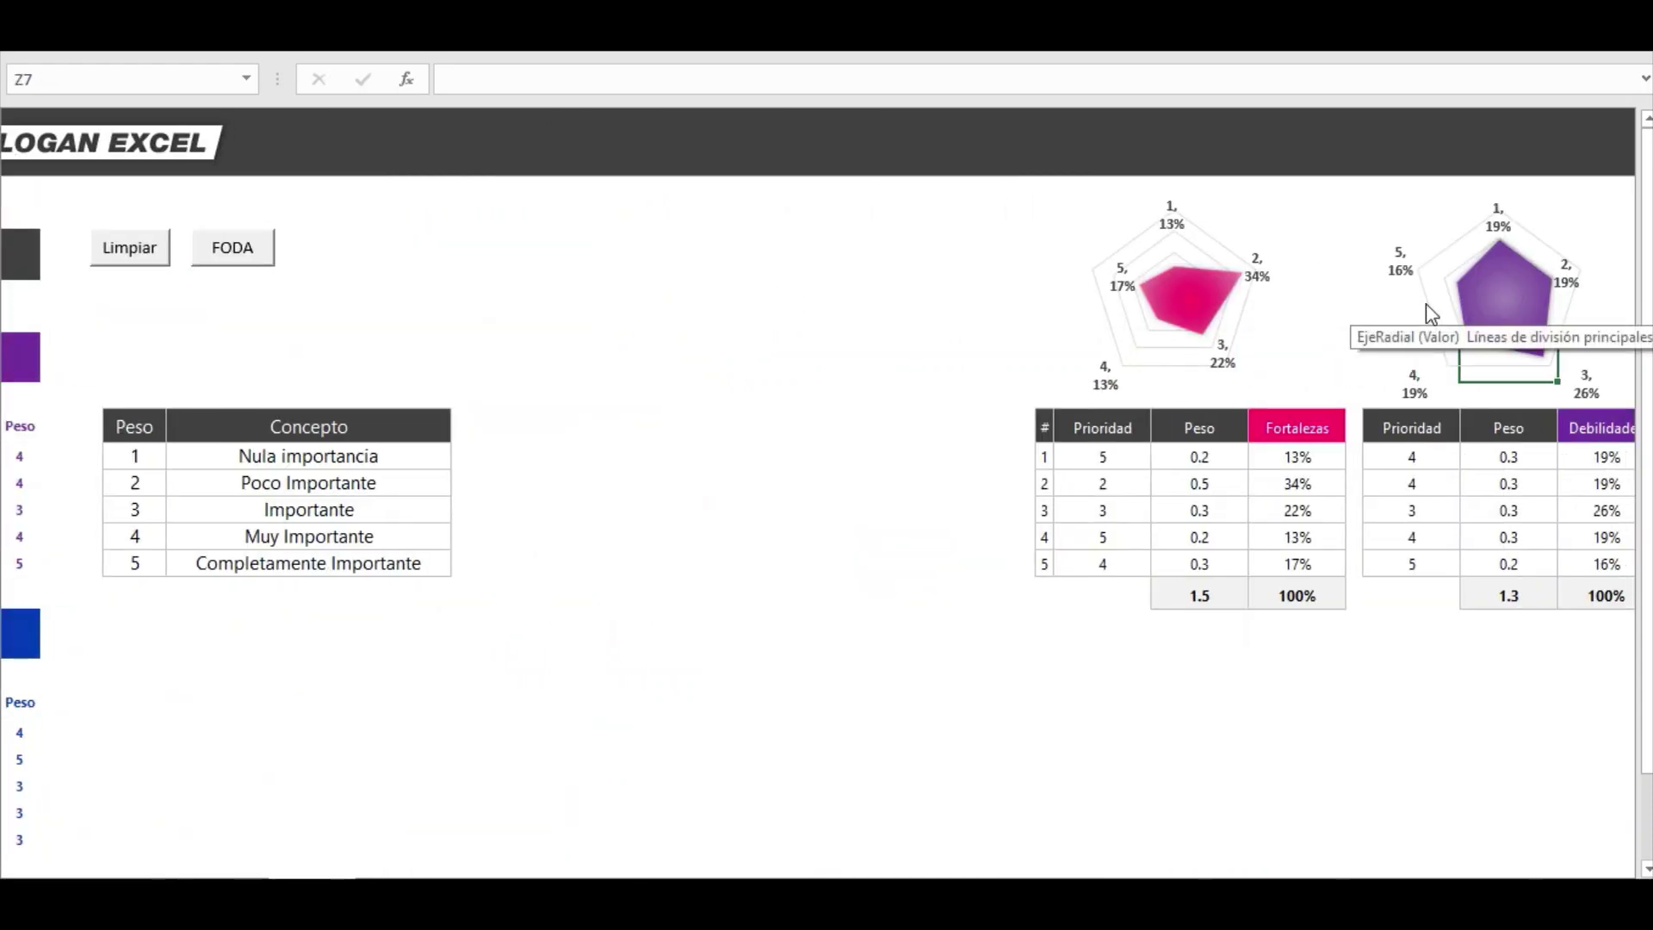
{"action": "key", "text": "Right"}
{"action": "key", "text": "Right"}
{"action": "key", "text": "Right"}
{"action": "key", "text": "Right"}
{"action": "key", "text": "Right"}
{"action": "key", "text": "Right"}
{"action": "key", "text": "Right"}
{"action": "key", "text": "Right"}
{"action": "key", "text": "Right"}
{"action": "key", "text": "Right"}
{"action": "key", "text": "Right"}
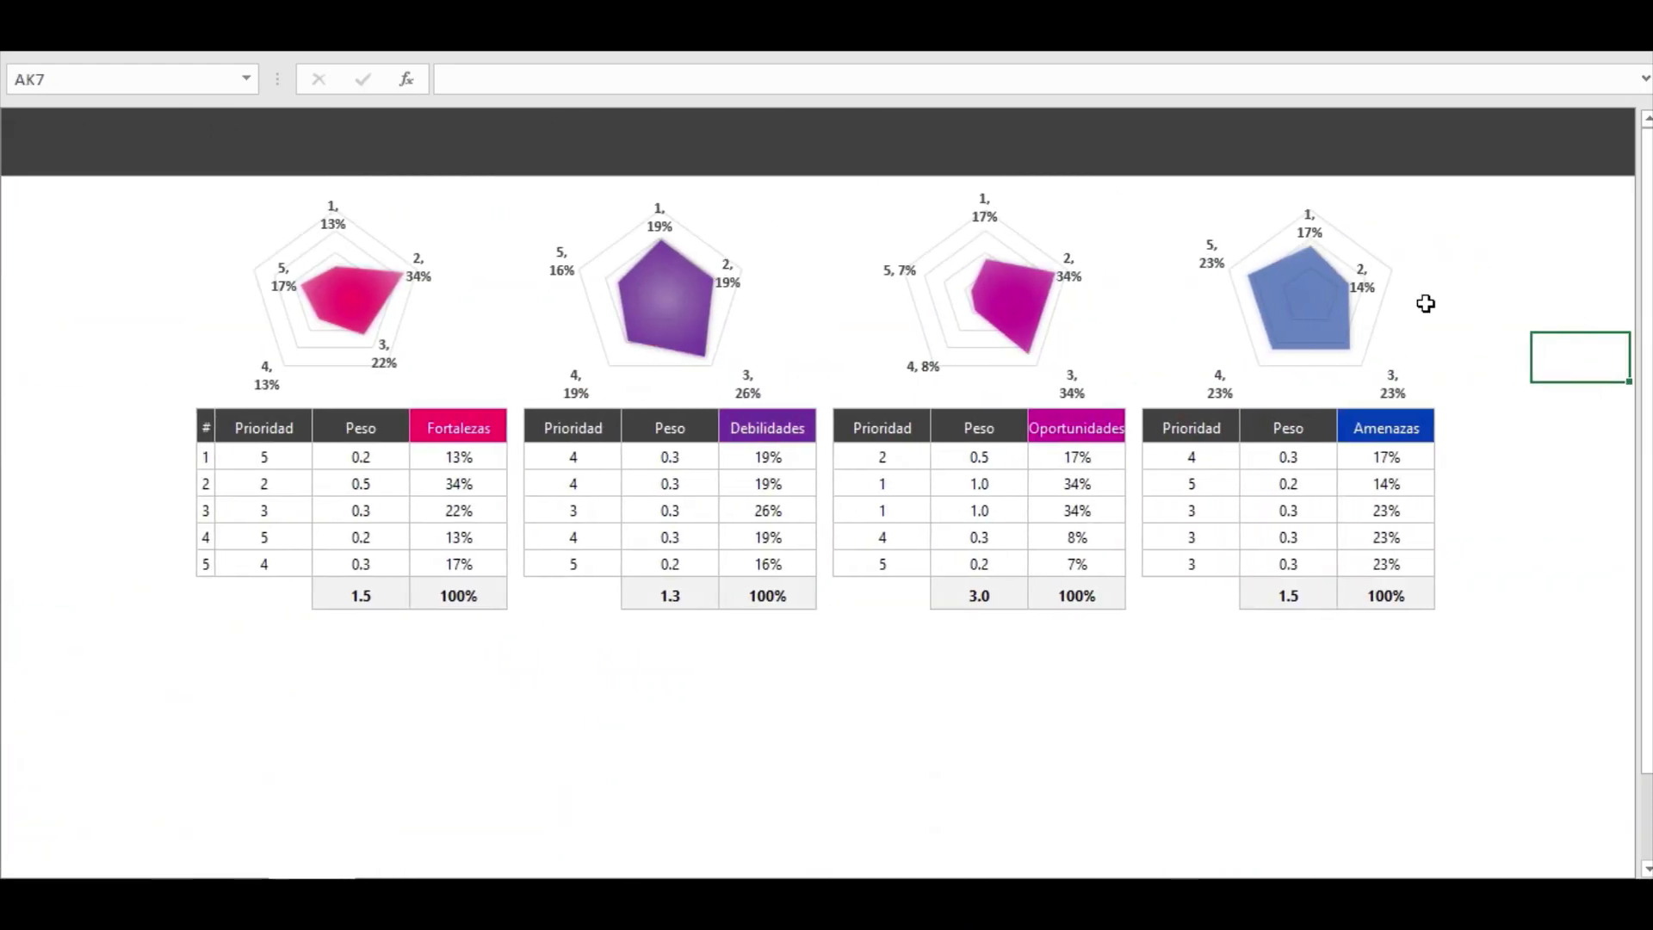
{"action": "left_click", "coordinate": [465, 428]}
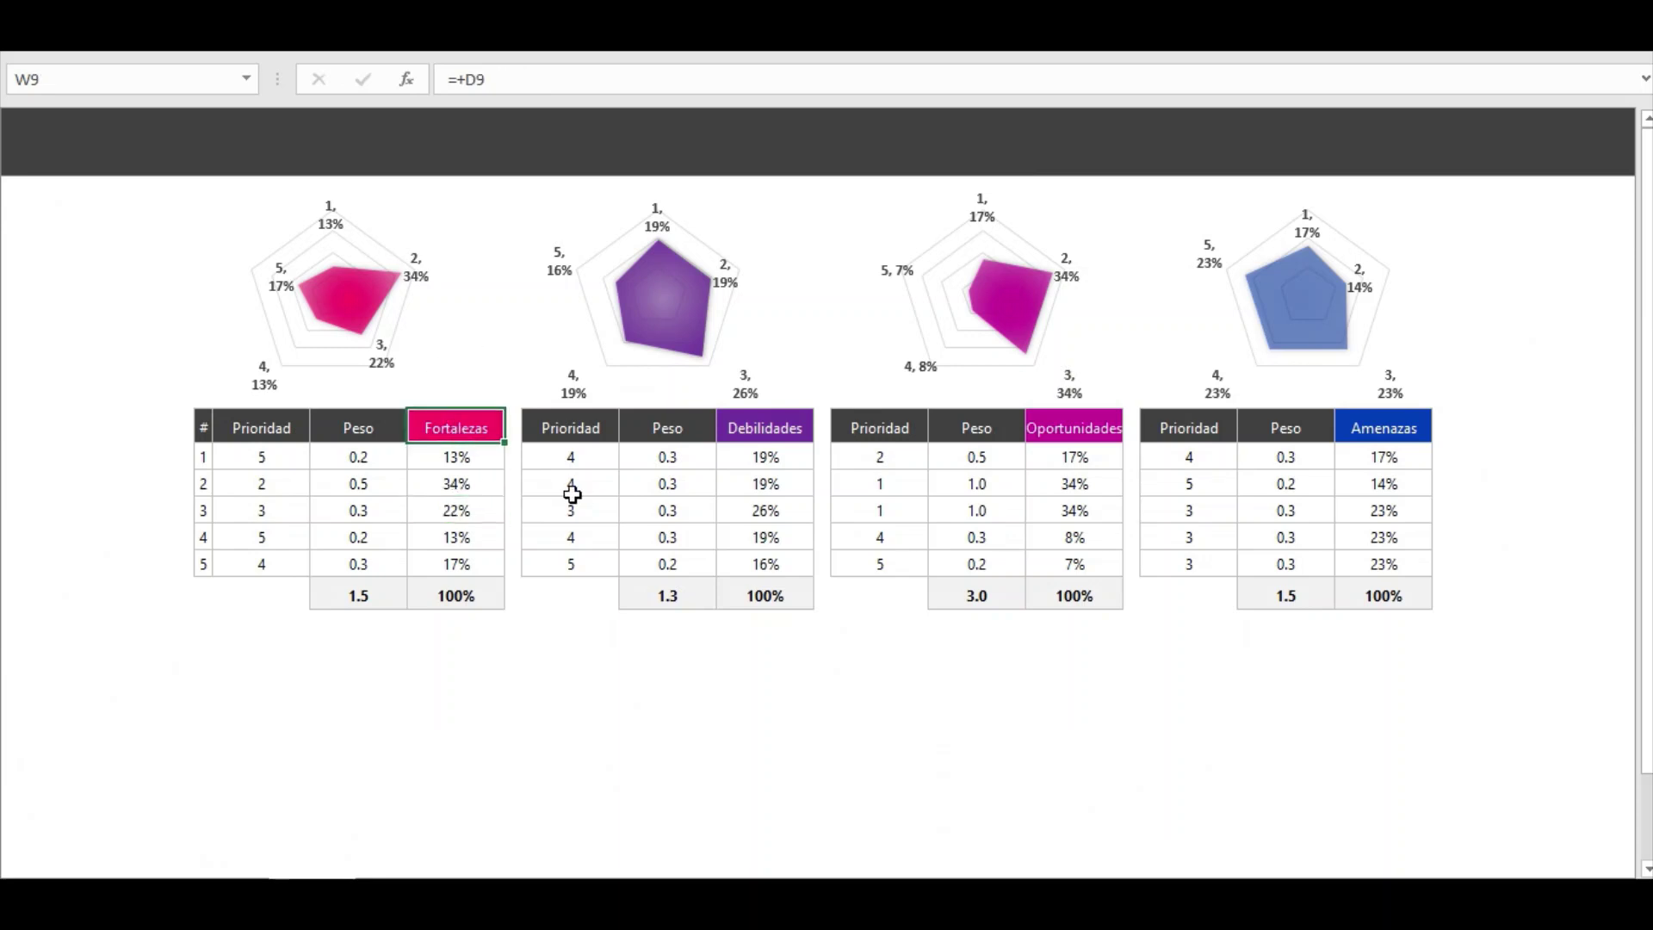
{"action": "key", "text": "Right"}
{"action": "key", "text": "Right"}
{"action": "key", "text": "Right"}
{"action": "key", "text": "Right"}
{"action": "key", "text": "Right"}
{"action": "key", "text": "Right"}
{"action": "key", "text": "Right"}
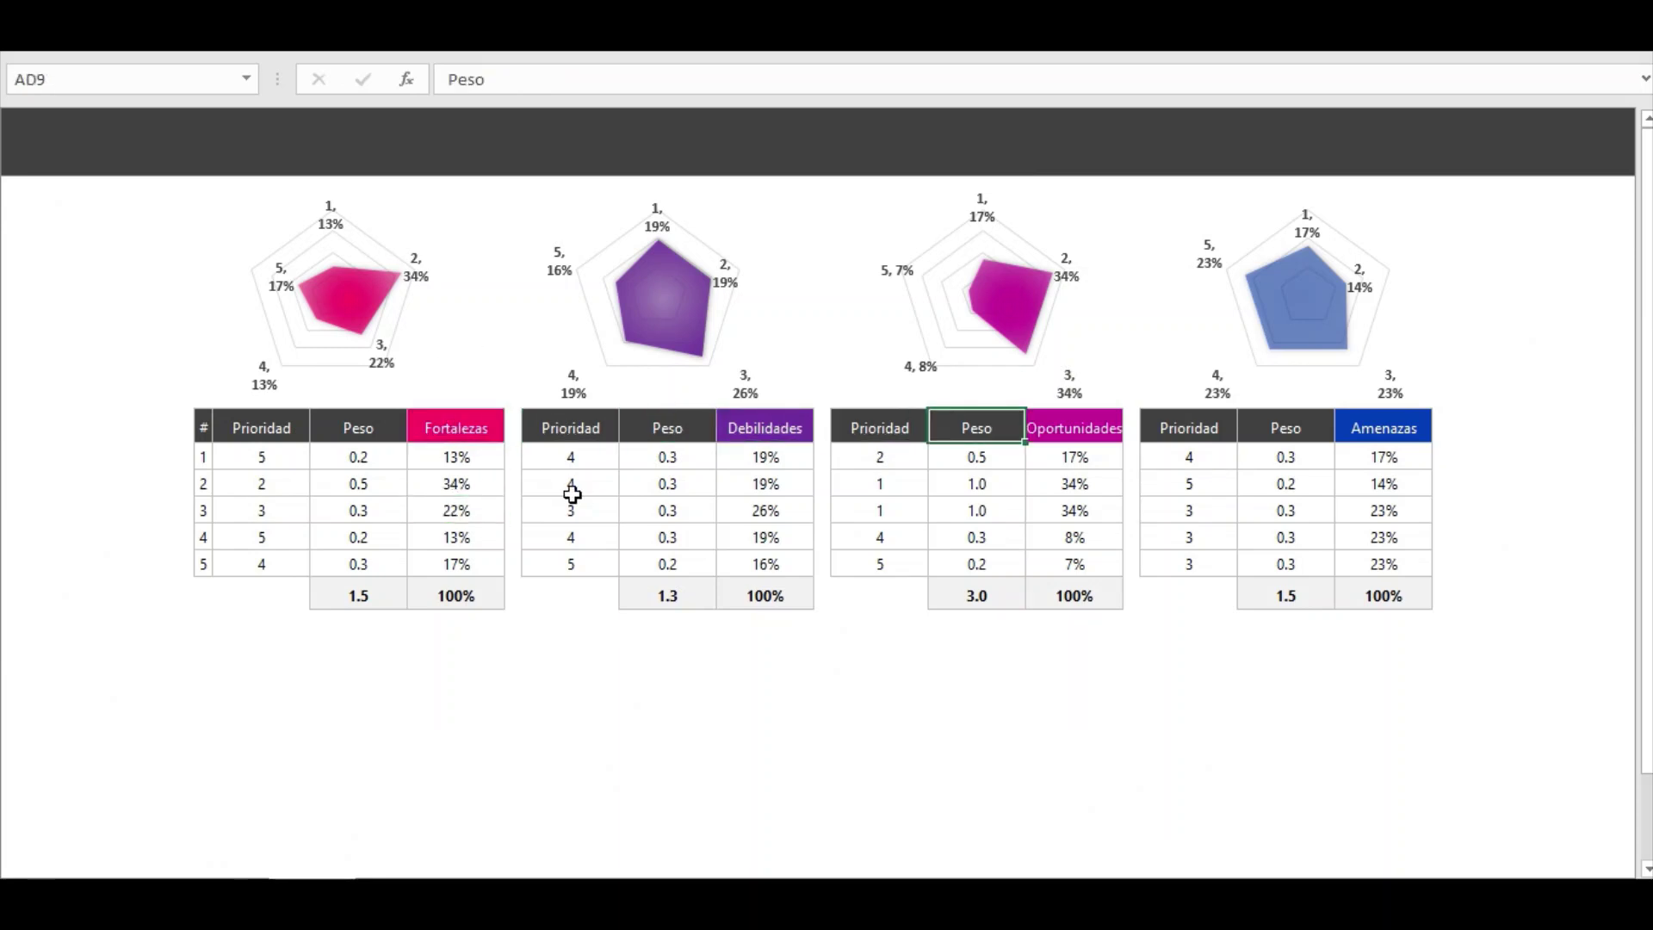
{"action": "key", "text": "Right"}
{"action": "key", "text": "Down"}
{"action": "key", "text": "Up"}
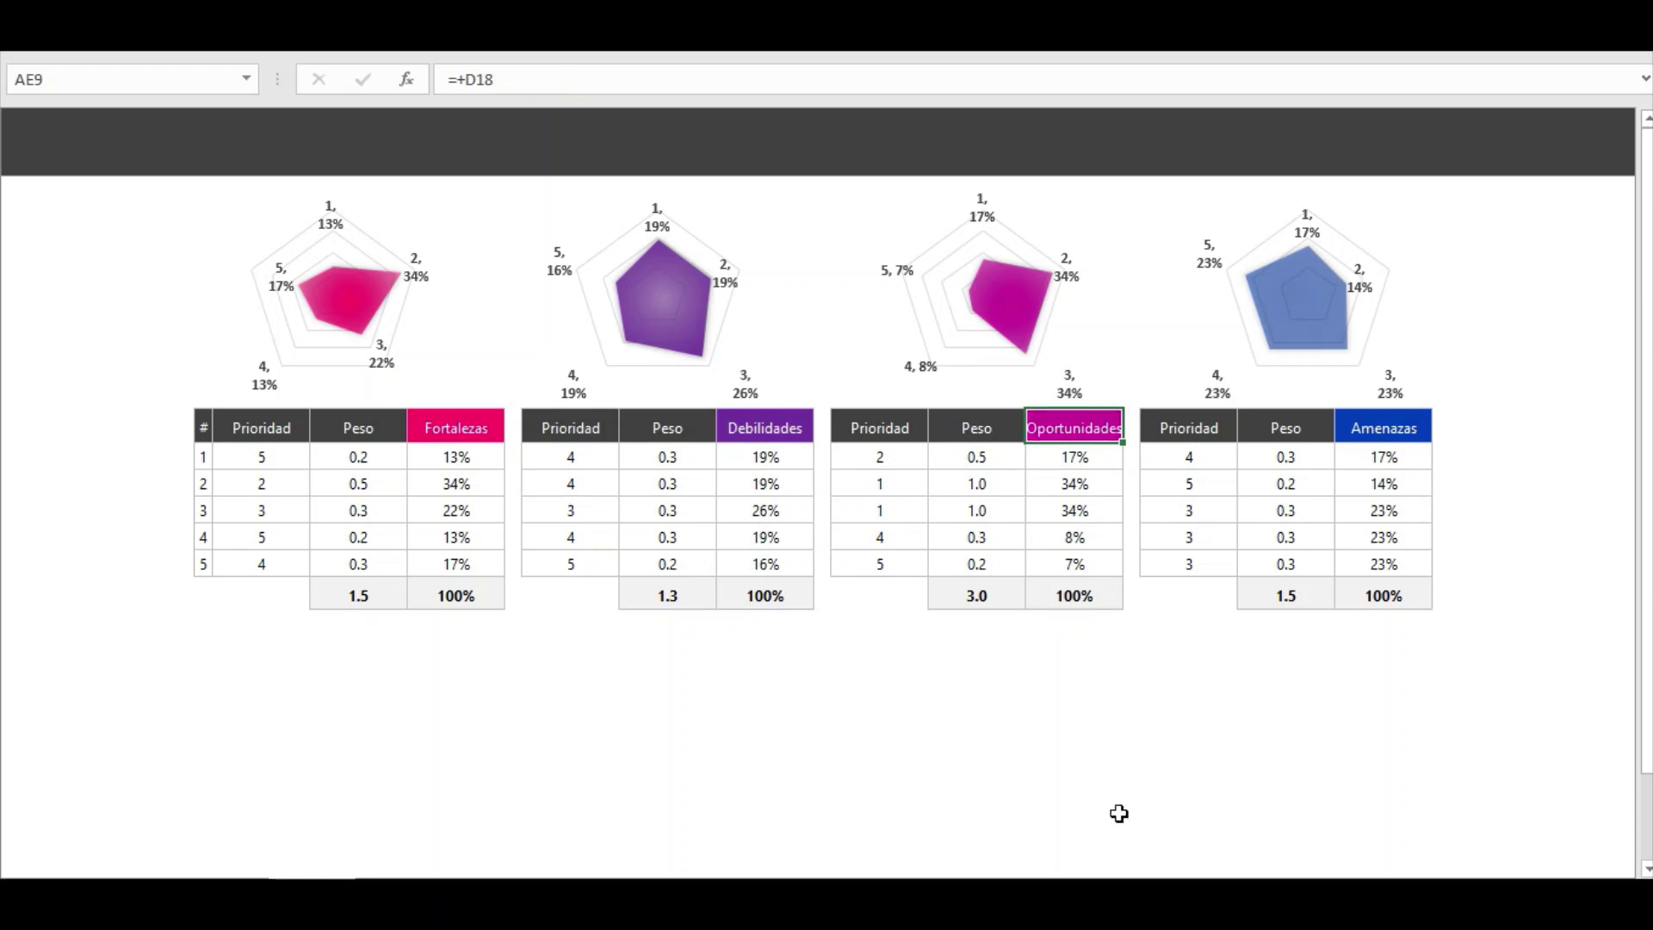
{"action": "scroll", "coordinate": [826, 534], "scroll_direction": "left", "scroll_amount": 10}
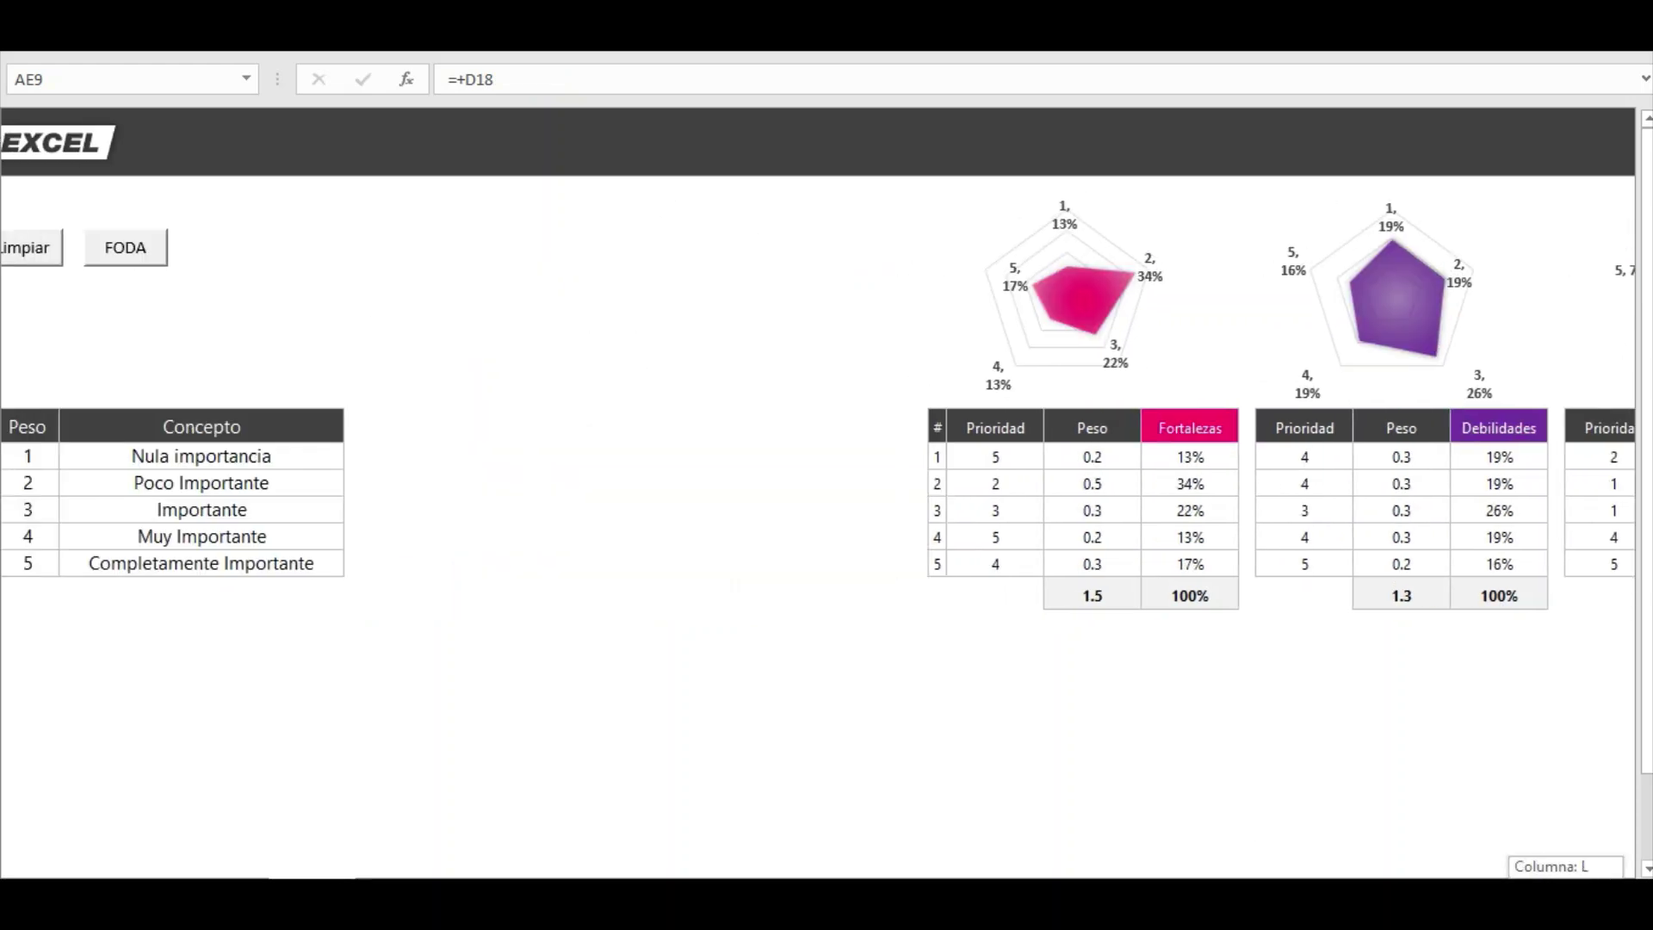
Rate the first and fourth Debilidades items 3 and the third Amenazas item 4.
{"action": "left_click", "coordinate": [1283, 456]}
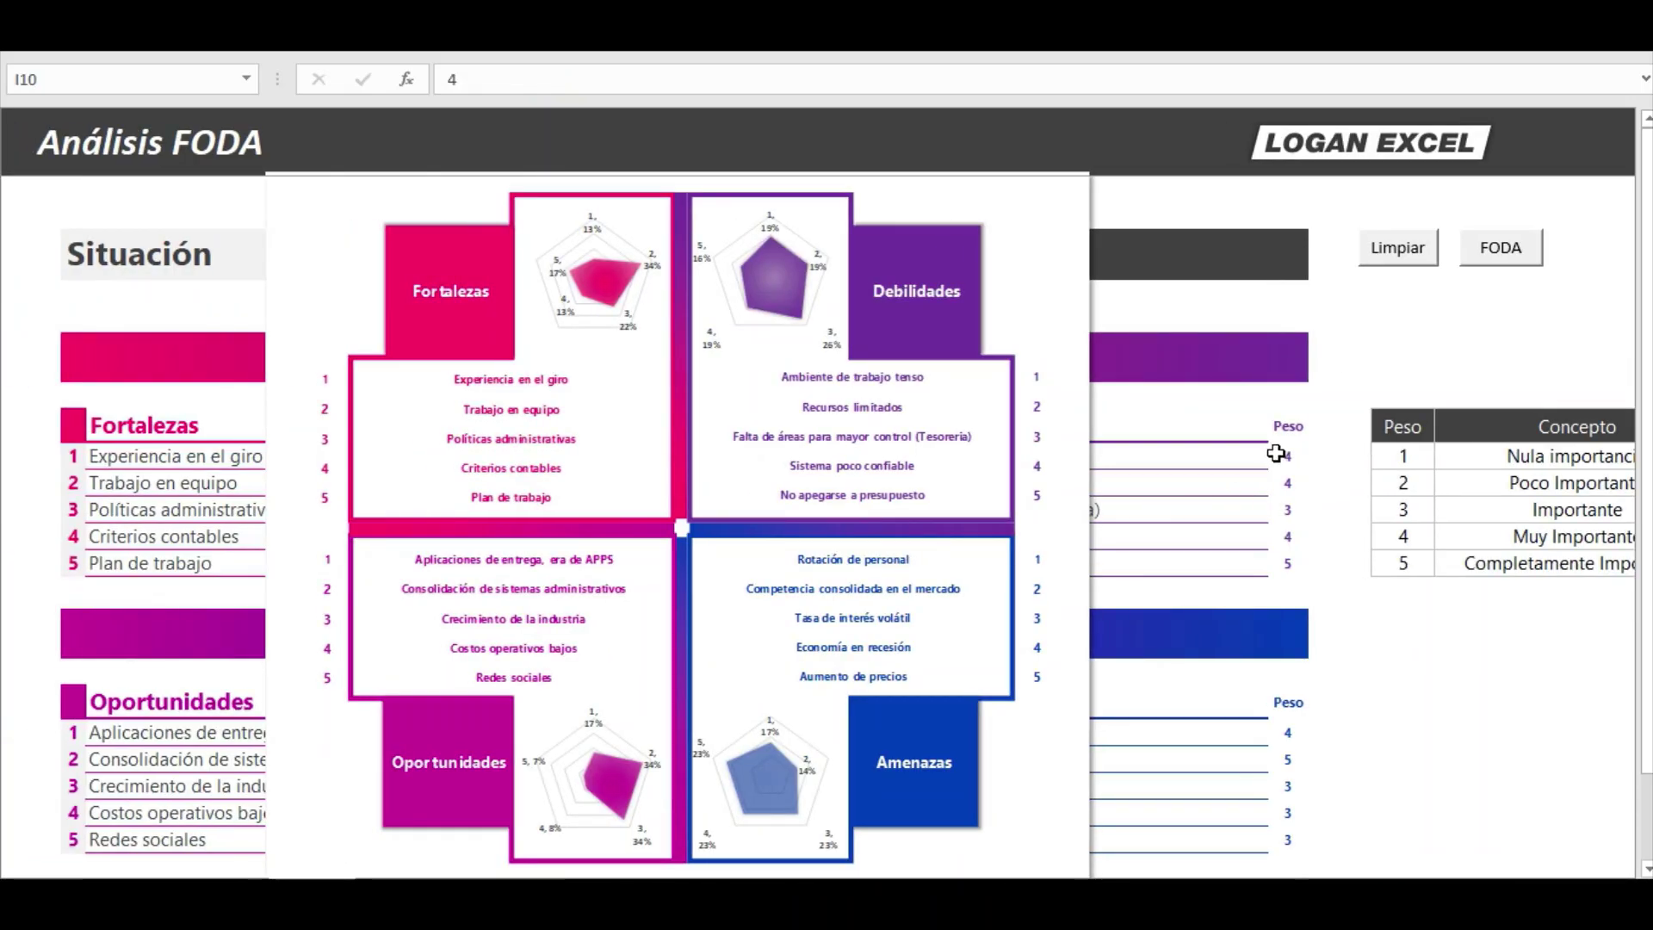
{"action": "left_click", "coordinate": [1318, 461]}
{"action": "left_click", "coordinate": [1278, 510]}
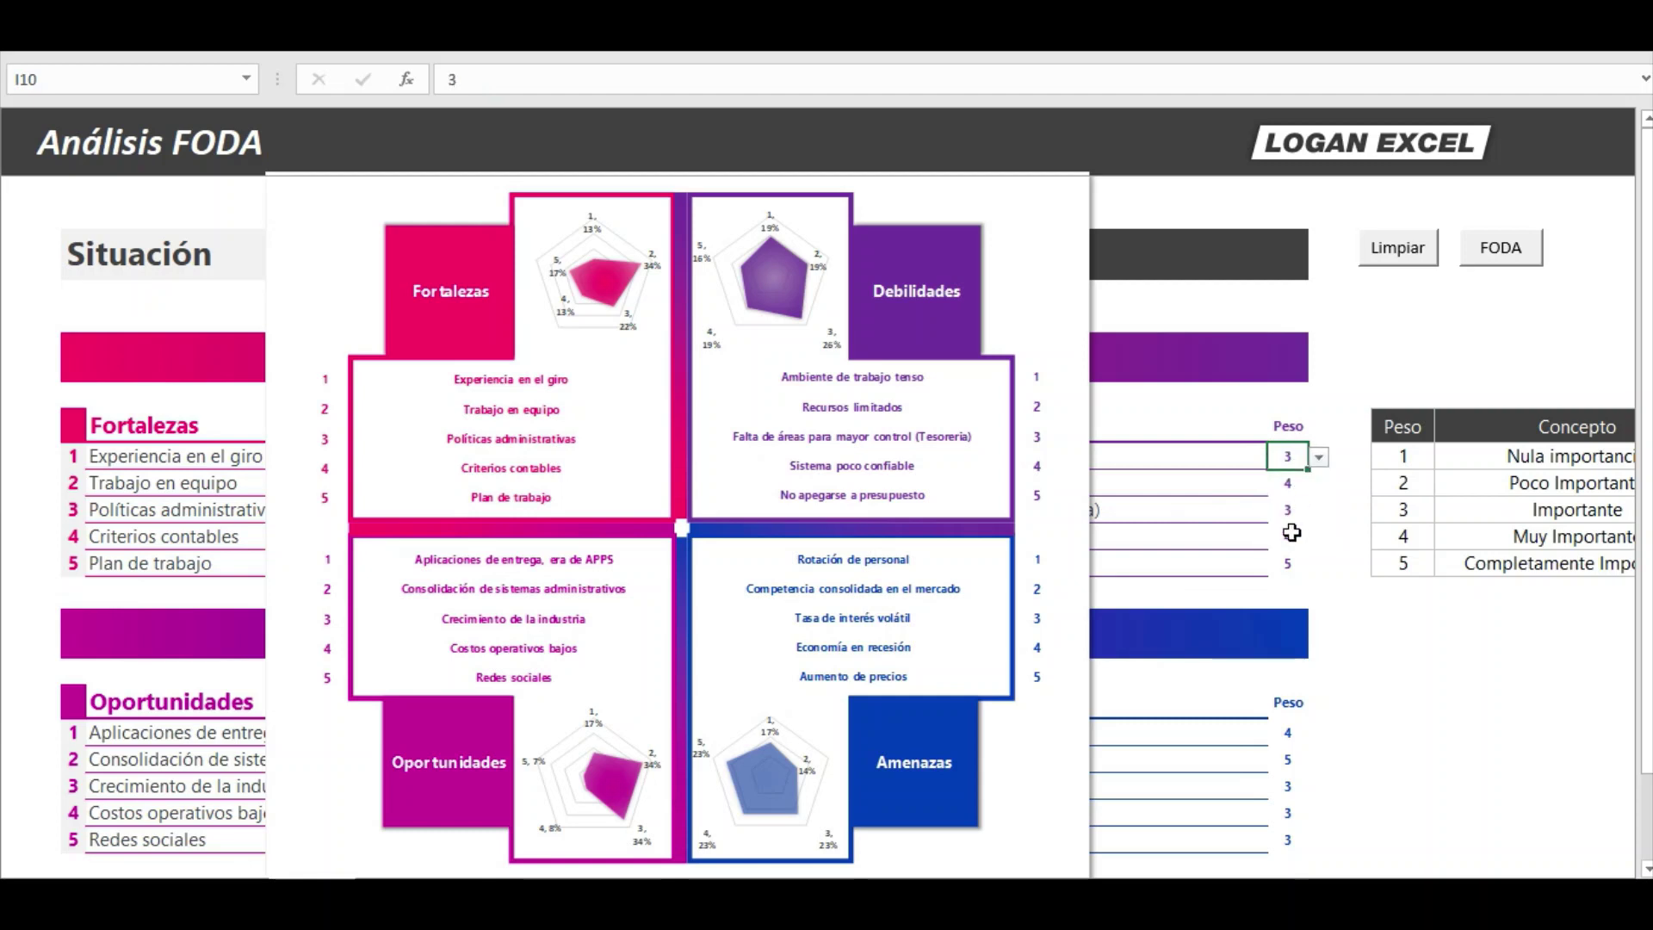
{"action": "left_click", "coordinate": [1287, 536]}
{"action": "left_click", "coordinate": [1318, 537]}
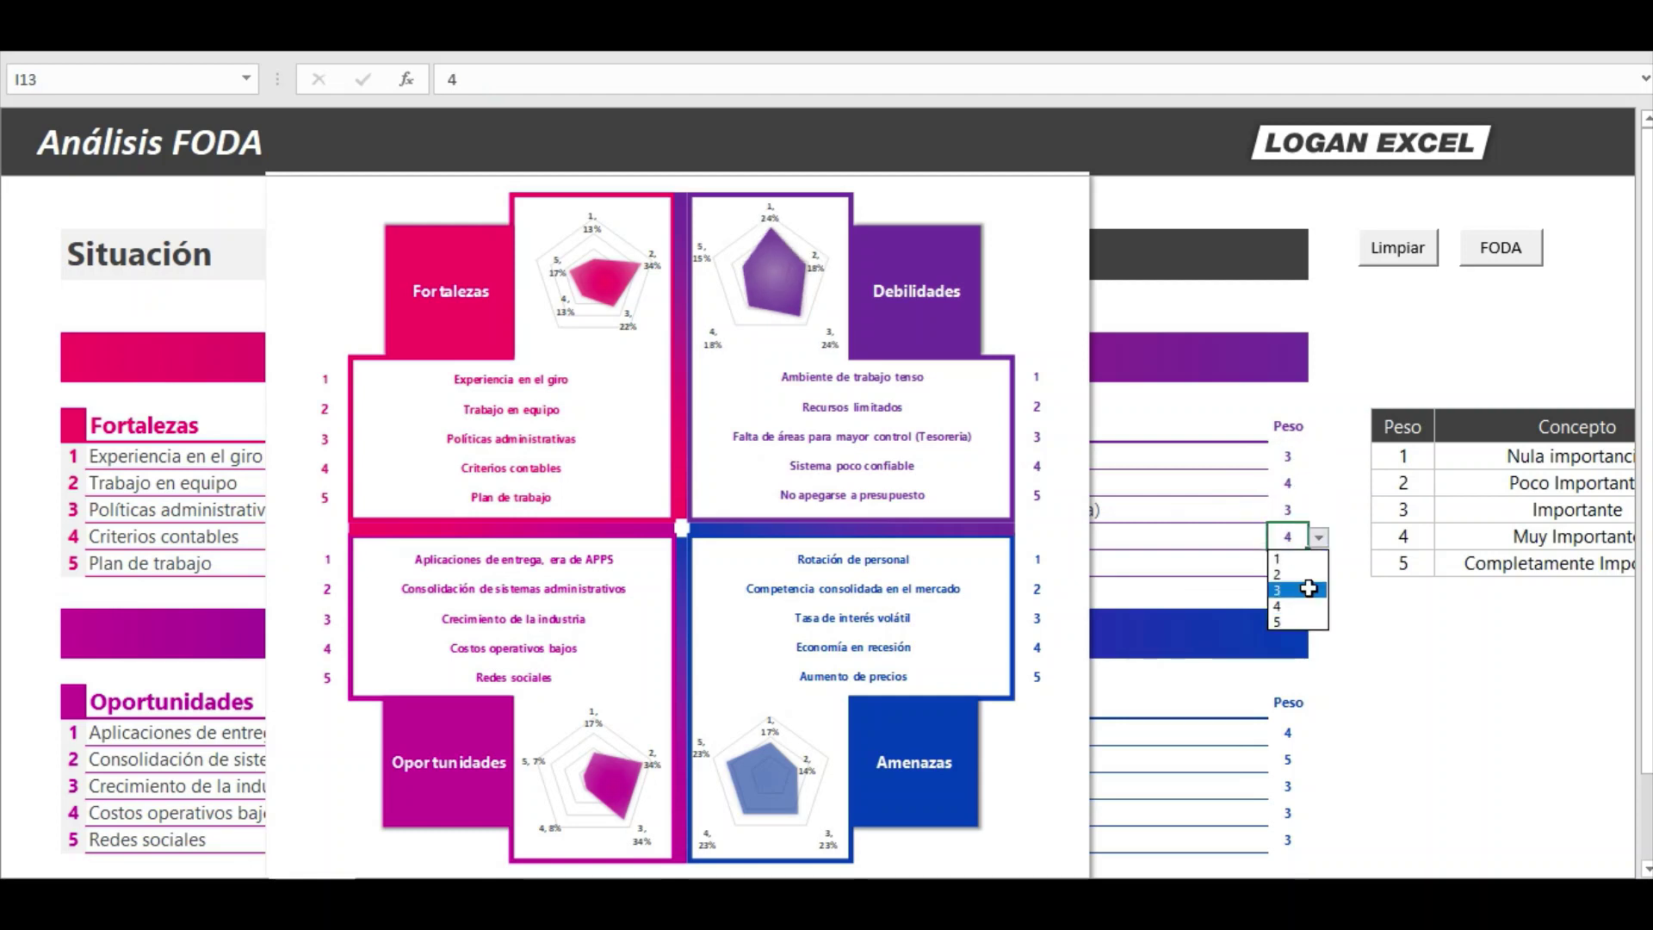
{"action": "left_click", "coordinate": [1283, 588]}
{"action": "left_click", "coordinate": [1283, 794]}
{"action": "left_click", "coordinate": [1318, 787]}
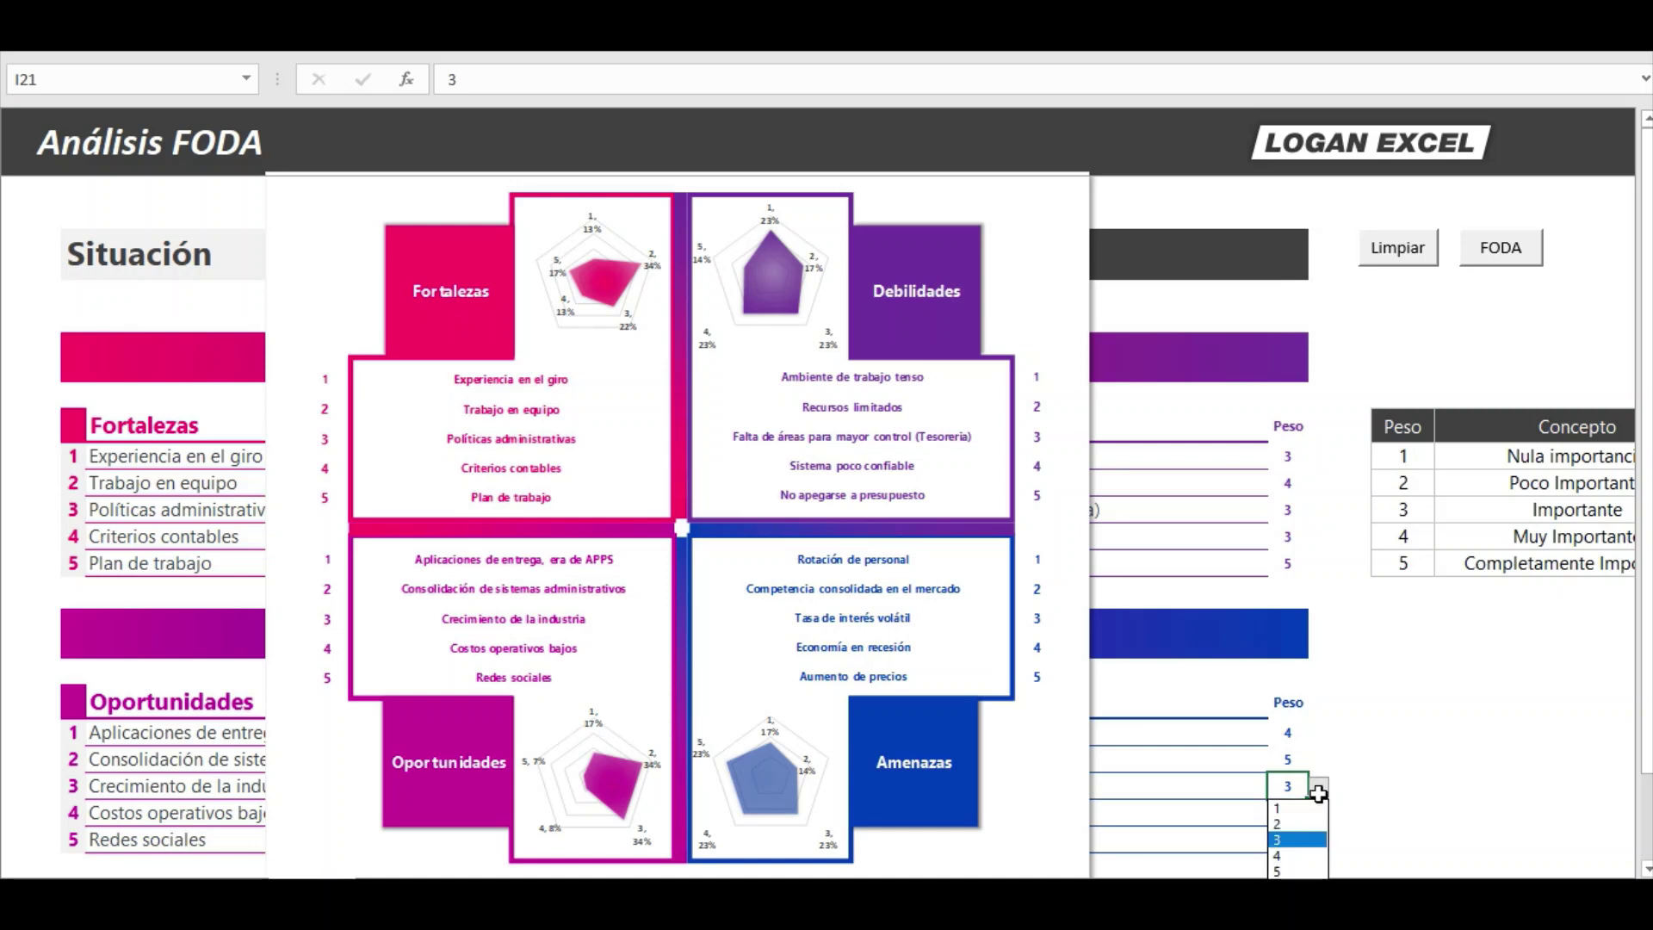
{"action": "left_click", "coordinate": [1302, 857]}
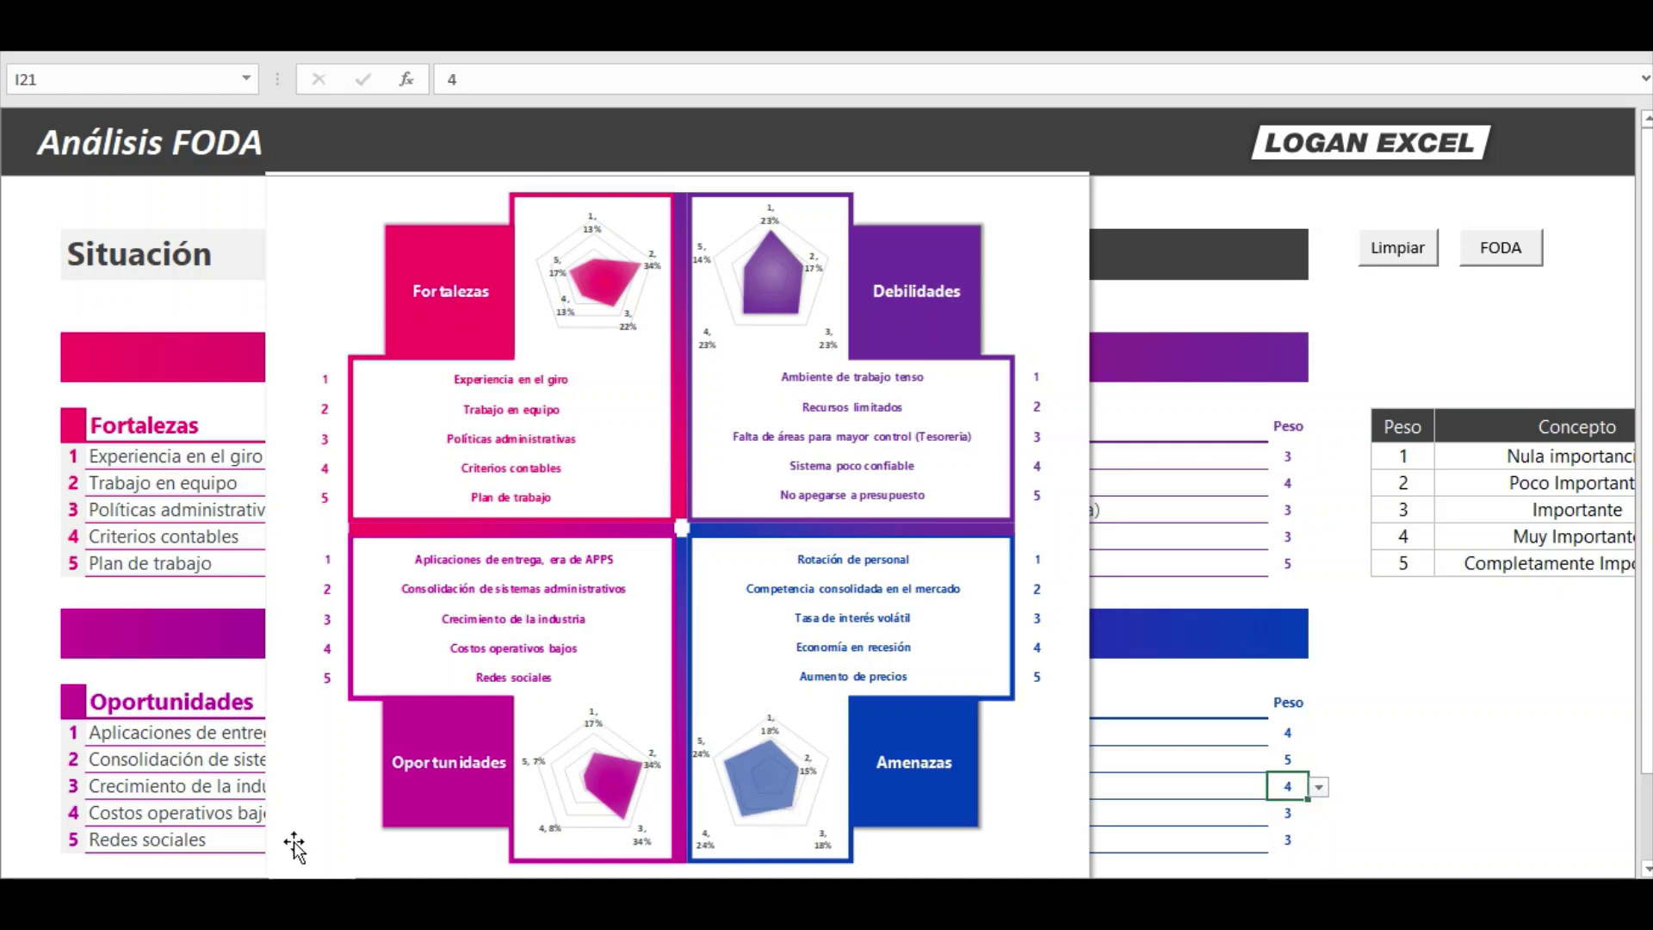
{"action": "left_click", "coordinate": [90, 779]}
Move the FODA diagram aside and set Experiencia en el giro's weight to 2.
{"action": "left_click", "coordinate": [72, 758]}
{"action": "left_click", "coordinate": [86, 760]}
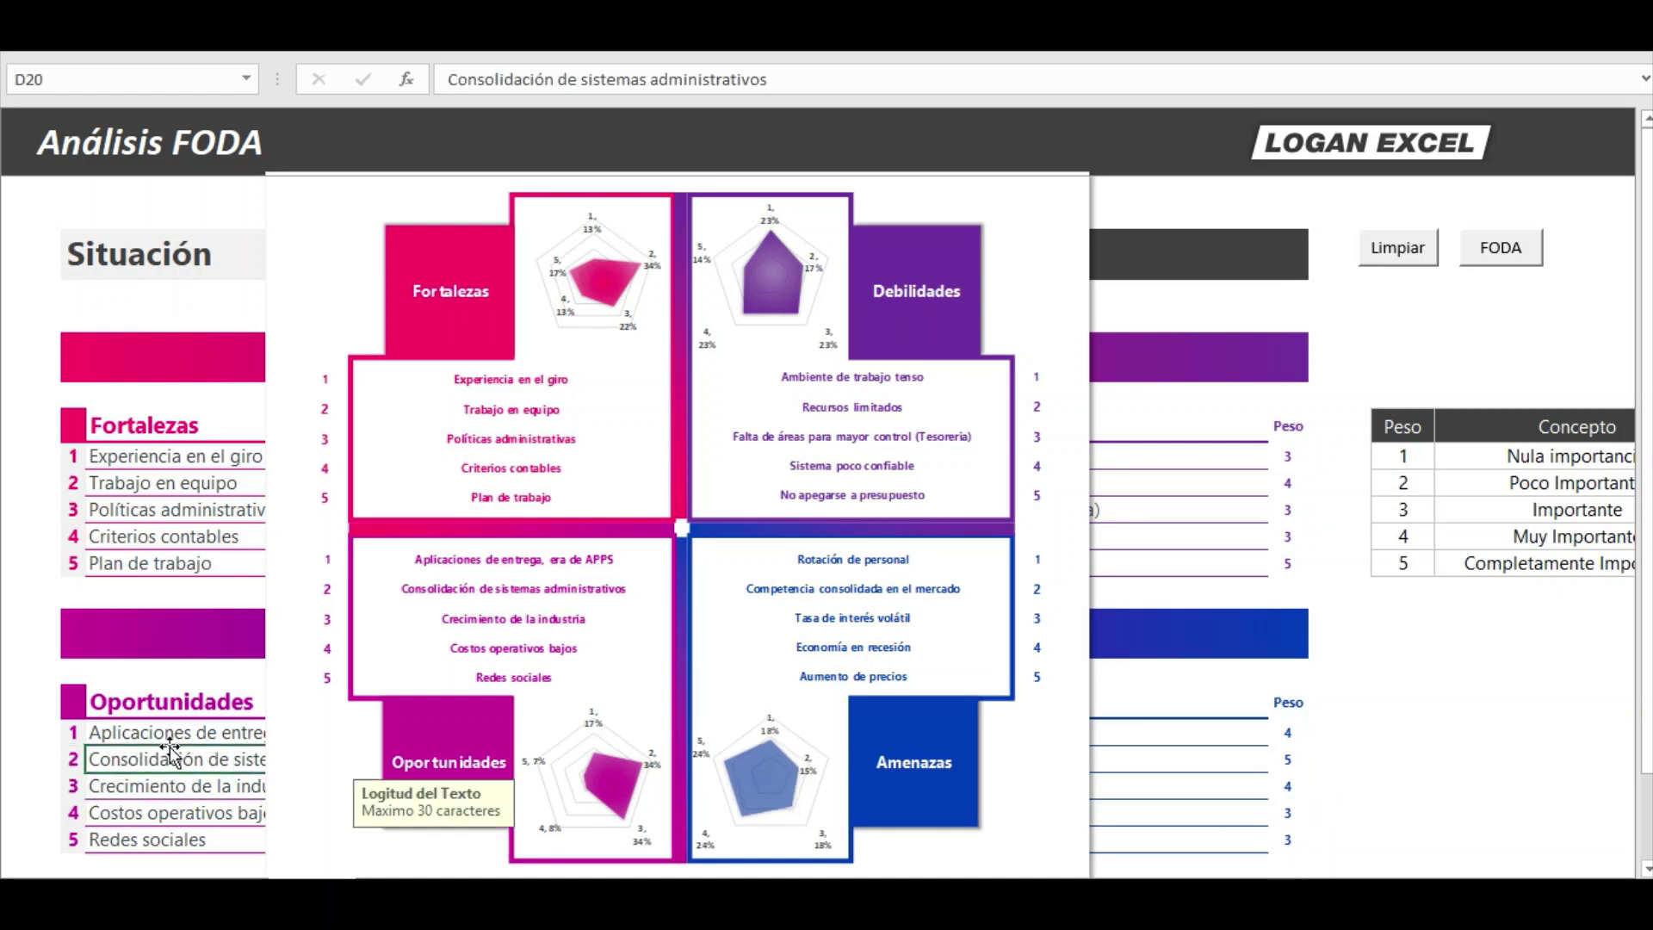
{"action": "left_click_drag", "start_coordinate": [688, 261], "coordinate": [1158, 261]}
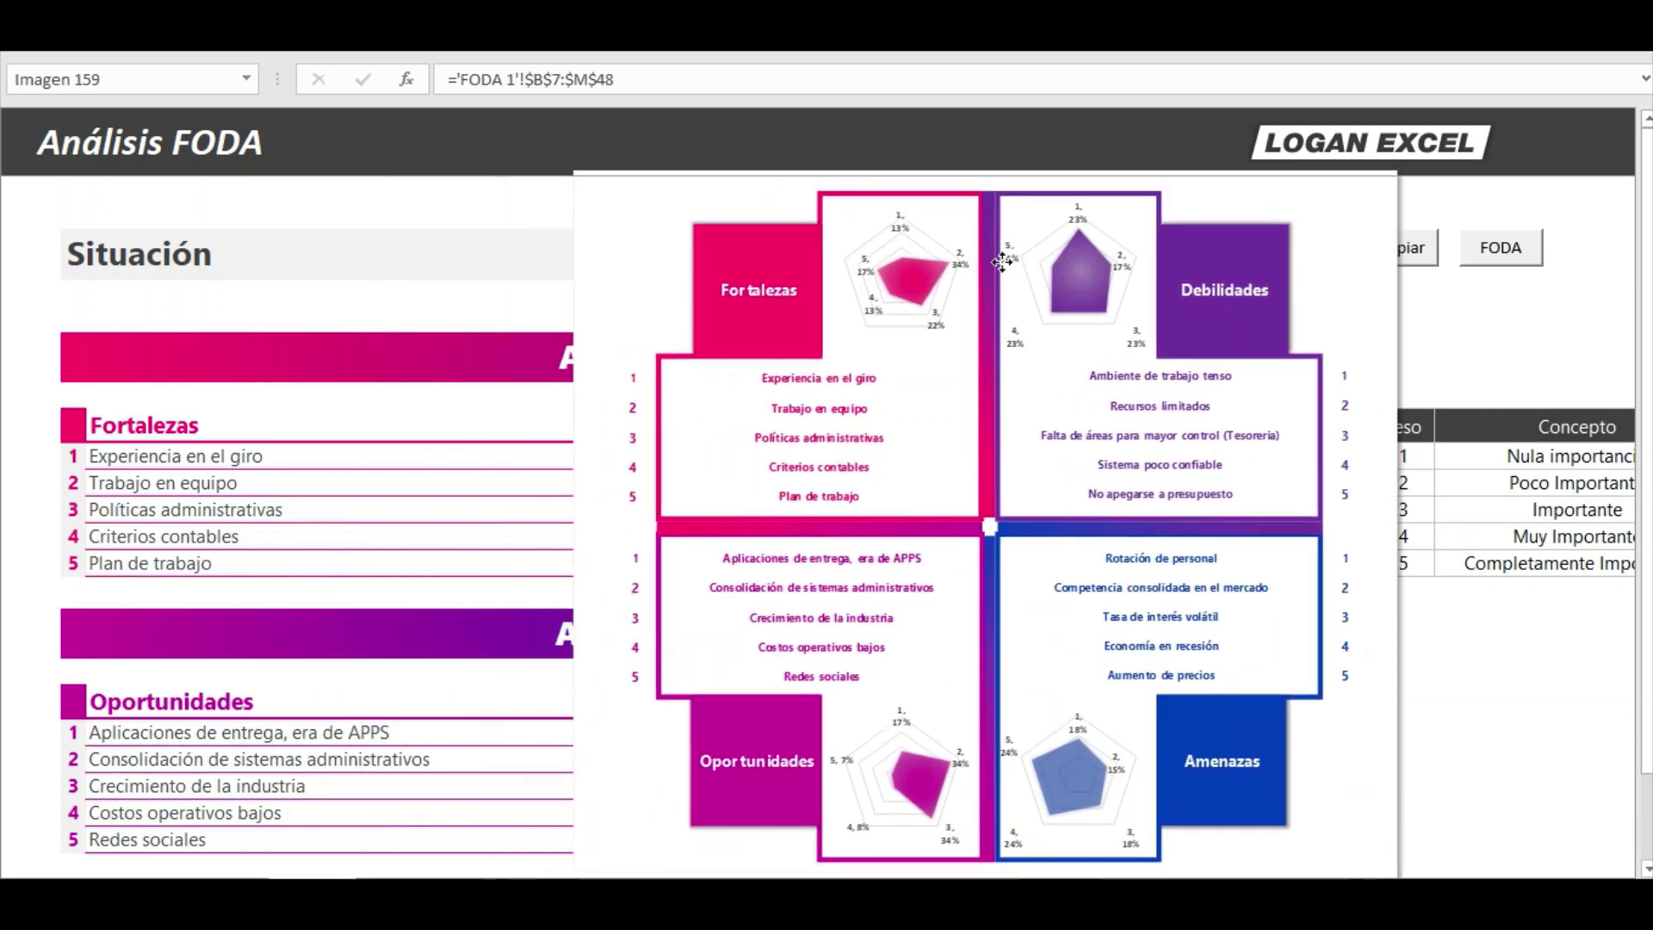
{"action": "left_click", "coordinate": [613, 458]}
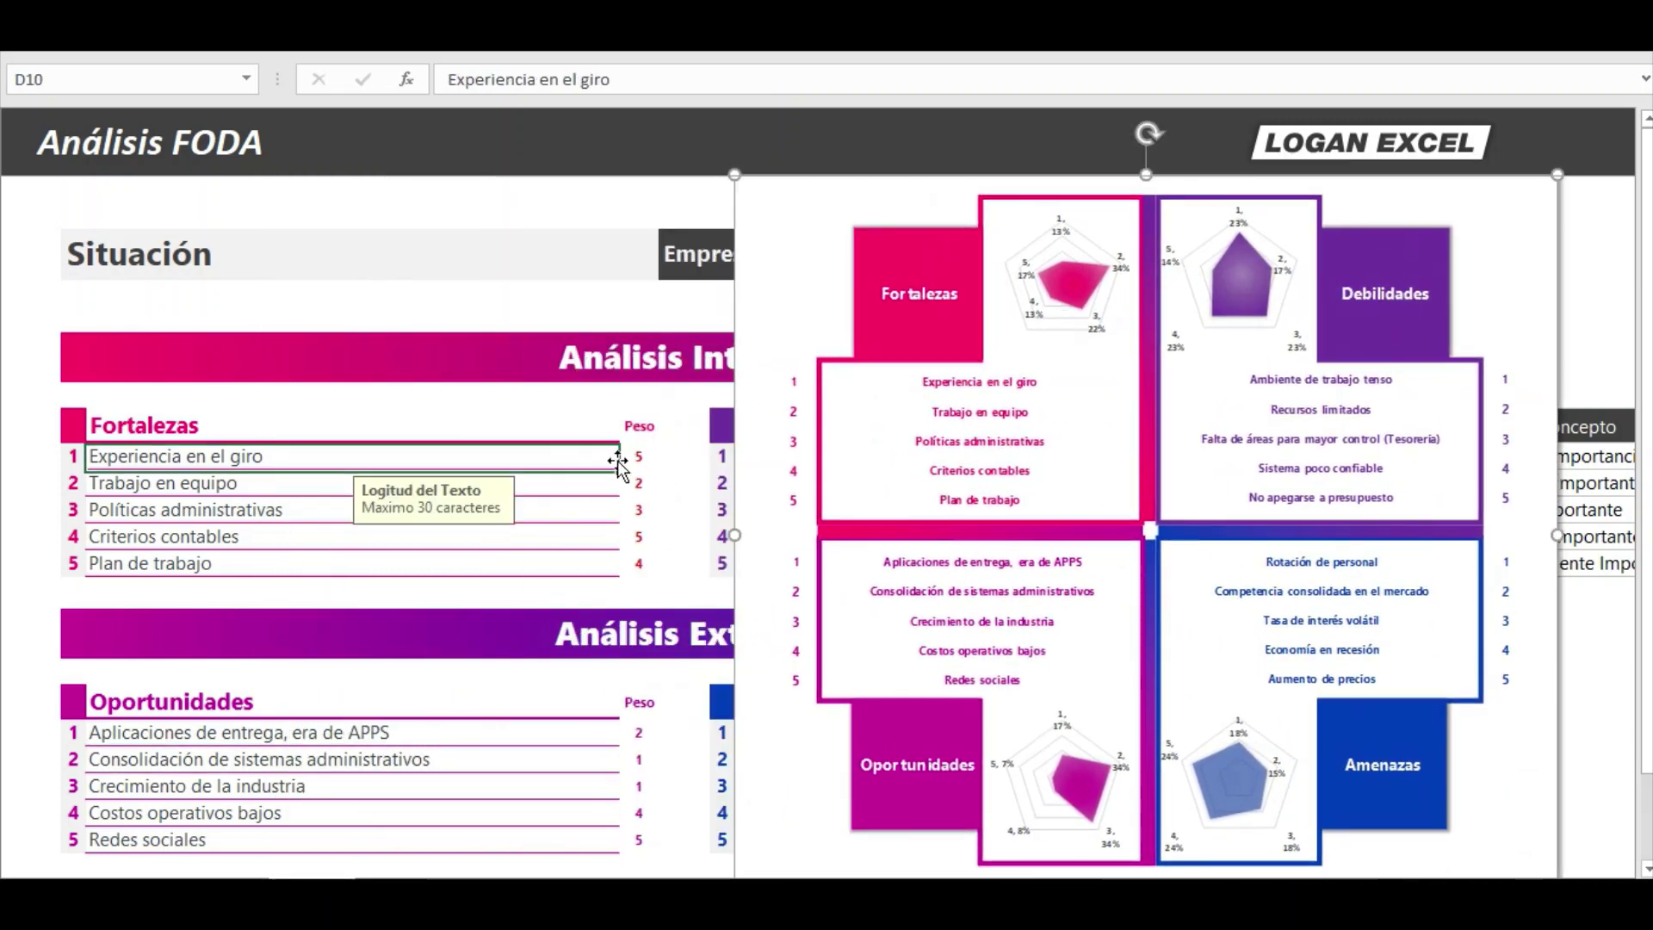
{"action": "left_click", "coordinate": [641, 457]}
{"action": "left_click", "coordinate": [670, 459]}
{"action": "left_click", "coordinate": [641, 495]}
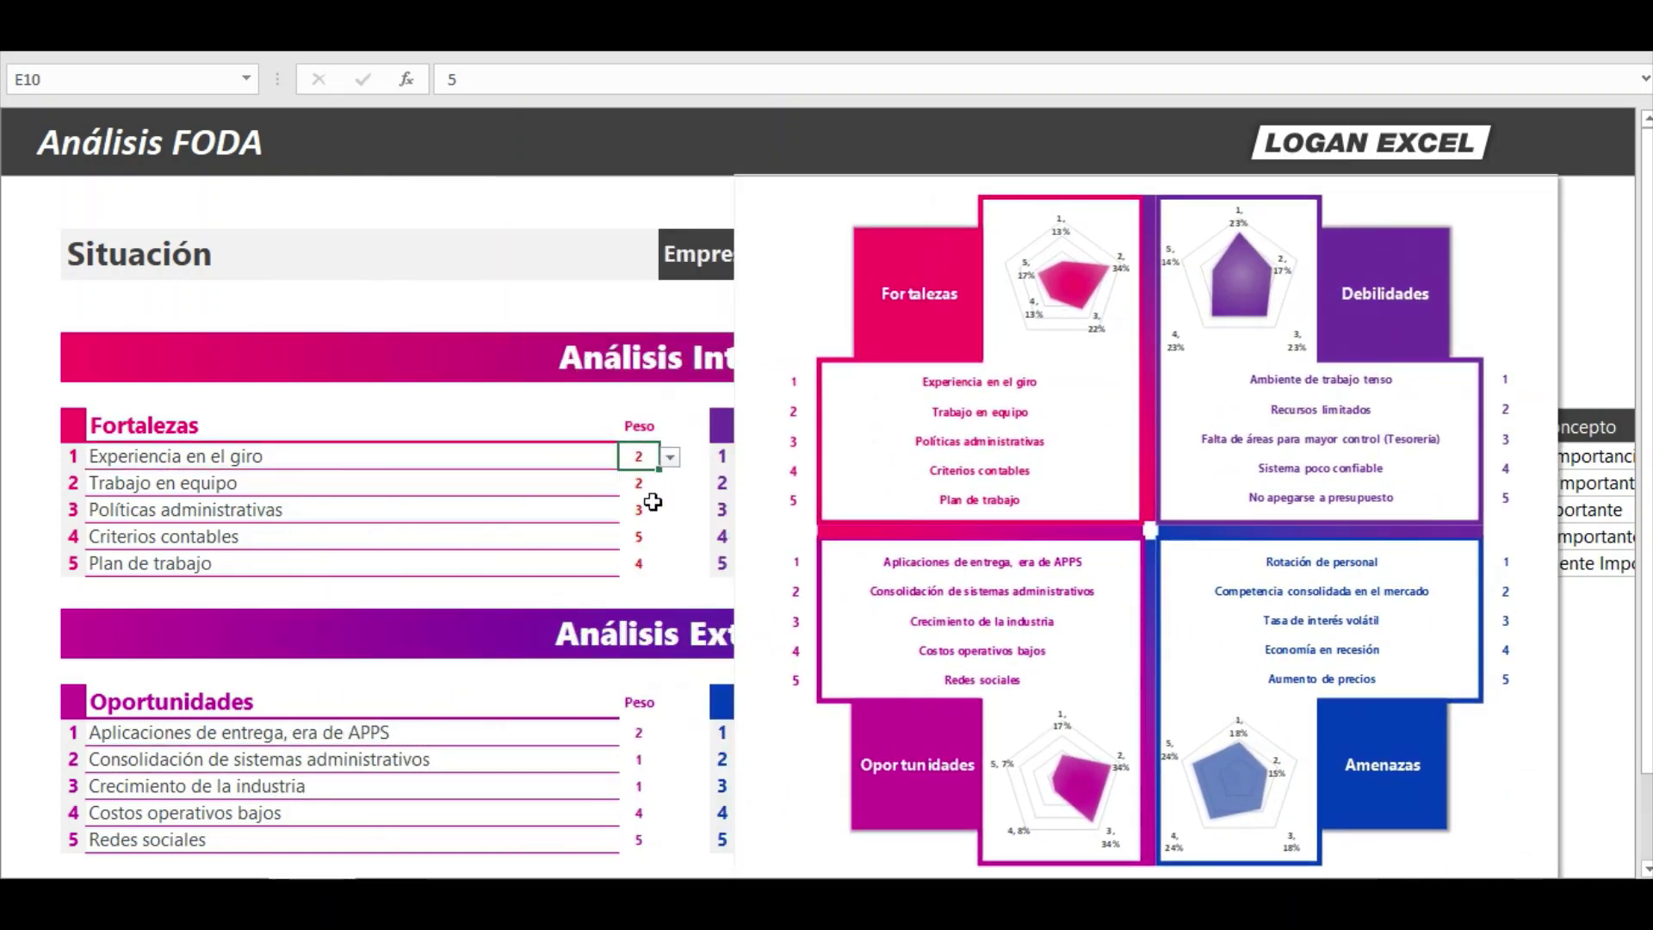
Set Crecimiento de la industria's weight to 4.
{"action": "left_click", "coordinate": [705, 781]}
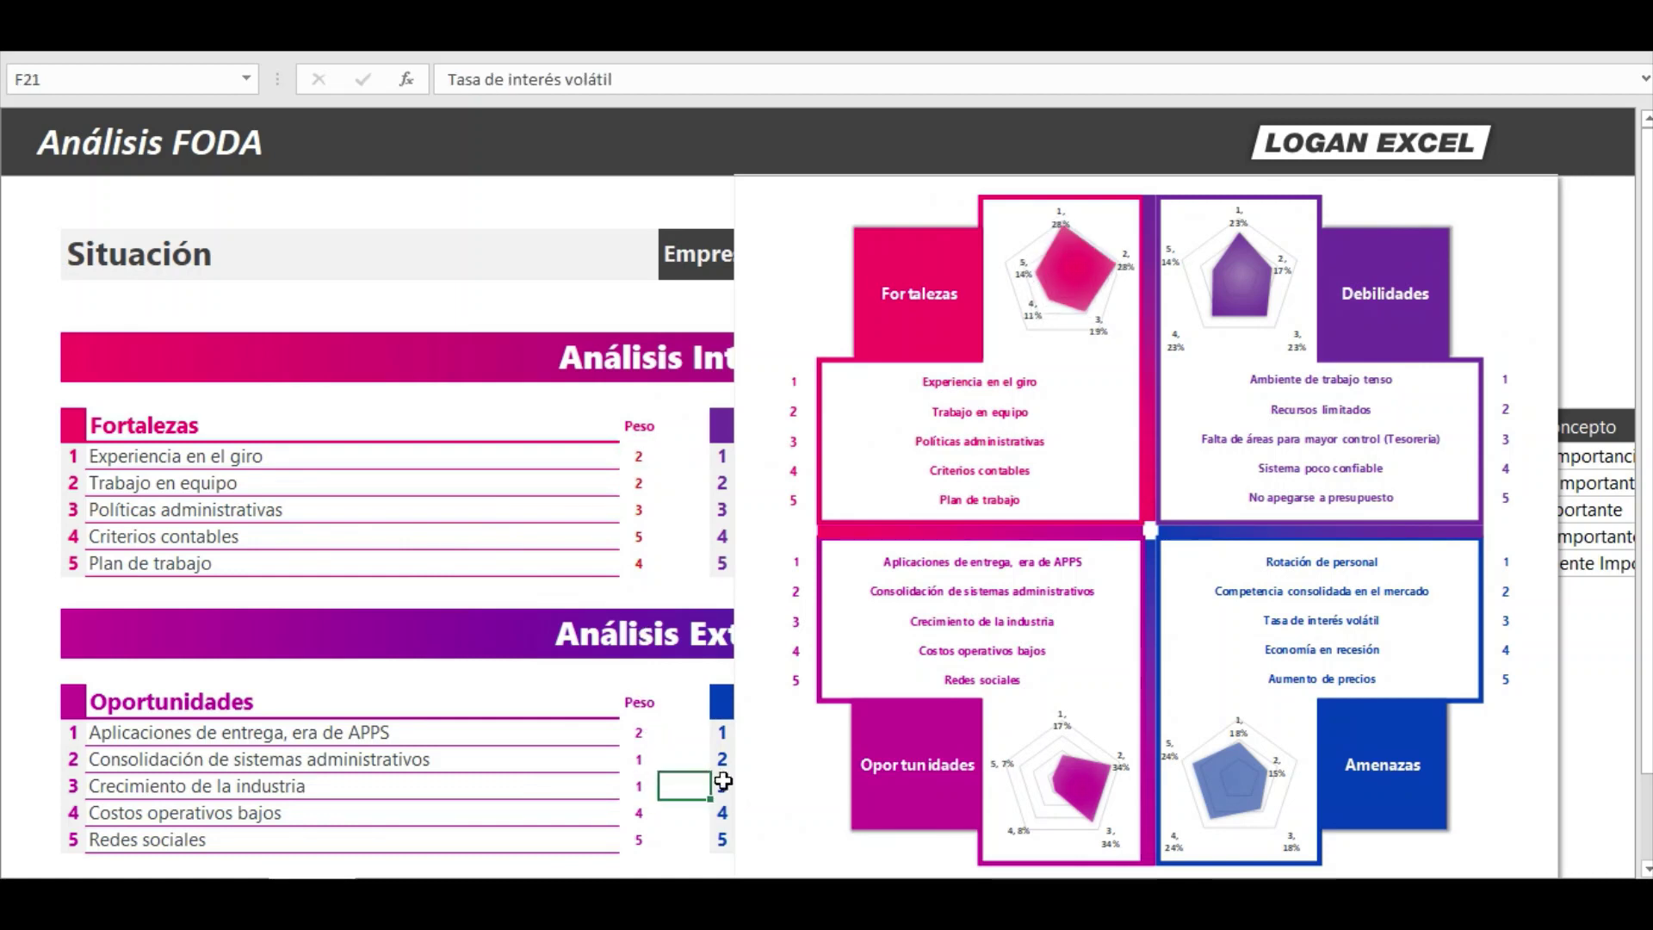
{"action": "key", "text": "Left"}
{"action": "type", "text": "1"}
{"action": "left_click", "coordinate": [910, 664]}
{"action": "left_click_drag", "start_coordinate": [910, 664], "coordinate": [928, 664]}
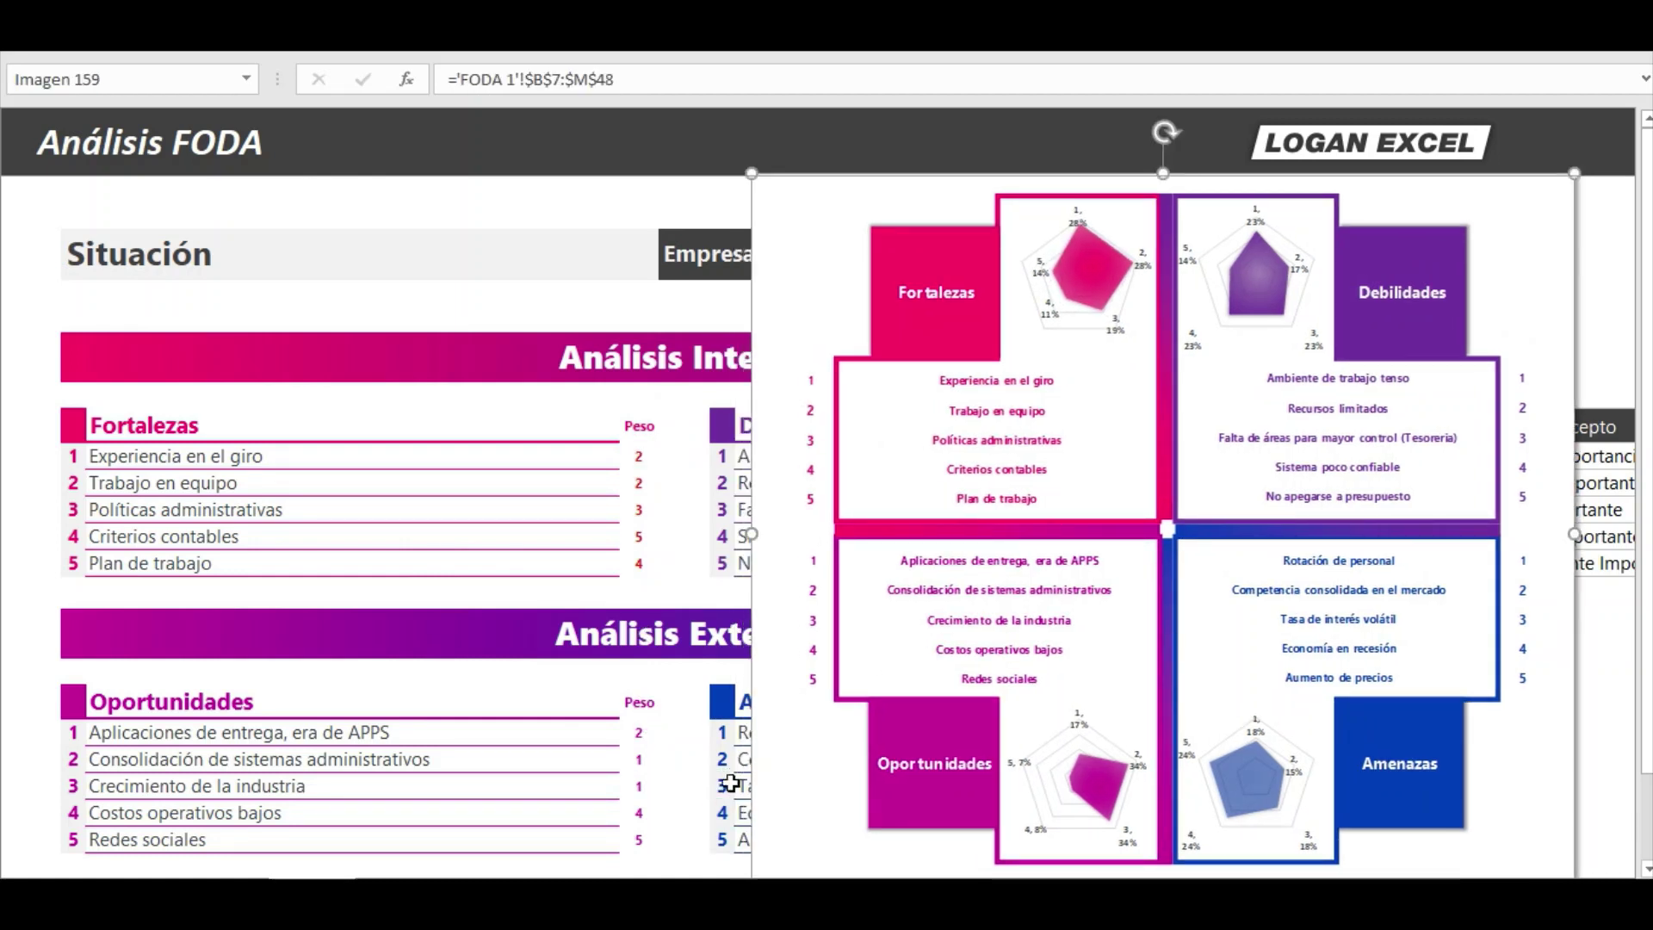
{"action": "left_click", "coordinate": [642, 786]}
{"action": "left_click", "coordinate": [667, 786]}
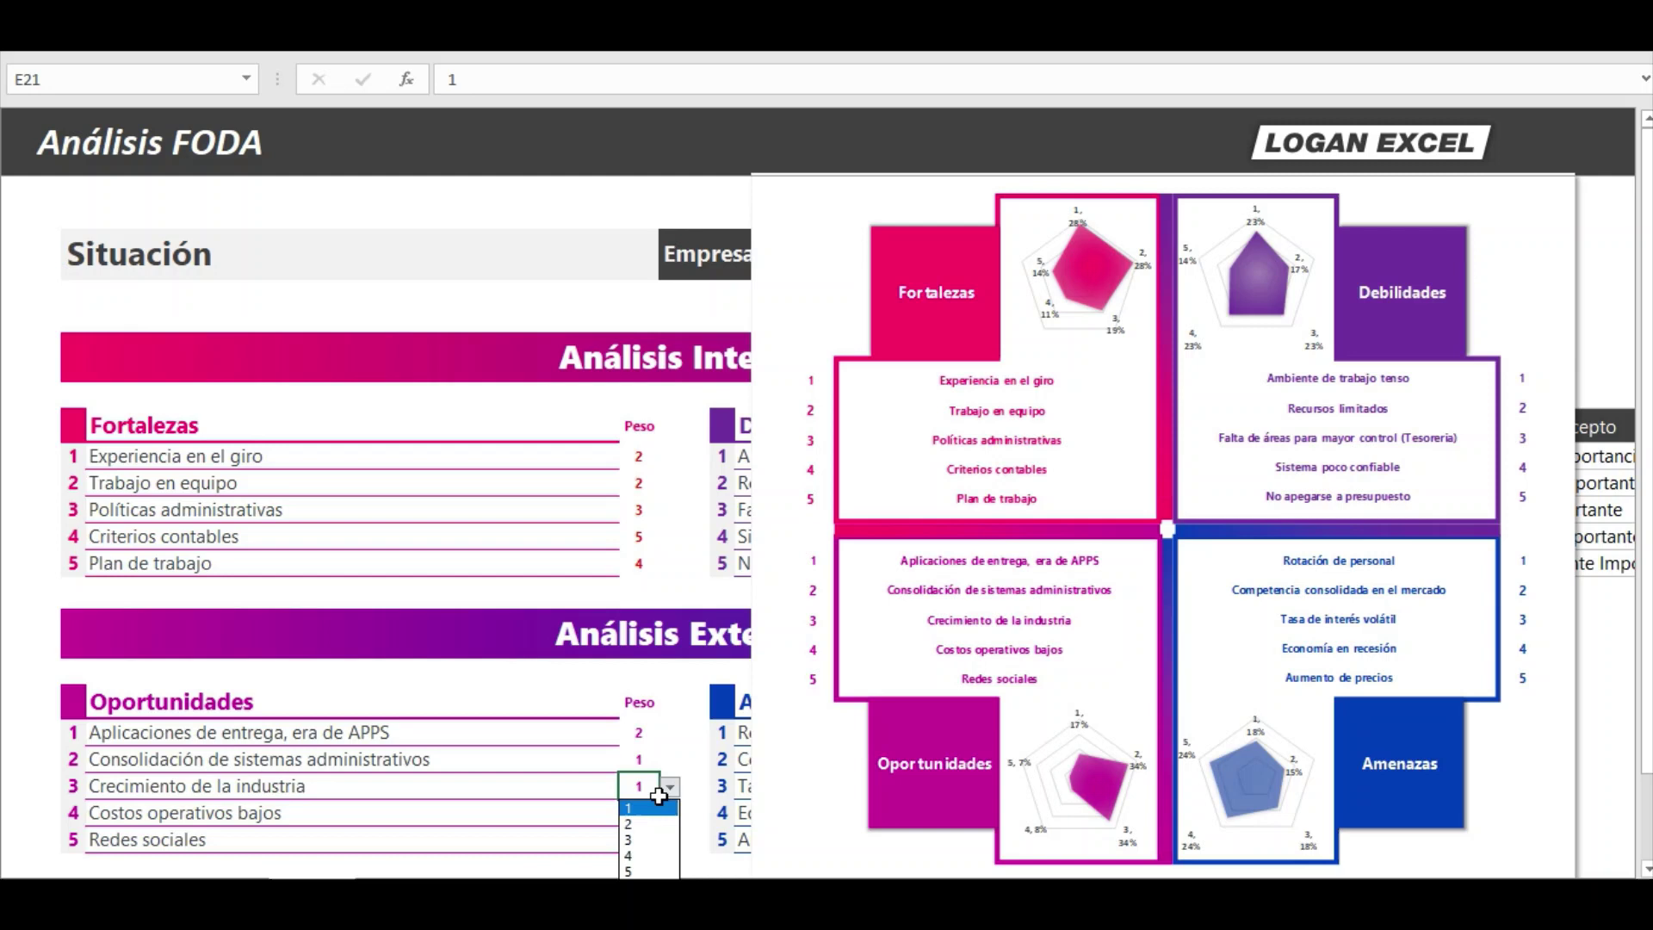
{"action": "left_click", "coordinate": [637, 848]}
Set Redes sociales, Aplicaciones de entrega and Consolidación de sistemas administrativos weights to 4.
{"action": "left_click", "coordinate": [639, 839]}
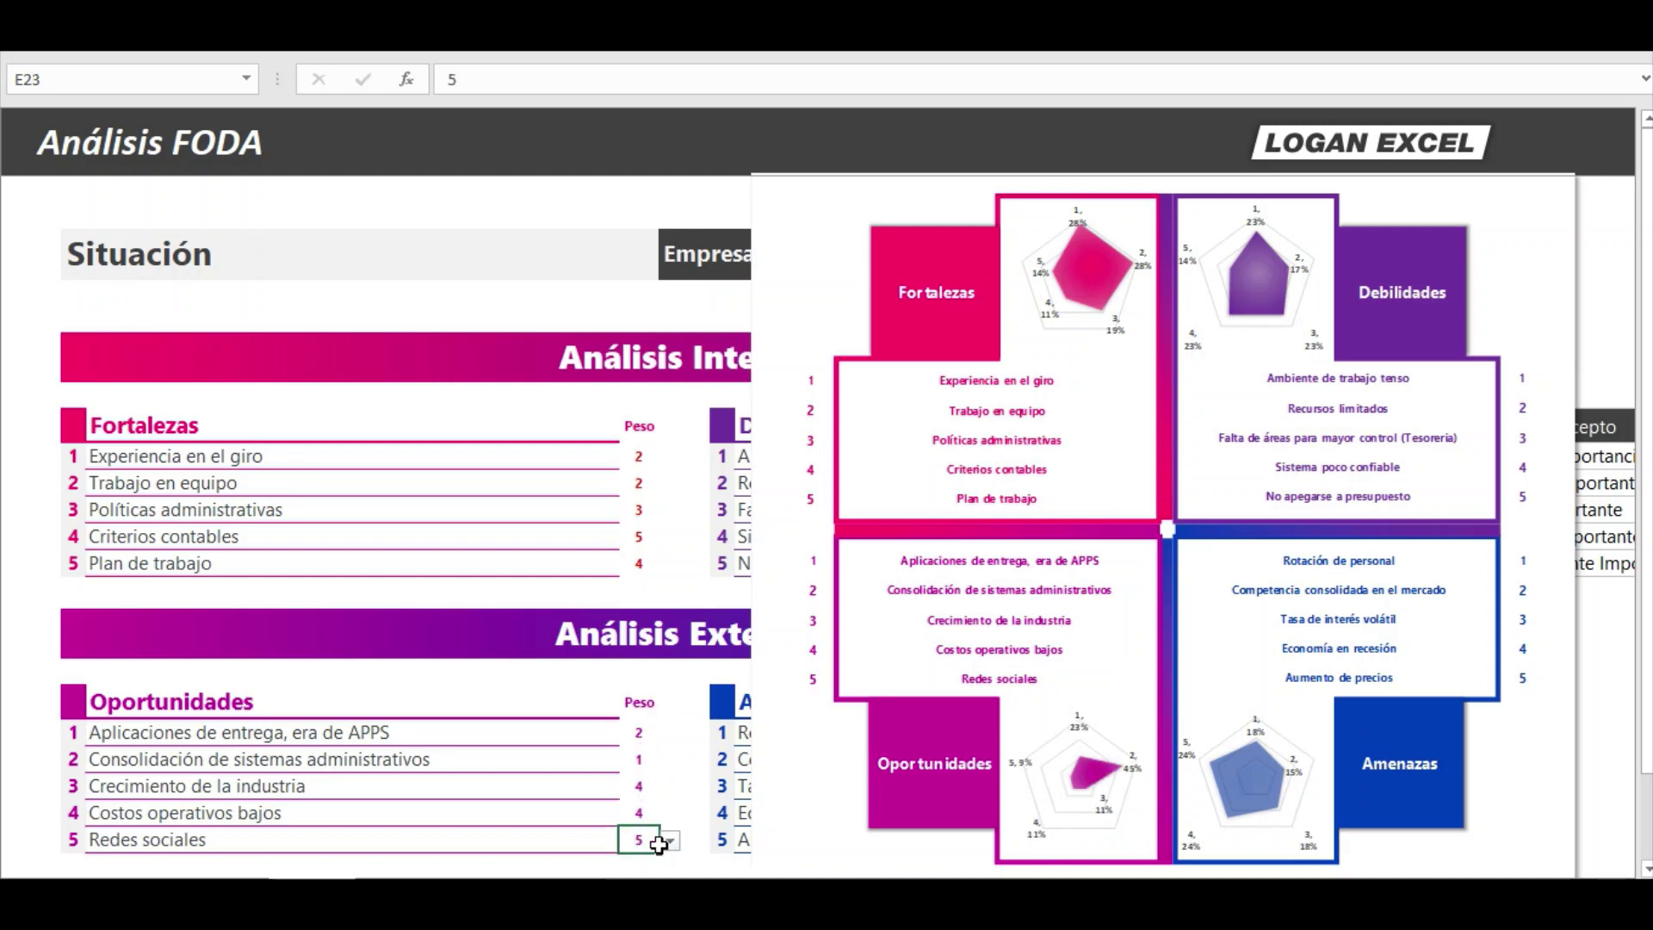
{"action": "left_click", "coordinate": [670, 841]}
{"action": "left_click", "coordinate": [635, 802]}
{"action": "left_click", "coordinate": [644, 732]}
{"action": "left_click", "coordinate": [669, 732]}
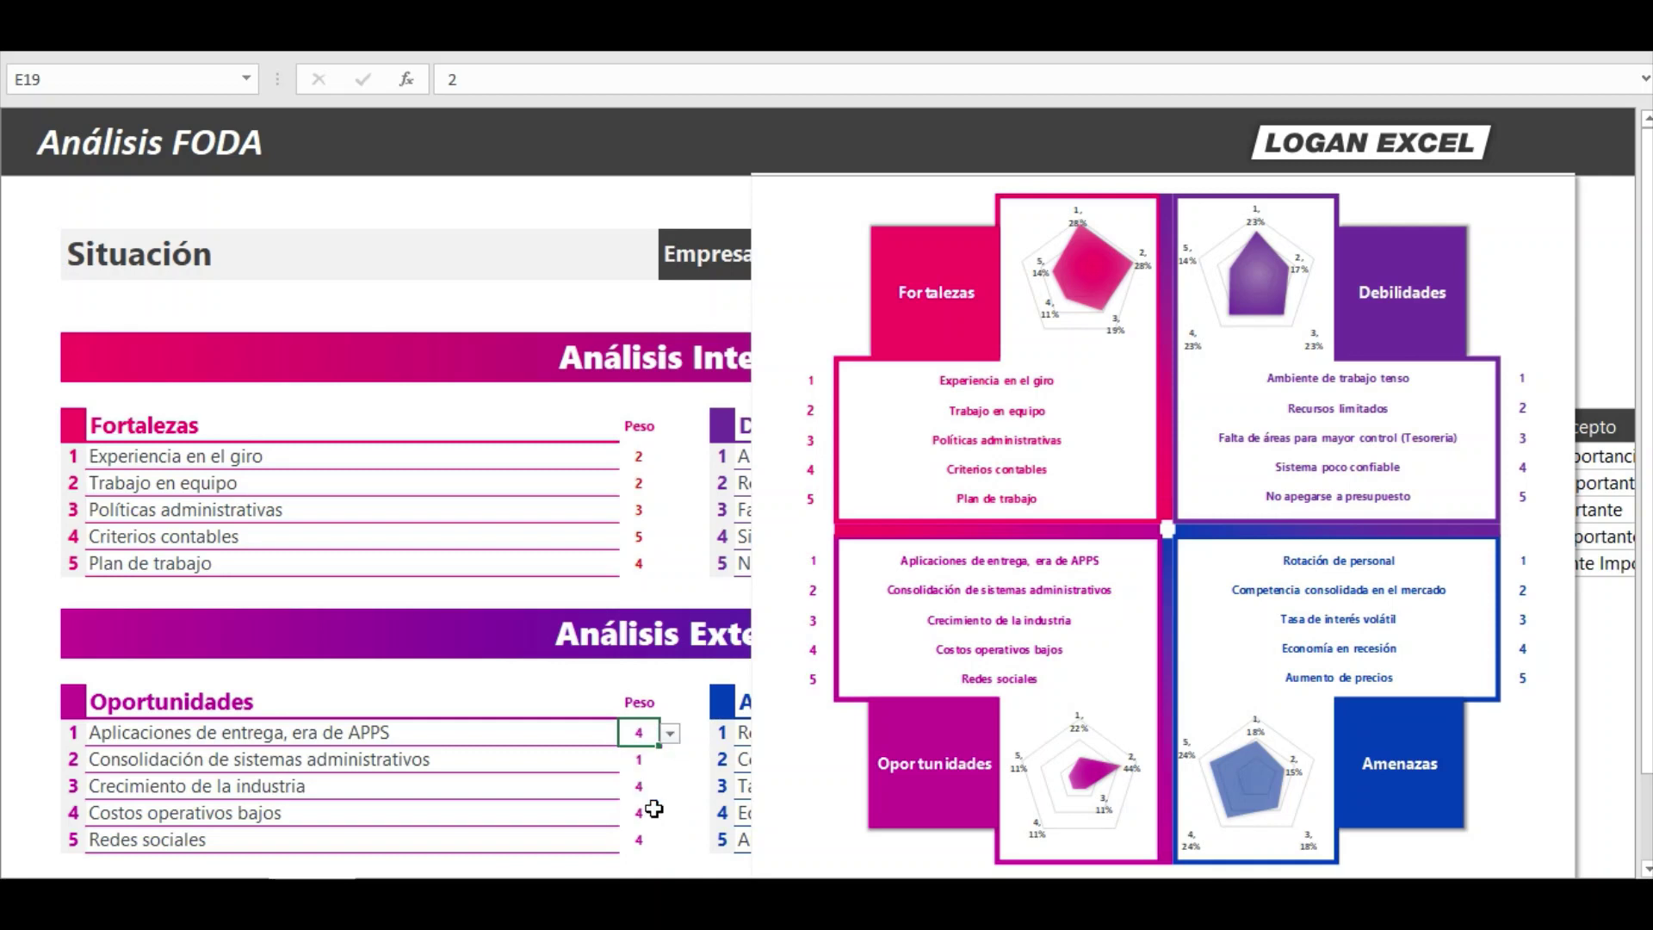
{"action": "left_click", "coordinate": [644, 801]}
{"action": "left_click", "coordinate": [670, 760]}
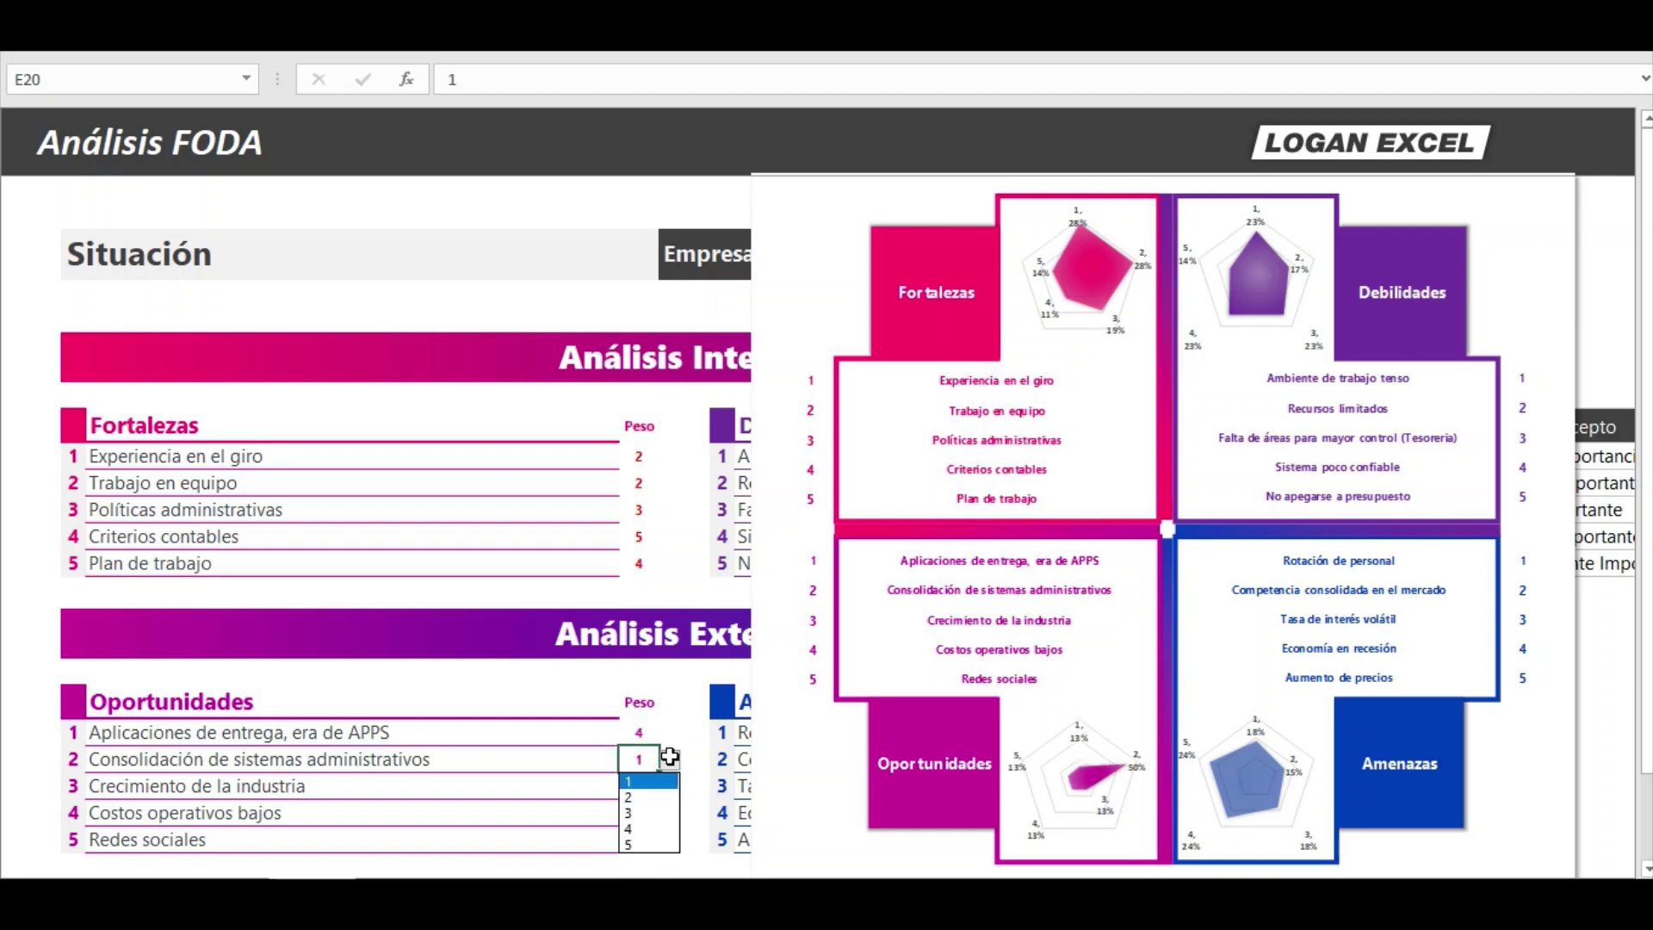
{"action": "left_click", "coordinate": [641, 812]}
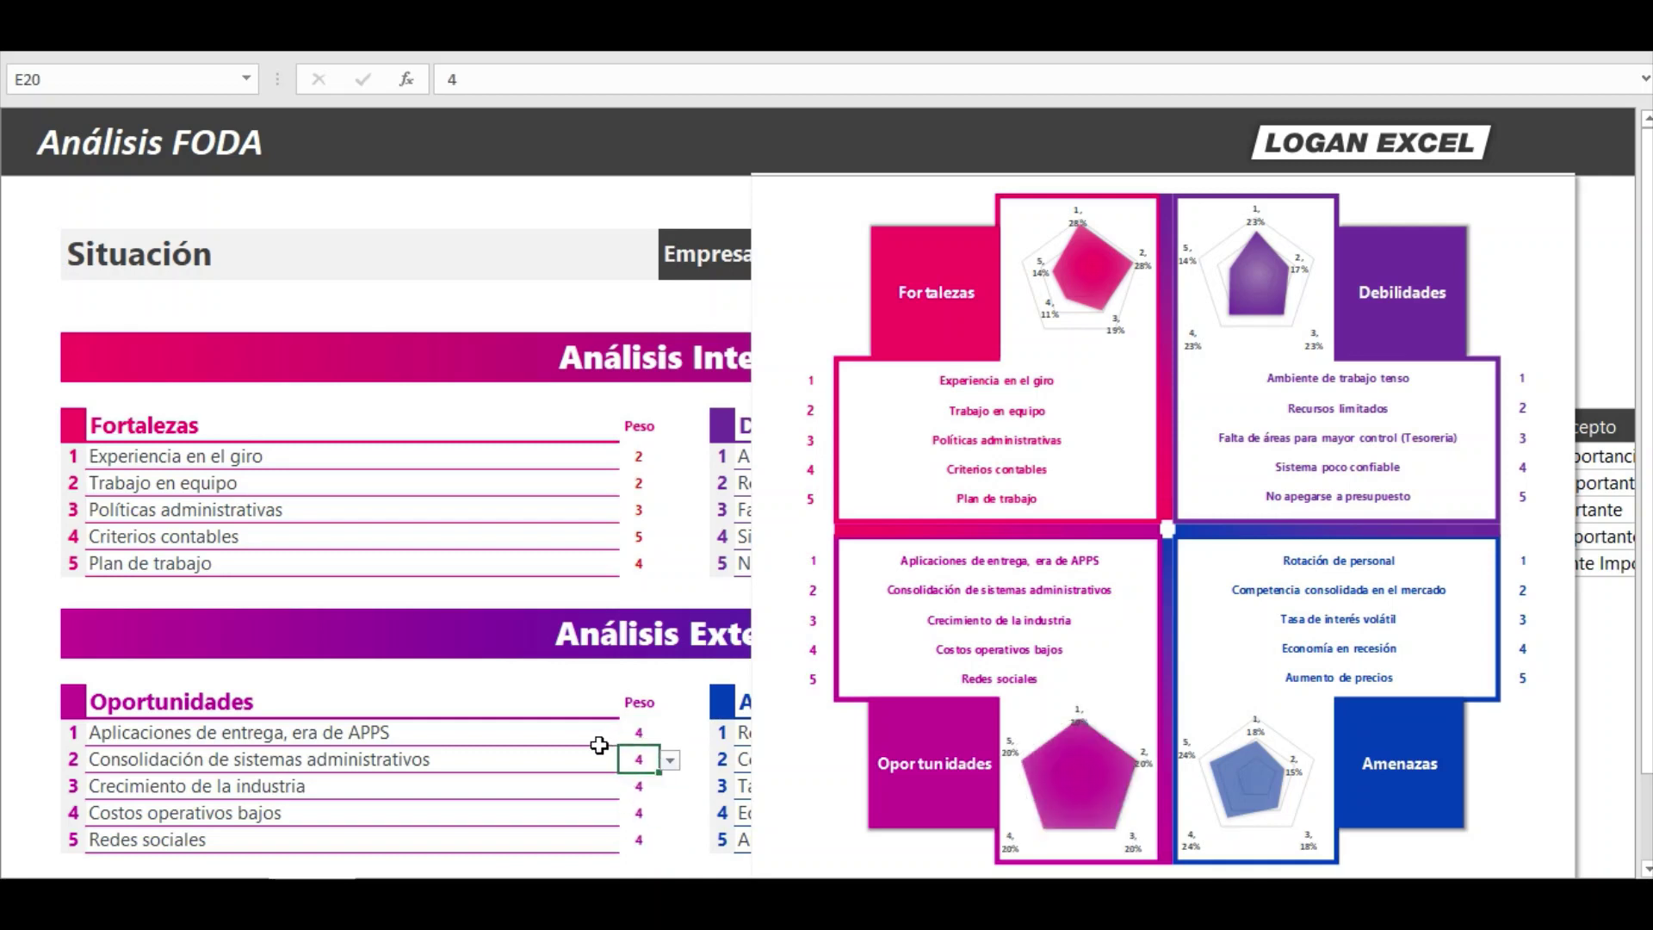
Move the FODA diagram back over the lists and close it.
{"action": "left_click_drag", "start_coordinate": [928, 204], "coordinate": [438, 199]}
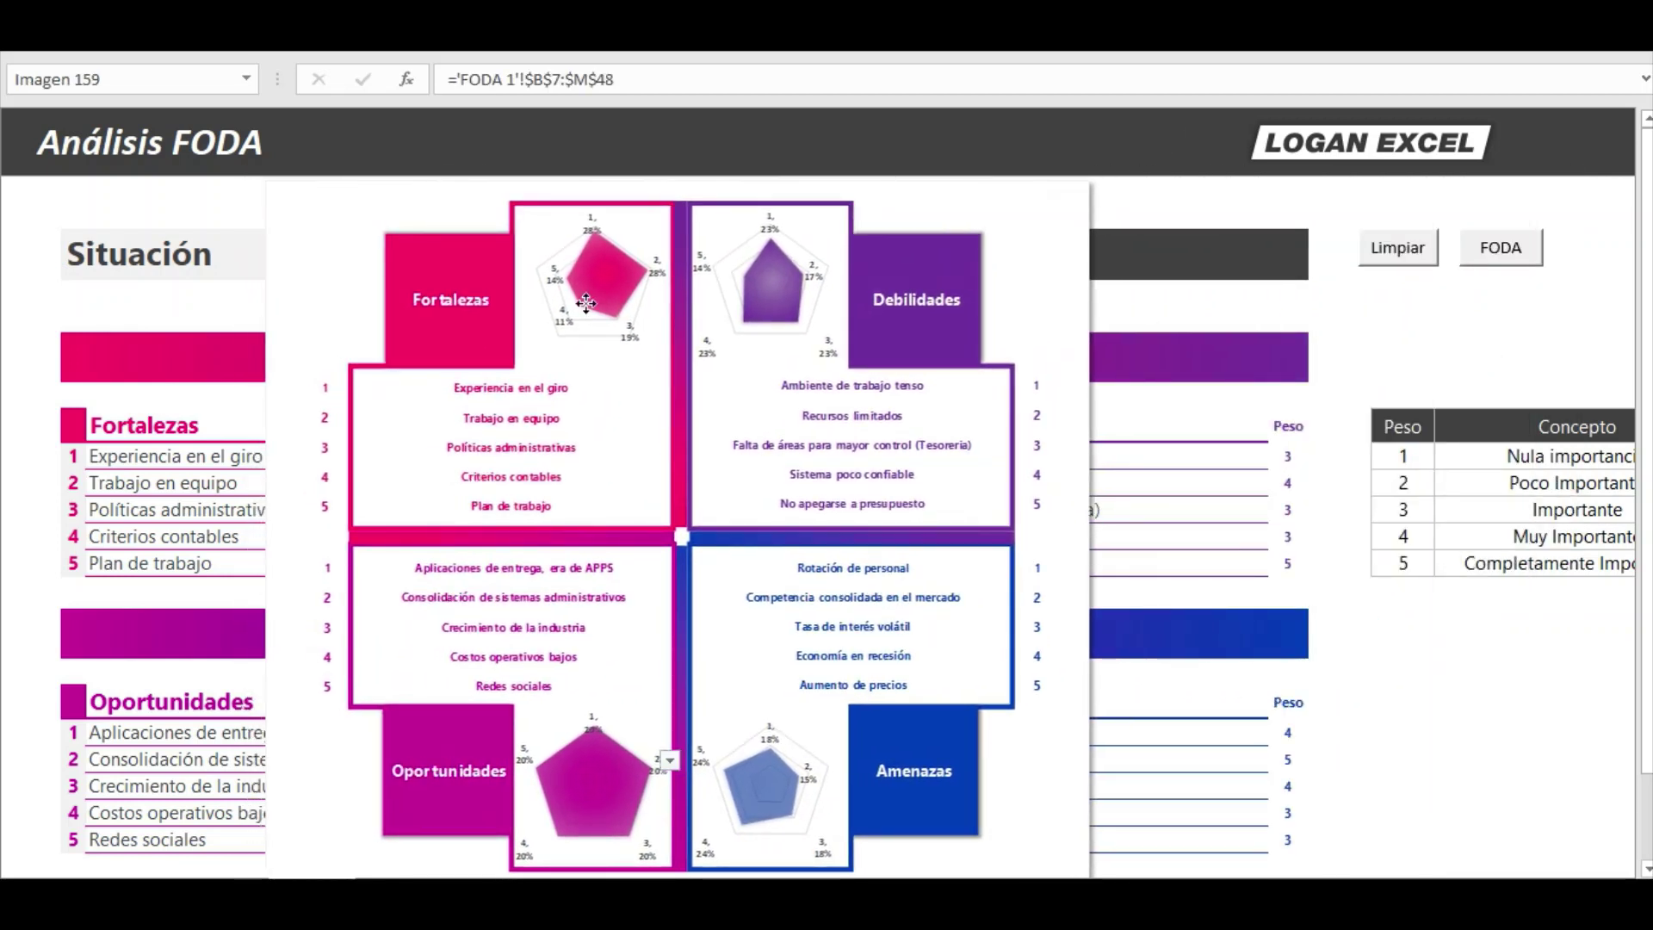
{"action": "left_click", "coordinate": [1336, 428]}
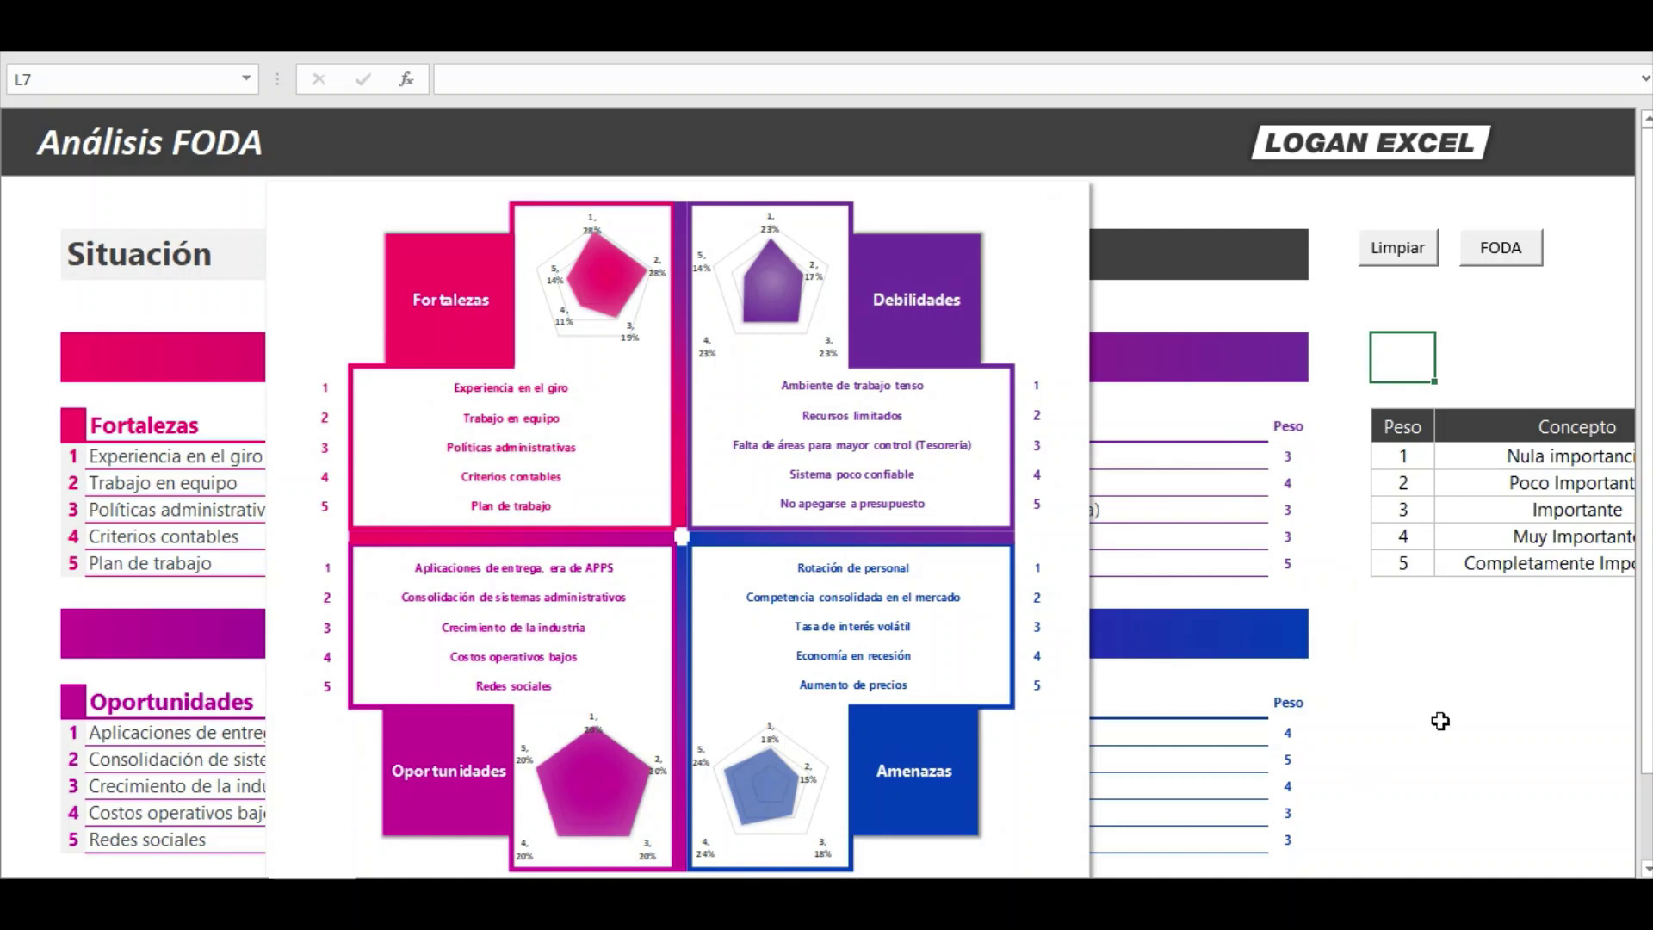
{"action": "left_click", "coordinate": [1464, 515]}
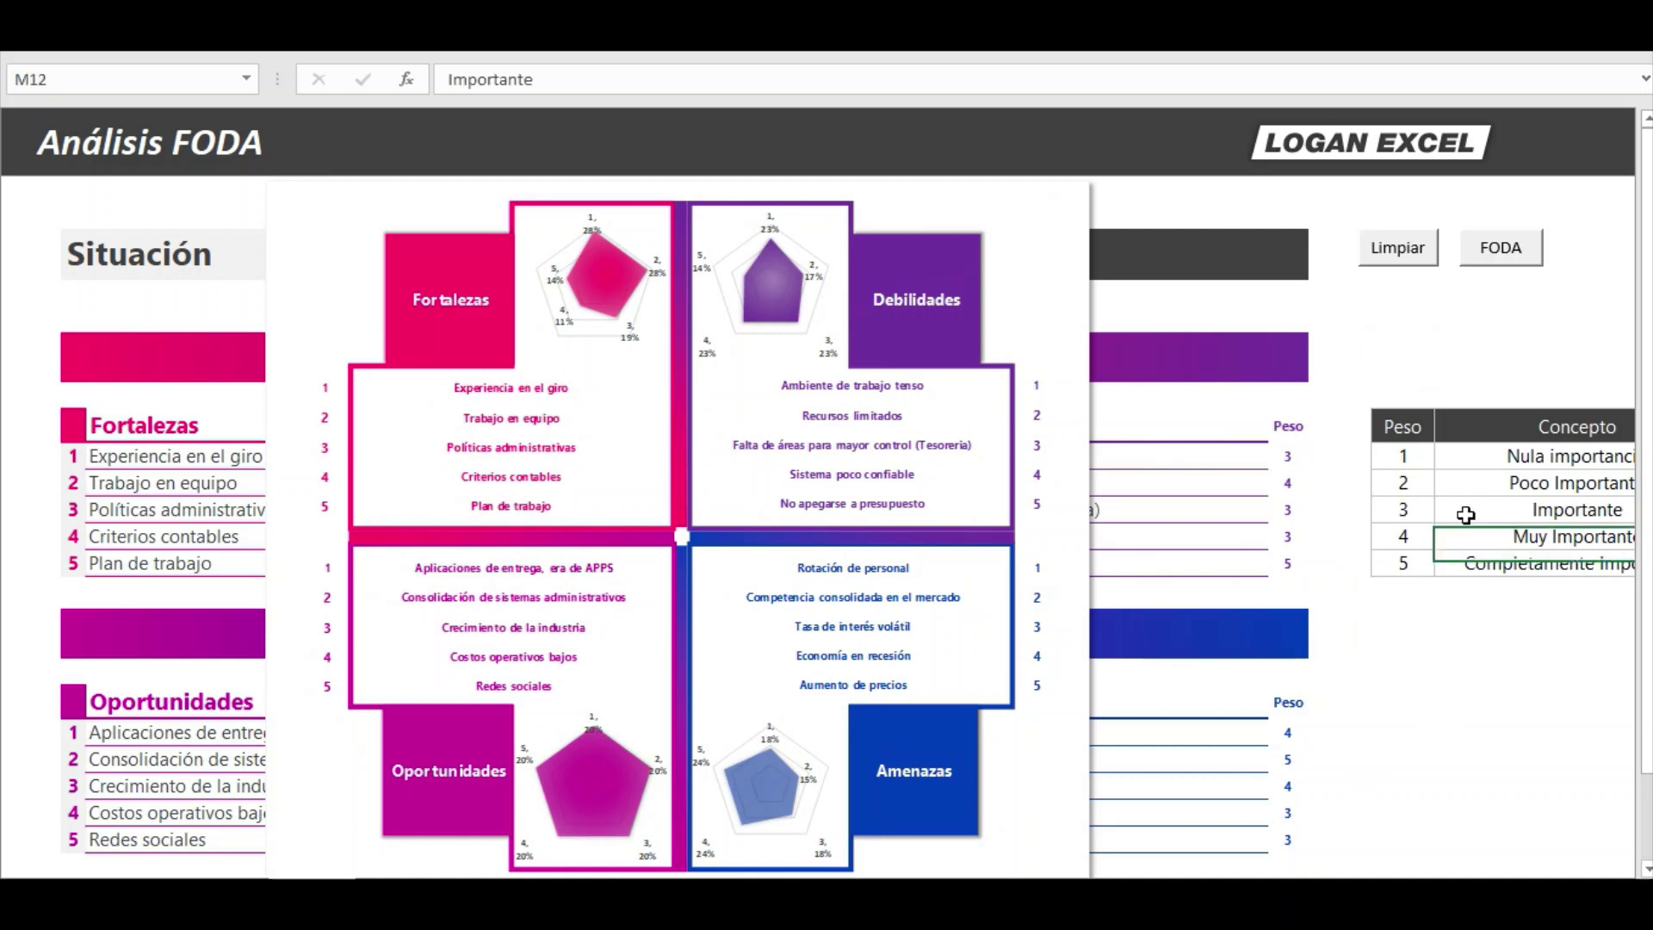
{"action": "left_click", "coordinate": [1479, 250]}
{"action": "left_click_drag", "start_coordinate": [379, 456], "coordinate": [413, 508]}
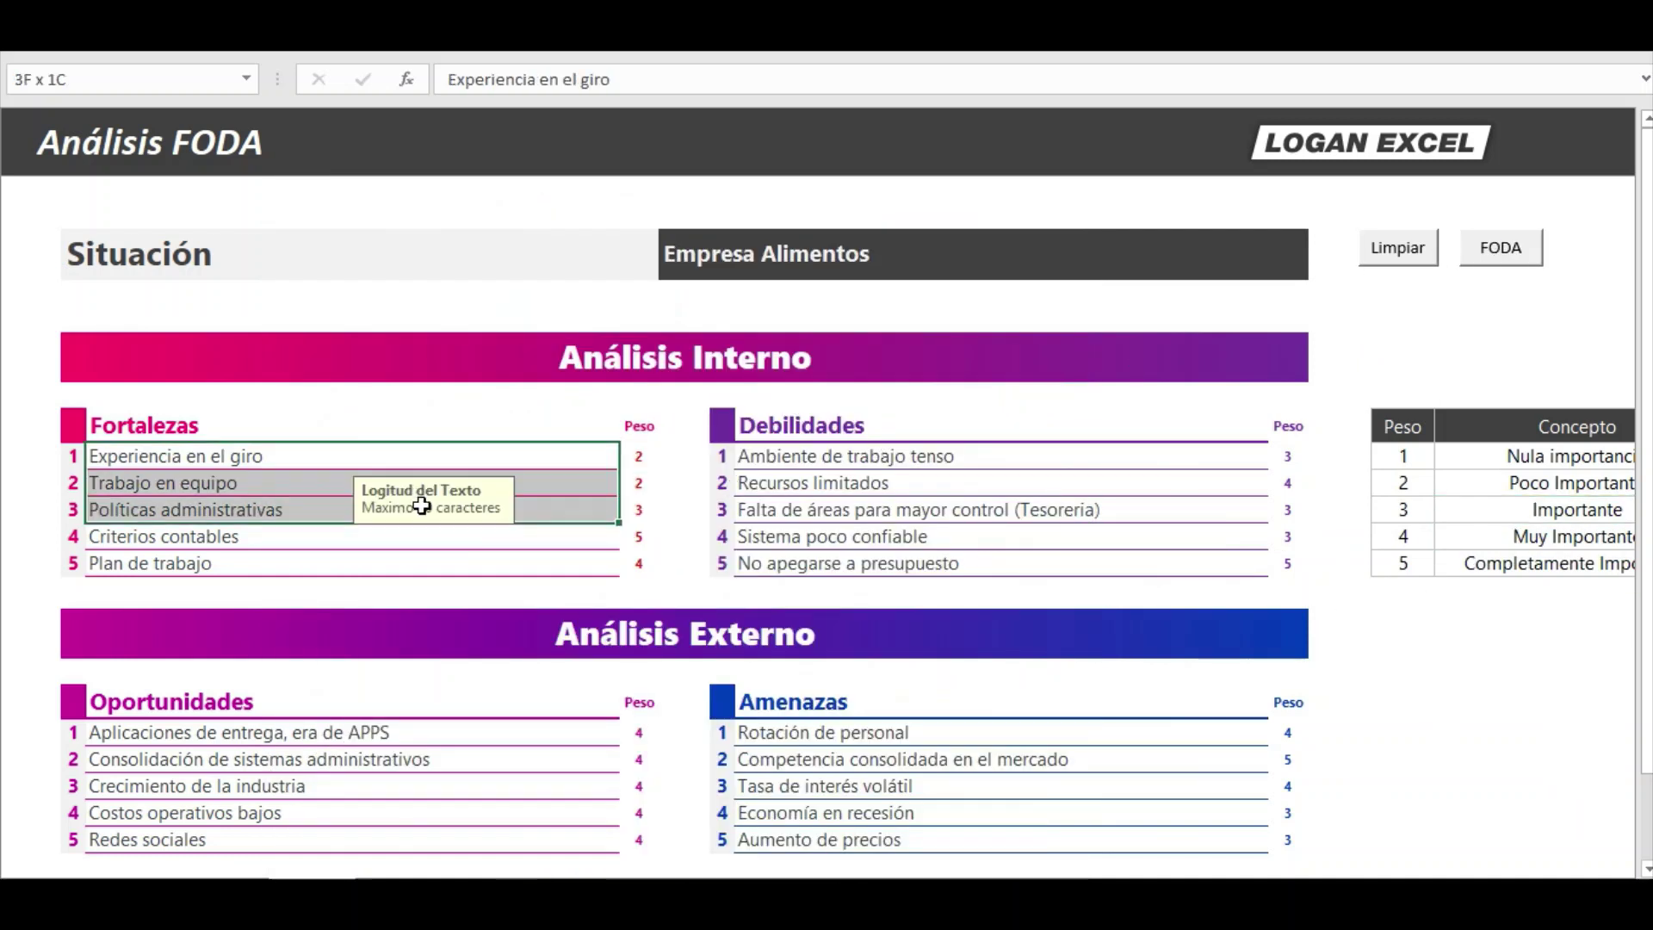
Step from the weight legend across to the radar-chart tables, then switch to the FODA diagram sheet.
{"action": "left_click", "coordinate": [1520, 483]}
{"action": "scroll", "coordinate": [1513, 568], "scroll_direction": "right", "scroll_amount": 5}
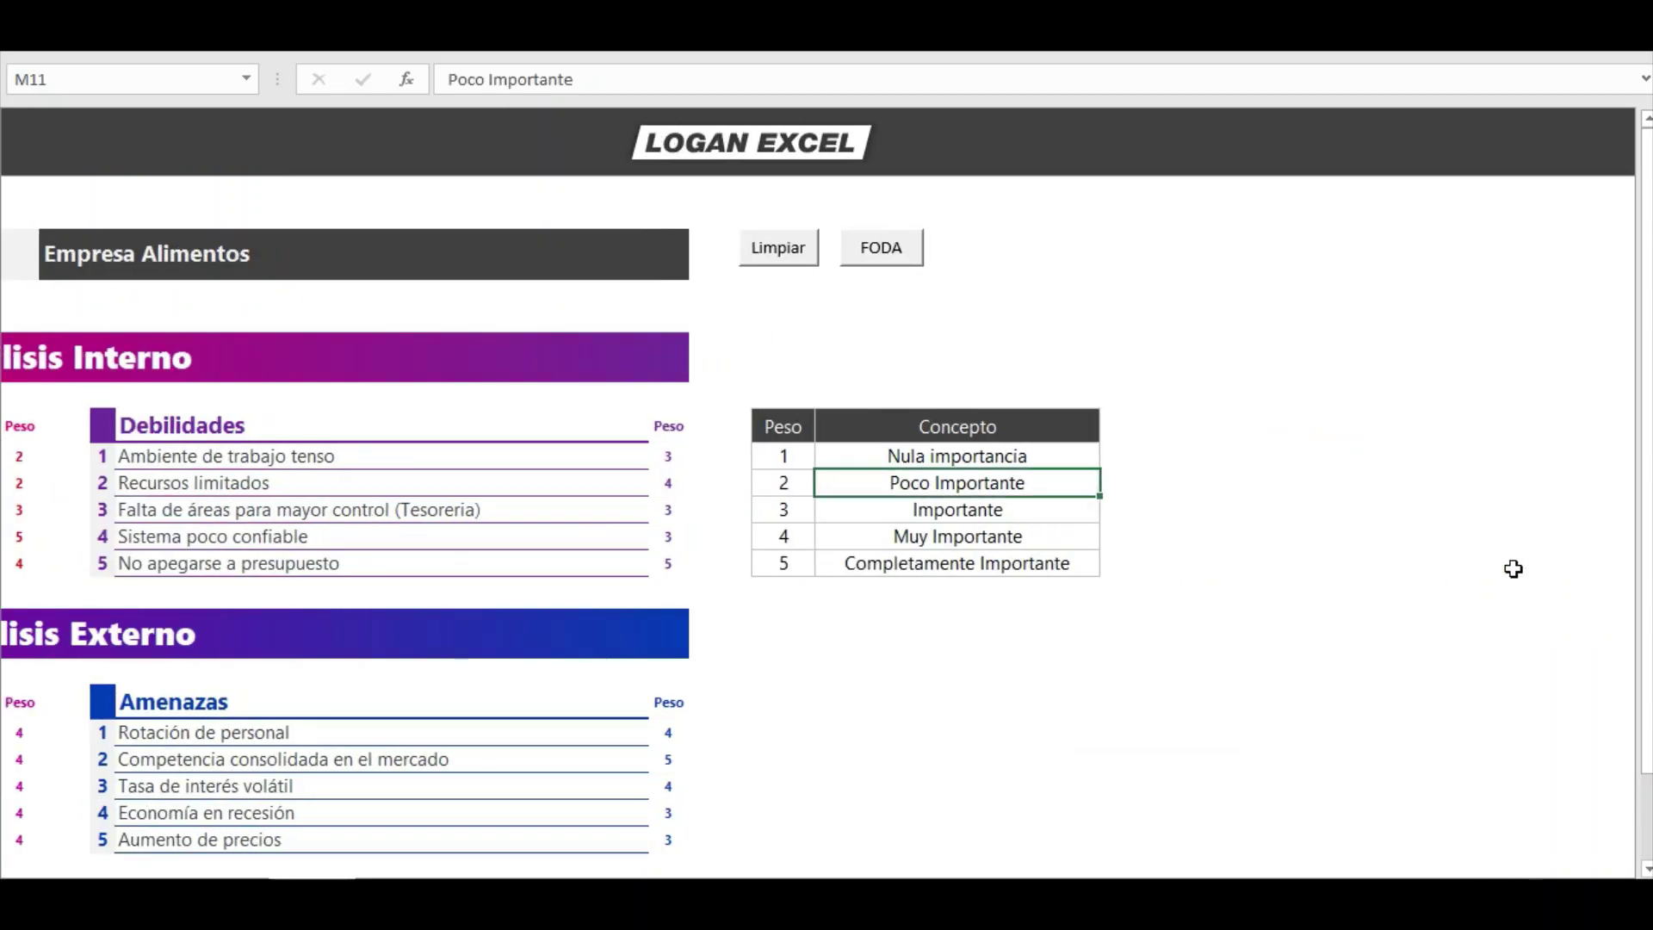
{"action": "key", "text": "Right"}
{"action": "key", "text": "Right"}
{"action": "key", "text": "Right"}
{"action": "key", "text": "Right"}
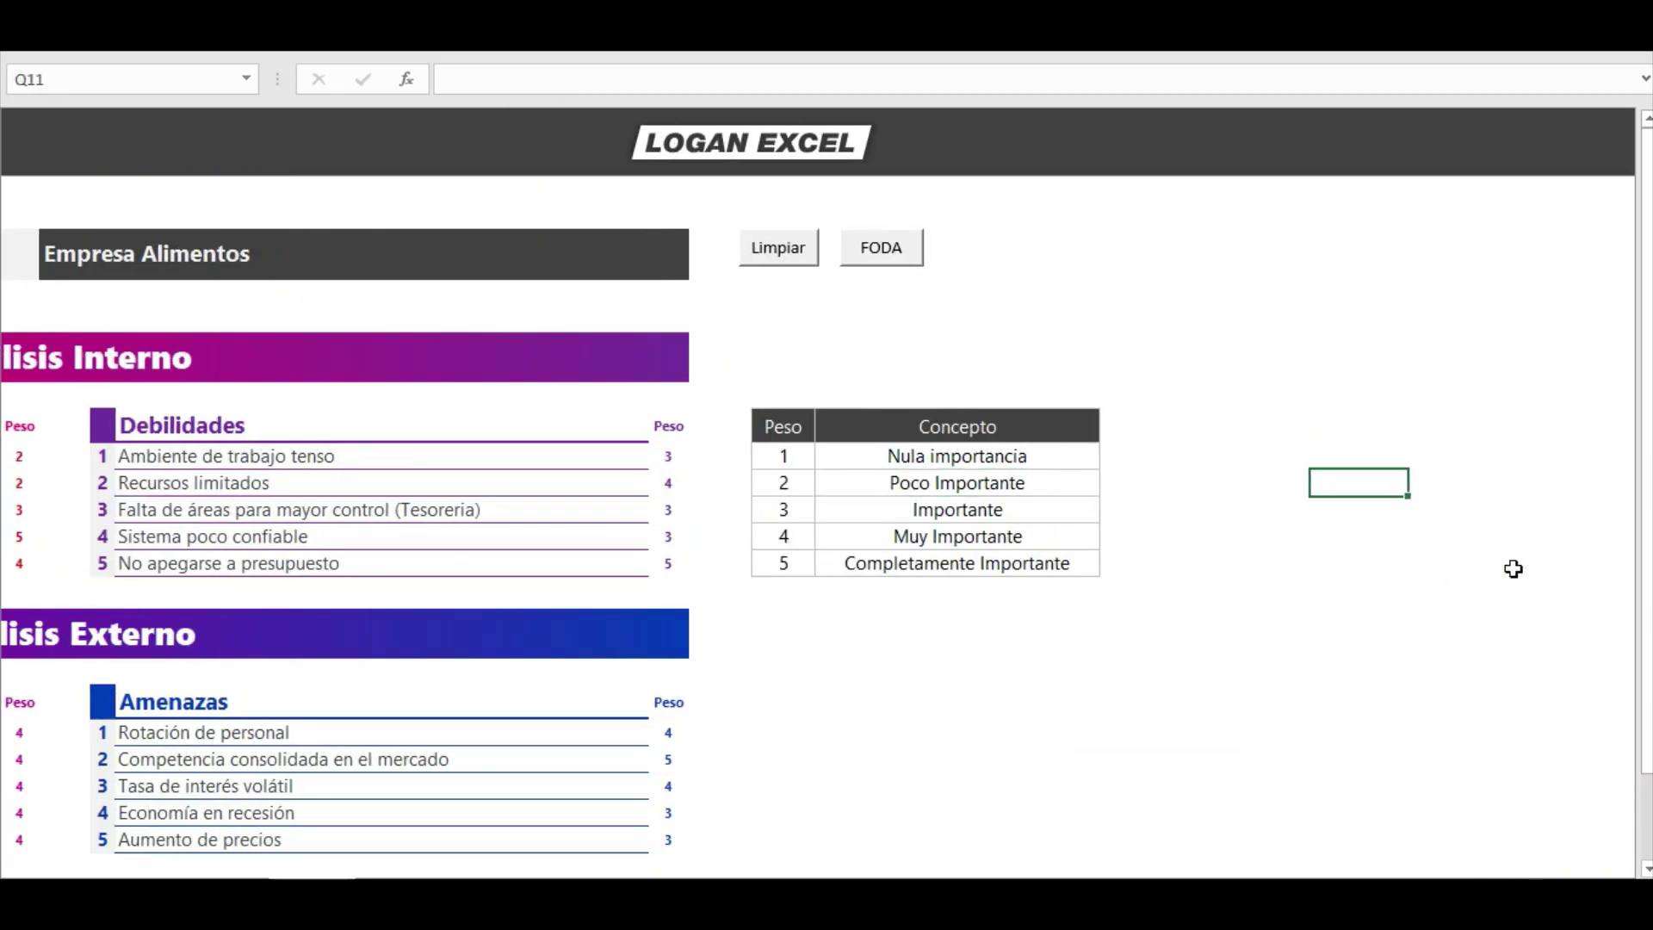
{"action": "key", "text": "Right"}
{"action": "key", "text": "Right"}
{"action": "key", "text": "Right"}
{"action": "key", "text": "Right"}
{"action": "key", "text": "Right"}
{"action": "key", "text": "Right"}
{"action": "key", "text": "Right"}
{"action": "key", "text": "Right"}
{"action": "key", "text": "Right"}
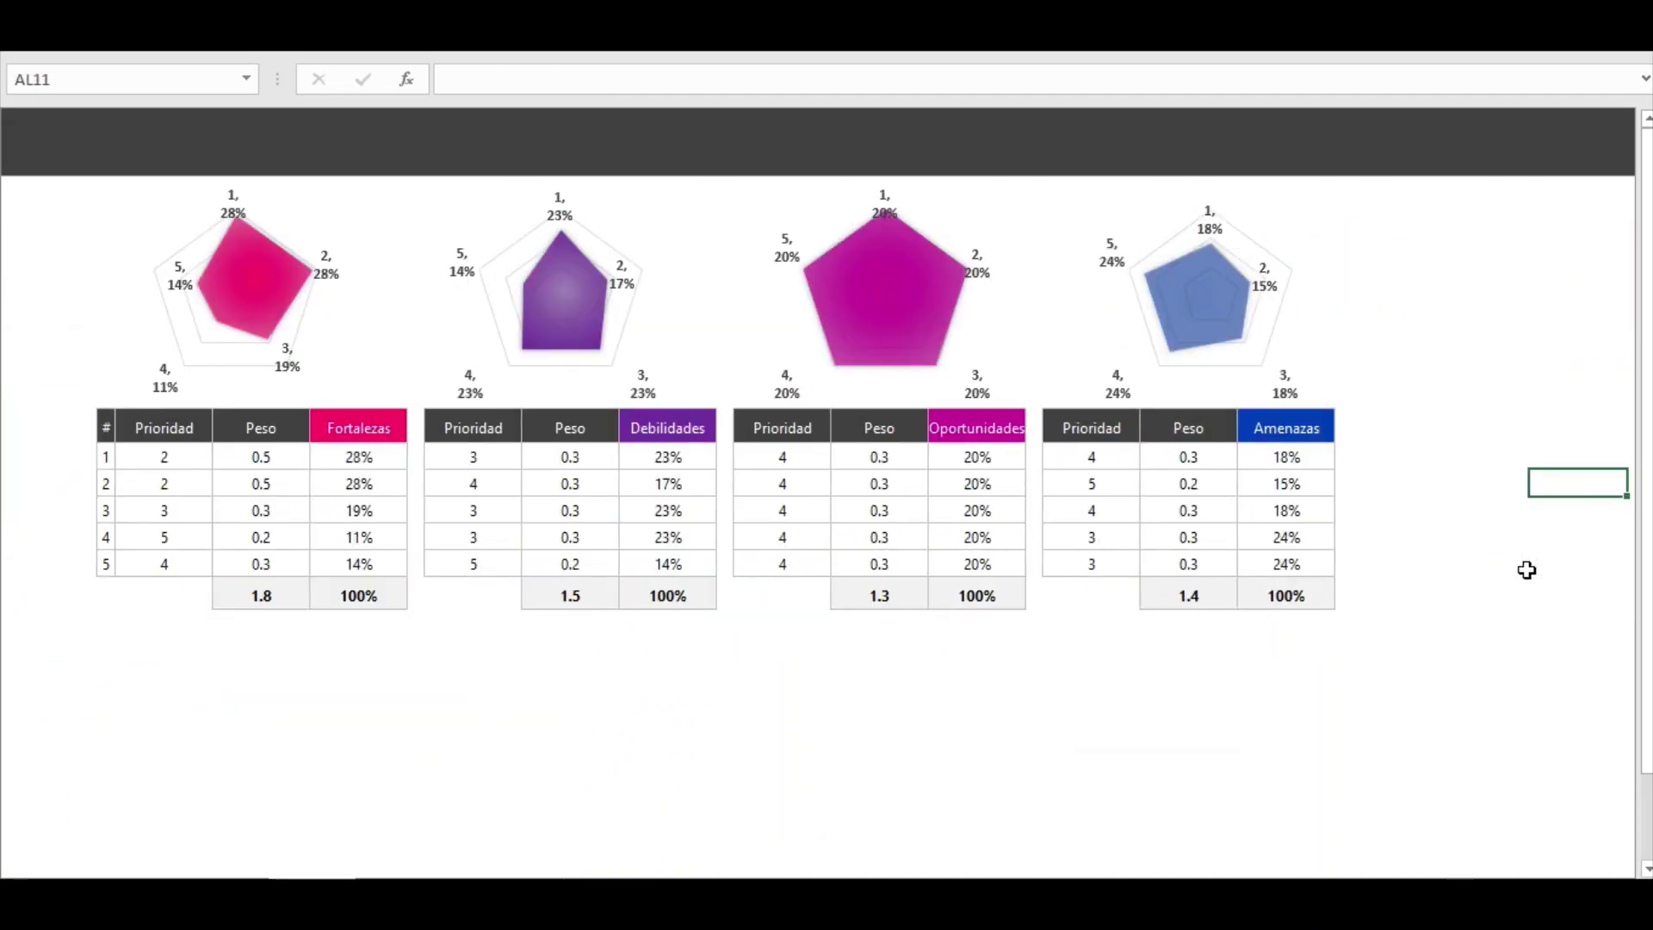
{"action": "left_click", "coordinate": [594, 536]}
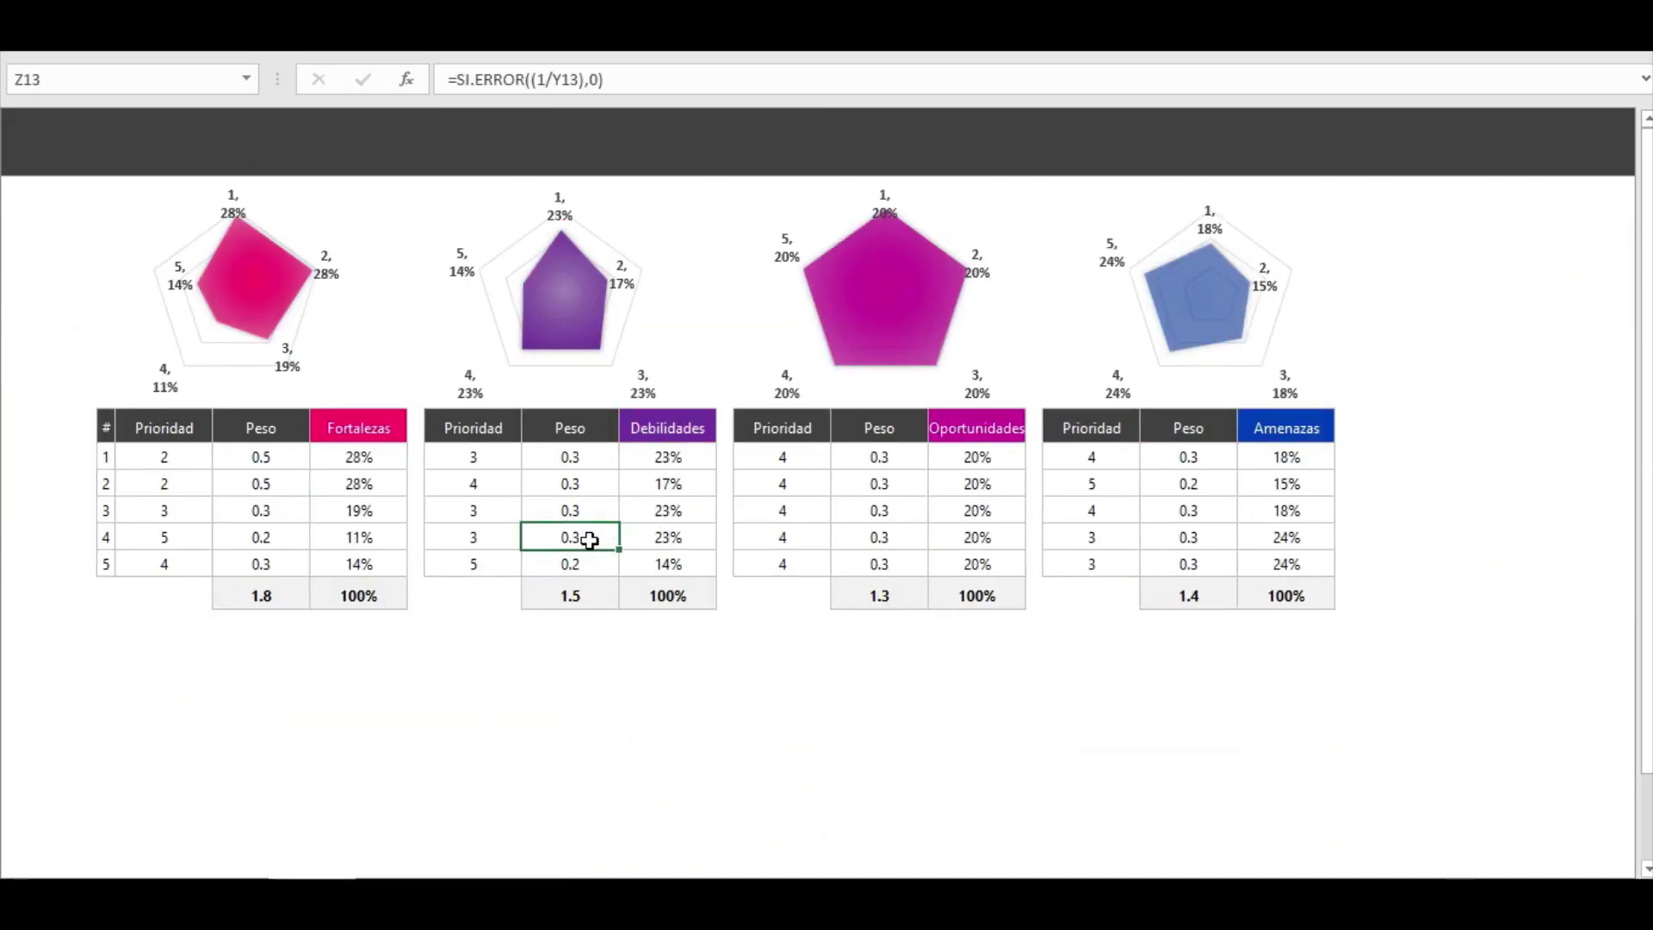
{"action": "key", "text": "ctrl+Page_Up"}
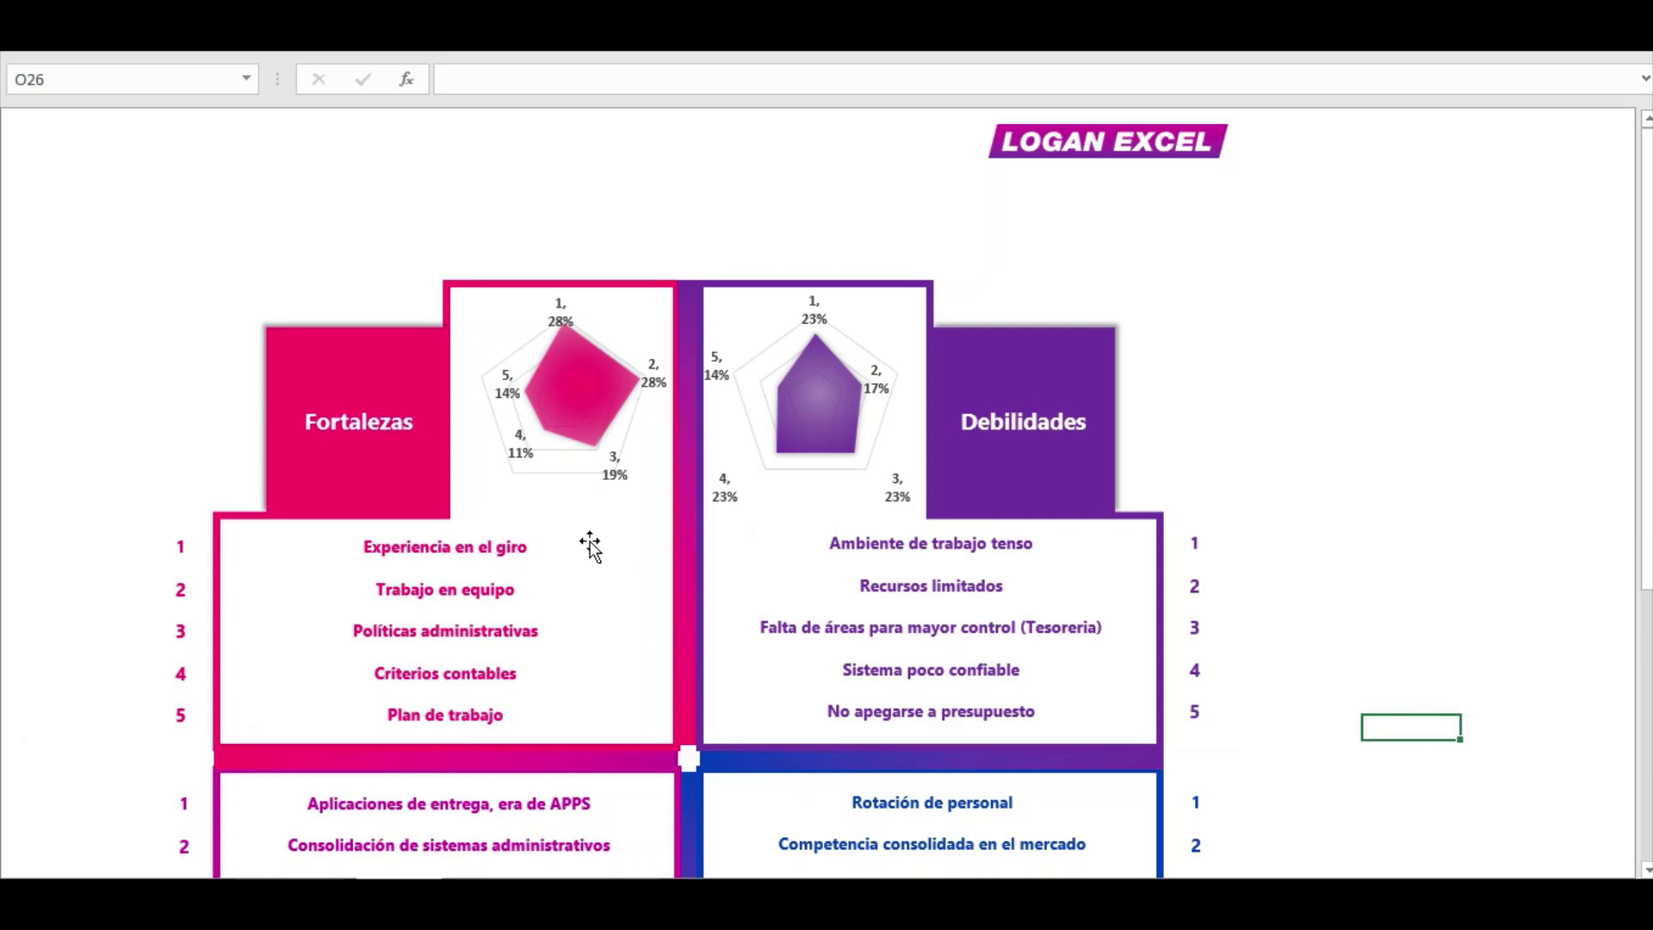
Scroll down and back up through the FODA diagram sheet to view its quadrant boxes.
{"action": "left_click", "coordinate": [1432, 330]}
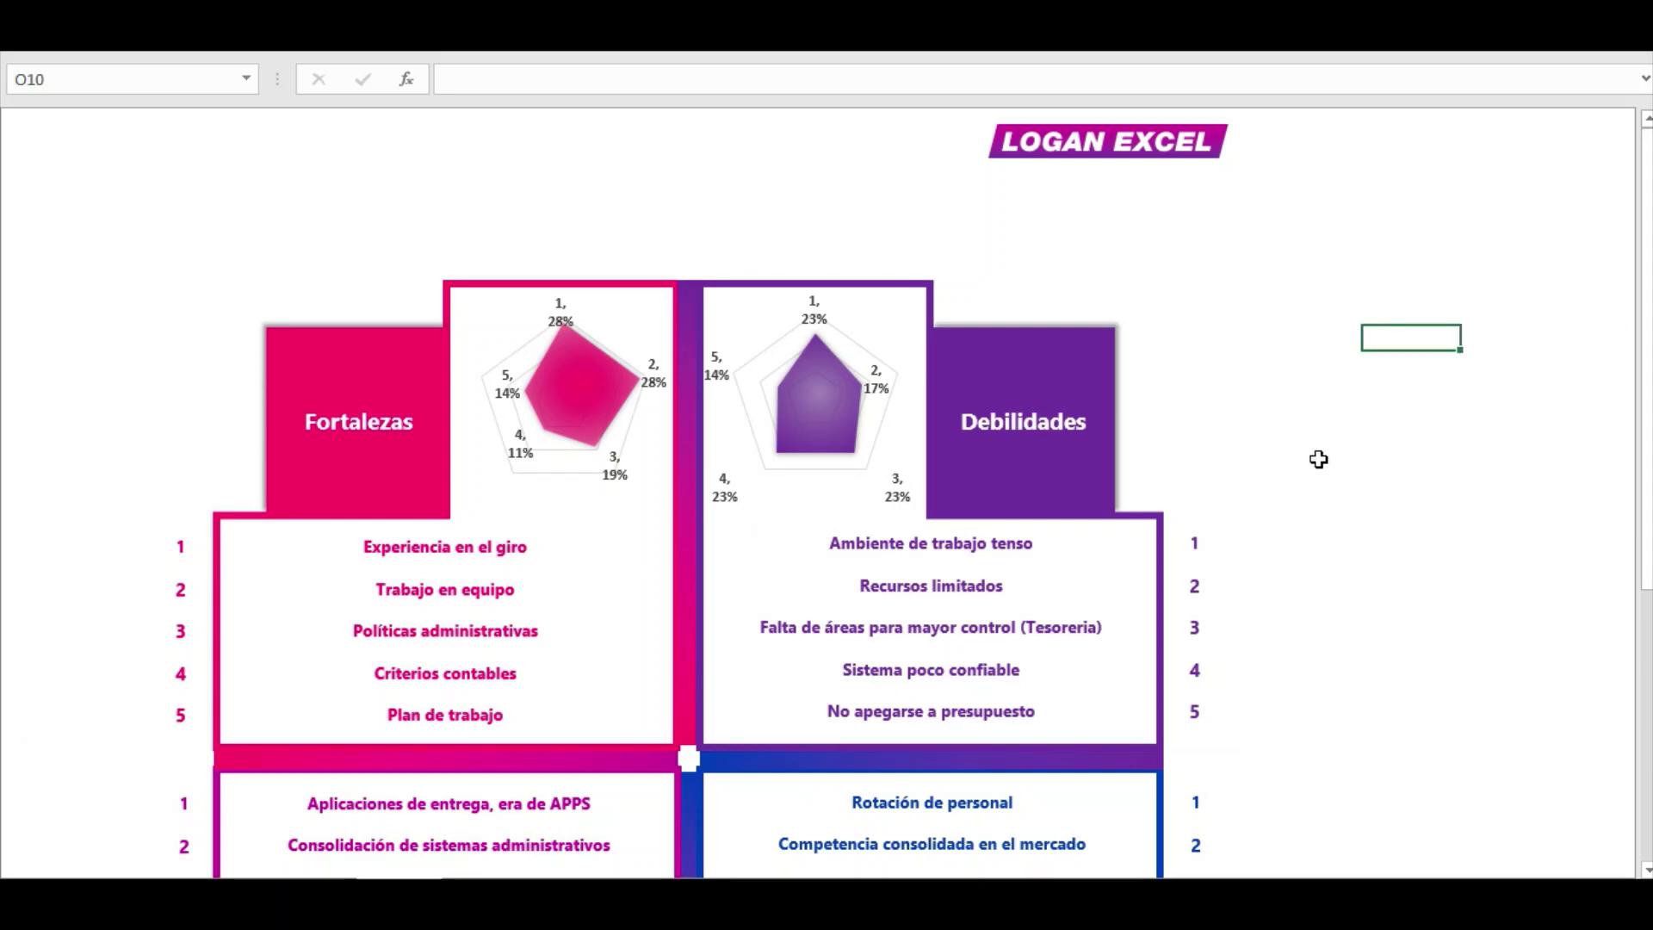
{"action": "scroll", "coordinate": [1318, 484], "scroll_direction": "down", "scroll_amount": 2}
{"action": "scroll", "coordinate": [1304, 483], "scroll_direction": "down", "scroll_amount": 1}
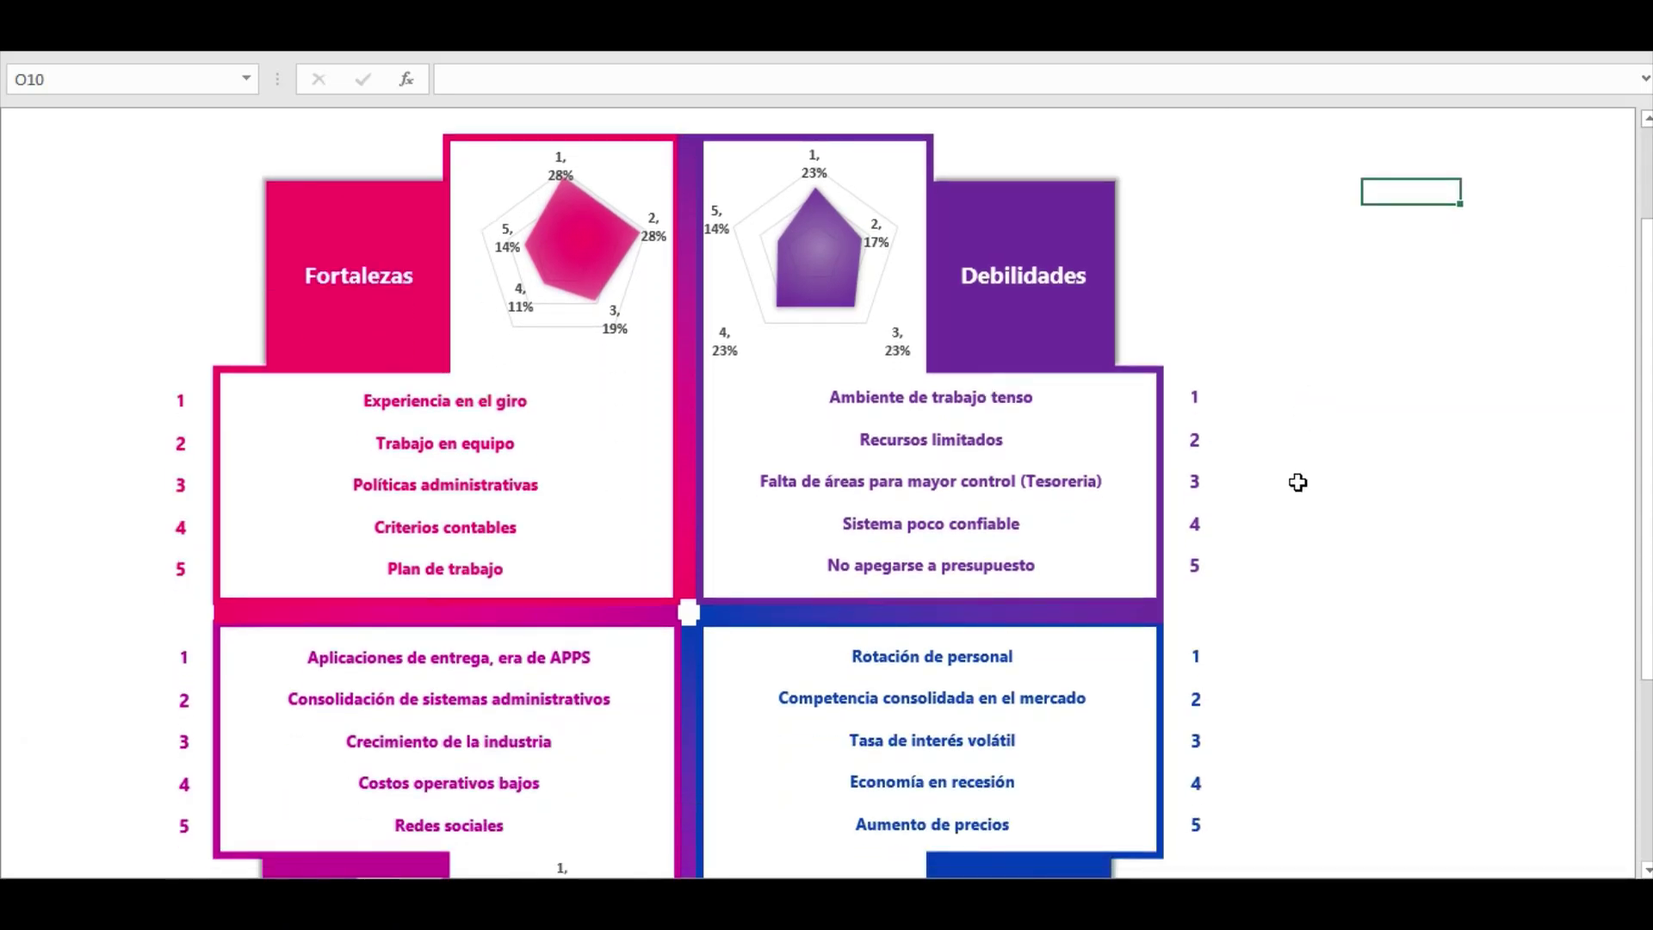
{"action": "scroll", "coordinate": [1297, 482], "scroll_direction": "down", "scroll_amount": 2}
{"action": "scroll", "coordinate": [1297, 483], "scroll_direction": "down", "scroll_amount": 1}
{"action": "scroll", "coordinate": [1298, 482], "scroll_direction": "down", "scroll_amount": 2}
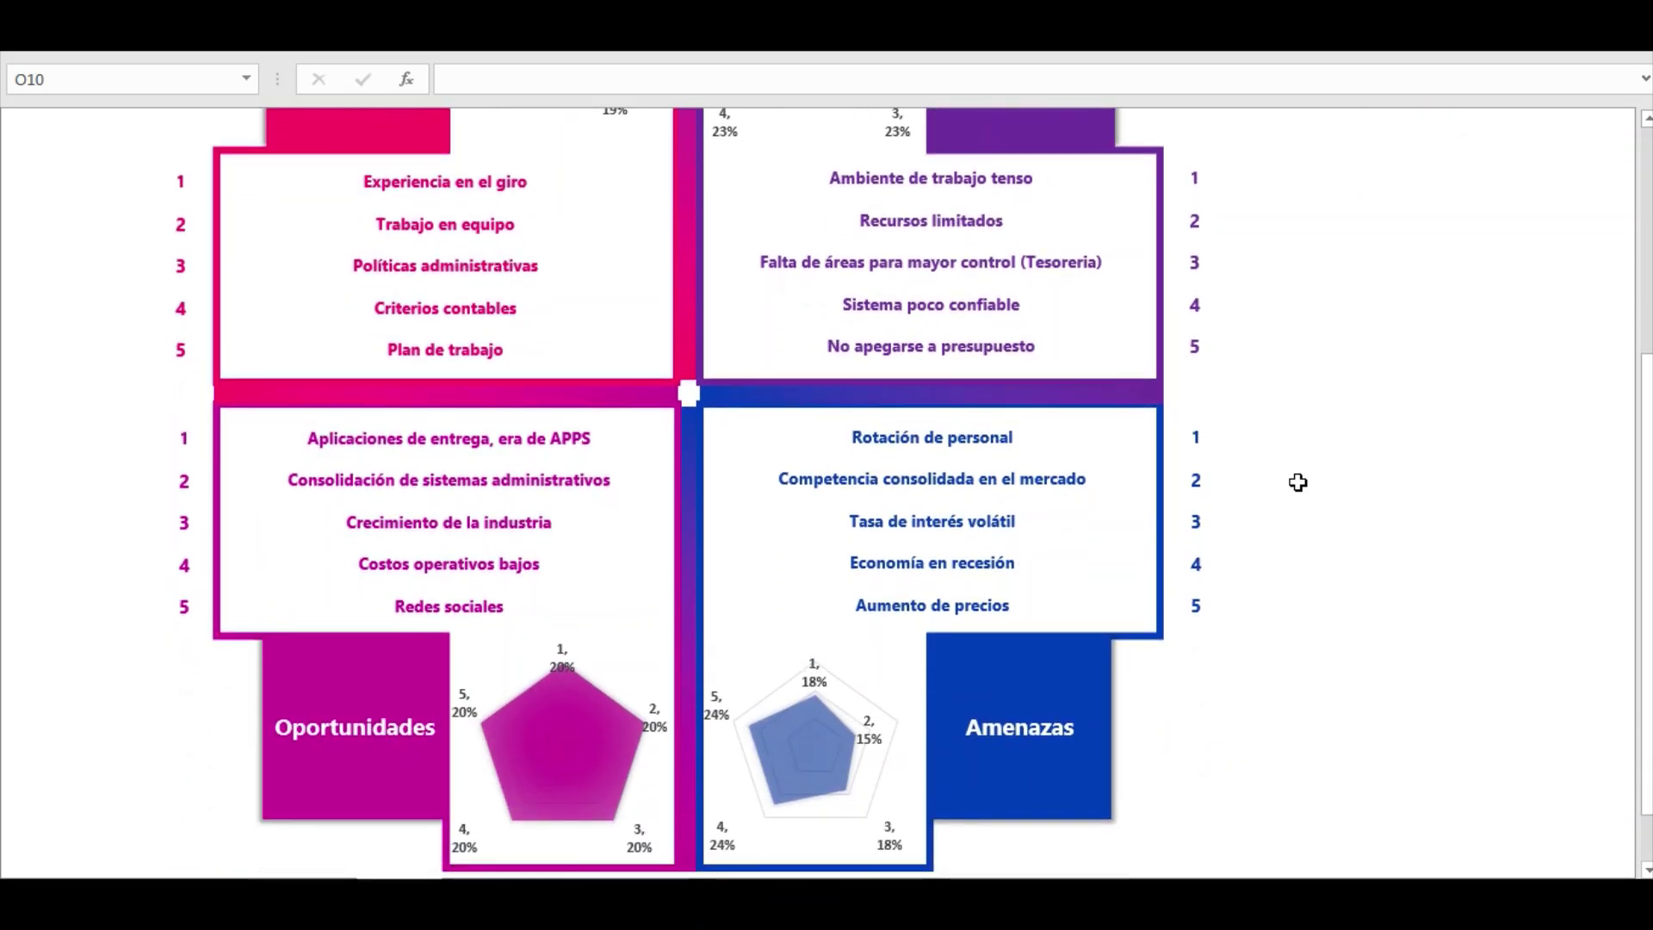
{"action": "scroll", "coordinate": [1298, 482], "scroll_direction": "down", "scroll_amount": 1}
{"action": "scroll", "coordinate": [1298, 482], "scroll_direction": "down", "scroll_amount": 2}
{"action": "scroll", "coordinate": [1298, 482], "scroll_direction": "up", "scroll_amount": 1}
{"action": "scroll", "coordinate": [1297, 482], "scroll_direction": "up", "scroll_amount": 4}
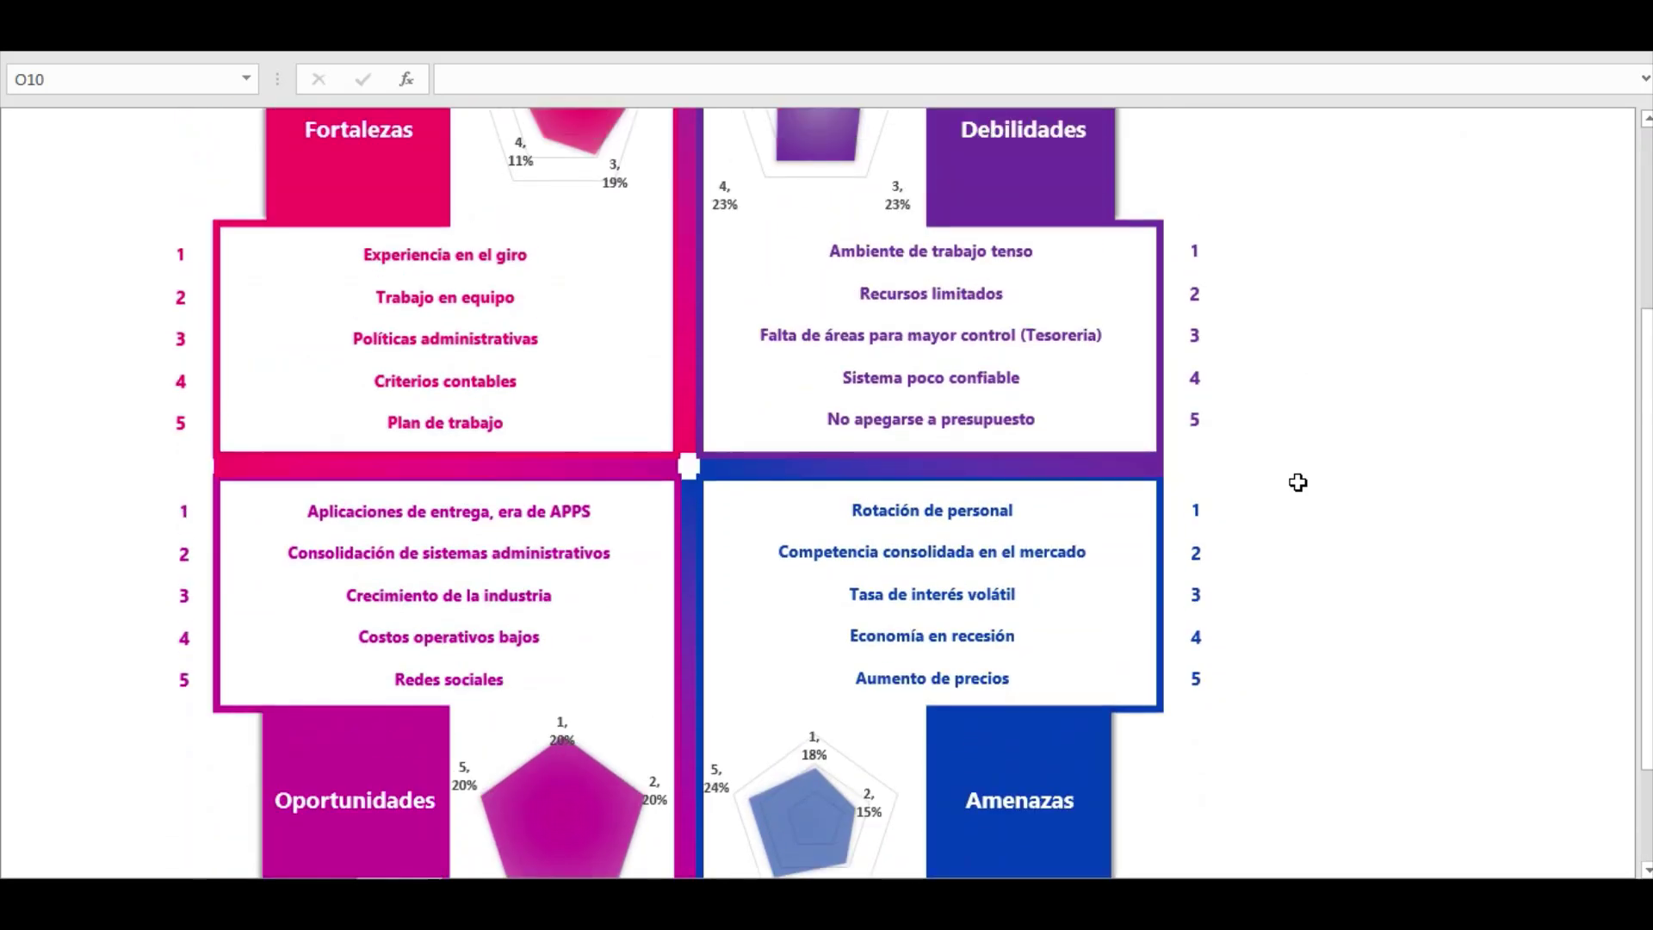
{"action": "scroll", "coordinate": [1297, 482], "scroll_direction": "up", "scroll_amount": 4}
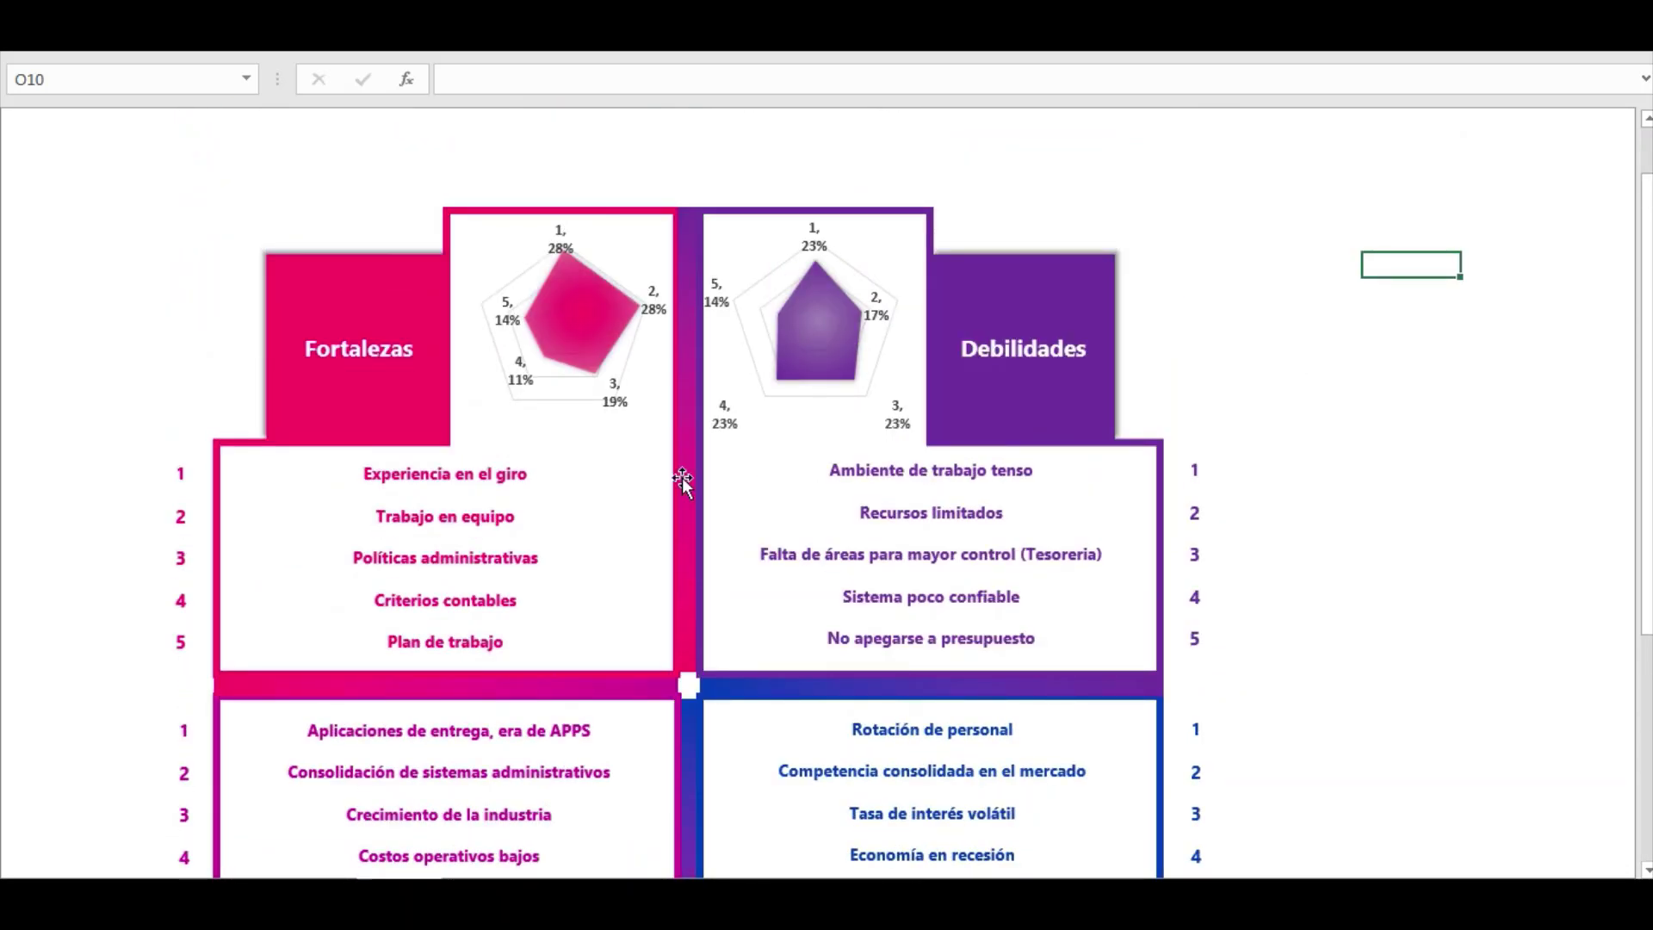
{"action": "left_click", "coordinate": [1269, 369]}
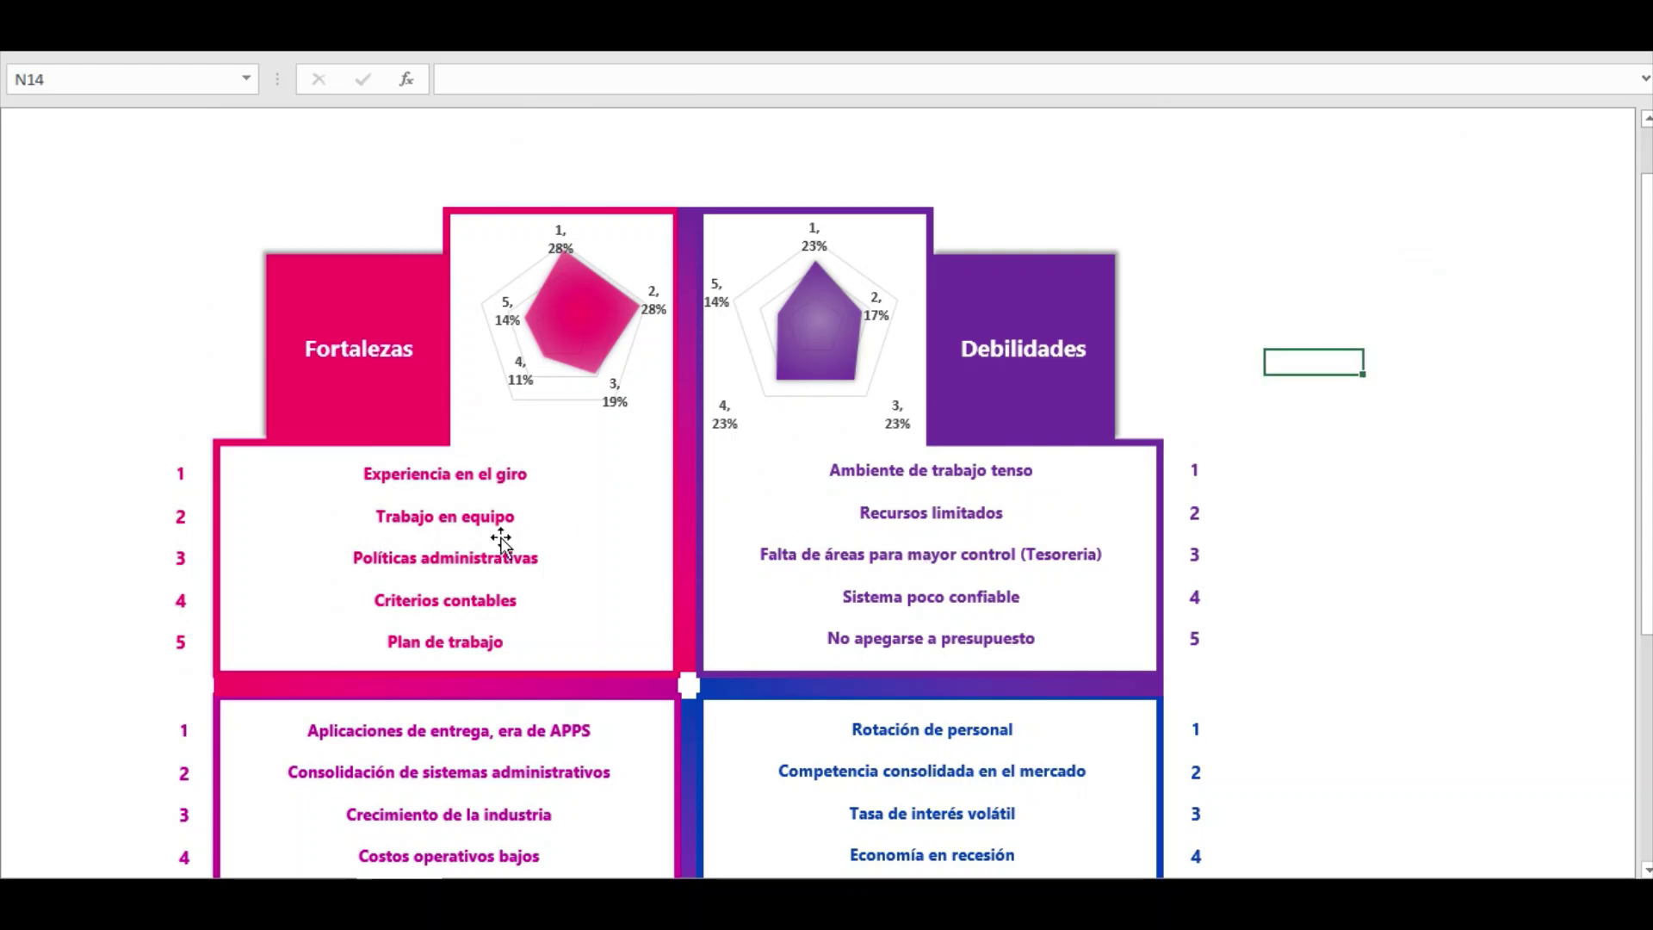
{"action": "scroll", "coordinate": [501, 541], "scroll_direction": "down", "scroll_amount": 2}
{"action": "scroll", "coordinate": [501, 541], "scroll_direction": "down", "scroll_amount": 2}
{"action": "scroll", "coordinate": [491, 568], "scroll_direction": "down", "scroll_amount": 3}
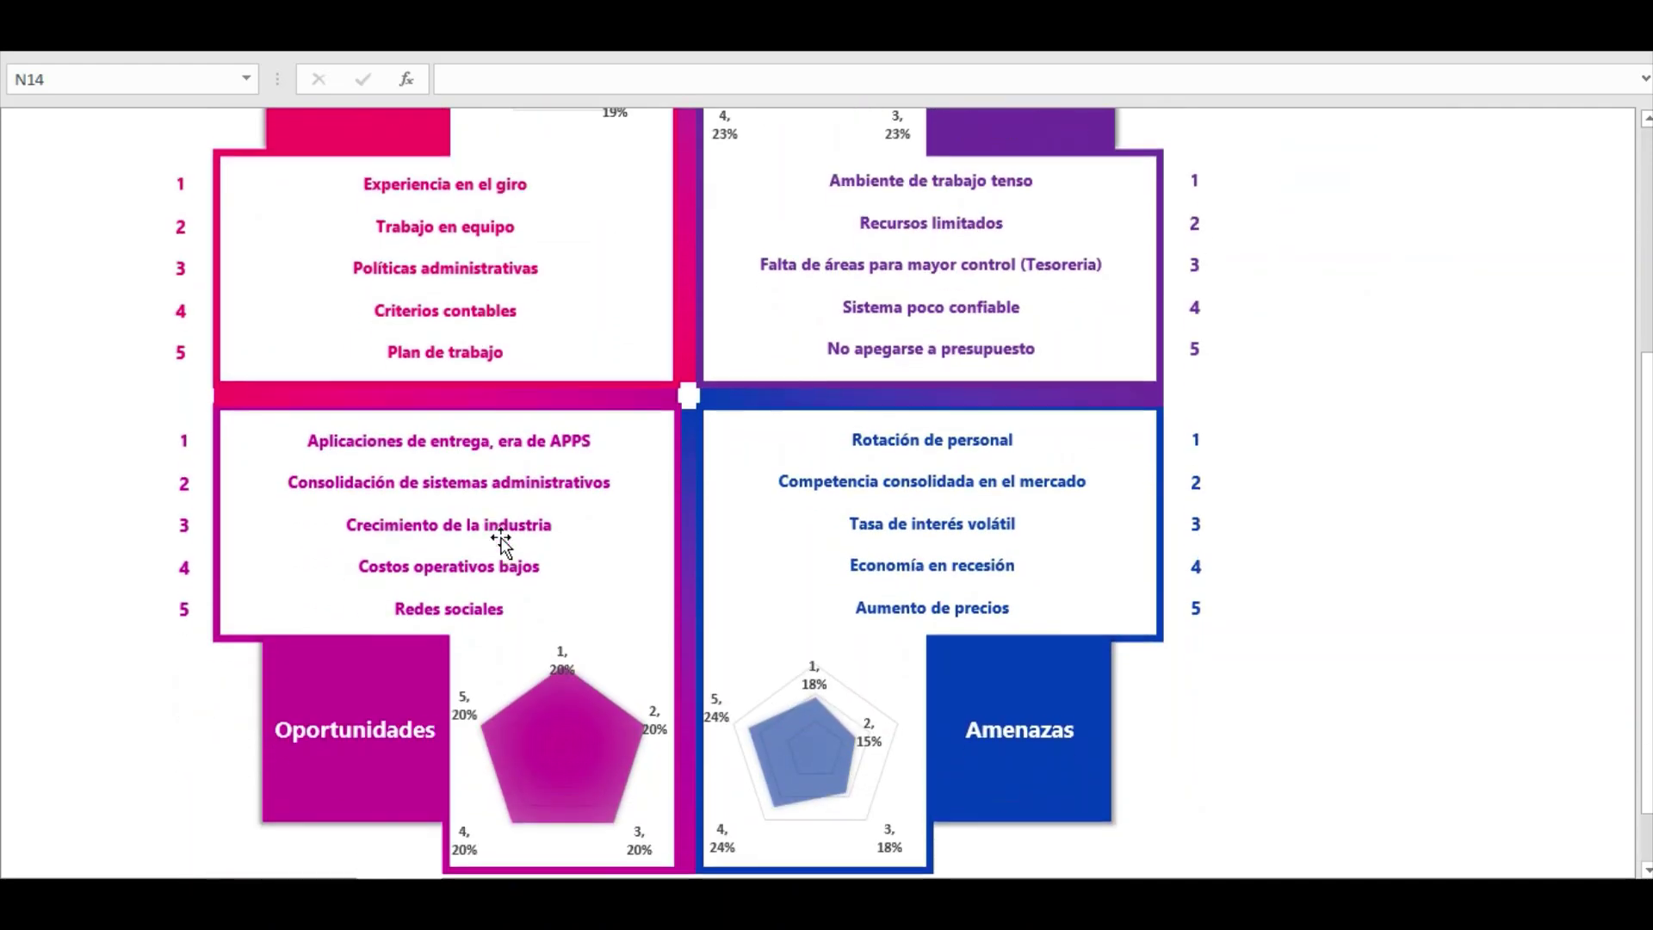
{"action": "scroll", "coordinate": [474, 654], "scroll_direction": "up", "scroll_amount": 4}
{"action": "scroll", "coordinate": [474, 659], "scroll_direction": "up", "scroll_amount": 3}
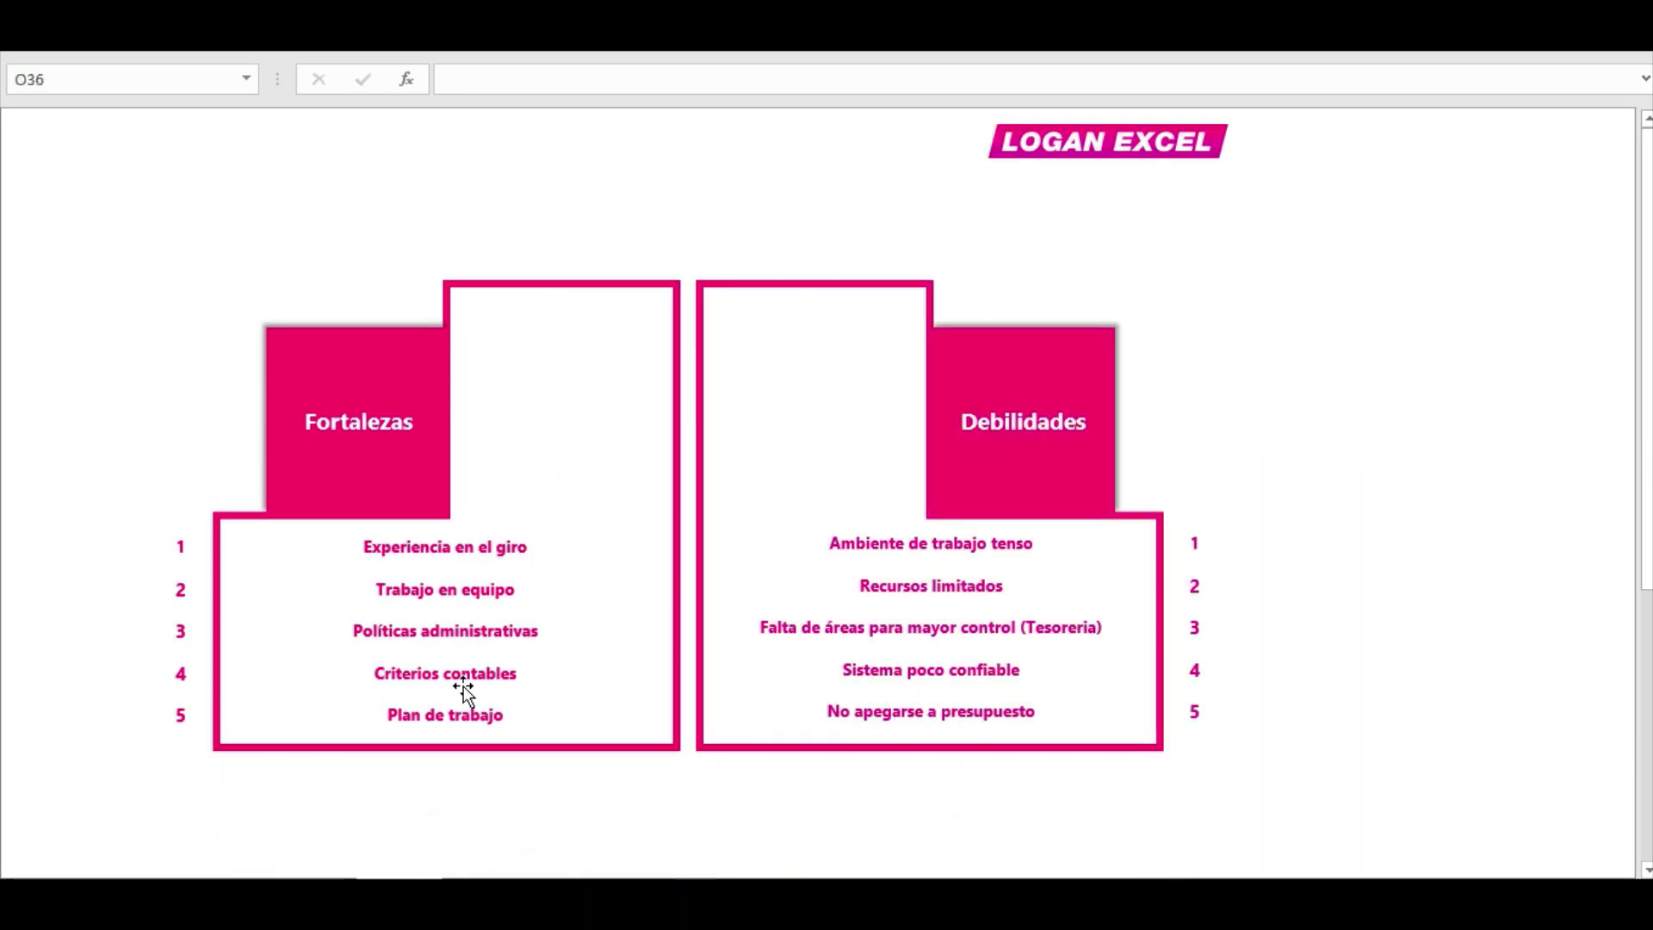
{"action": "scroll", "coordinate": [474, 672], "scroll_direction": "down", "scroll_amount": 1}
{"action": "scroll", "coordinate": [469, 669], "scroll_direction": "down", "scroll_amount": 2}
{"action": "scroll", "coordinate": [440, 670], "scroll_direction": "down", "scroll_amount": 1}
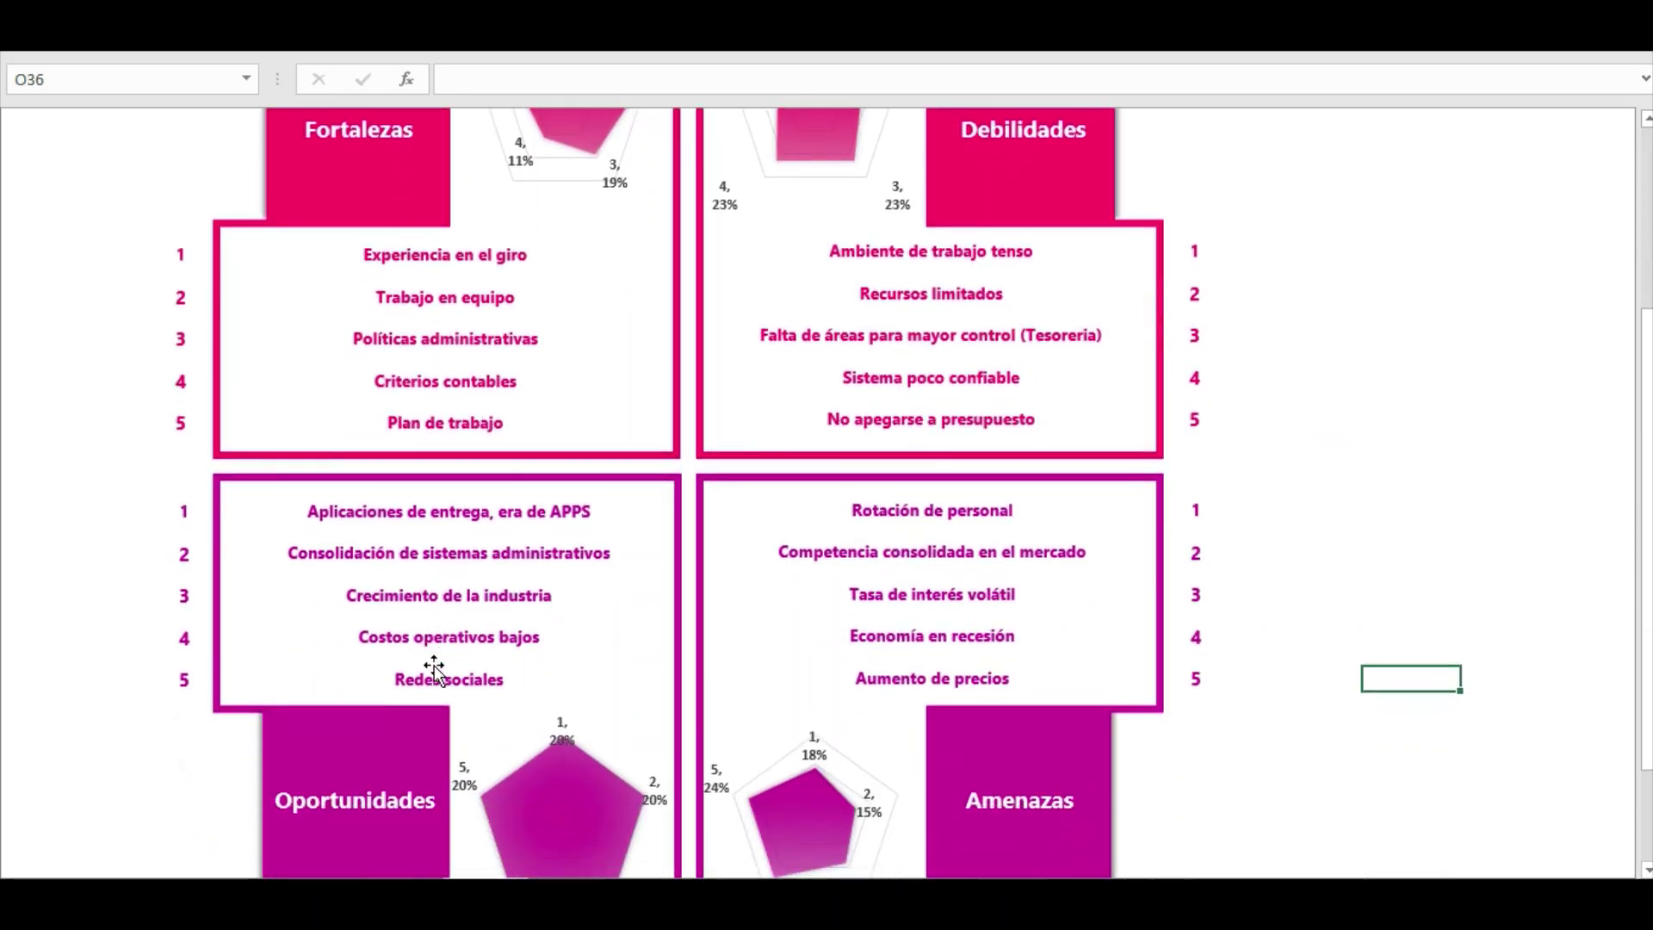
{"action": "scroll", "coordinate": [404, 671], "scroll_direction": "down", "scroll_amount": 1}
{"action": "scroll", "coordinate": [392, 670], "scroll_direction": "up", "scroll_amount": 2}
{"action": "scroll", "coordinate": [390, 672], "scroll_direction": "up", "scroll_amount": 4}
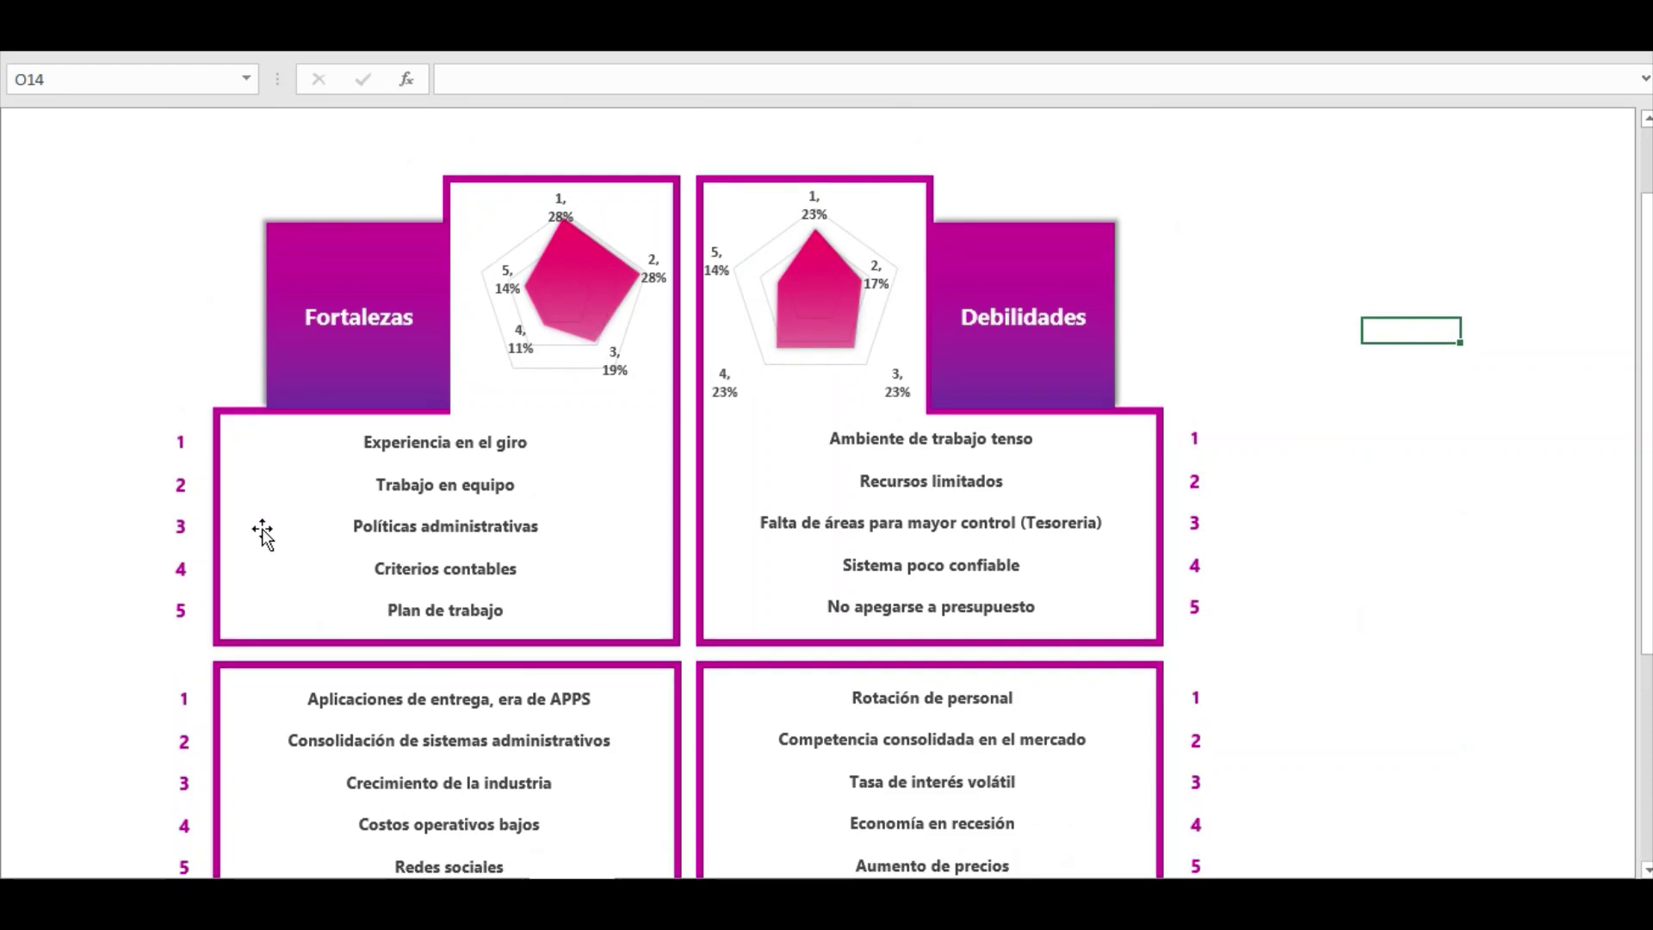
{"action": "scroll", "coordinate": [173, 508], "scroll_direction": "down", "scroll_amount": 5}
{"action": "scroll", "coordinate": [175, 512], "scroll_direction": "down", "scroll_amount": 1}
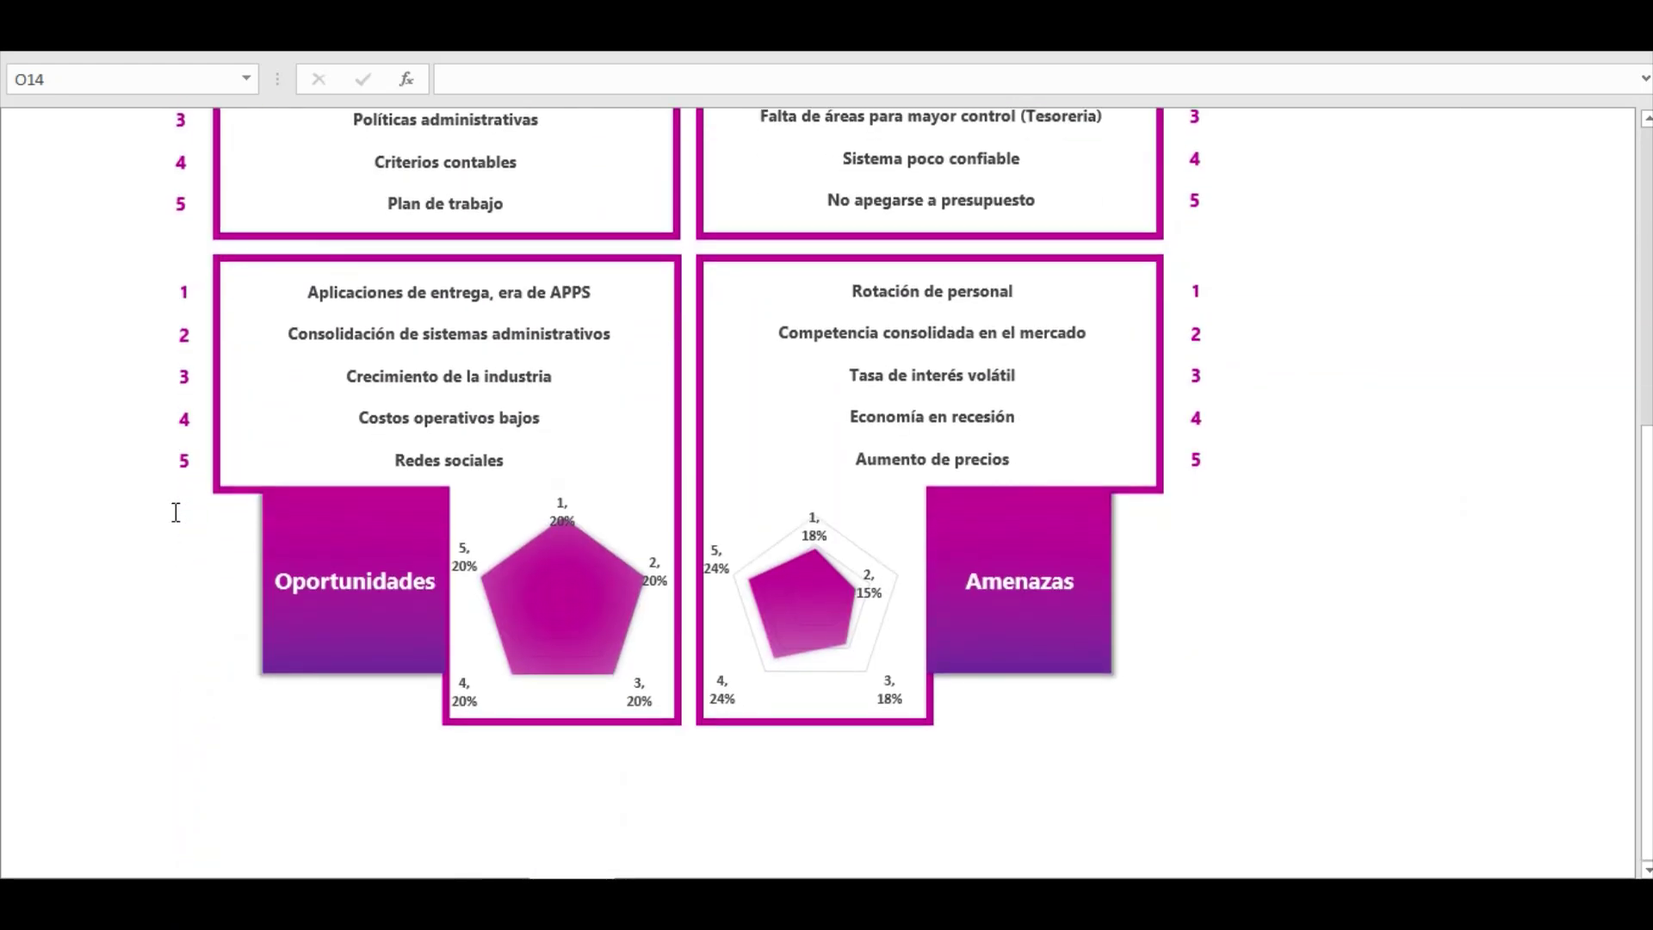
{"action": "scroll", "coordinate": [175, 512], "scroll_direction": "up", "scroll_amount": 5}
{"action": "scroll", "coordinate": [174, 515], "scroll_direction": "up", "scroll_amount": 2}
{"action": "scroll", "coordinate": [174, 514], "scroll_direction": "down", "scroll_amount": 4}
{"action": "scroll", "coordinate": [164, 491], "scroll_direction": "up", "scroll_amount": 4}
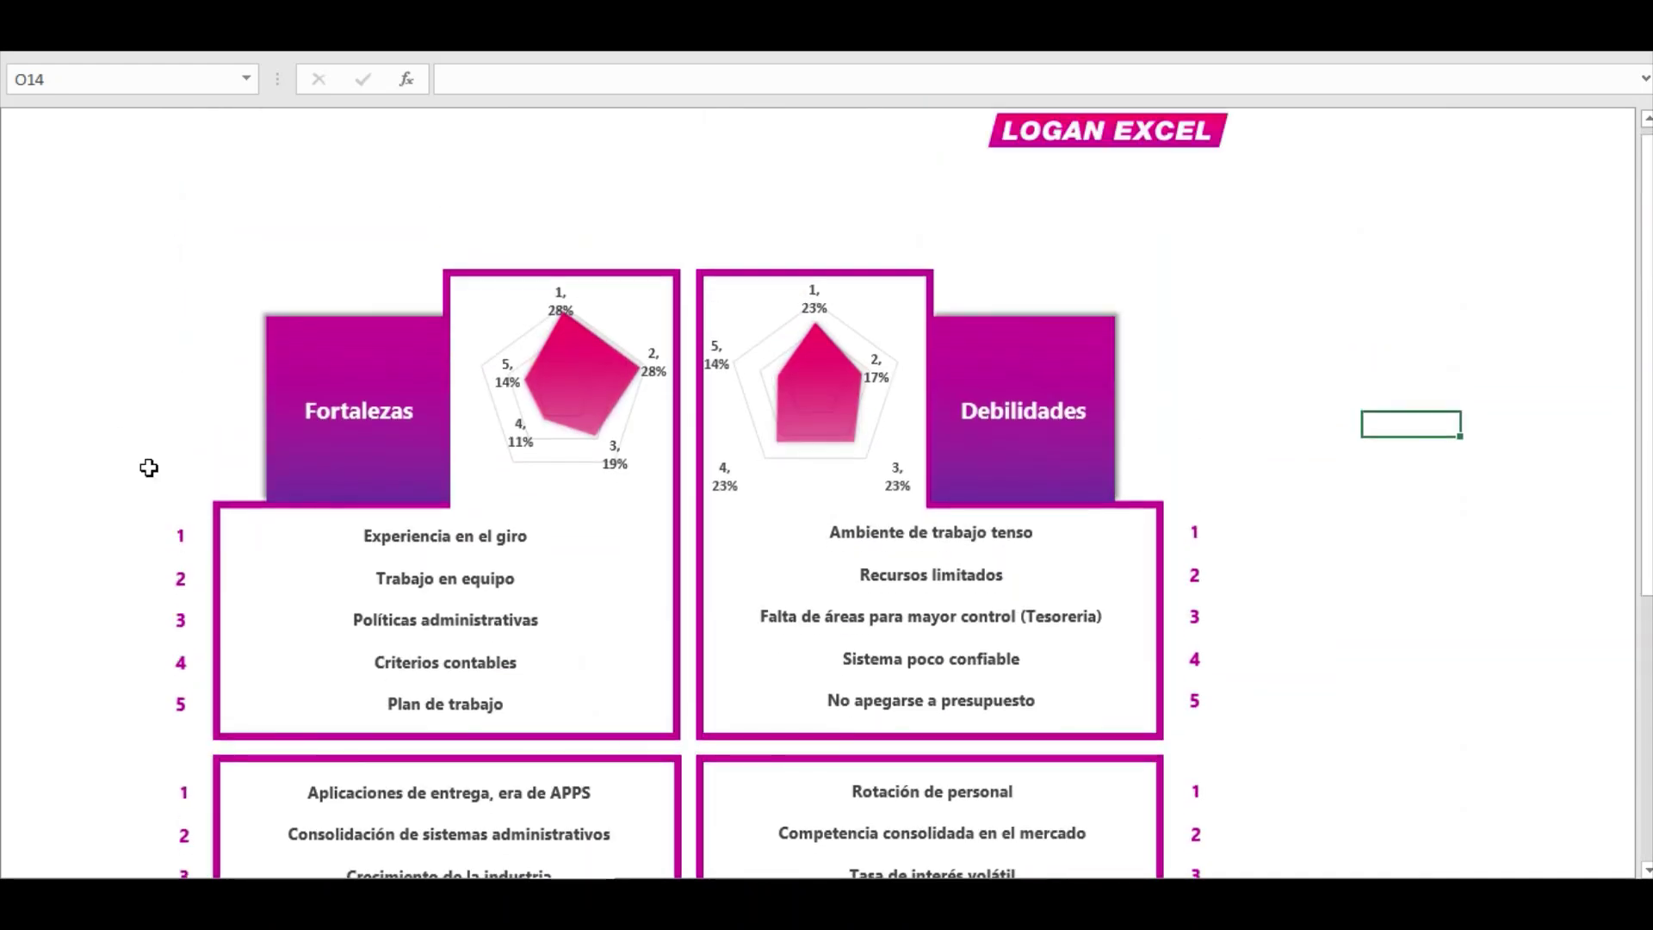
{"action": "scroll", "coordinate": [149, 468], "scroll_direction": "up", "scroll_amount": 1}
{"action": "left_click", "coordinate": [117, 418]}
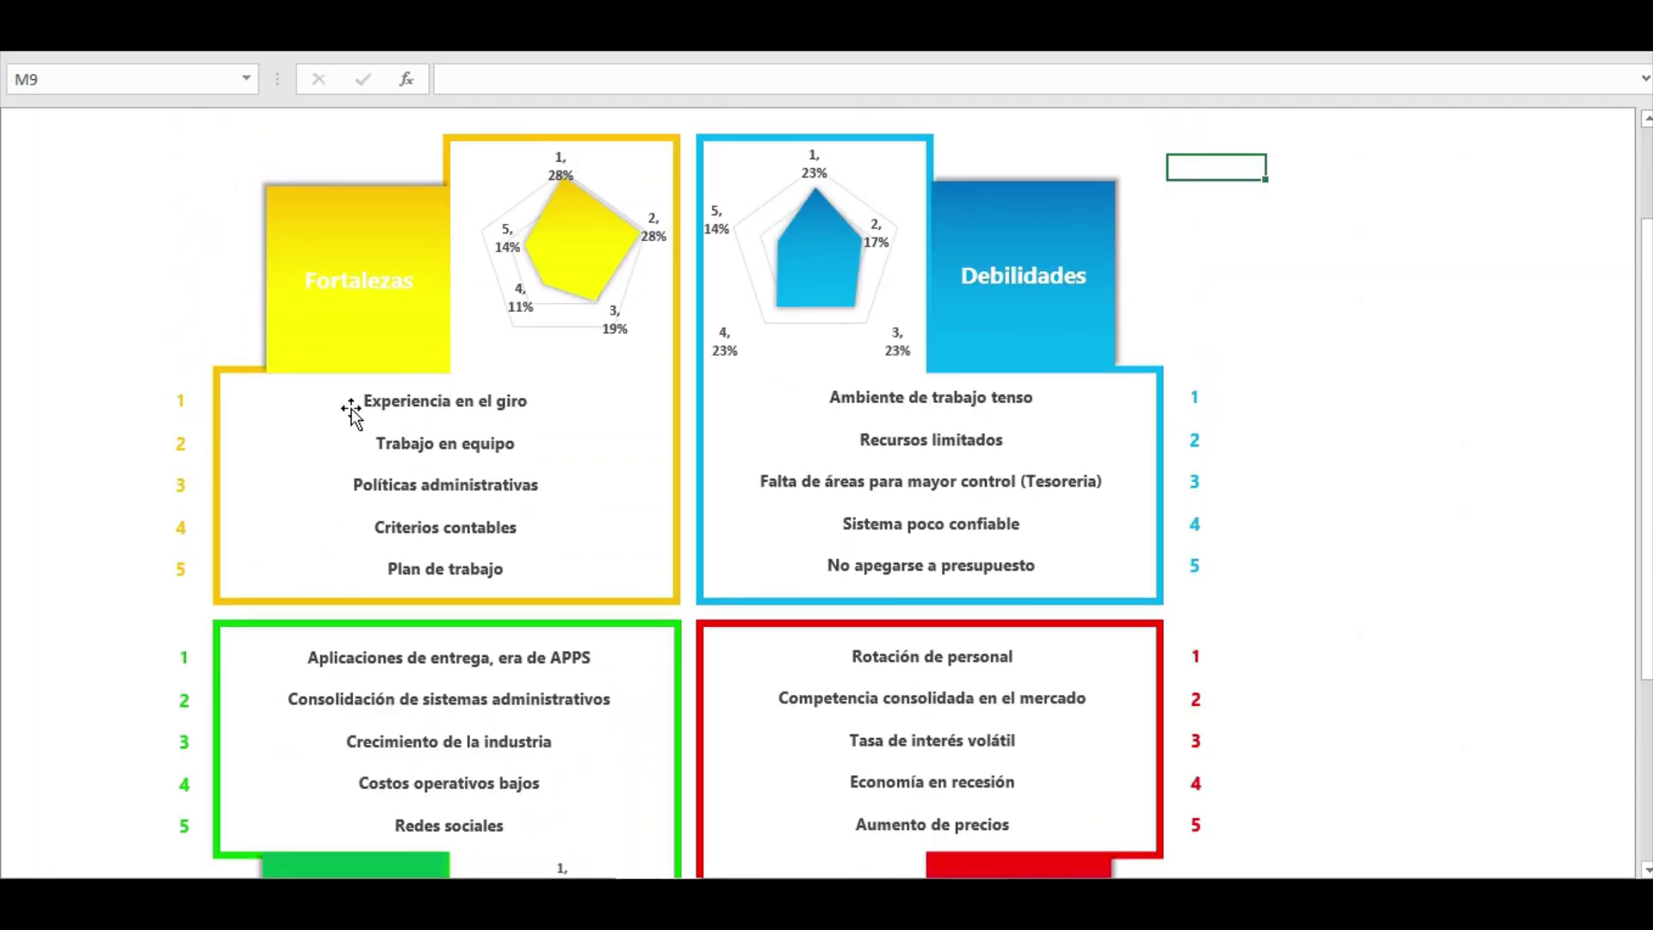
{"action": "scroll", "coordinate": [689, 601], "scroll_direction": "down", "scroll_amount": 2}
{"action": "scroll", "coordinate": [376, 488], "scroll_direction": "up", "scroll_amount": 3}
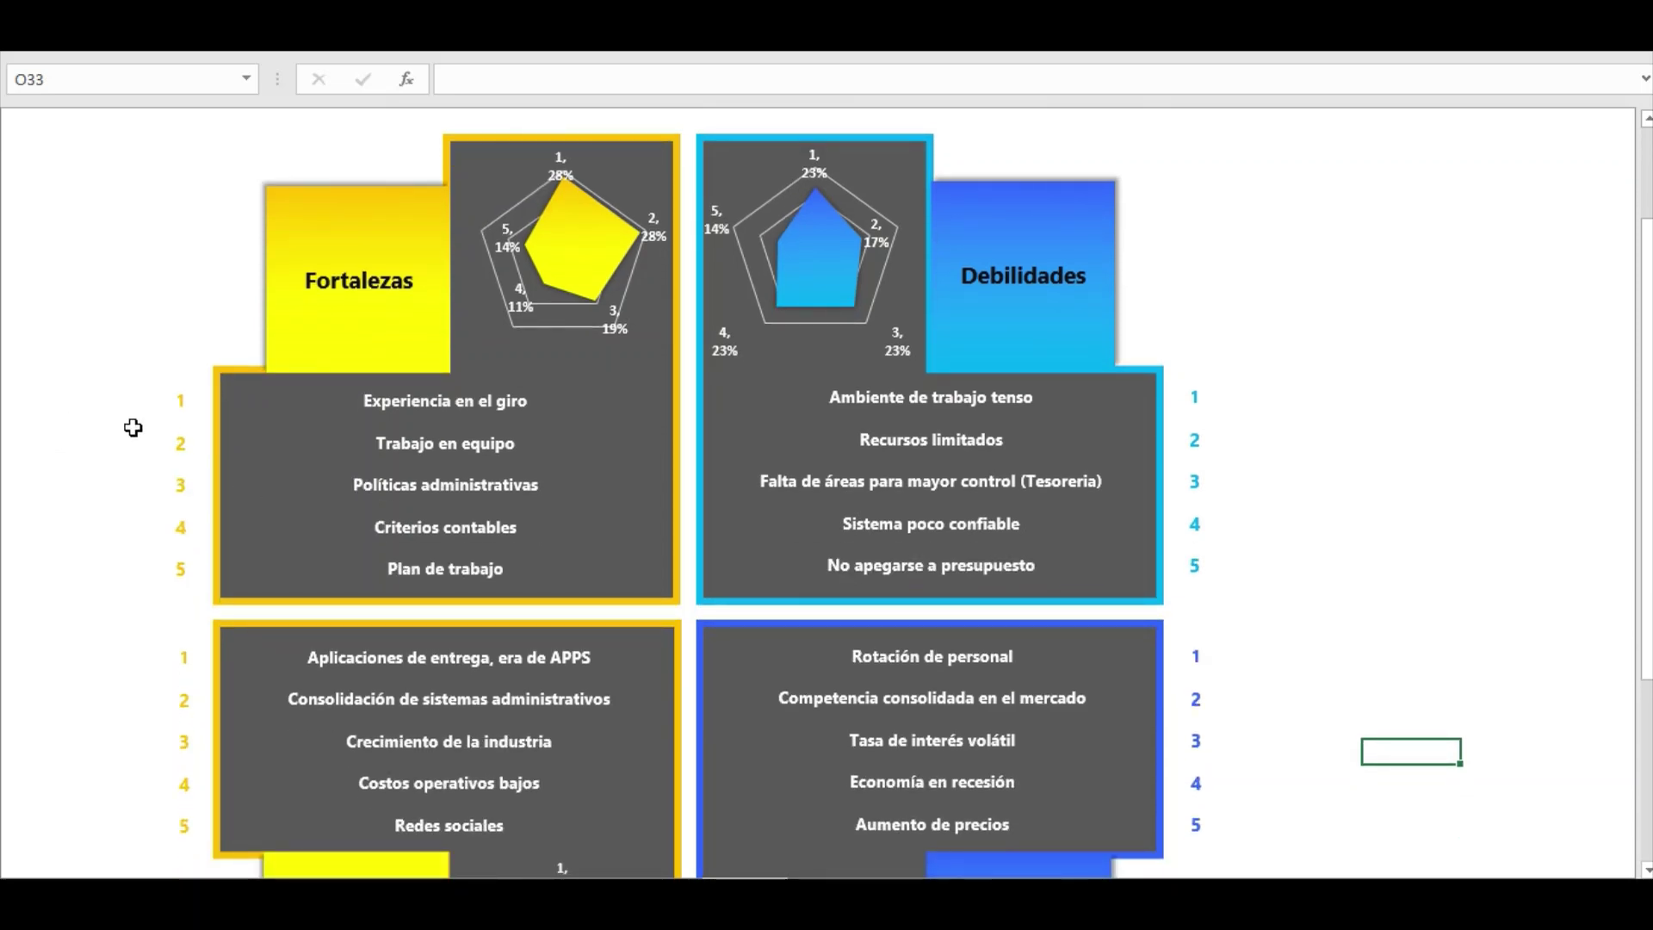
{"action": "scroll", "coordinate": [138, 430], "scroll_direction": "down", "scroll_amount": 3}
{"action": "scroll", "coordinate": [147, 435], "scroll_direction": "up", "scroll_amount": 3}
{"action": "scroll", "coordinate": [149, 437], "scroll_direction": "up", "scroll_amount": 1}
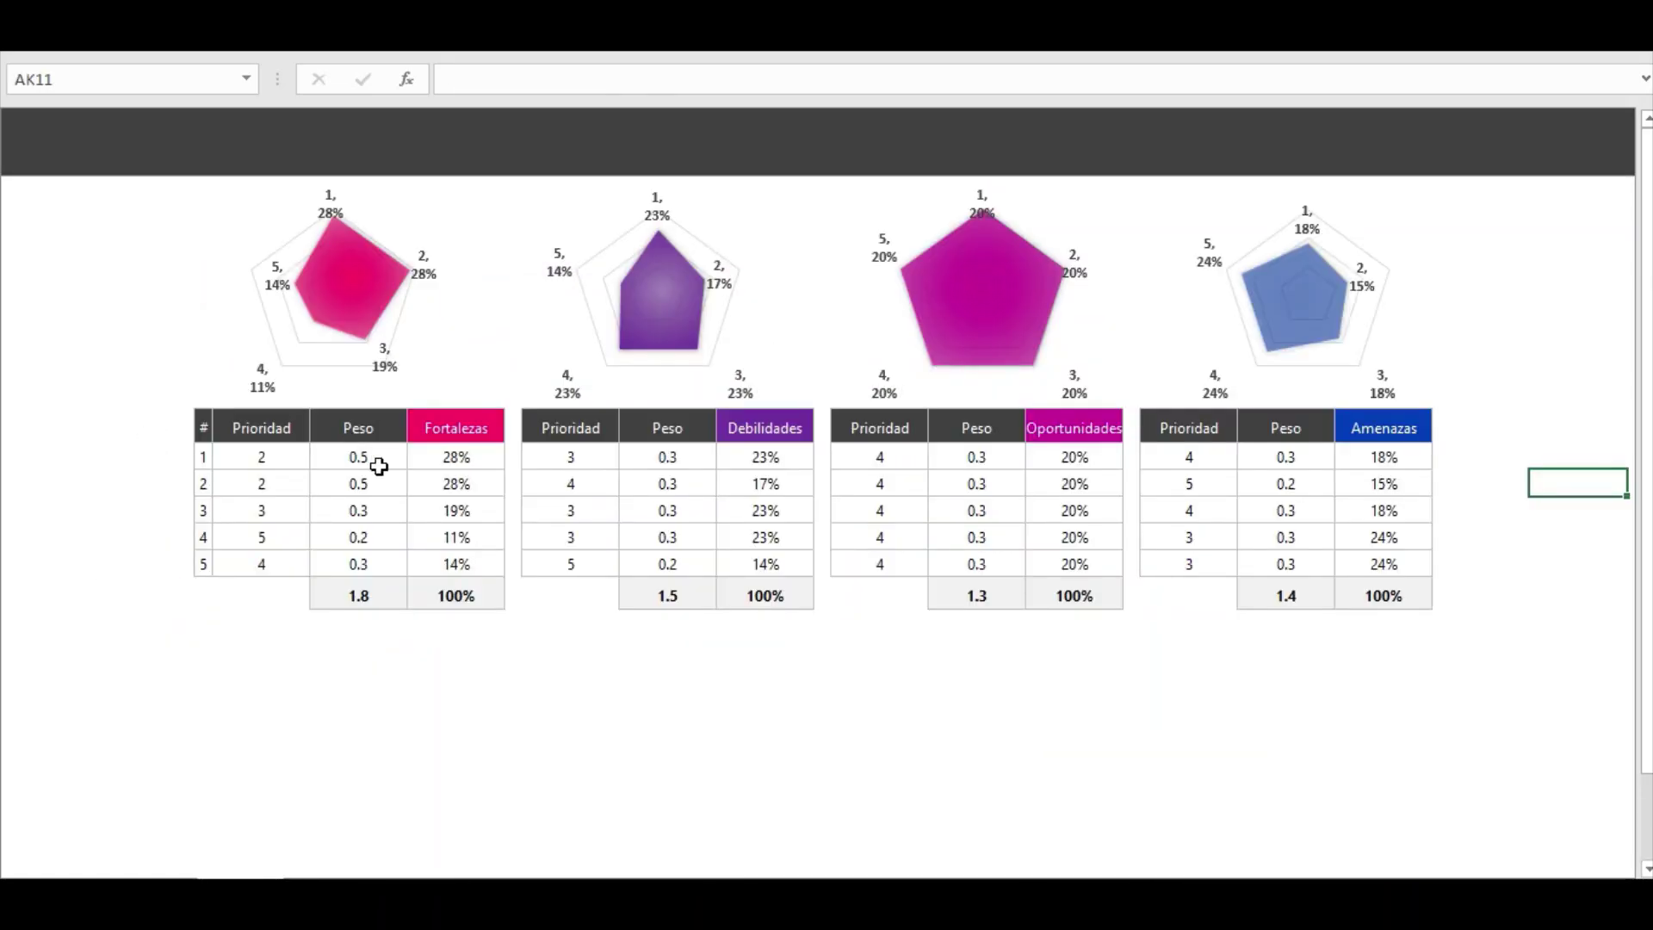
Move through the input lists and Nula importancia–Muy Importante weight table toward the radar-chart tables.
{"action": "left_click", "coordinate": [431, 428]}
{"action": "key", "text": "Left"}
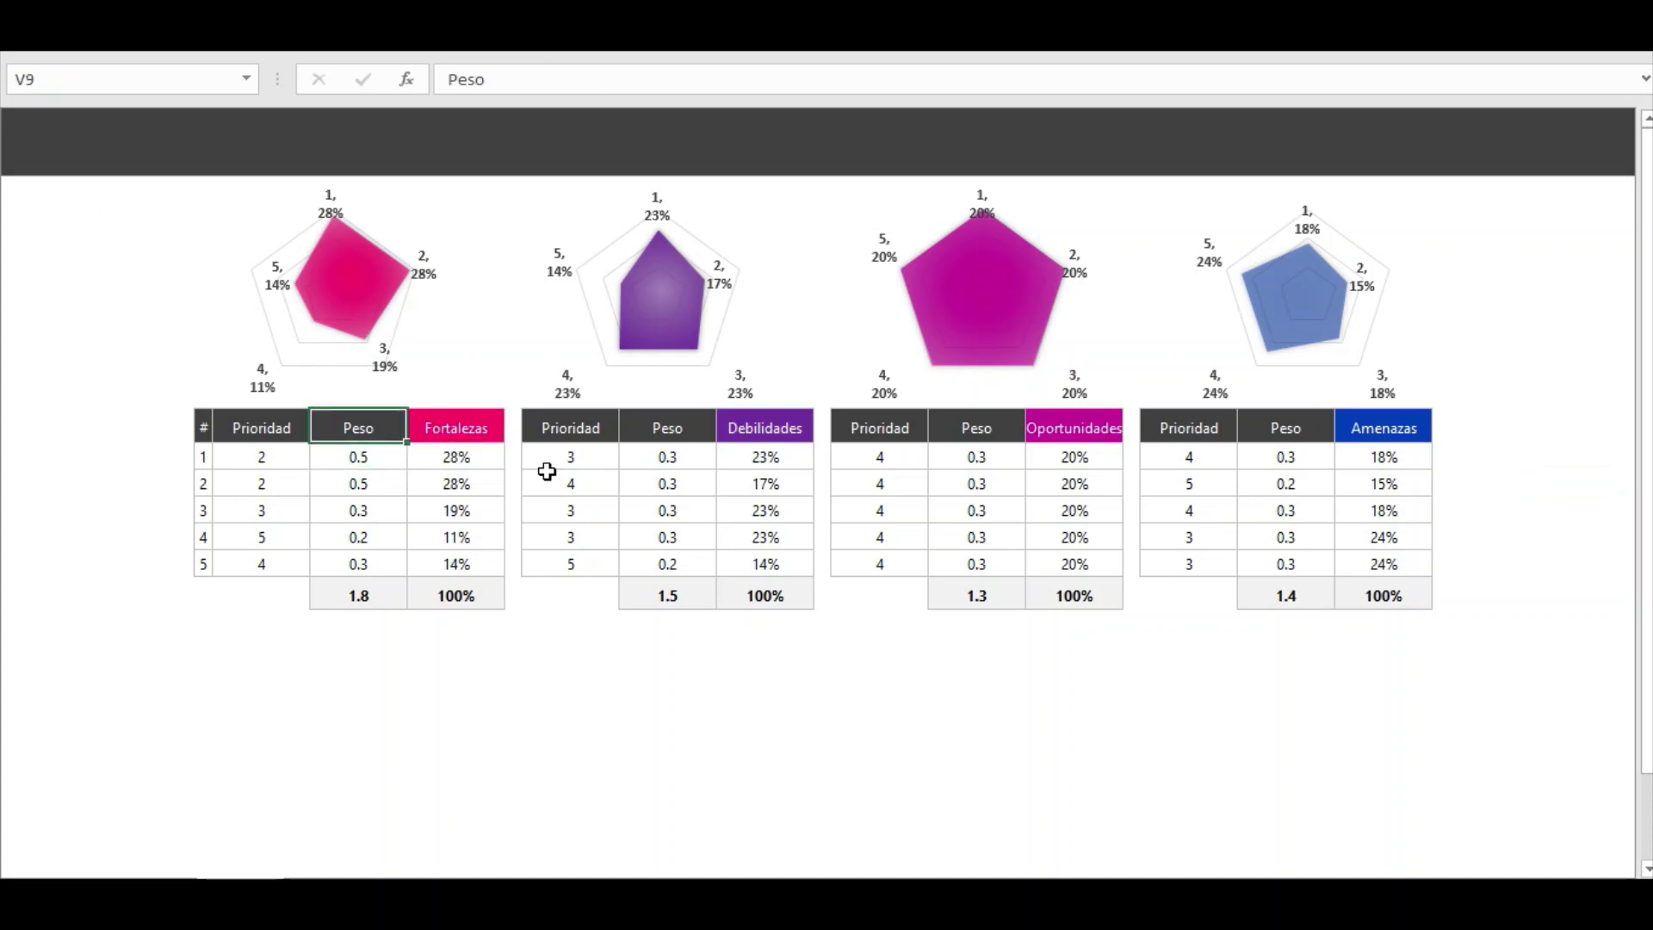
{"action": "key", "text": "Left"}
{"action": "key", "text": "Left"}
{"action": "key", "text": "Left"}
{"action": "key", "text": "Left"}
{"action": "key", "text": "Left"}
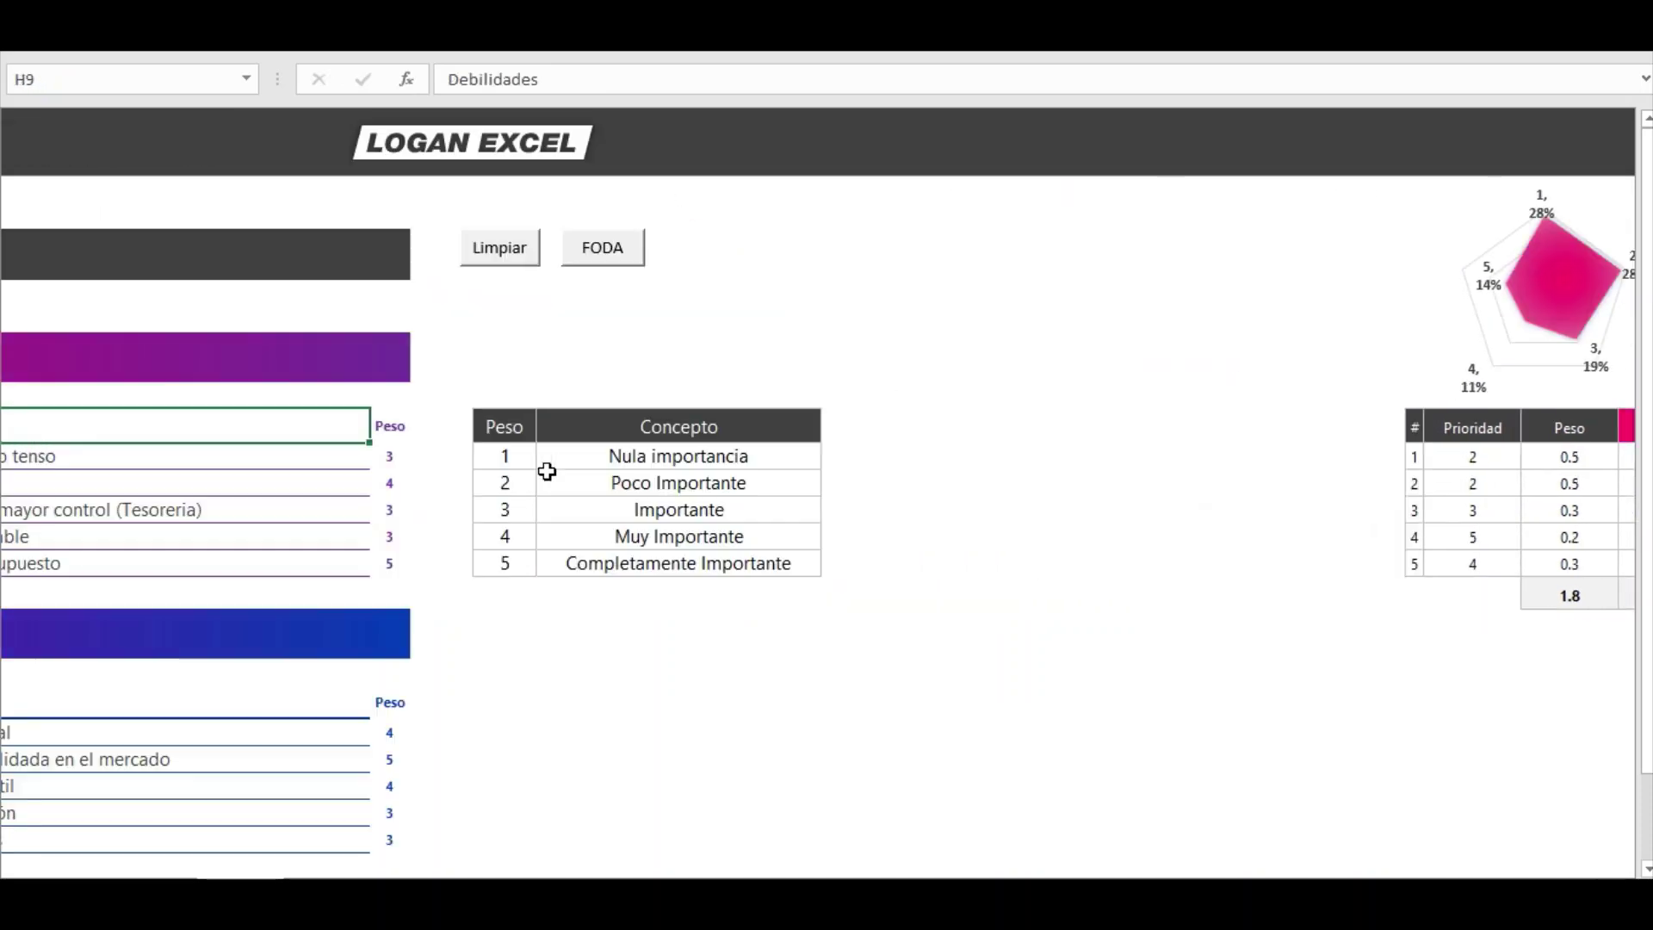
{"action": "key", "text": "Left"}
{"action": "key", "text": "Left"}
{"action": "key", "text": "Left"}
{"action": "key", "text": "Left"}
{"action": "key", "text": "Left"}
{"action": "key", "text": "Left"}
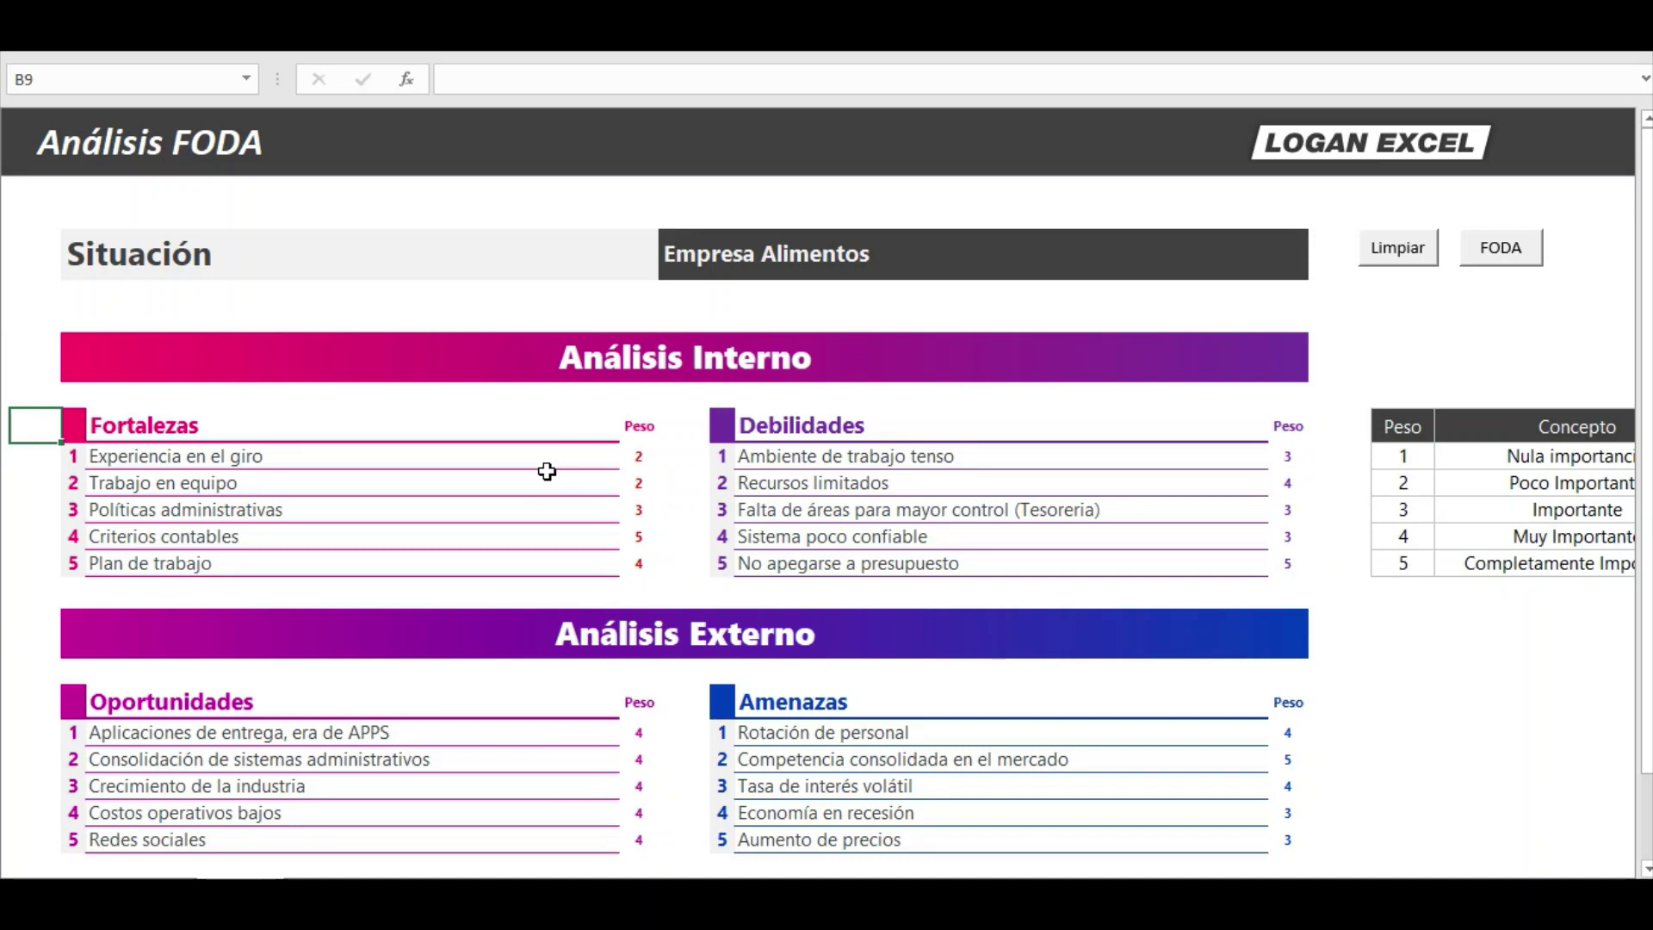
{"action": "left_click", "coordinate": [1565, 484]}
{"action": "key", "text": "Right"}
{"action": "key", "text": "Right"}
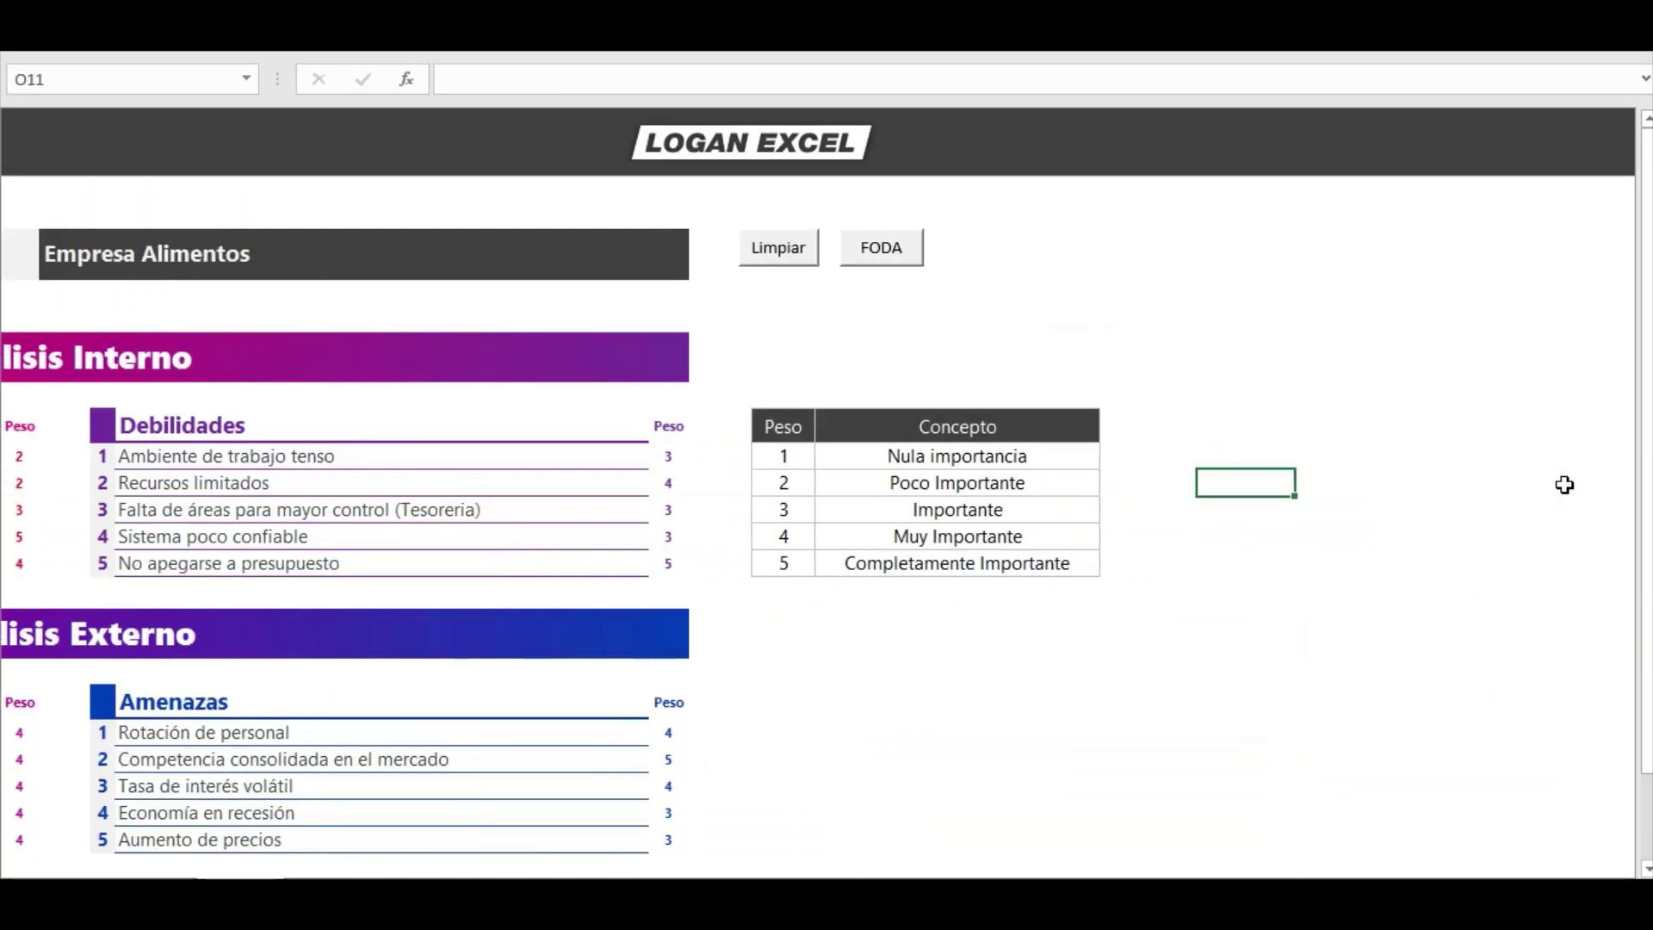
{"action": "key", "text": "Left"}
{"action": "key", "text": "Left"}
{"action": "key", "text": "Left"}
{"action": "key", "text": "Left"}
{"action": "key", "text": "Right"}
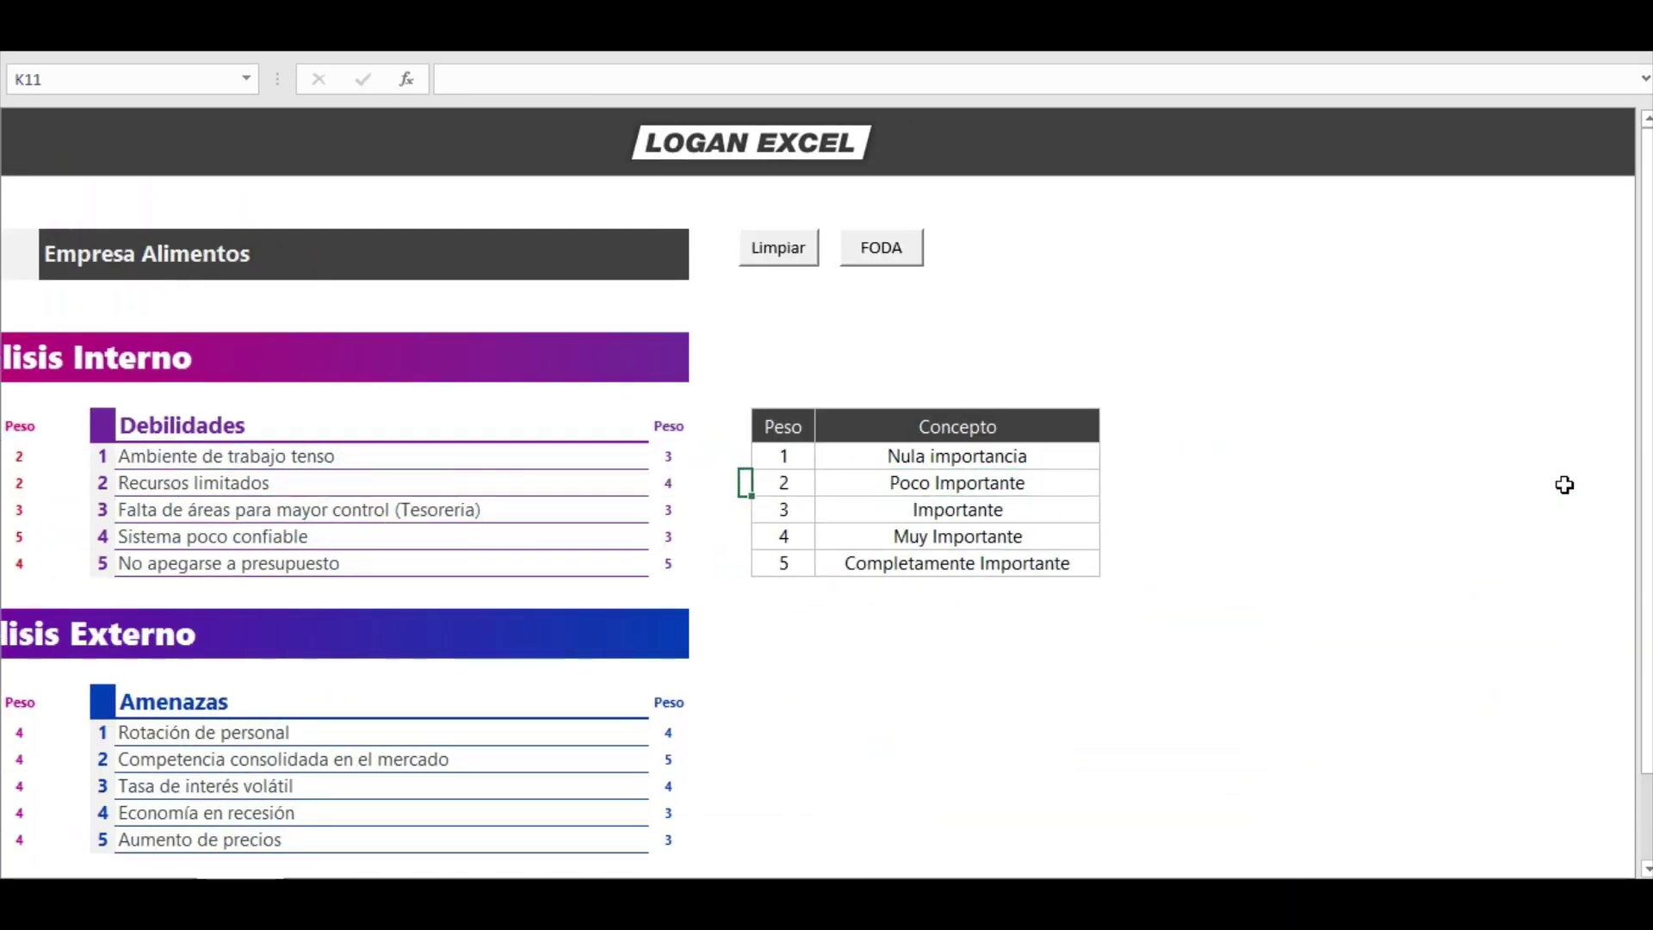
{"action": "left_click_drag", "start_coordinate": [824, 457], "coordinate": [908, 548]}
{"action": "key", "text": "Right"}
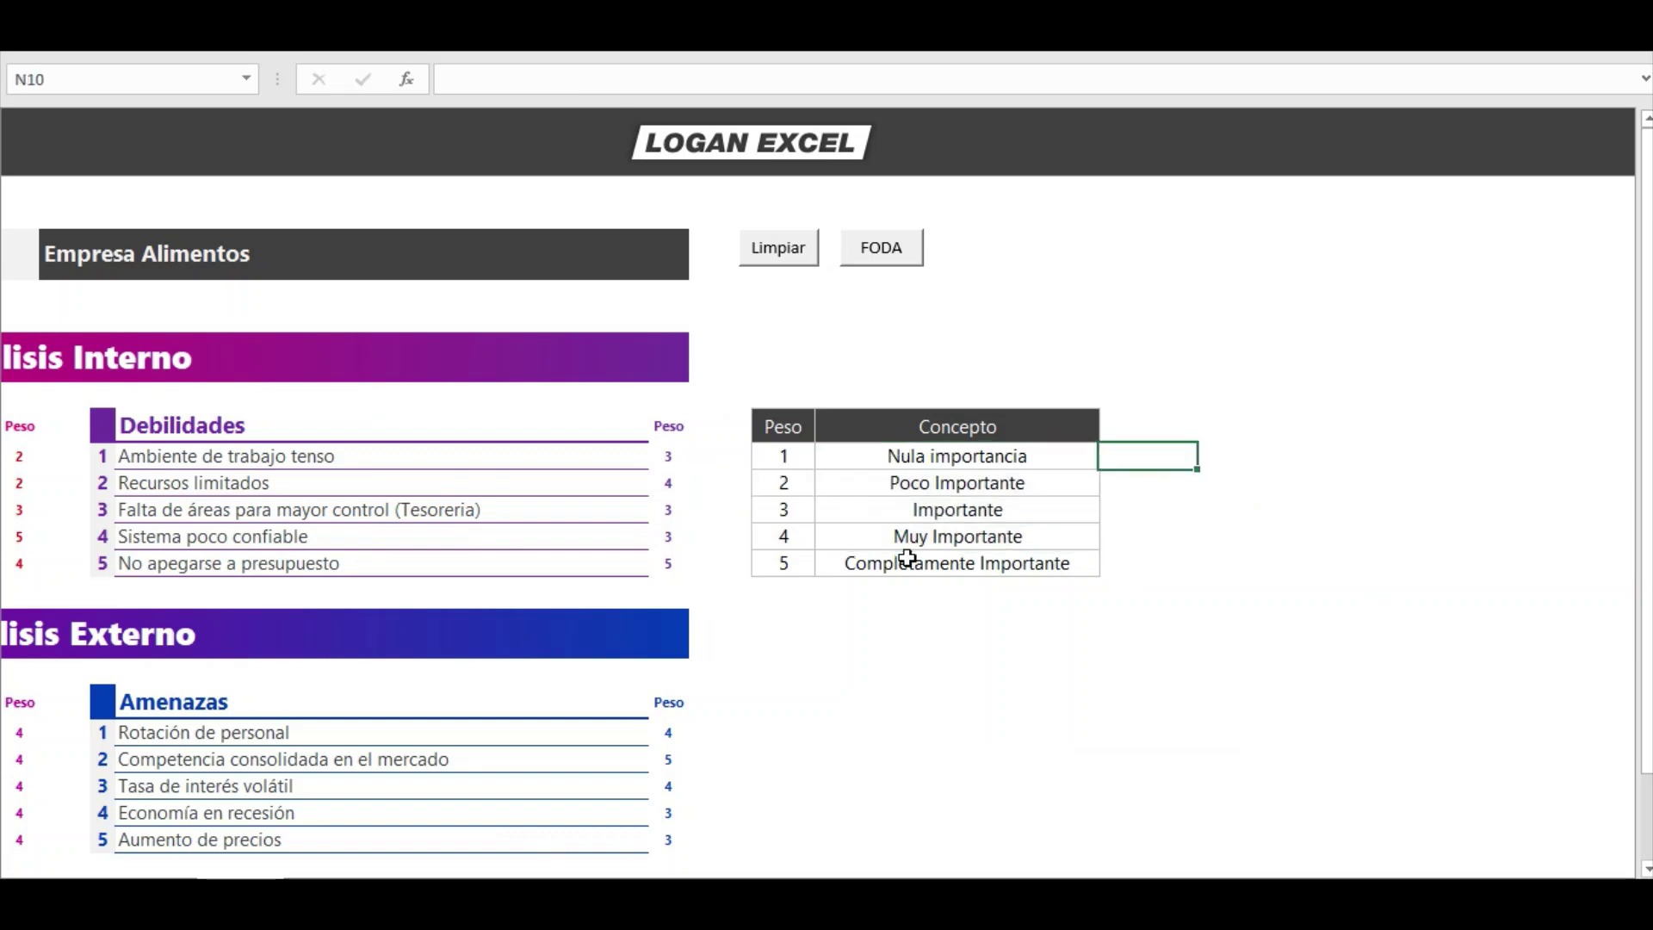
{"action": "key", "text": "Right"}
{"action": "key", "text": "Right"}
{"action": "key", "text": "Right"}
{"action": "key", "text": "Right"}
{"action": "key", "text": "Right"}
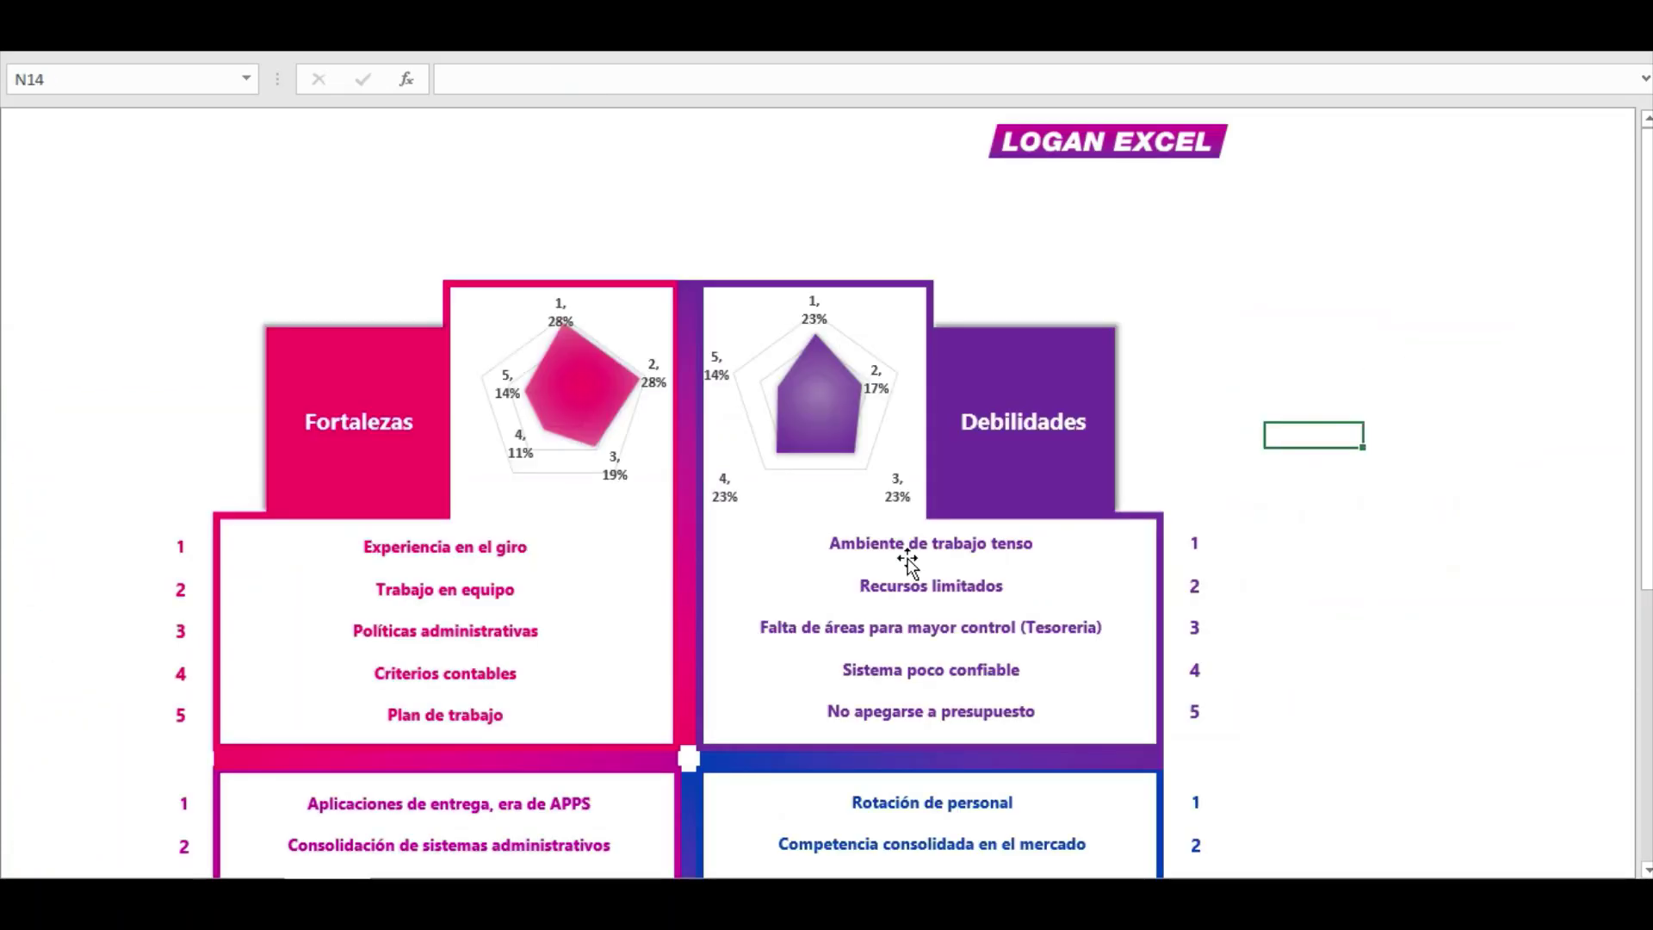
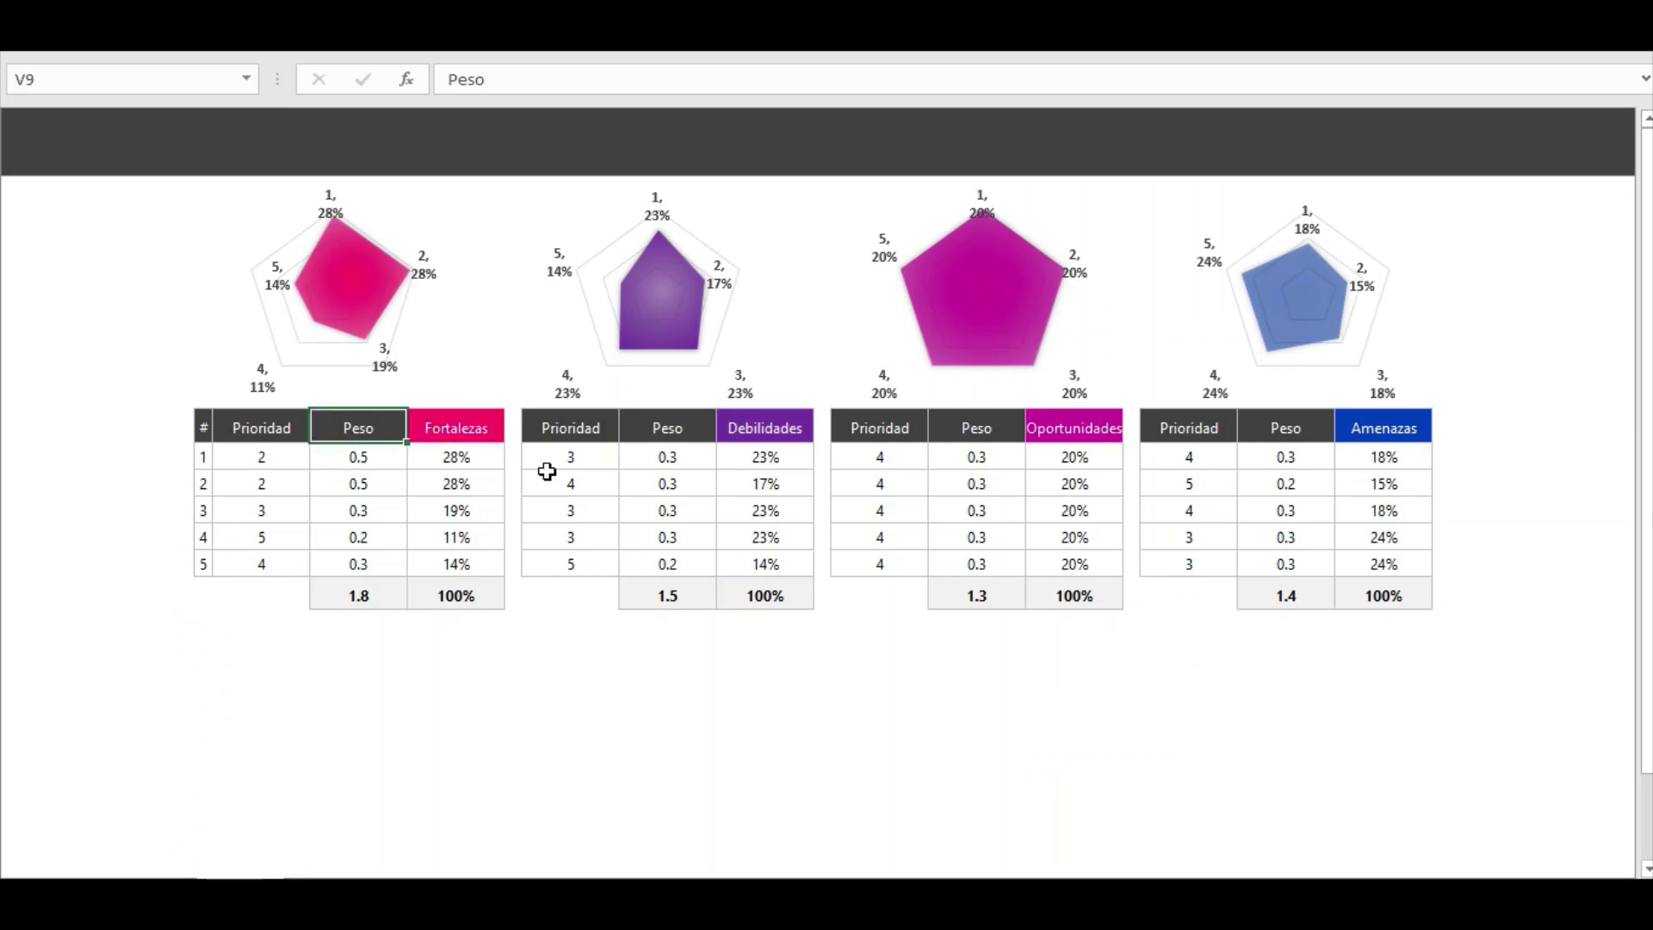
{"action": "key", "text": "Left"}
{"action": "key", "text": "Left"}
Move back to the start of the Análisis FODA sheet, selecting column B beside the Situación heading.
{"action": "key", "text": "Left"}
{"action": "key", "text": "Left"}
{"action": "key", "text": "Left"}
{"action": "key", "text": "Left"}
{"action": "key", "text": "Left"}
{"action": "key", "text": "Left"}
{"action": "key", "text": "Left"}
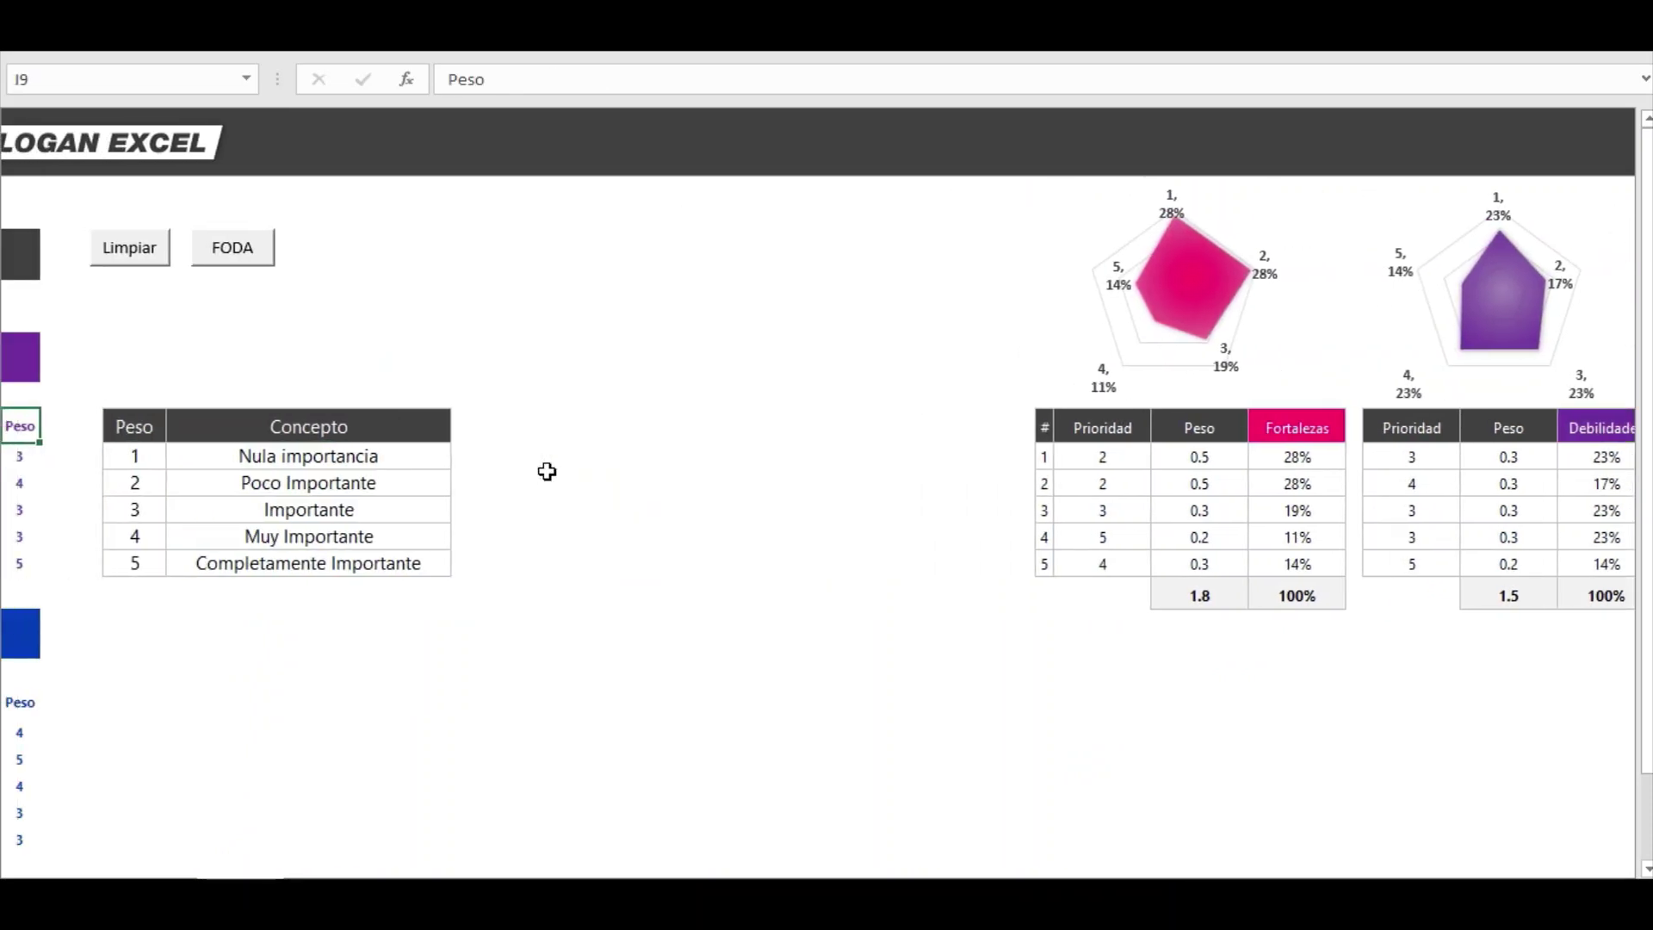
{"action": "key", "text": "Left"}
{"action": "key", "text": "Left"}
{"action": "key", "text": "Left"}
{"action": "key", "text": "Left"}
{"action": "key", "text": "Left"}
{"action": "key", "text": "Left"}
{"action": "key", "text": "Right"}
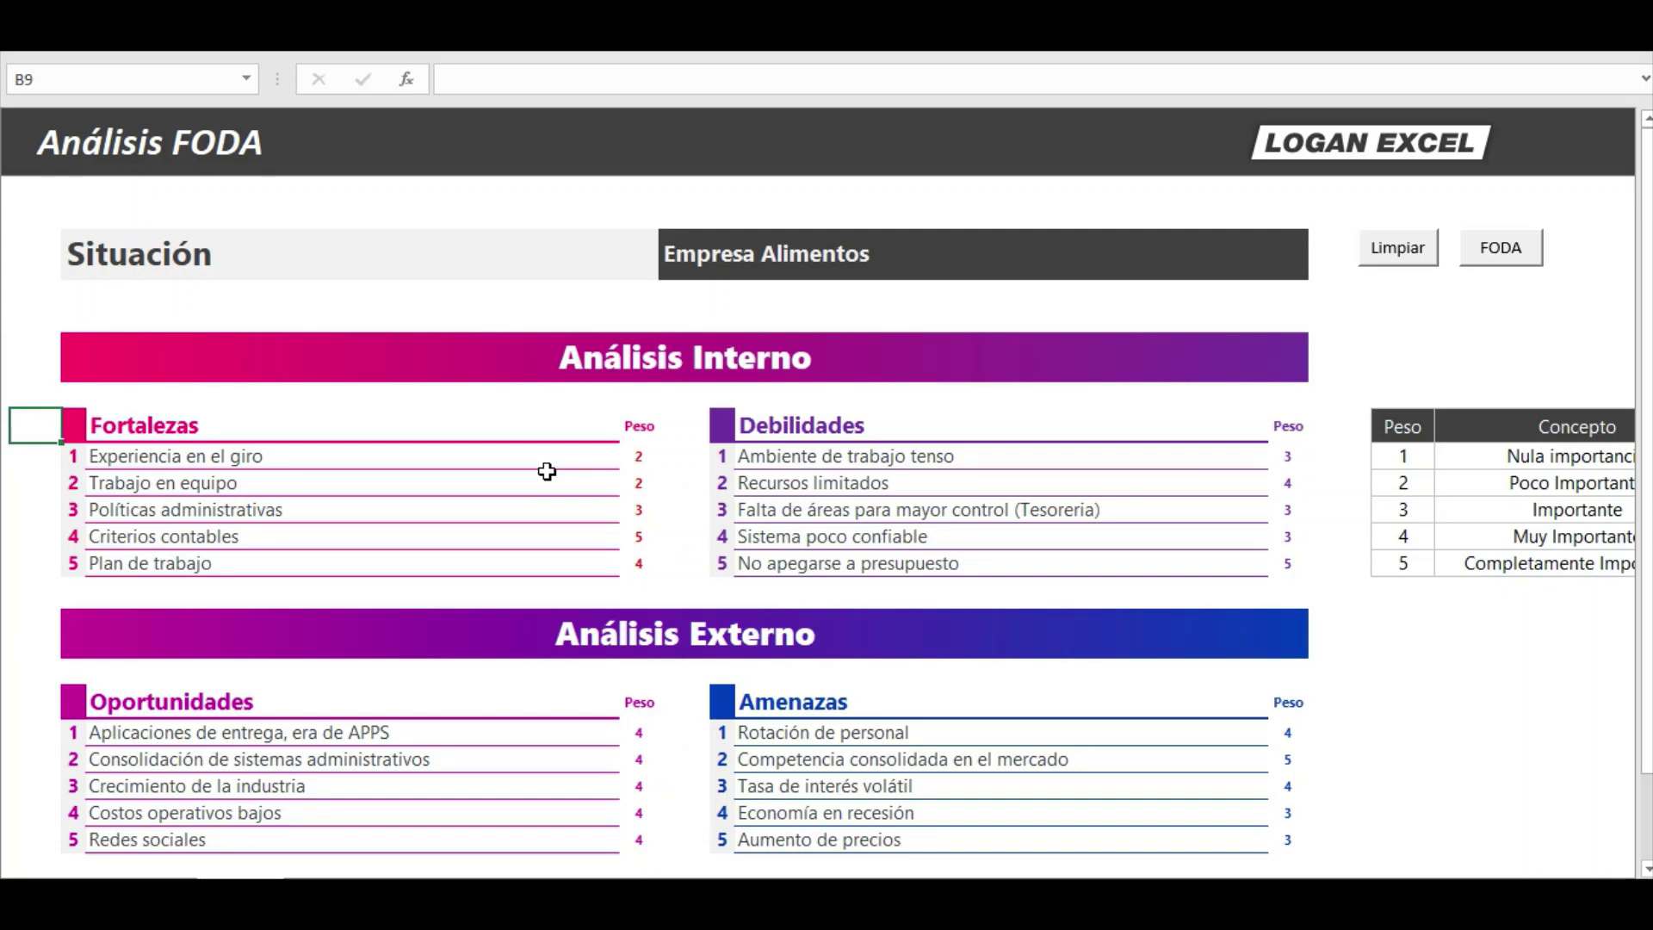
Switch to the Redes Sociales sheet, browse its icons and video thumbnails, and select cell H10.
{"action": "key", "text": "ctrl+Page_Down"}
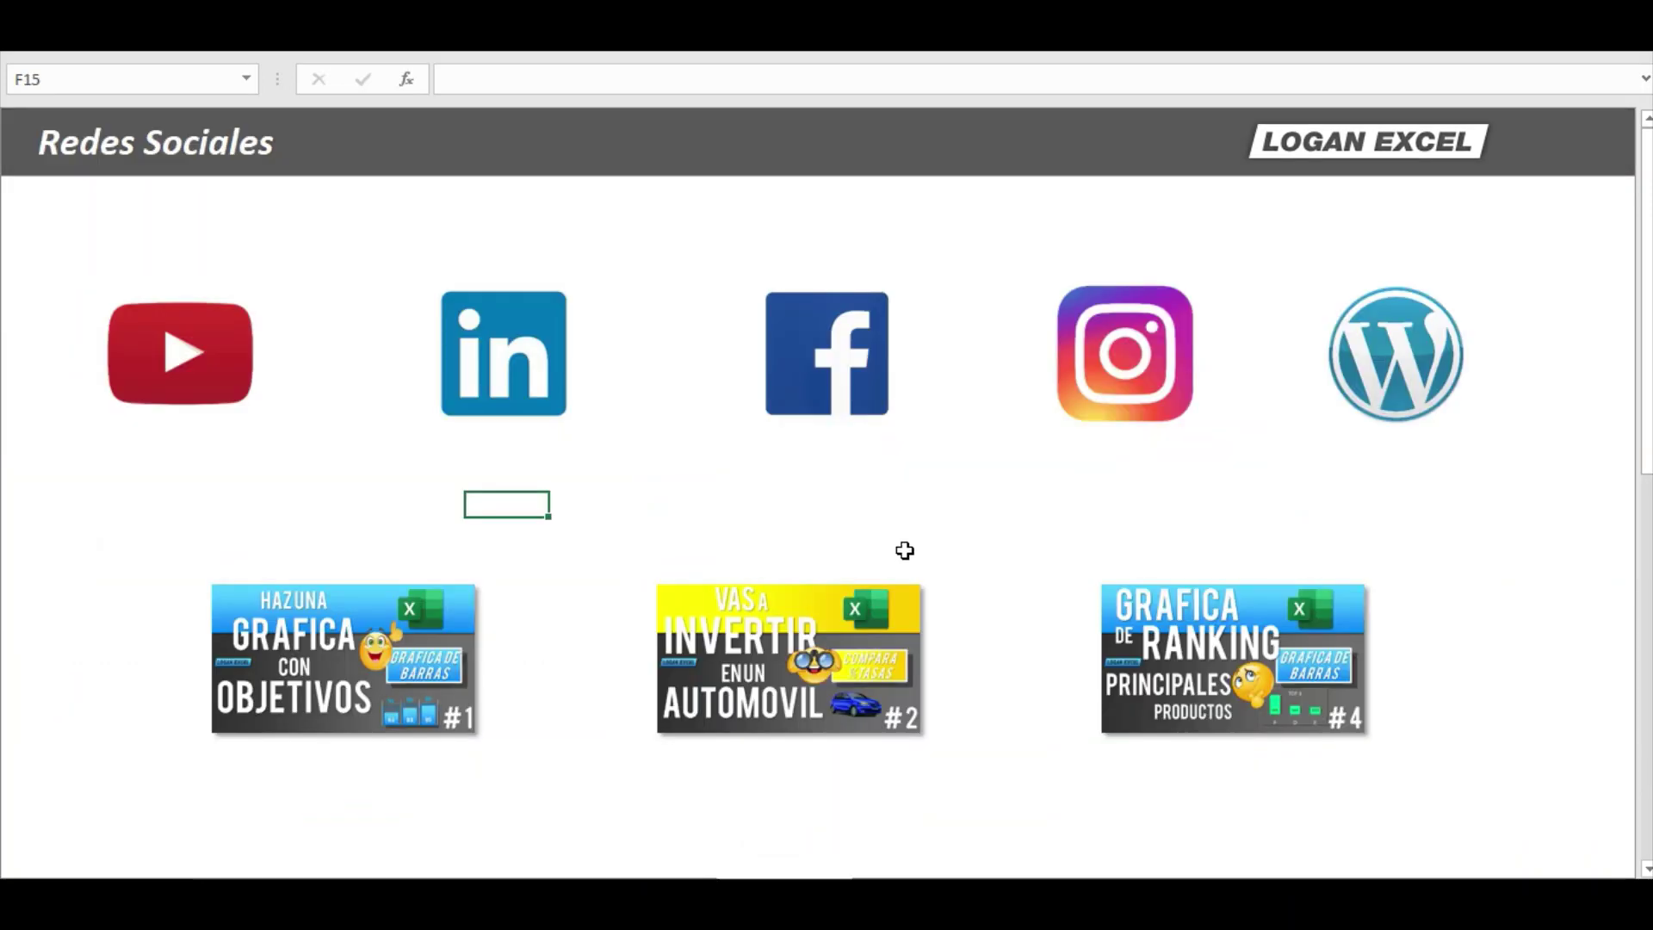
{"action": "scroll", "coordinate": [911, 483], "scroll_direction": "down", "scroll_amount": 1}
{"action": "scroll", "coordinate": [911, 482], "scroll_direction": "down", "scroll_amount": 2}
{"action": "scroll", "coordinate": [911, 482], "scroll_direction": "down", "scroll_amount": 3}
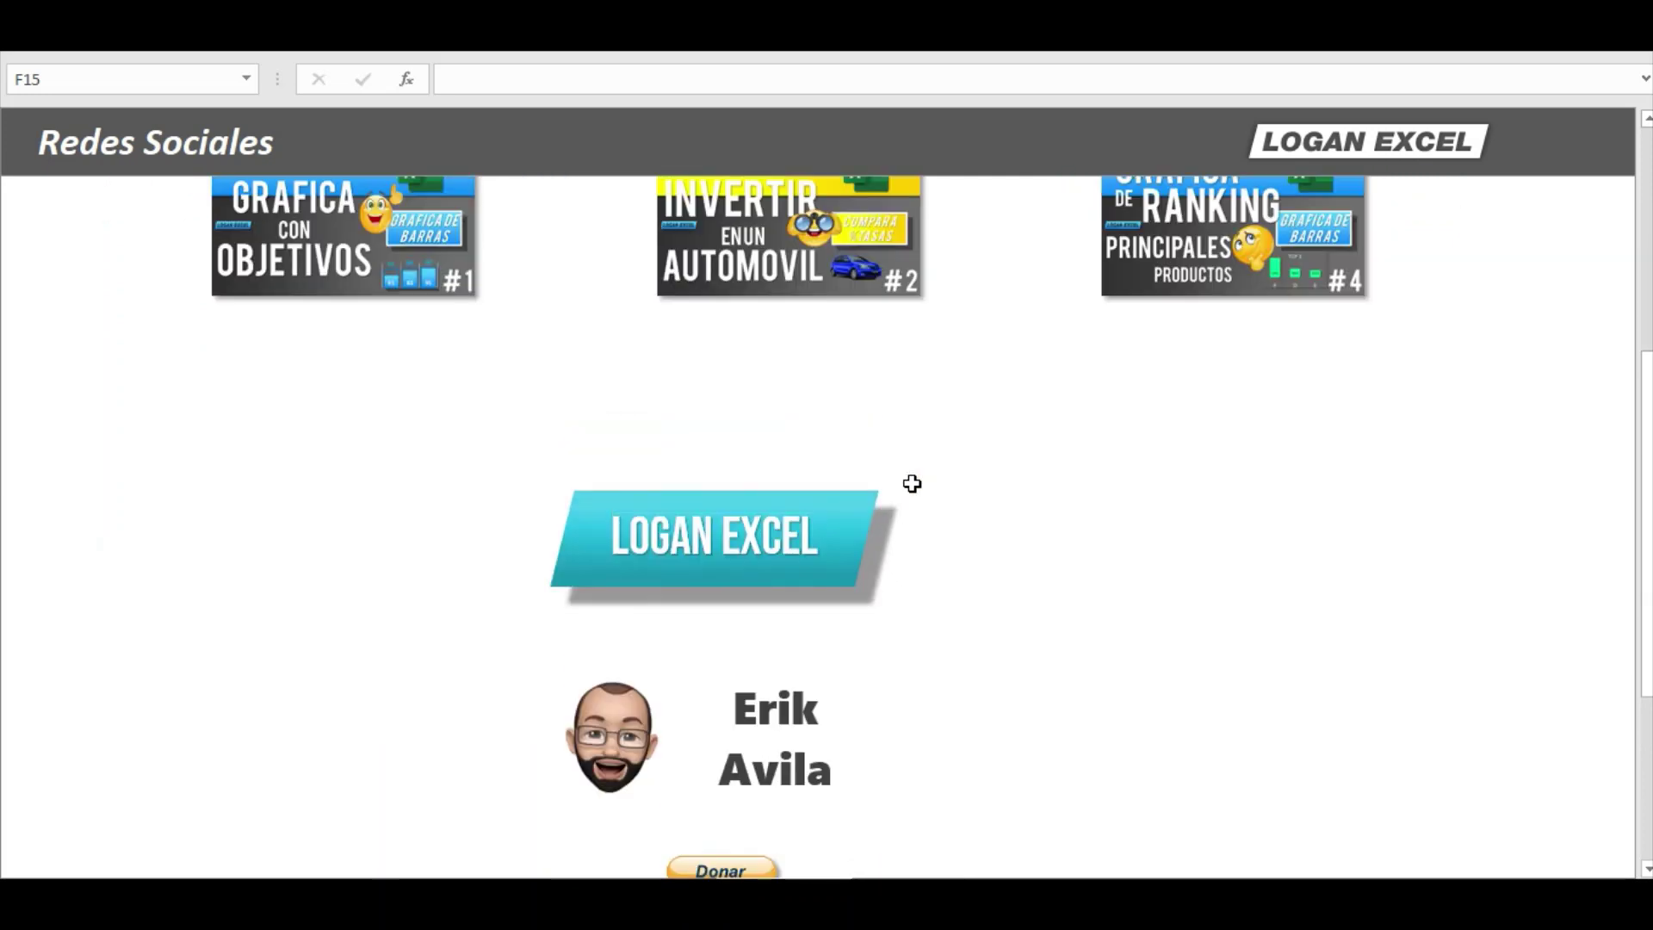
{"action": "scroll", "coordinate": [911, 482], "scroll_direction": "up", "scroll_amount": 3}
{"action": "scroll", "coordinate": [911, 482], "scroll_direction": "up", "scroll_amount": 2}
{"action": "left_click", "coordinate": [663, 486]}
{"action": "left_click", "coordinate": [675, 383]}
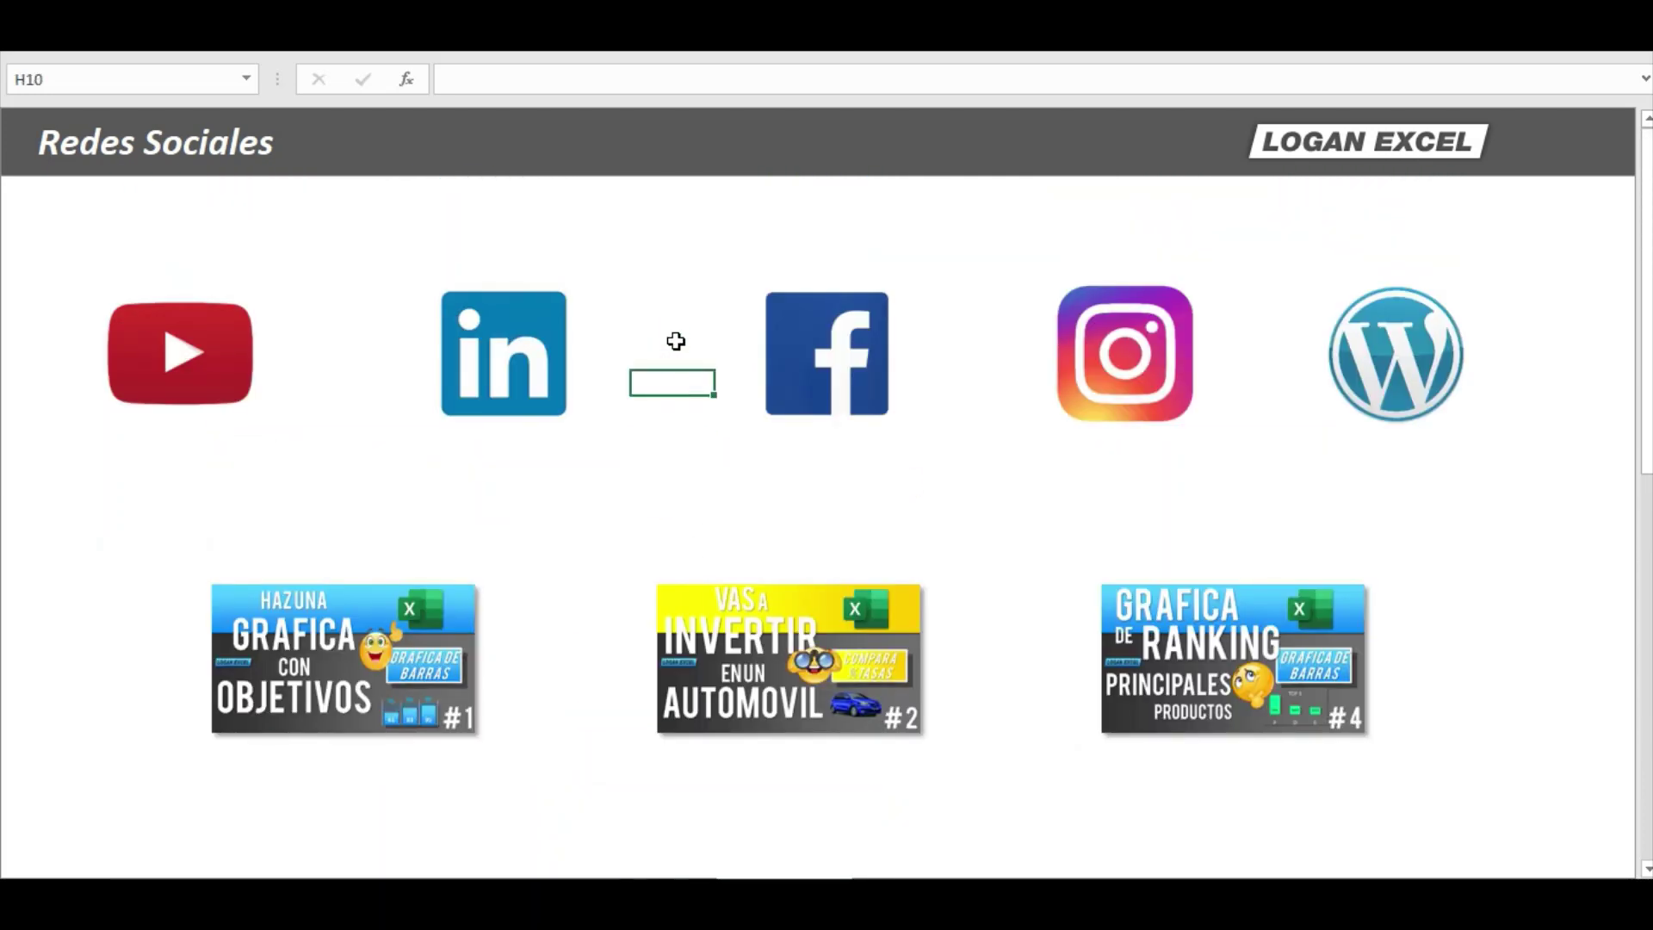